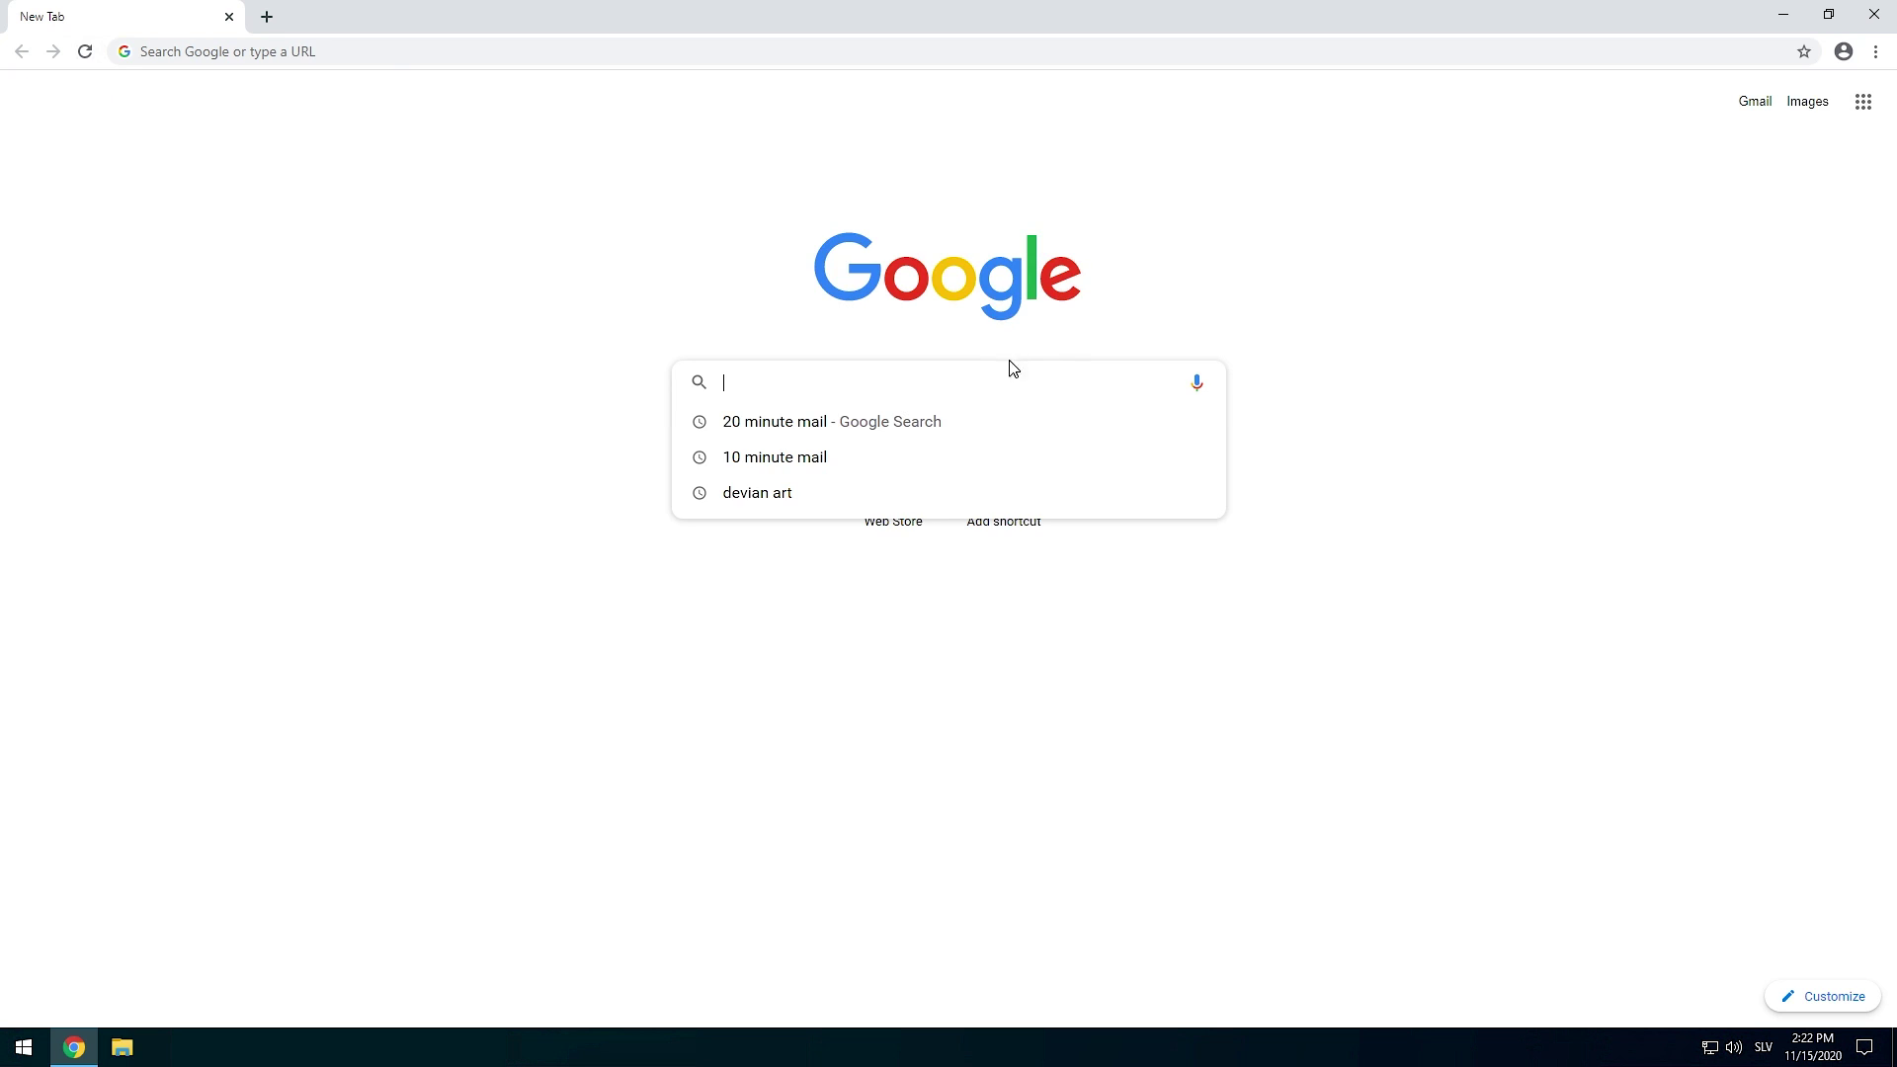
Search Google for "windows mac os cursor".
{"action": "type", "text": "yo"}
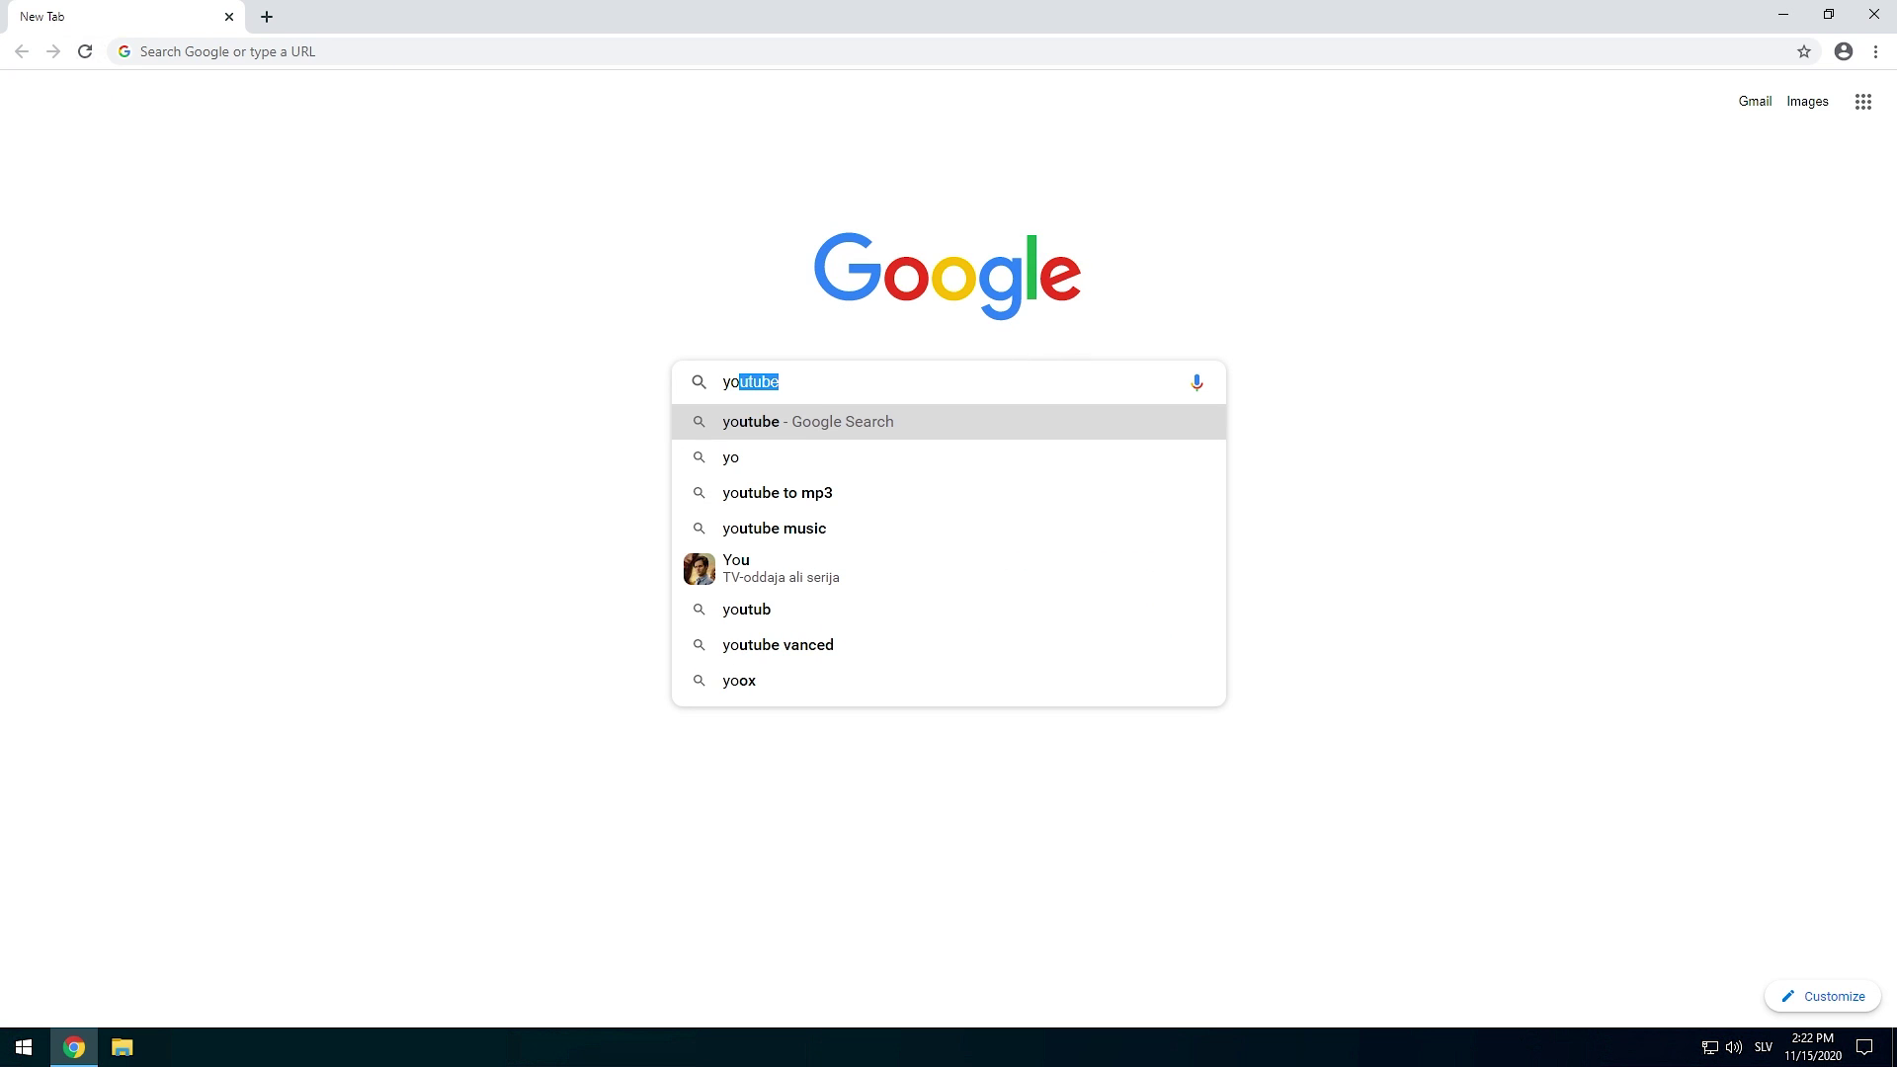
{"action": "key", "text": "BackSpace"}
{"action": "key", "text": "BackSpace"}
{"action": "key", "text": "BackSpace"}
{"action": "type", "text": "windows mac os cursor"}
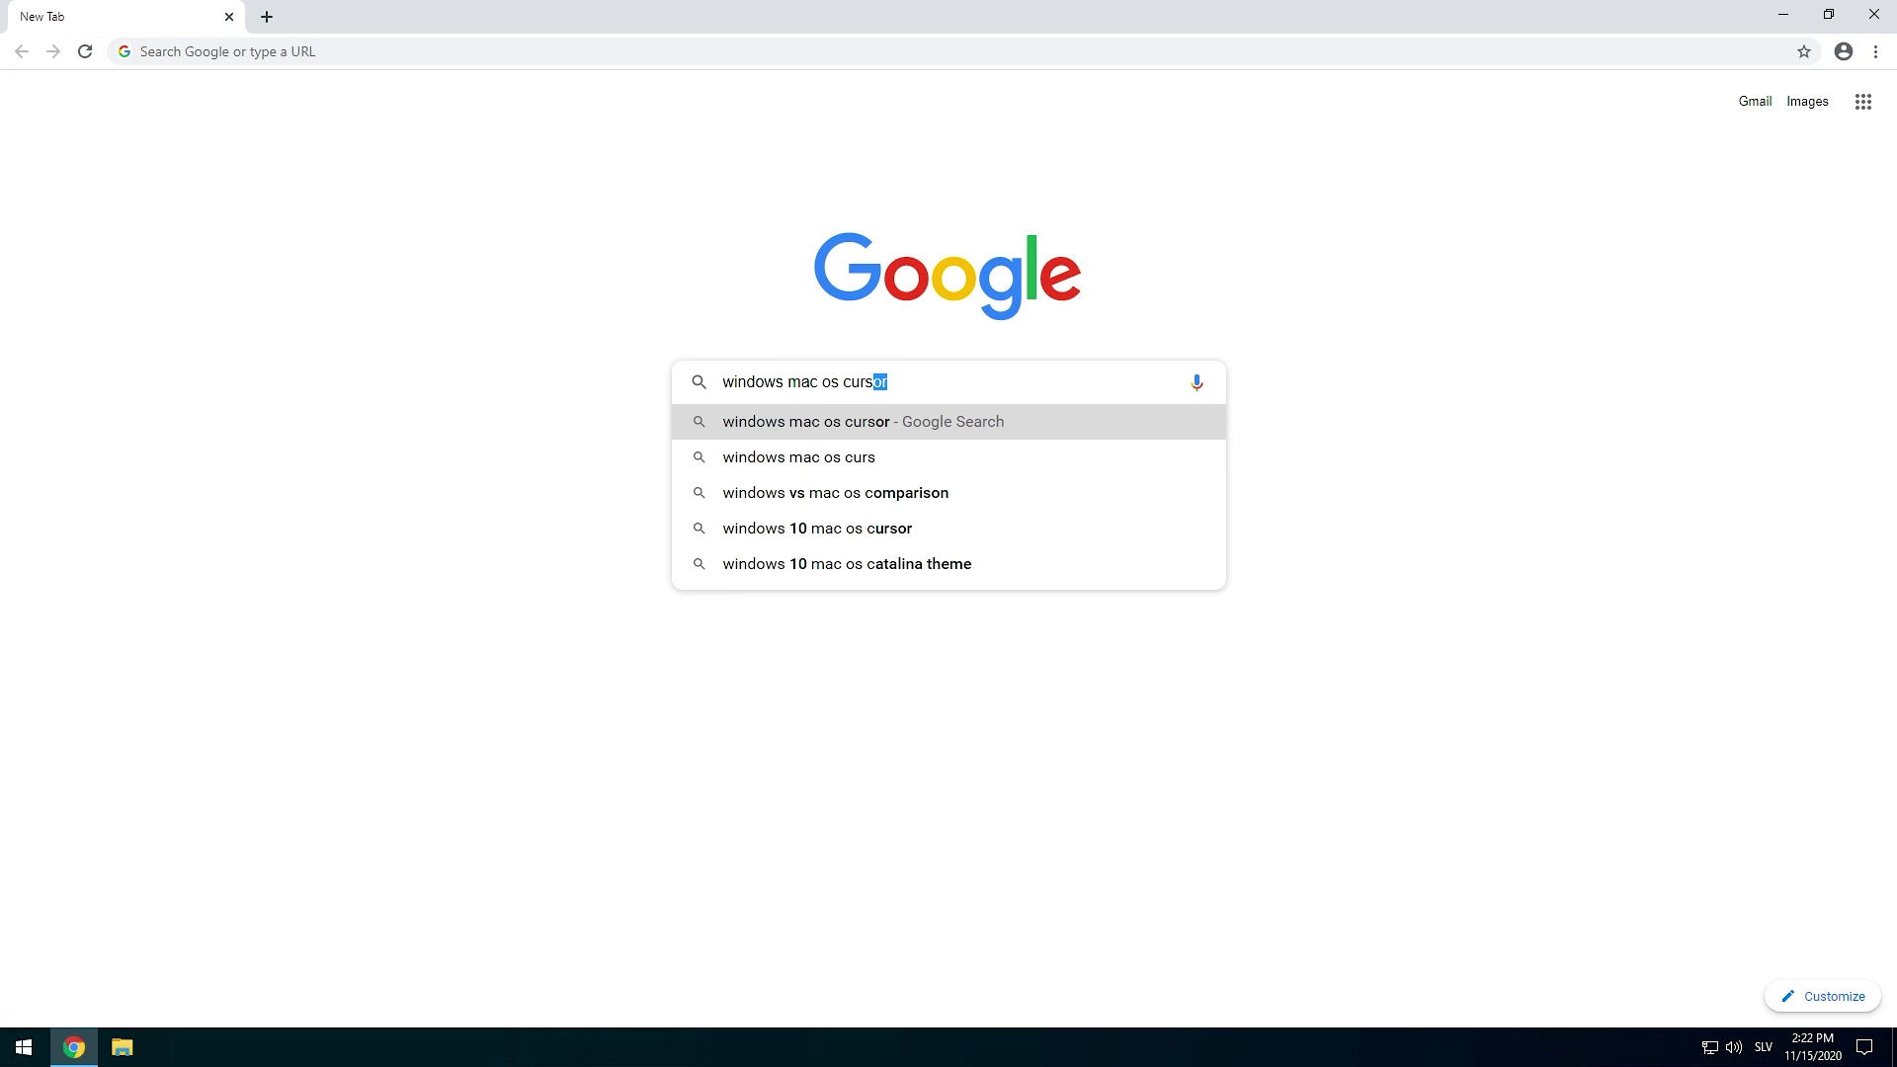
{"action": "key", "text": "Return"}
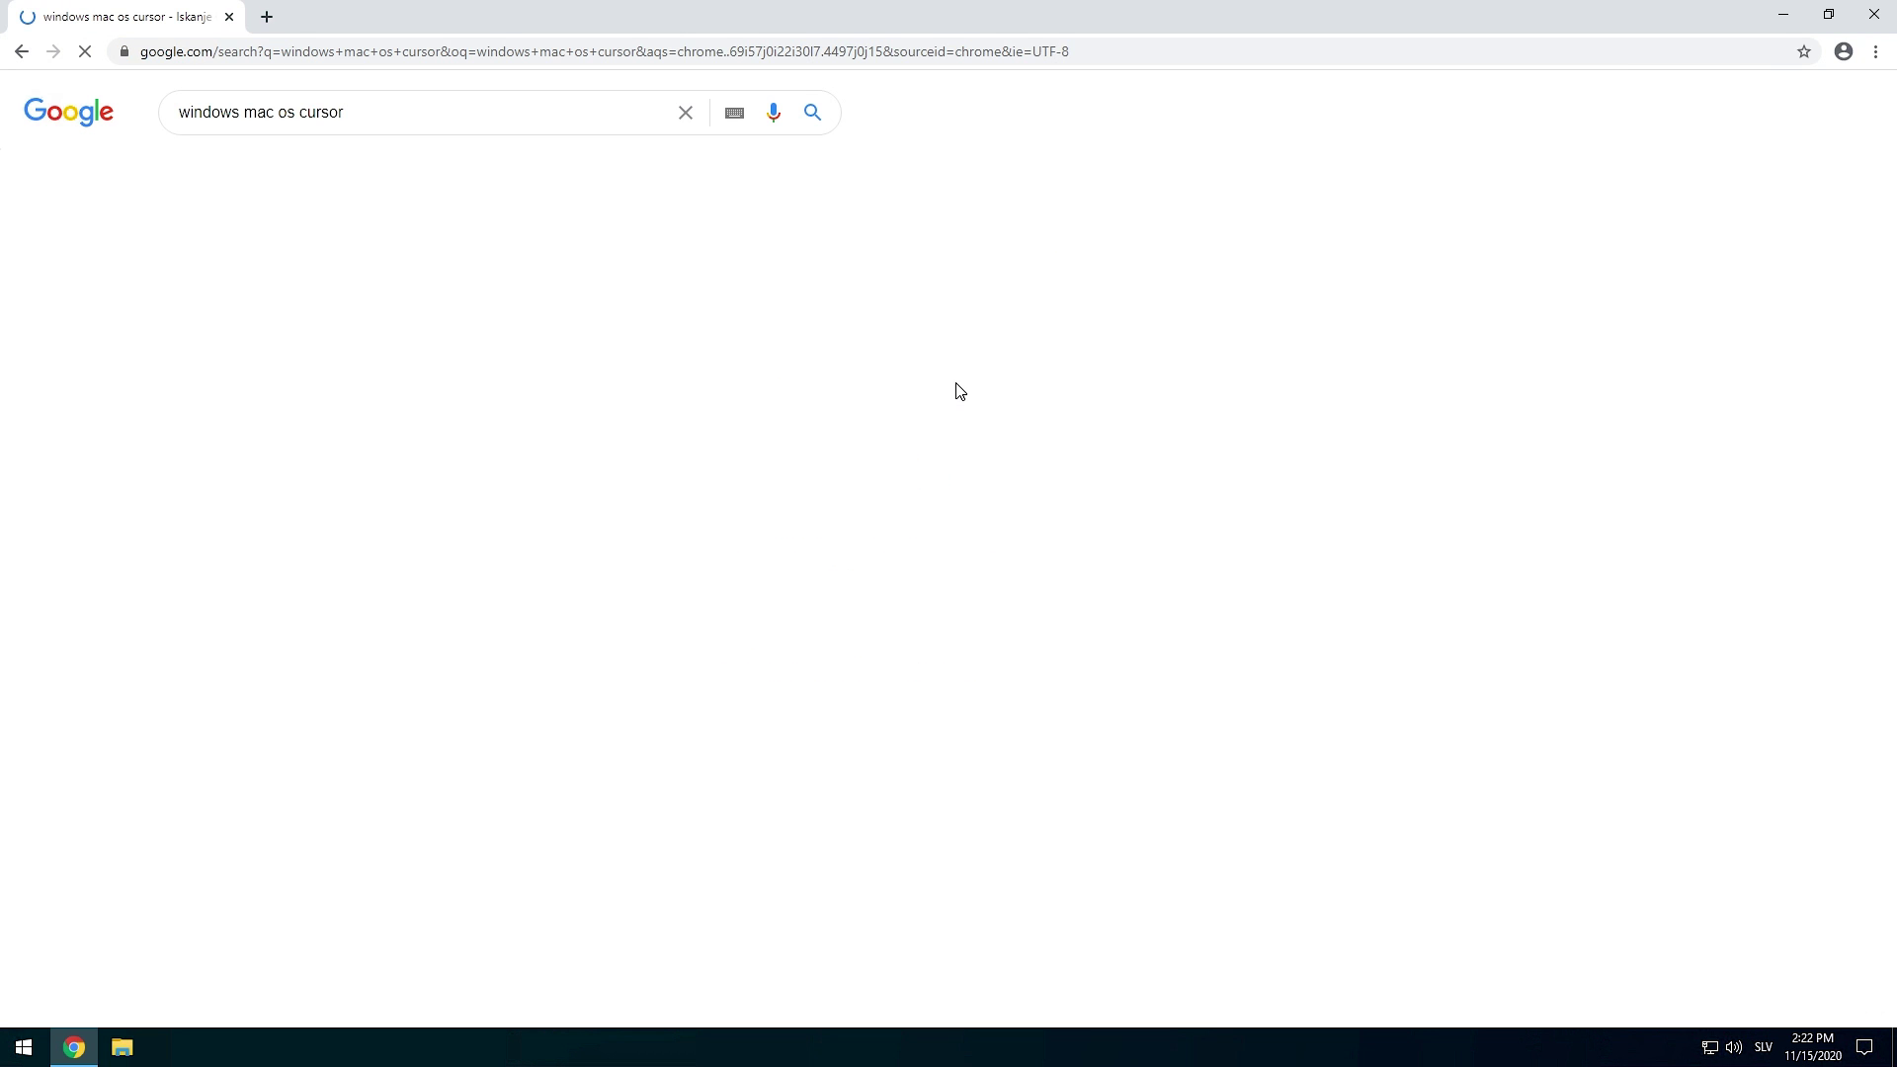
Open the DeviantArt page "macOS cursors for Windows" from the search results and download the cursor pack.
{"action": "left_click", "coordinate": [708, 277]}
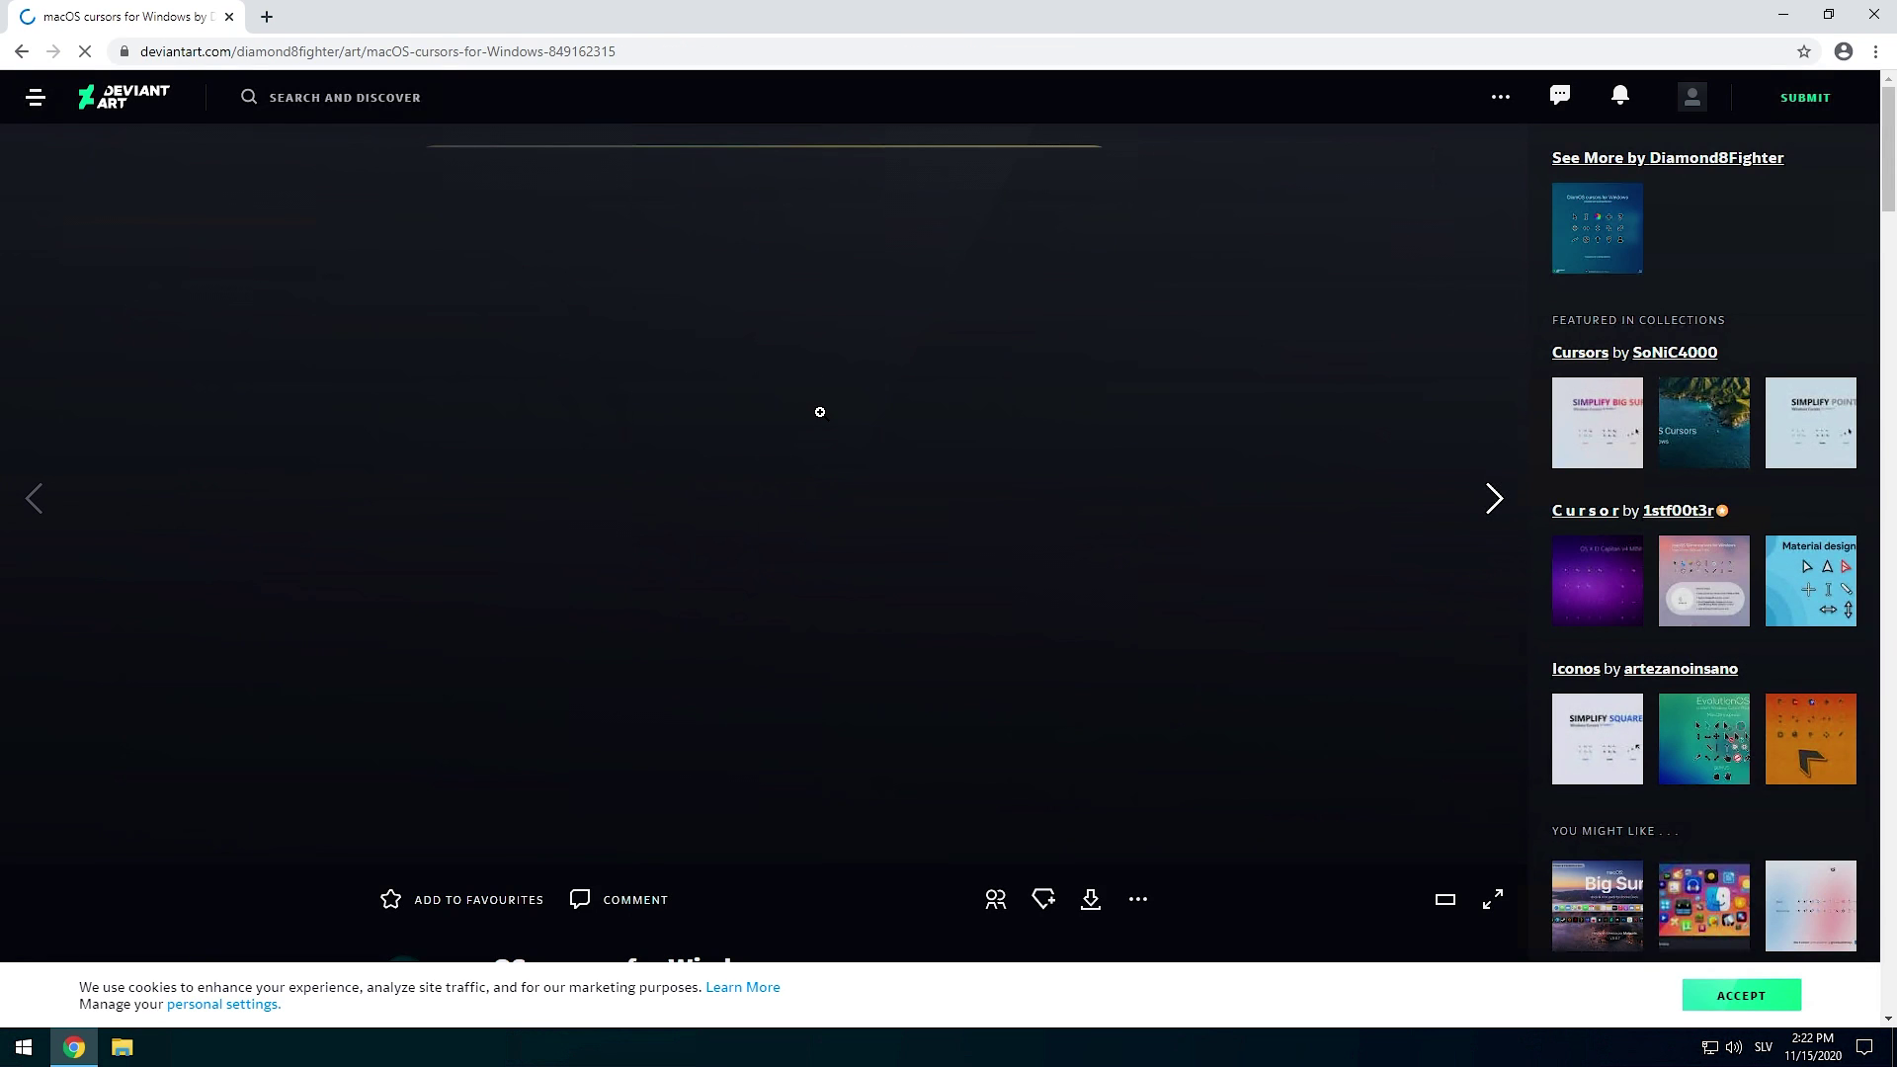
{"action": "scroll", "coordinate": [850, 353], "scroll_direction": "down", "scroll_amount": 1}
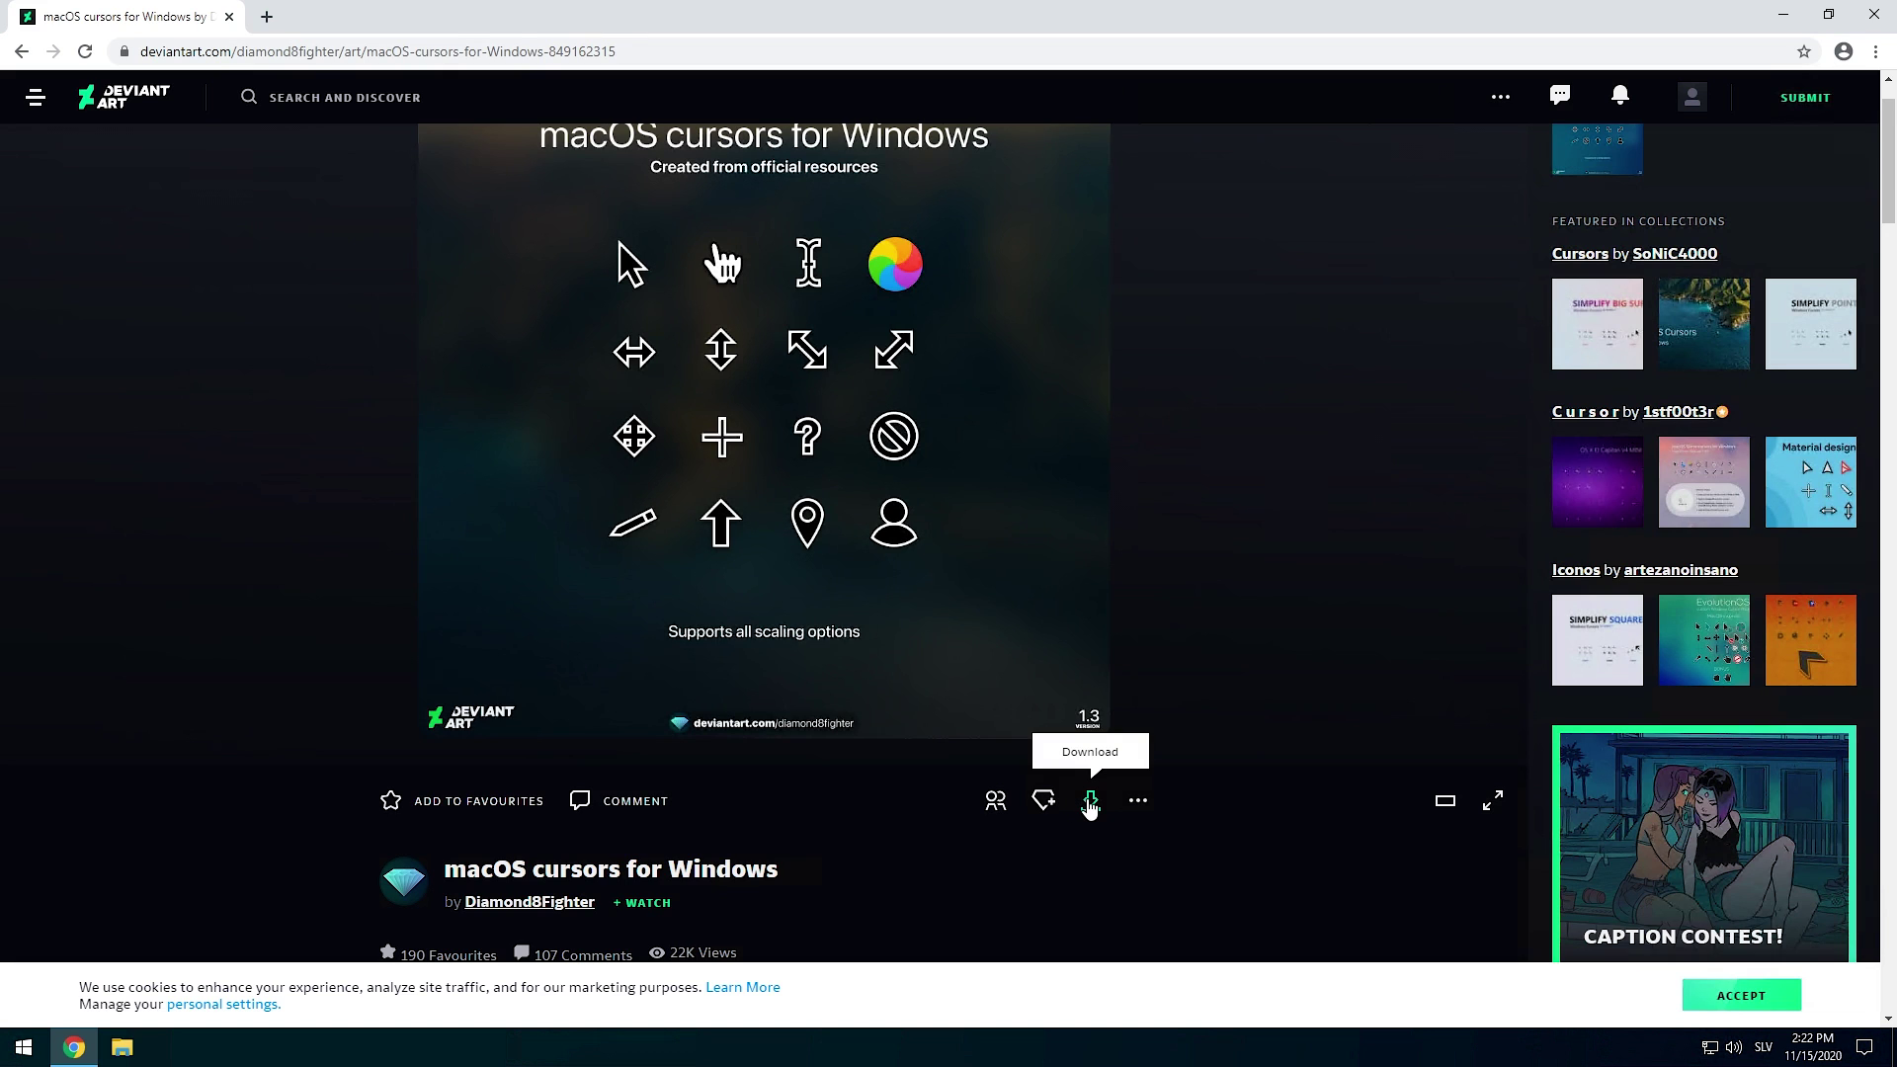
{"action": "left_click", "coordinate": [1091, 807]}
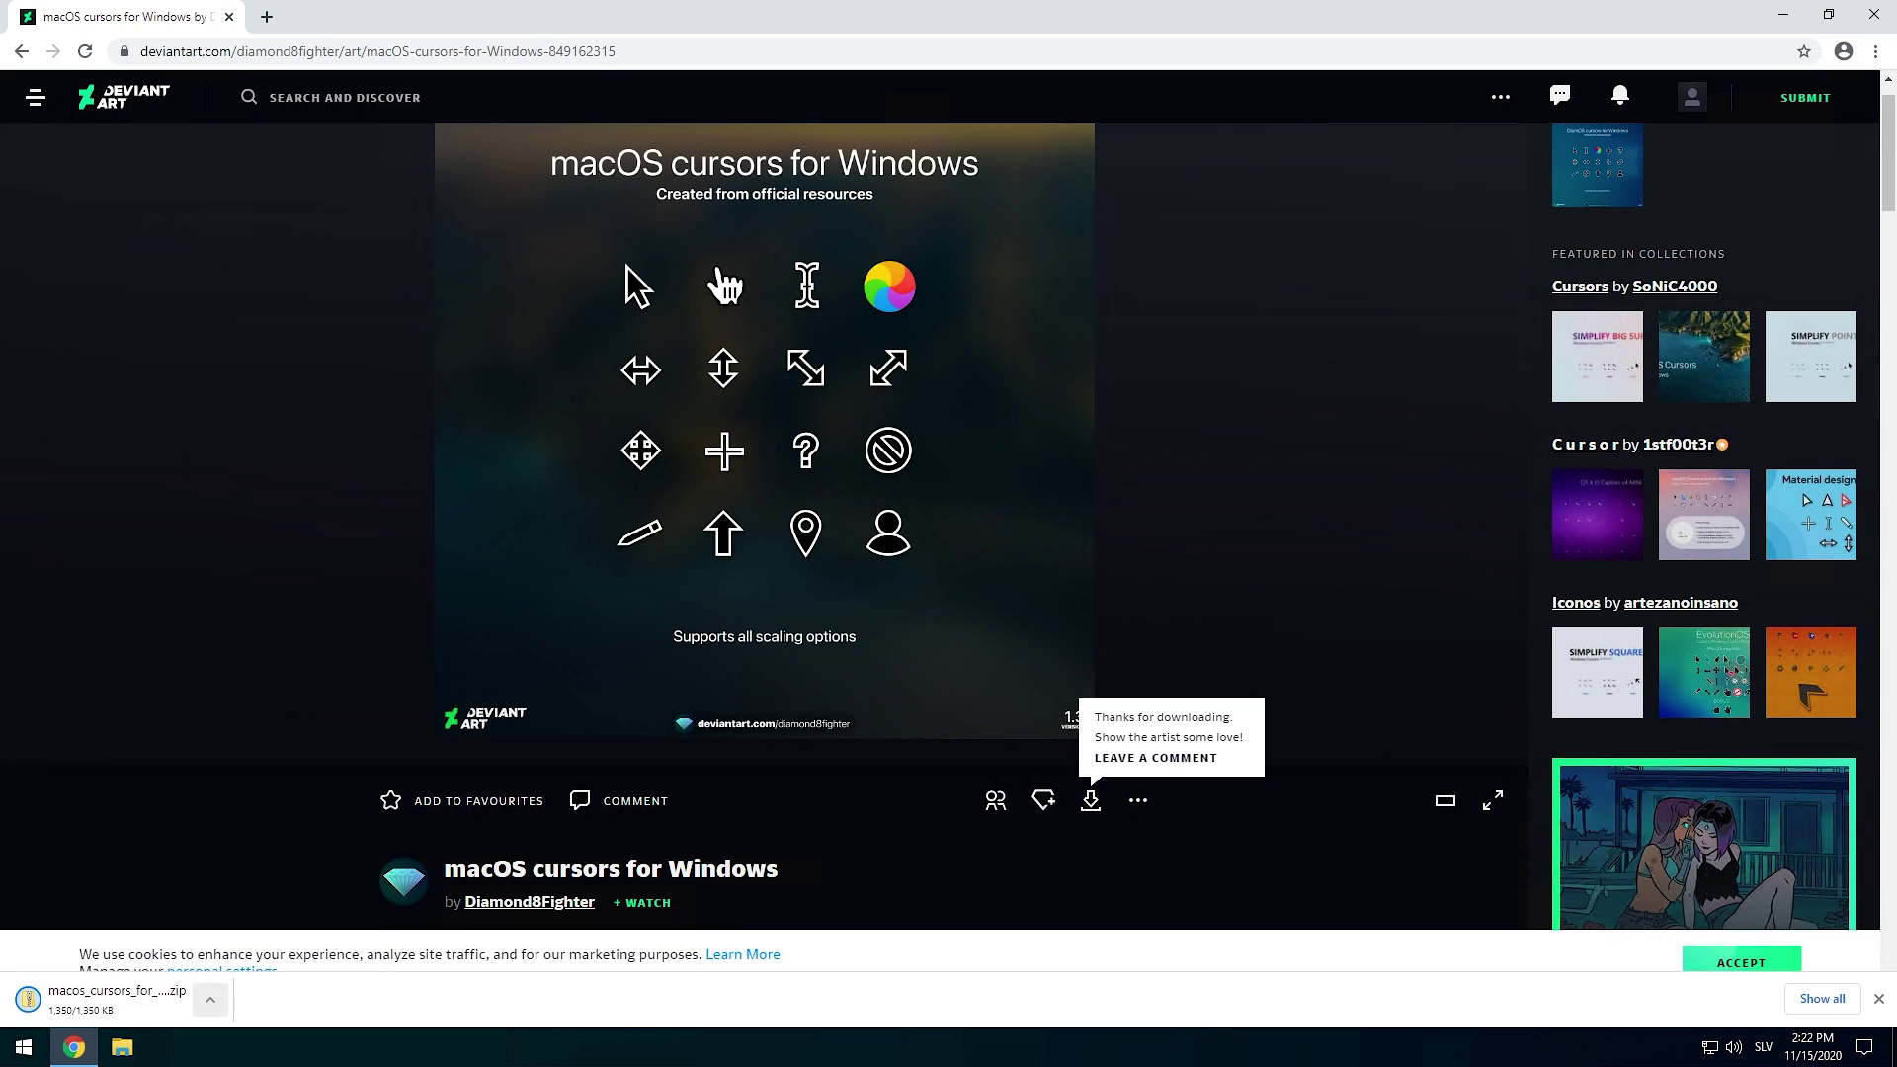
Switch to File Explorer and extract the downloaded macOS cursors zip in Downloads to the suggested folder.
{"action": "left_click", "coordinate": [1783, 16]}
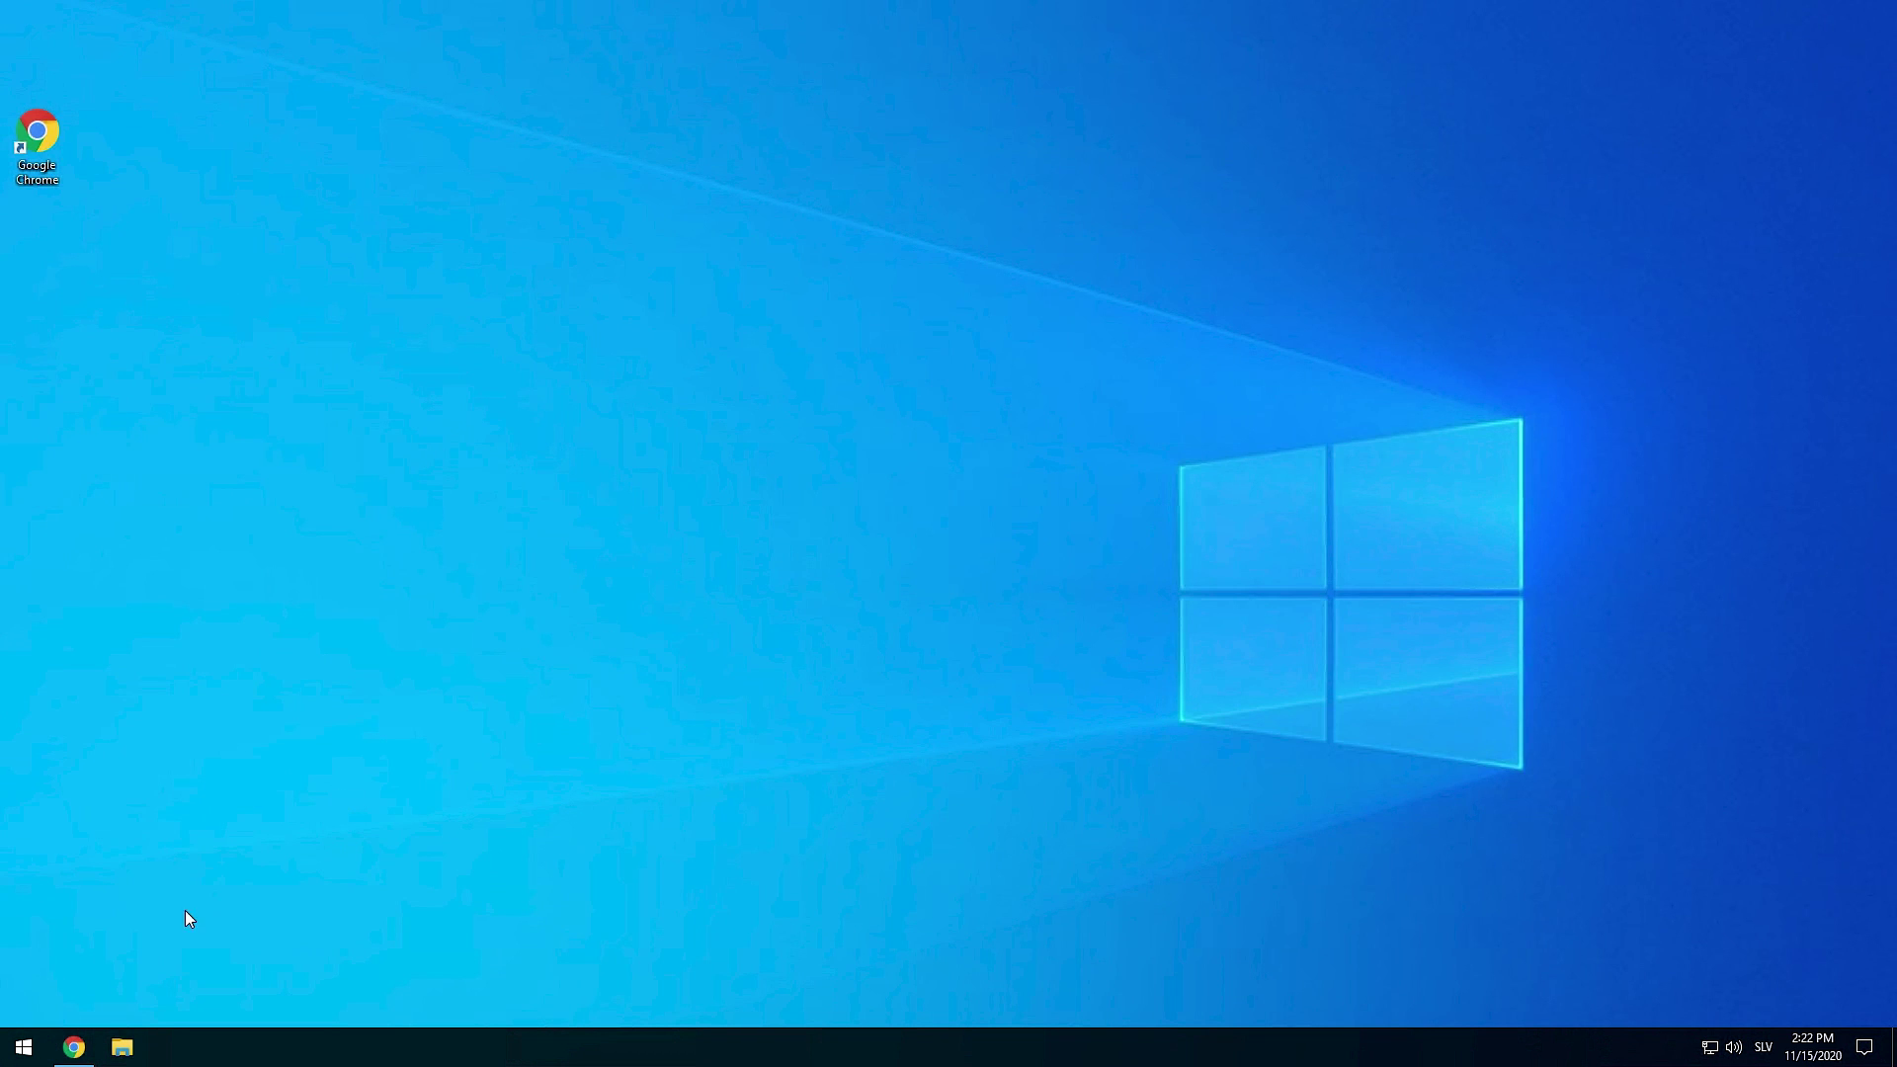
{"action": "left_click", "coordinate": [121, 1046]}
{"action": "double_click", "coordinate": [950, 363]}
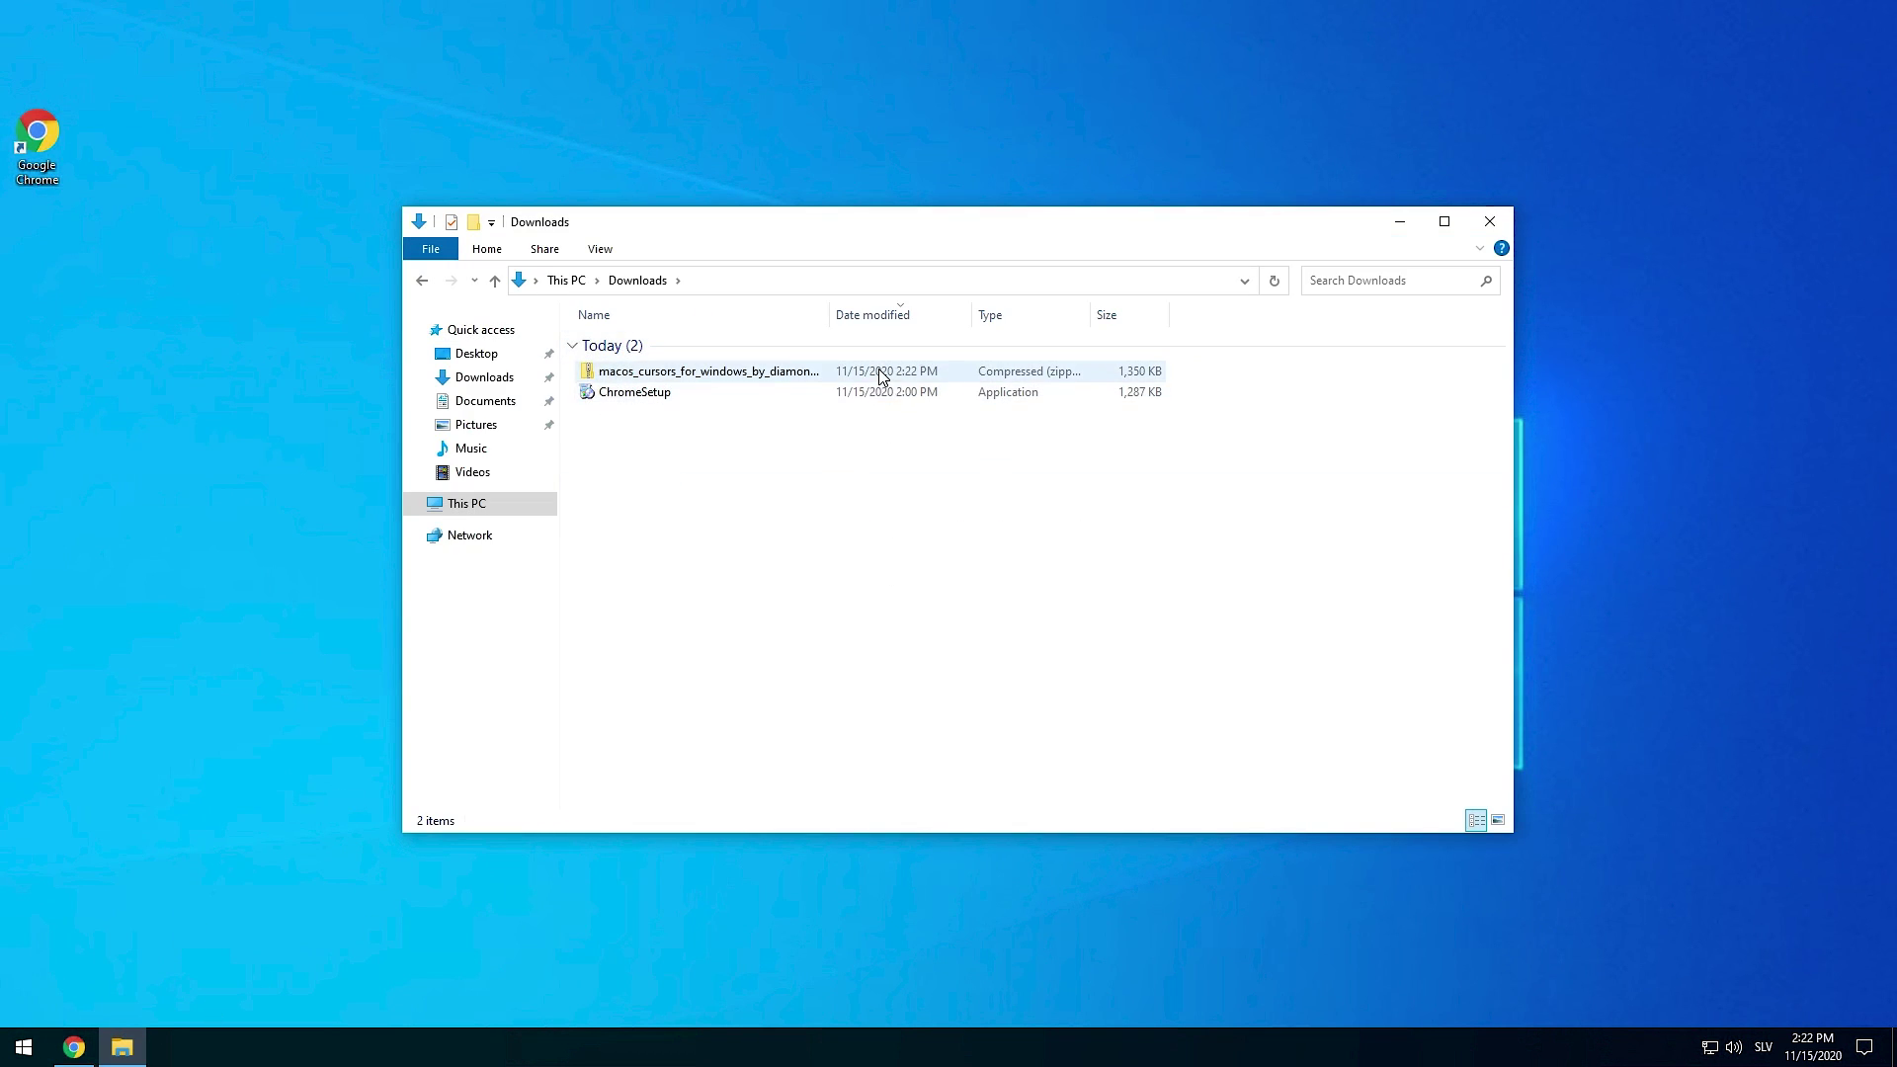
{"action": "left_click", "coordinate": [835, 372]}
{"action": "left_click", "coordinate": [734, 253]}
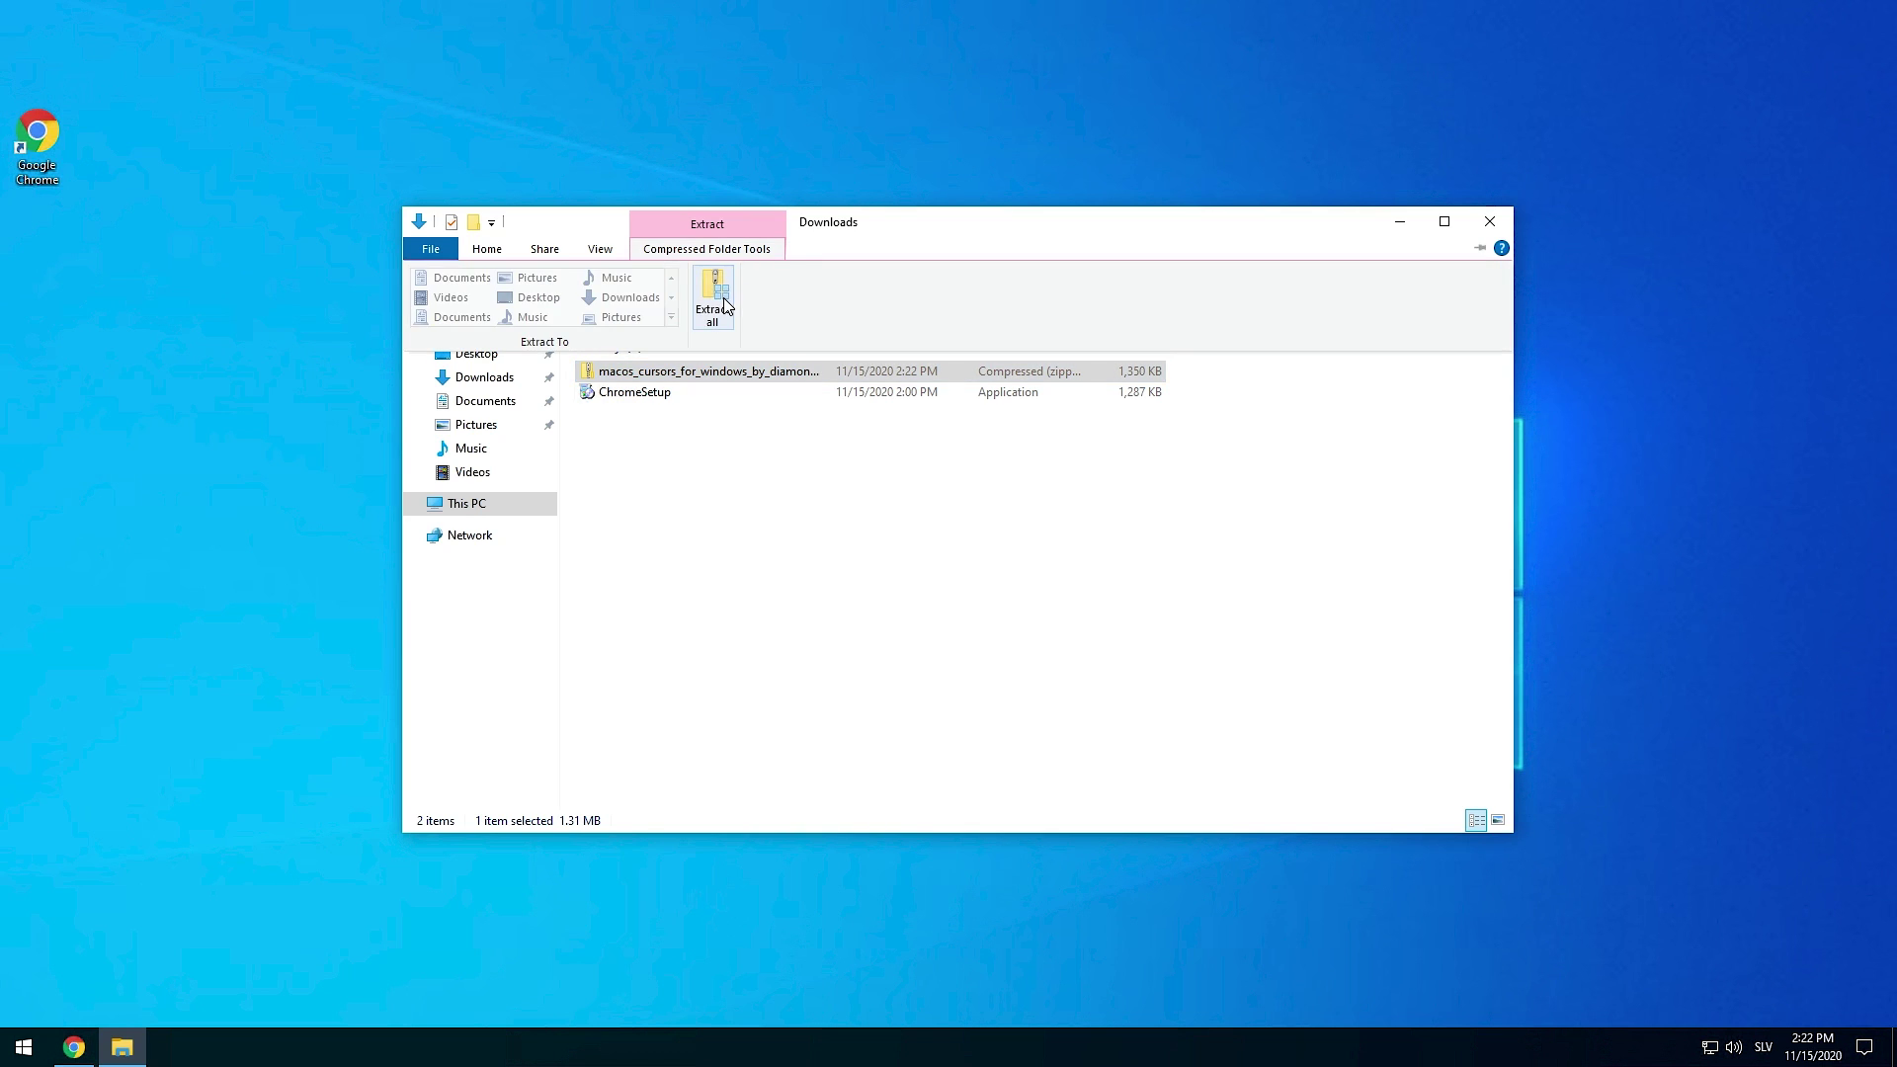
{"action": "left_click", "coordinate": [728, 302]}
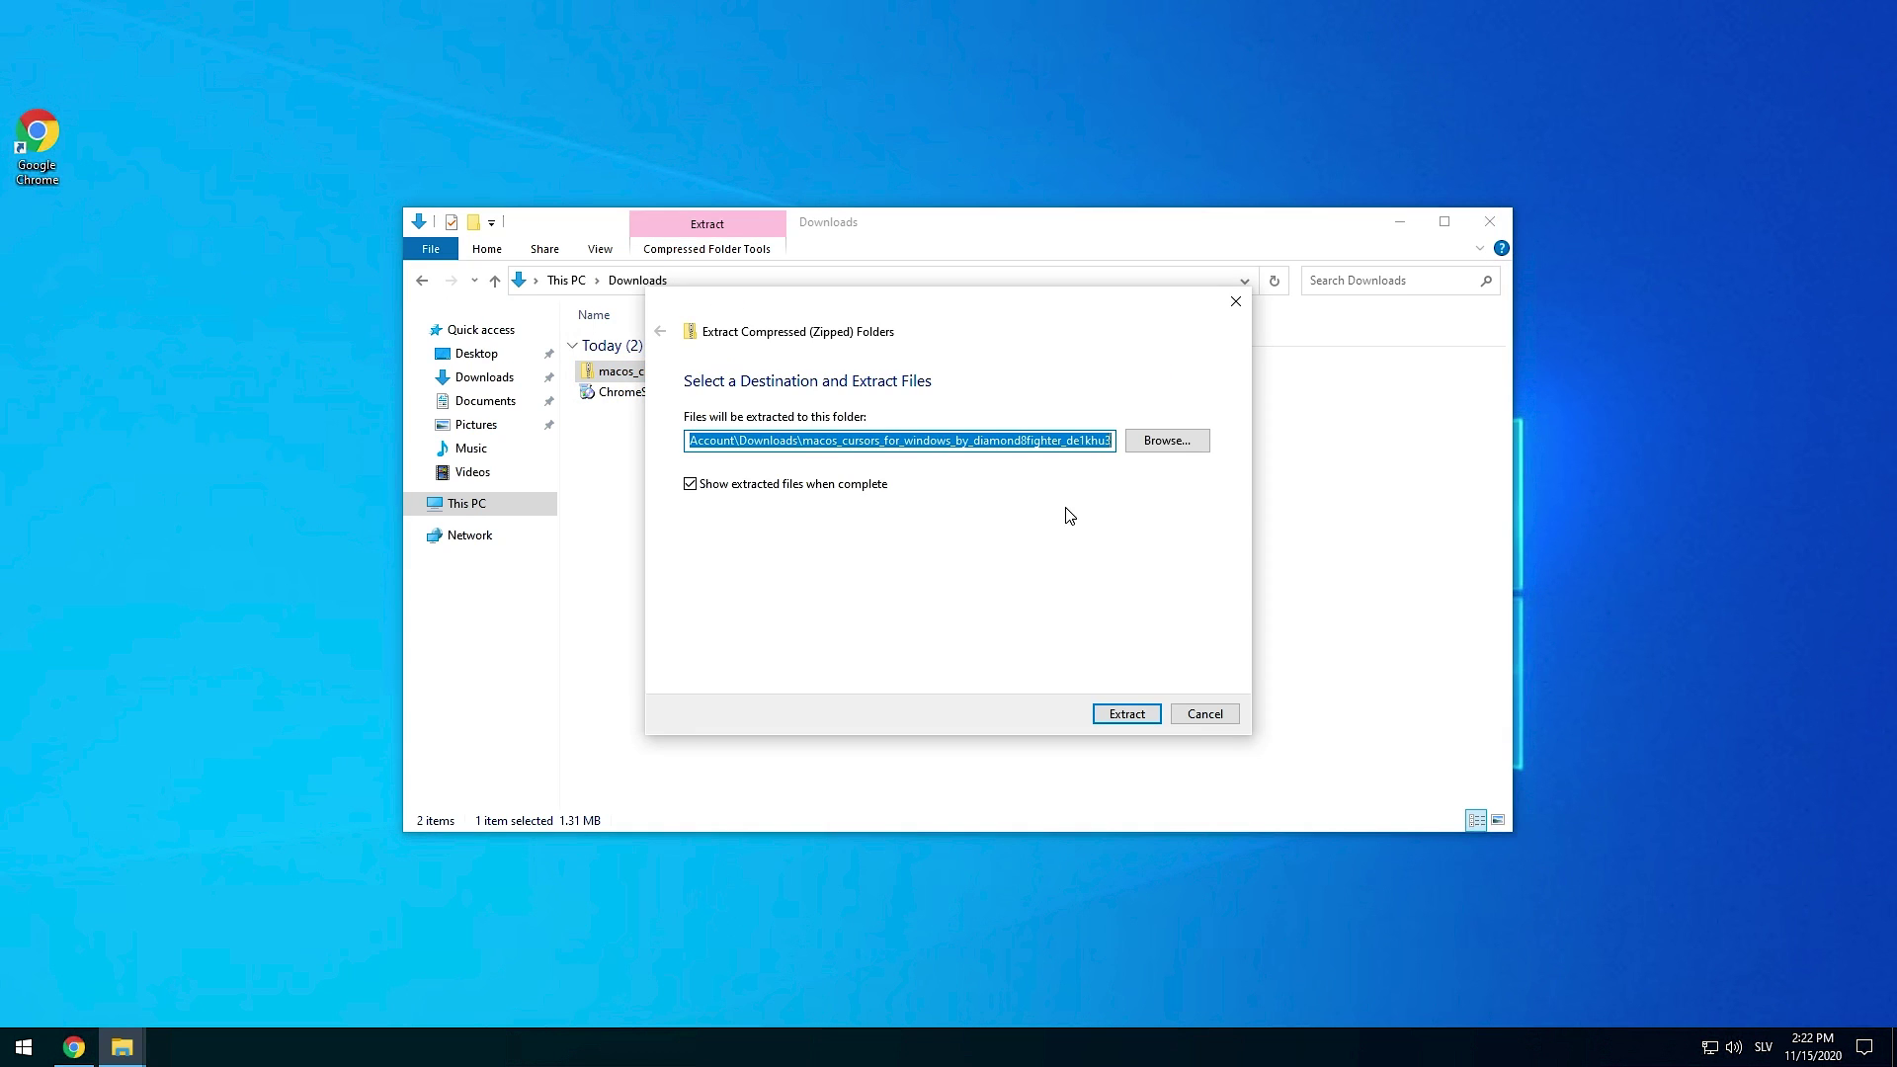
{"action": "left_click", "coordinate": [1127, 715]}
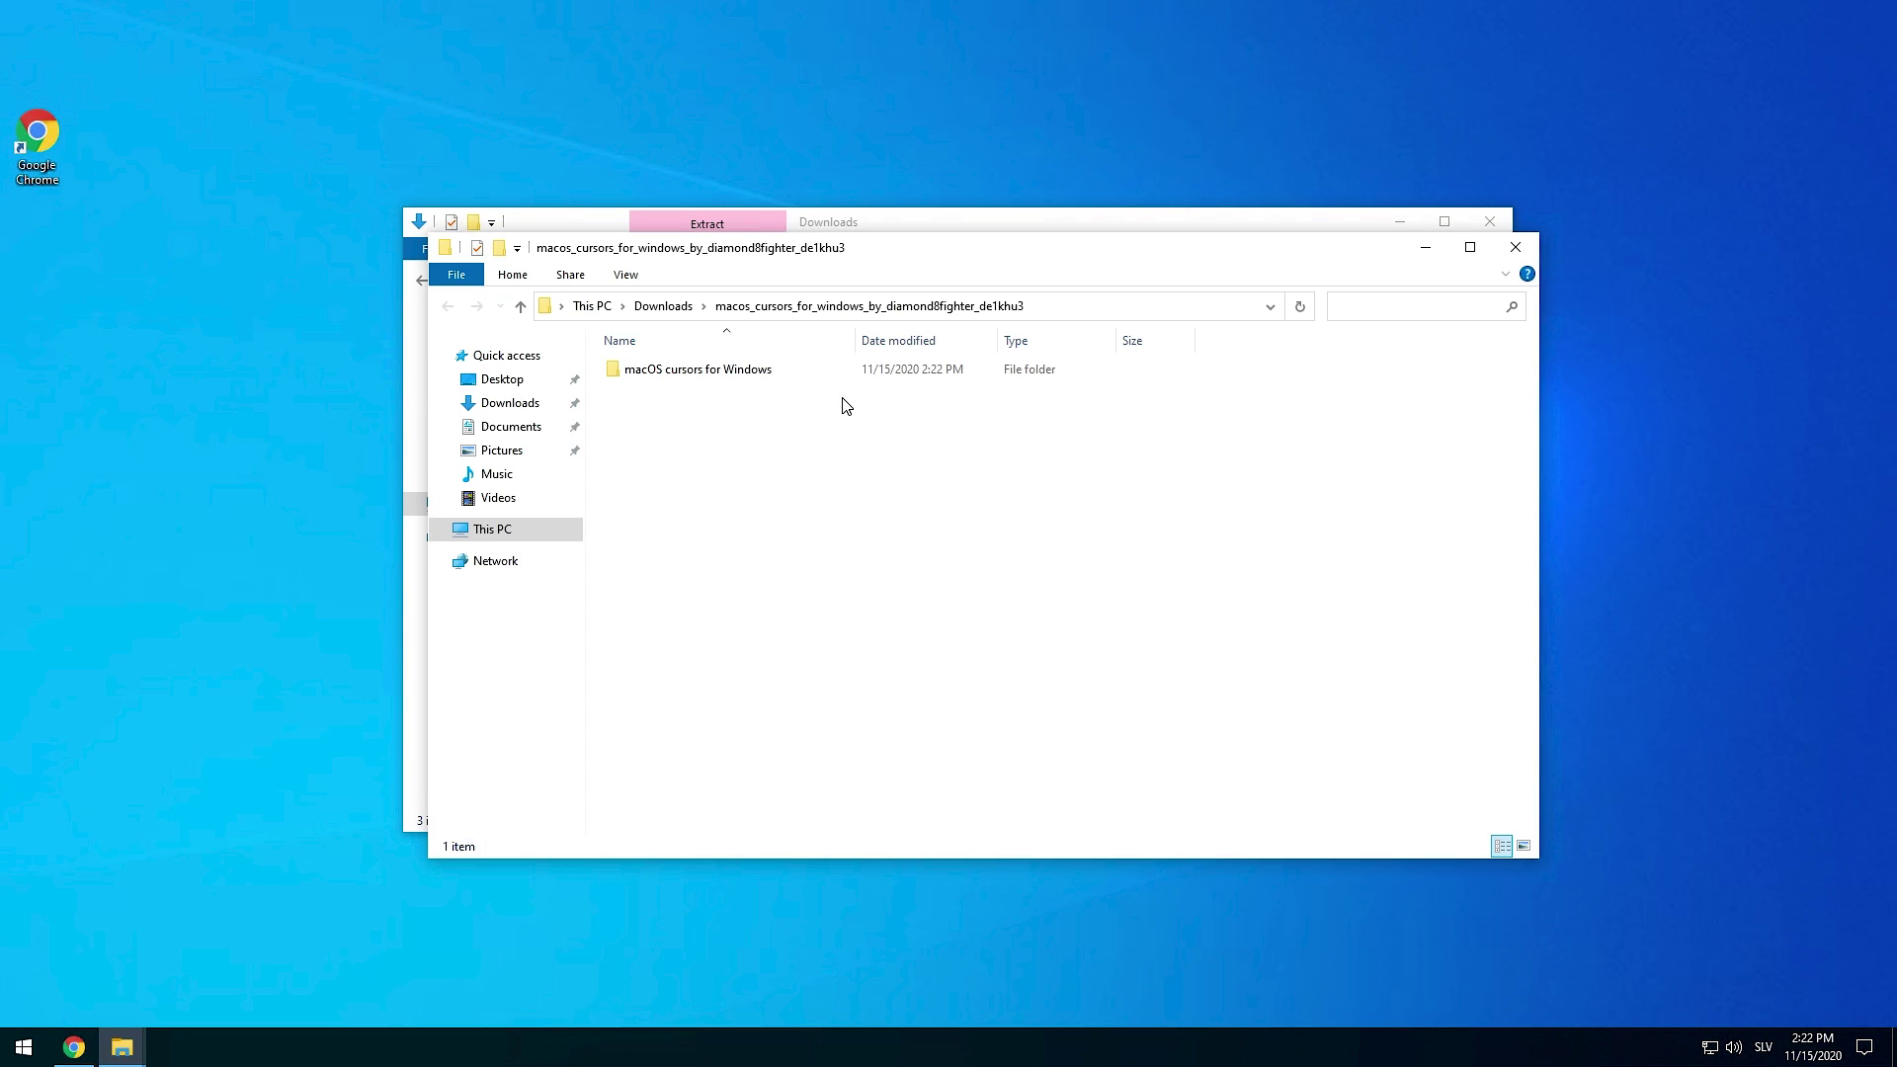
Install the cursor pack with the Install setup file in the "macOS cursors for Windows" folder, and close both Explorer windows.
{"action": "double_click", "coordinate": [807, 375]}
{"action": "right_click", "coordinate": [733, 392]}
{"action": "left_click", "coordinate": [782, 450]}
{"action": "left_click", "coordinate": [1007, 542]}
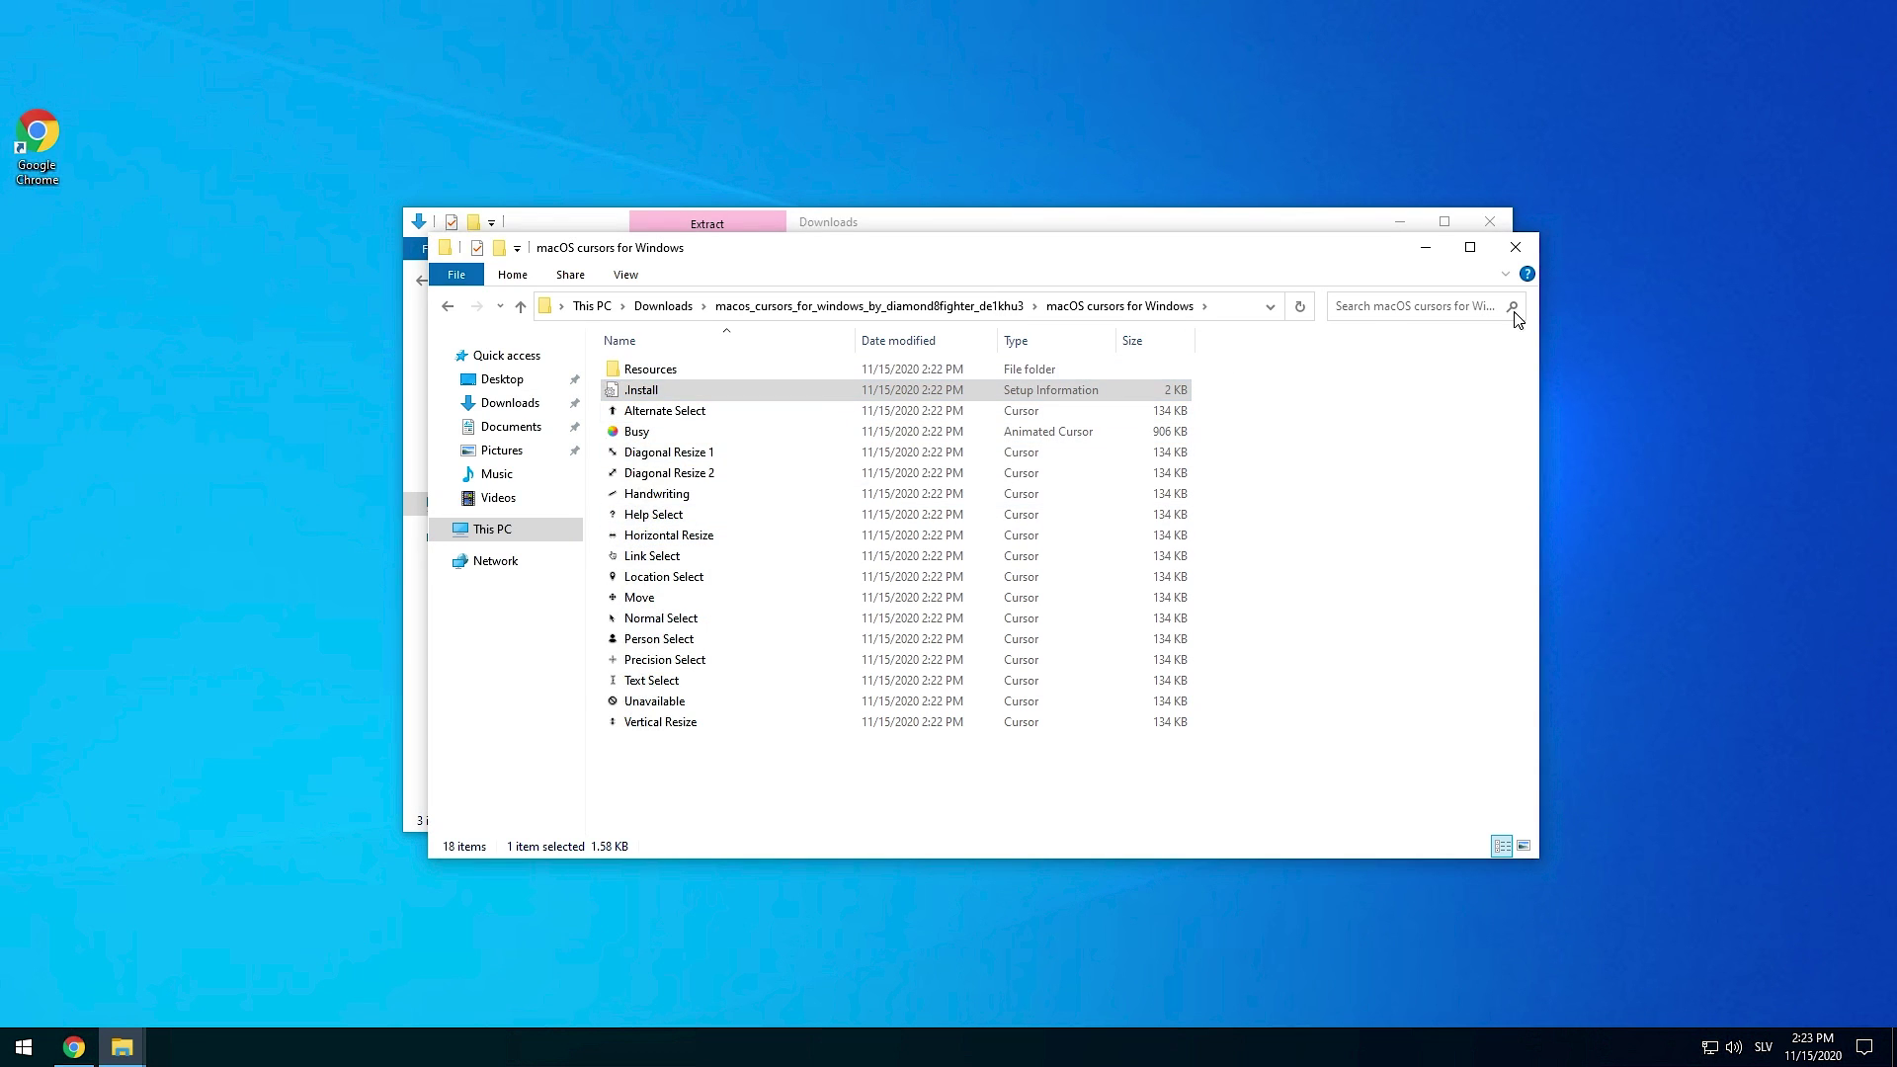
{"action": "left_click", "coordinate": [1516, 248]}
{"action": "left_click", "coordinate": [1496, 223]}
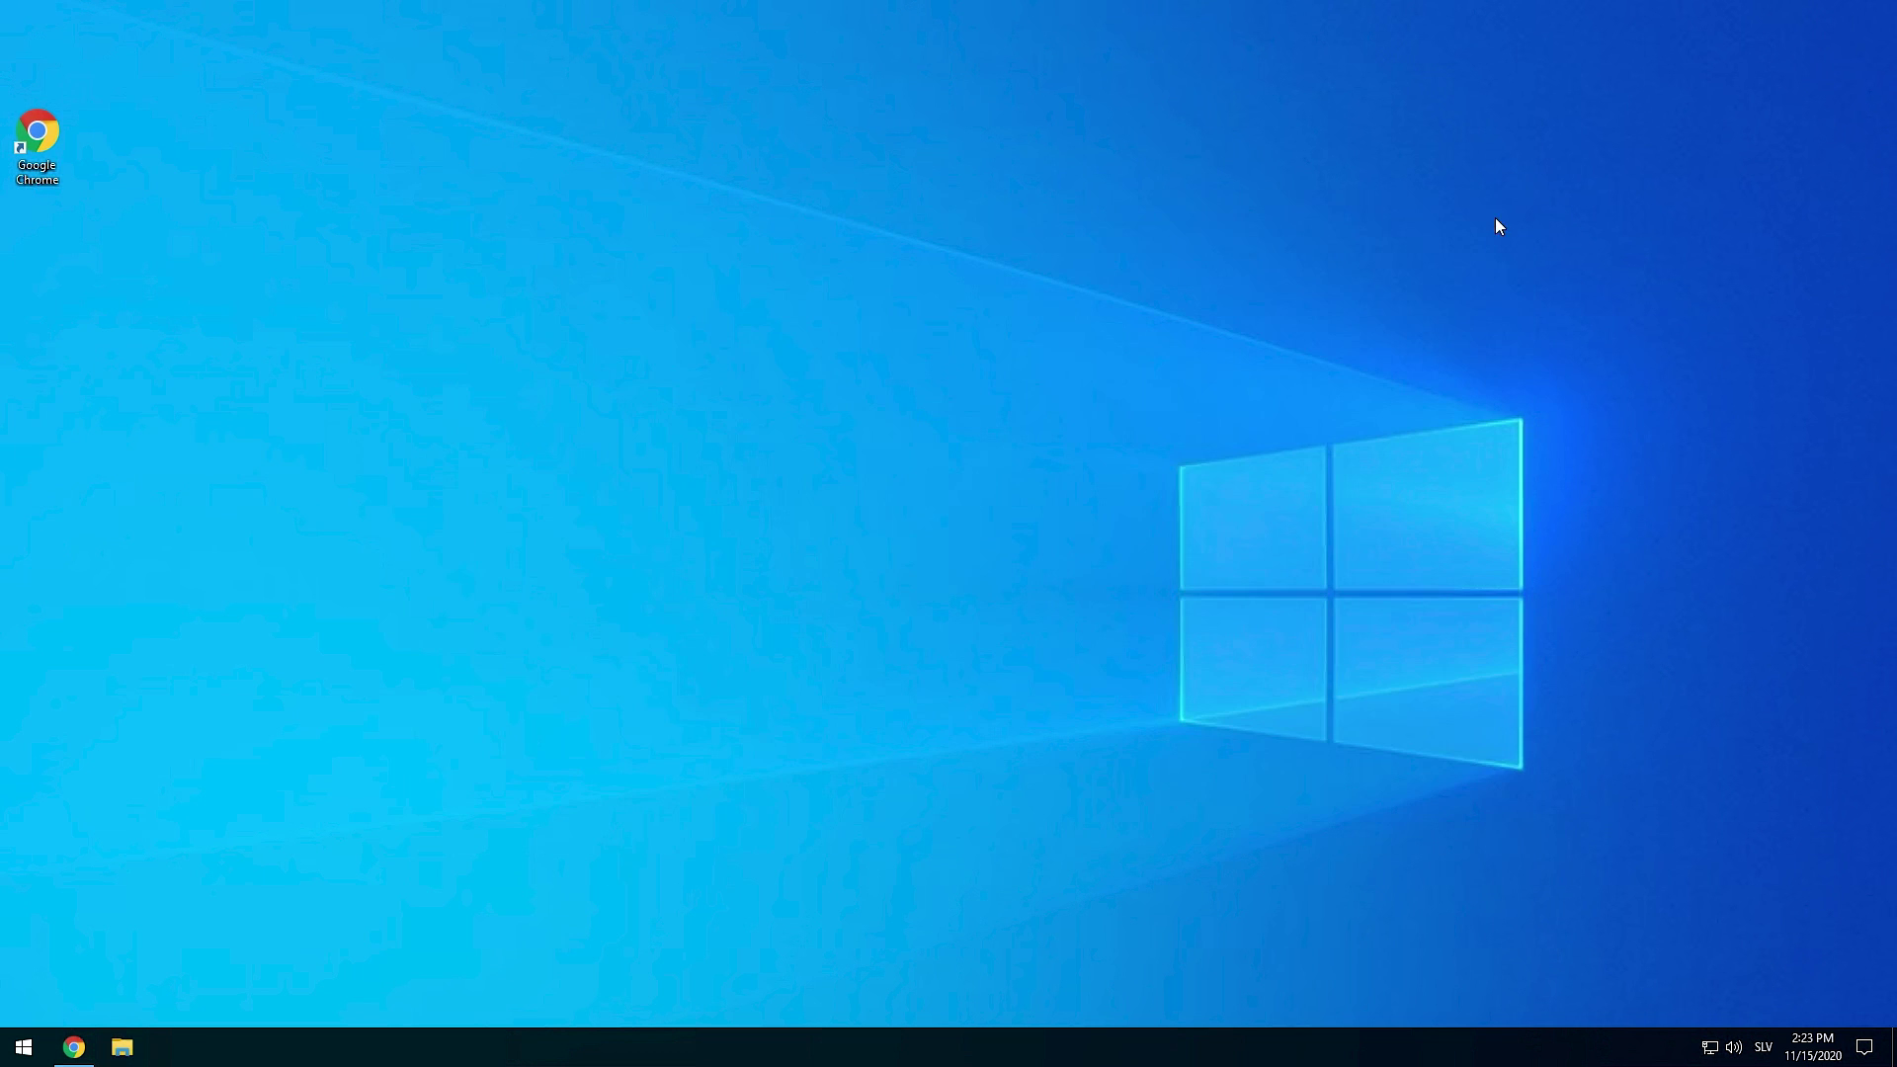
Search Windows for "cursor" and open the setting for changing the mouse pointer display or speed.
{"action": "left_click", "coordinate": [24, 1047]}
{"action": "type", "text": "curso"}
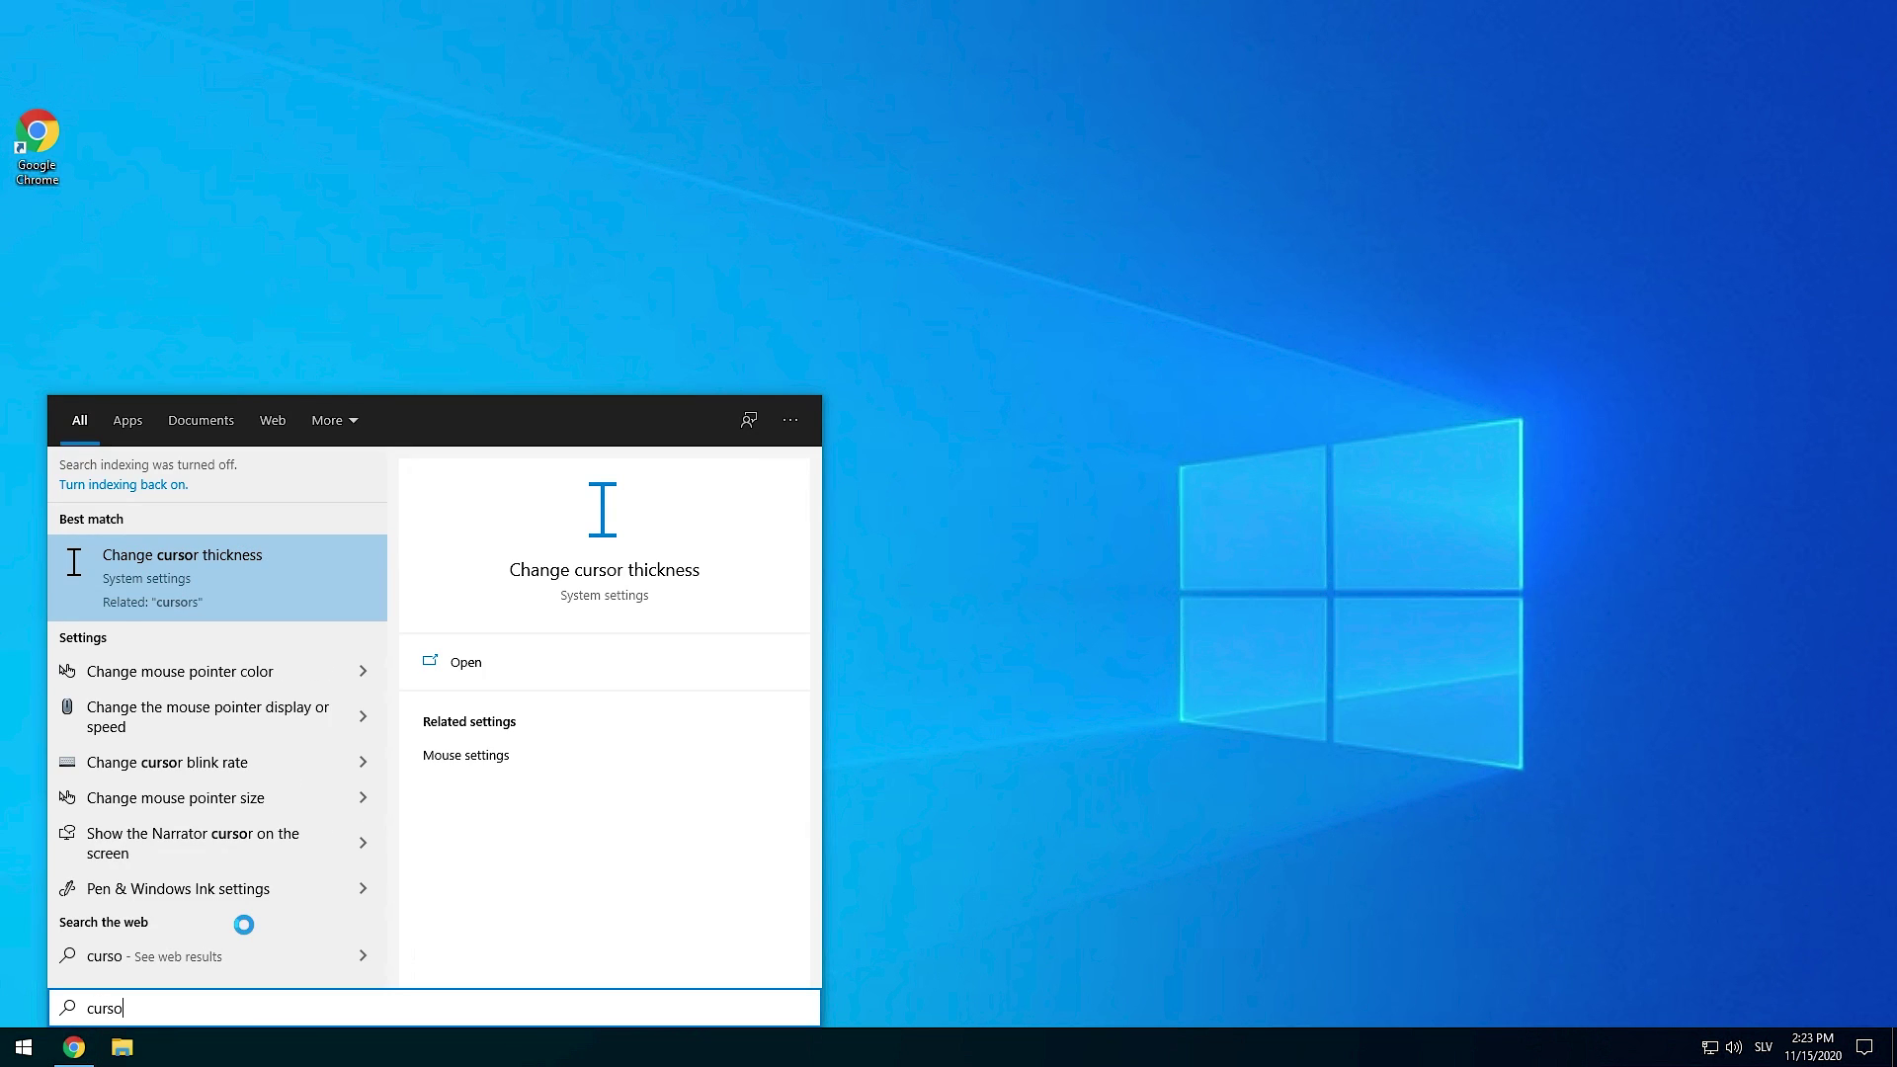
{"action": "type", "text": "r"}
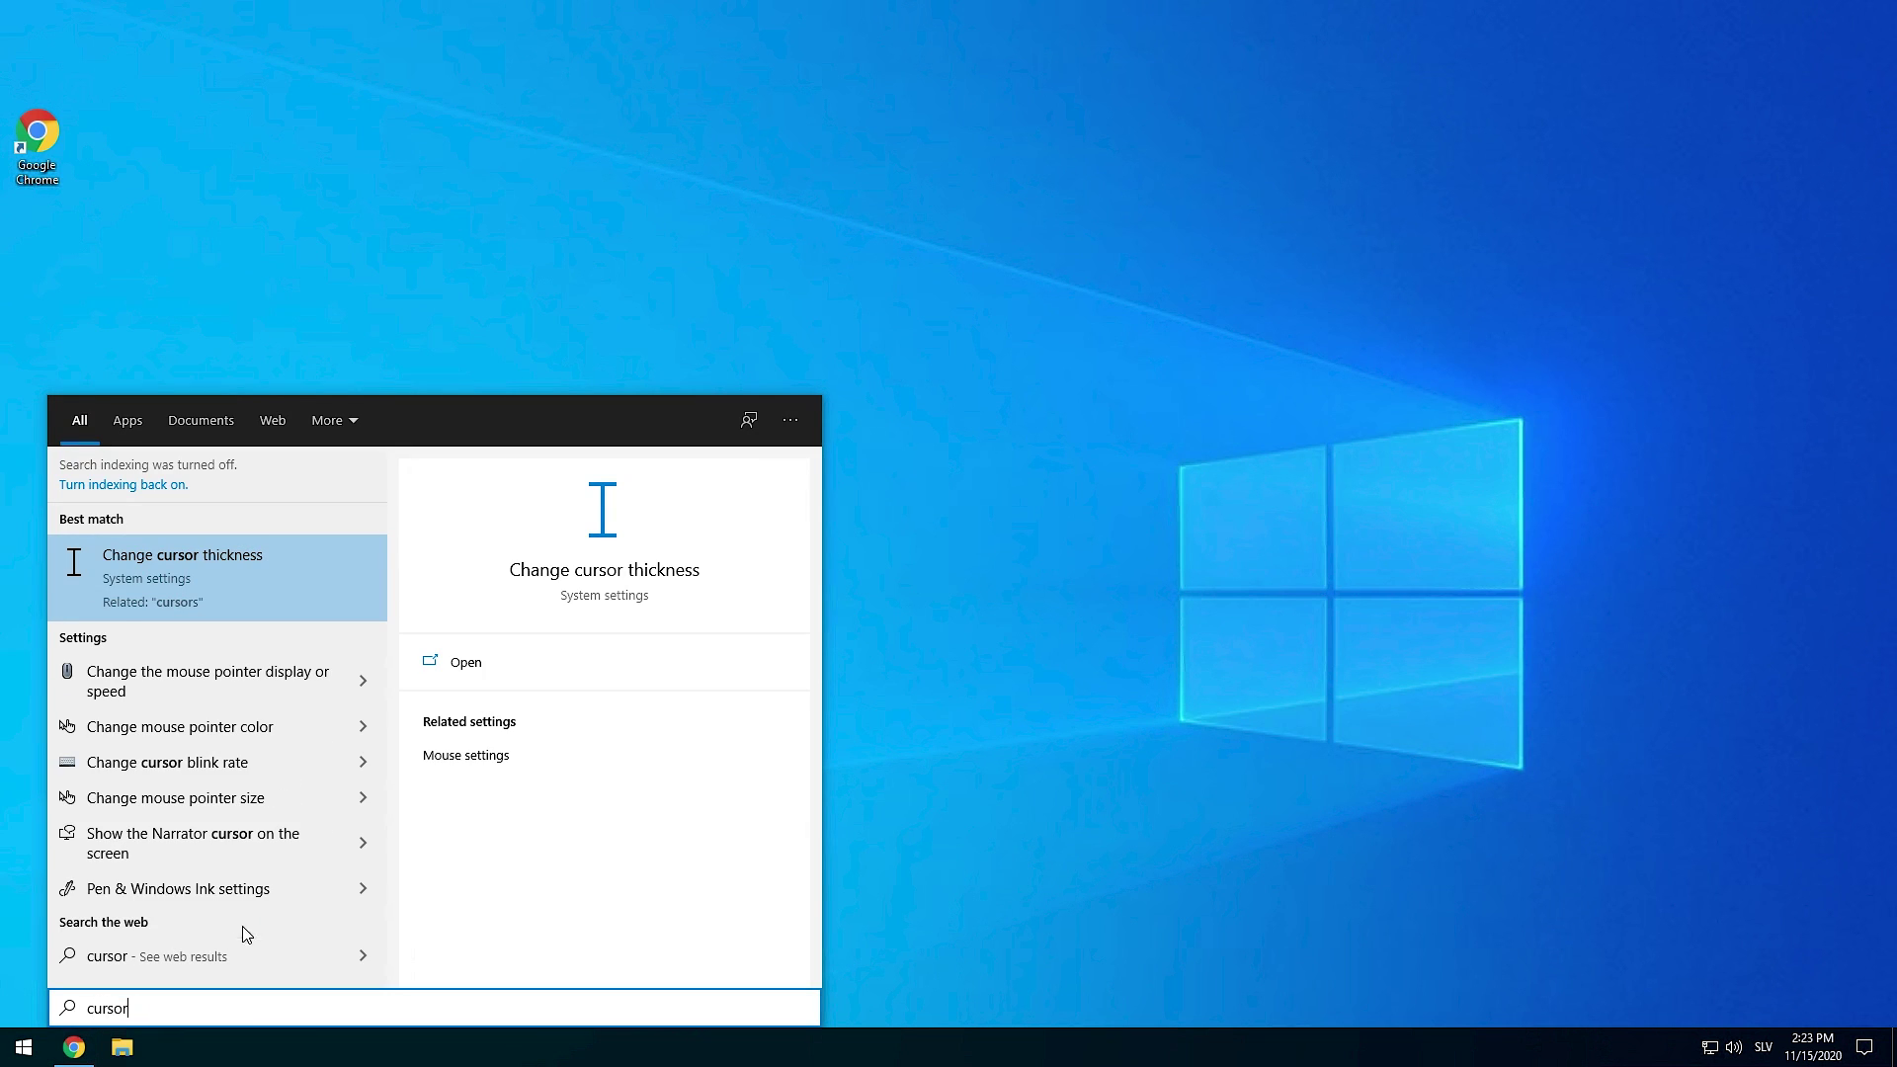
{"action": "left_click", "coordinate": [168, 686]}
{"action": "left_click_drag", "start_coordinate": [303, 96], "coordinate": [839, 208]}
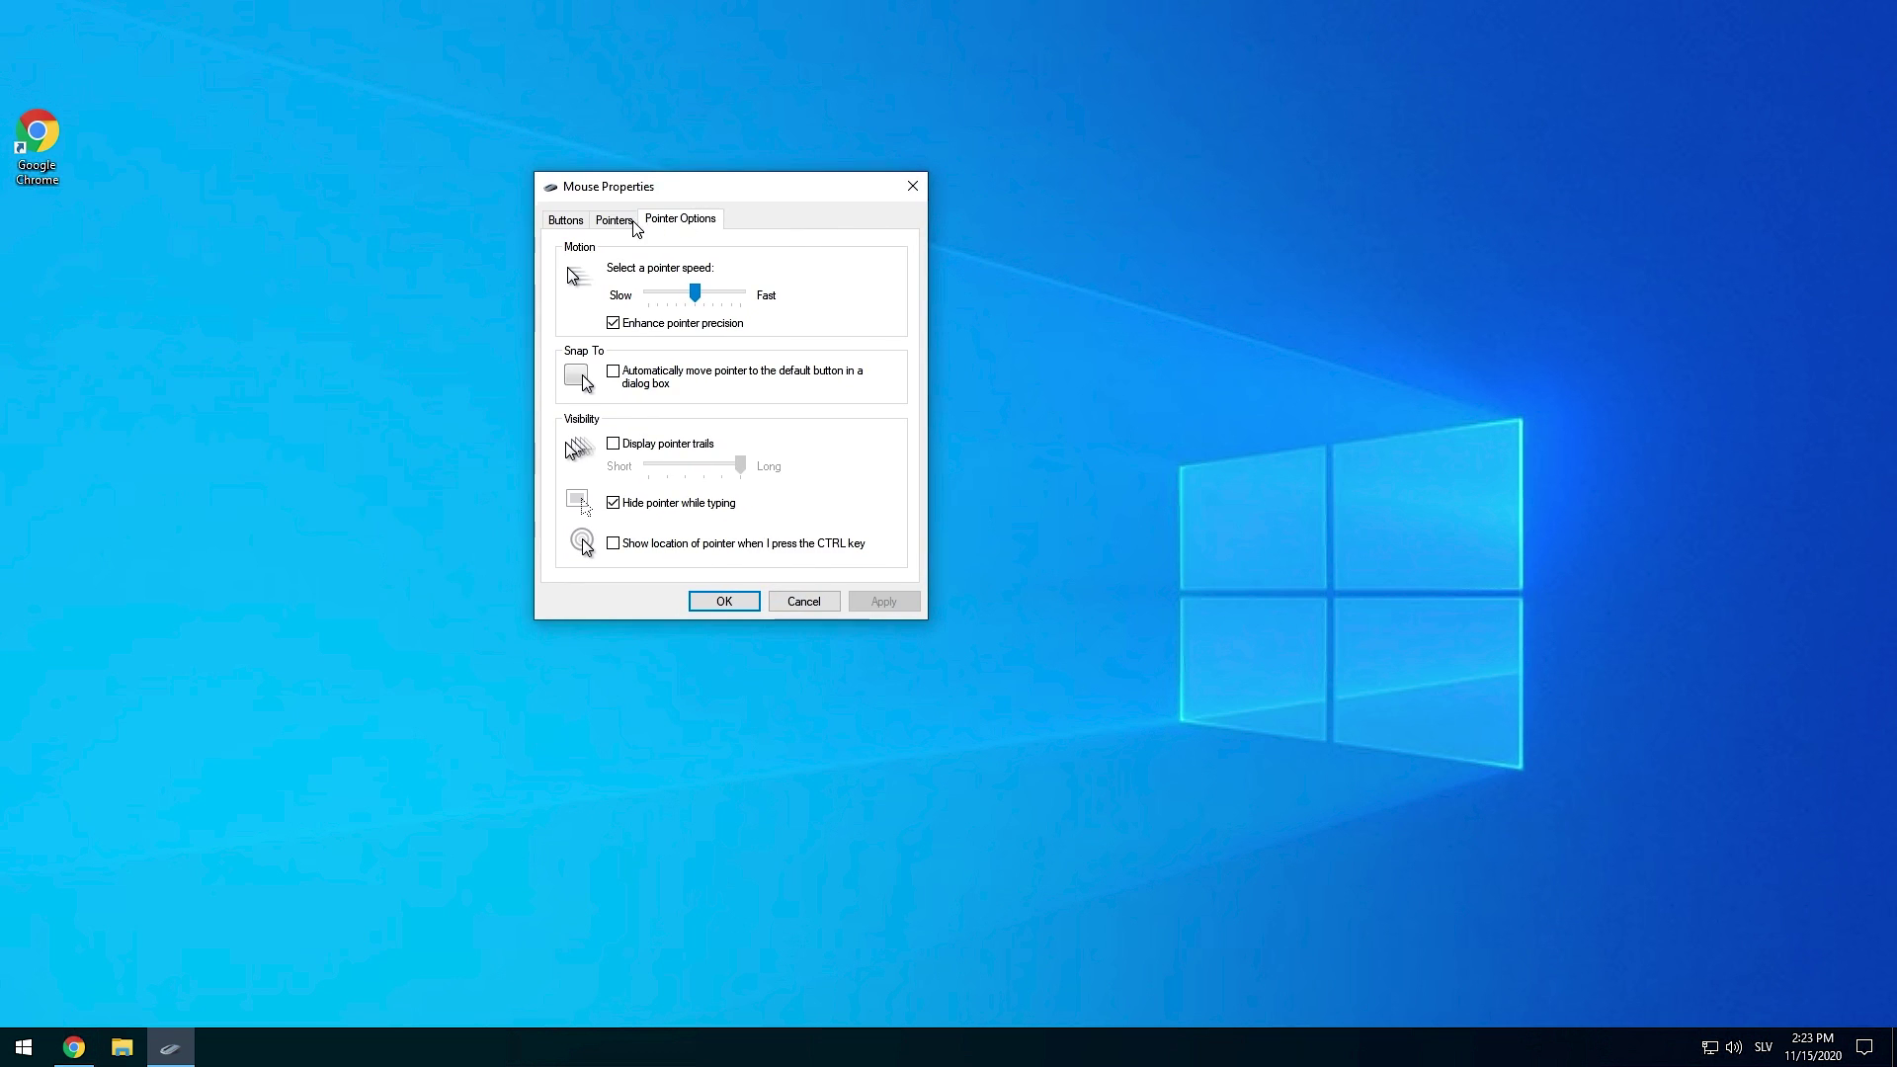
Set the mouse pointer scheme to macOS, apply it and close Mouse Properties.
{"action": "left_click", "coordinate": [628, 226]}
{"action": "left_click", "coordinate": [698, 274]}
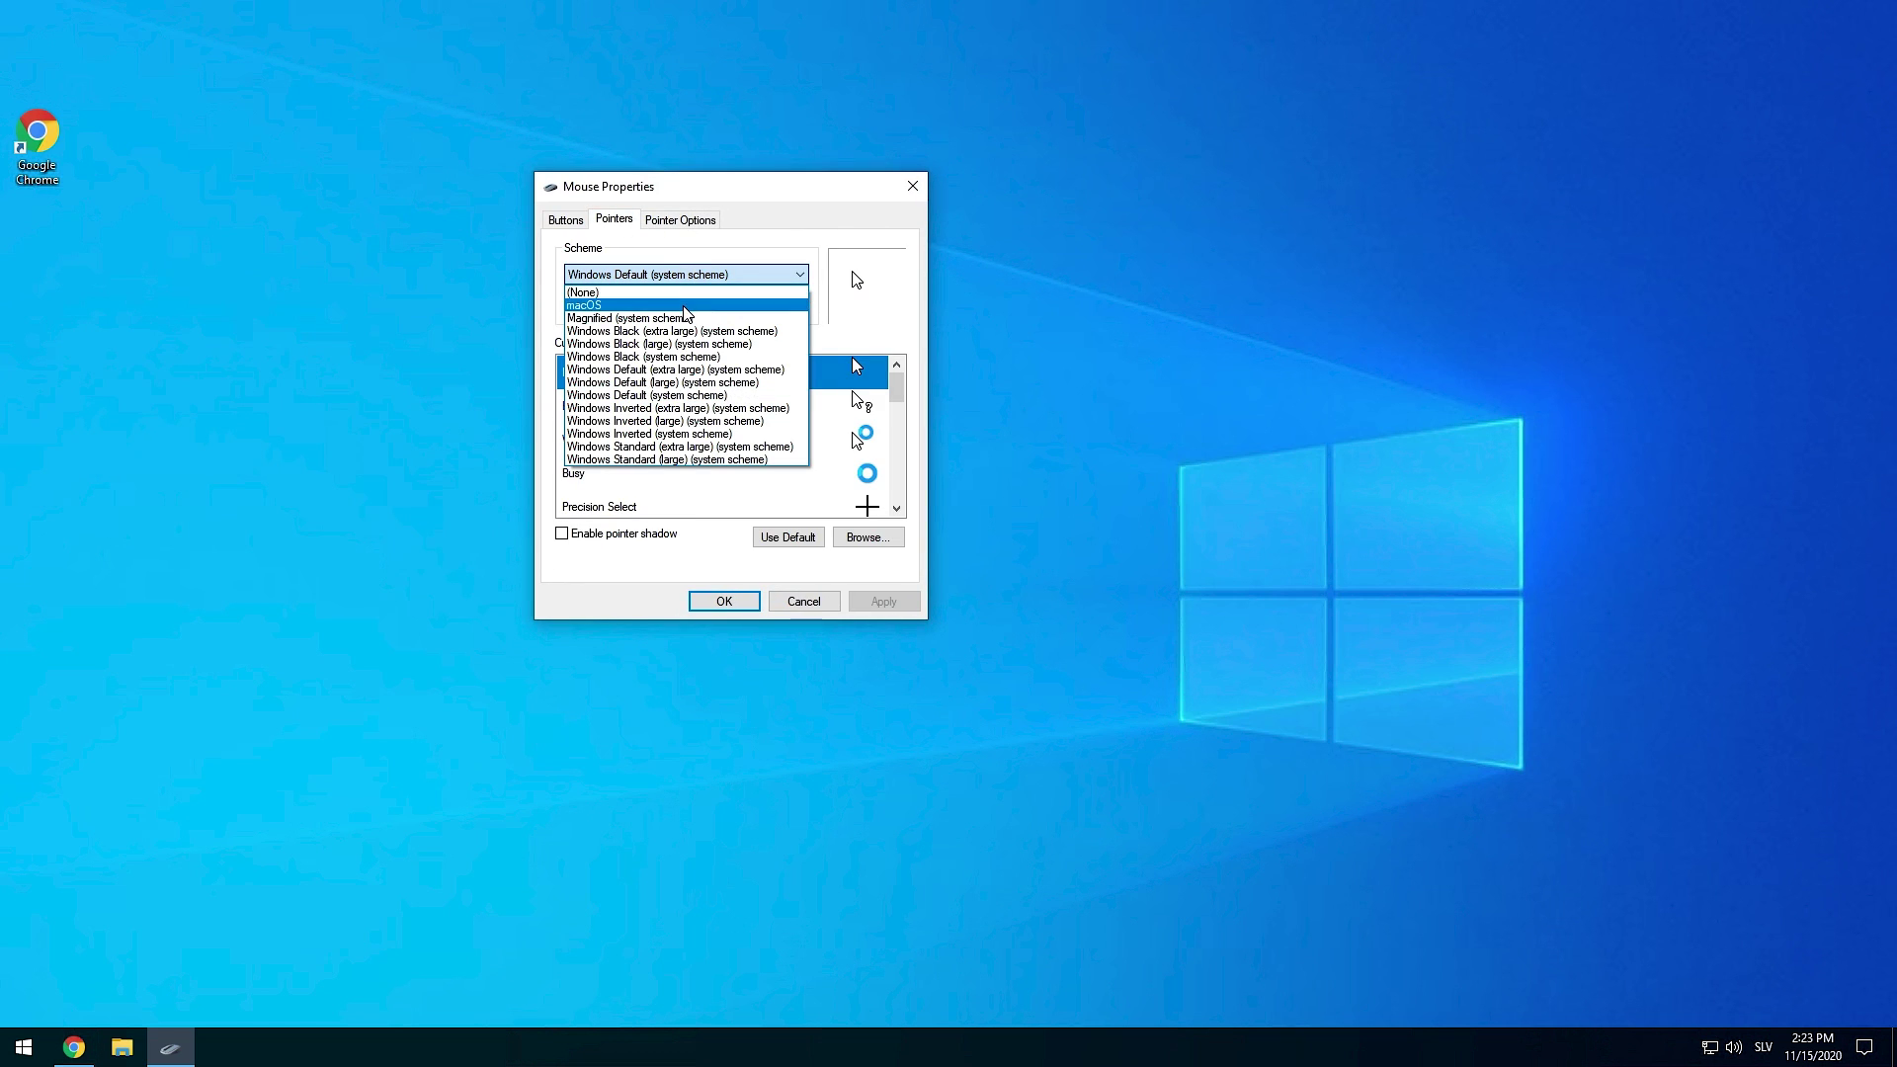
{"action": "left_click", "coordinate": [689, 308]}
{"action": "left_click", "coordinate": [882, 600]}
{"action": "left_click", "coordinate": [996, 603]}
{"action": "left_click", "coordinate": [715, 602]}
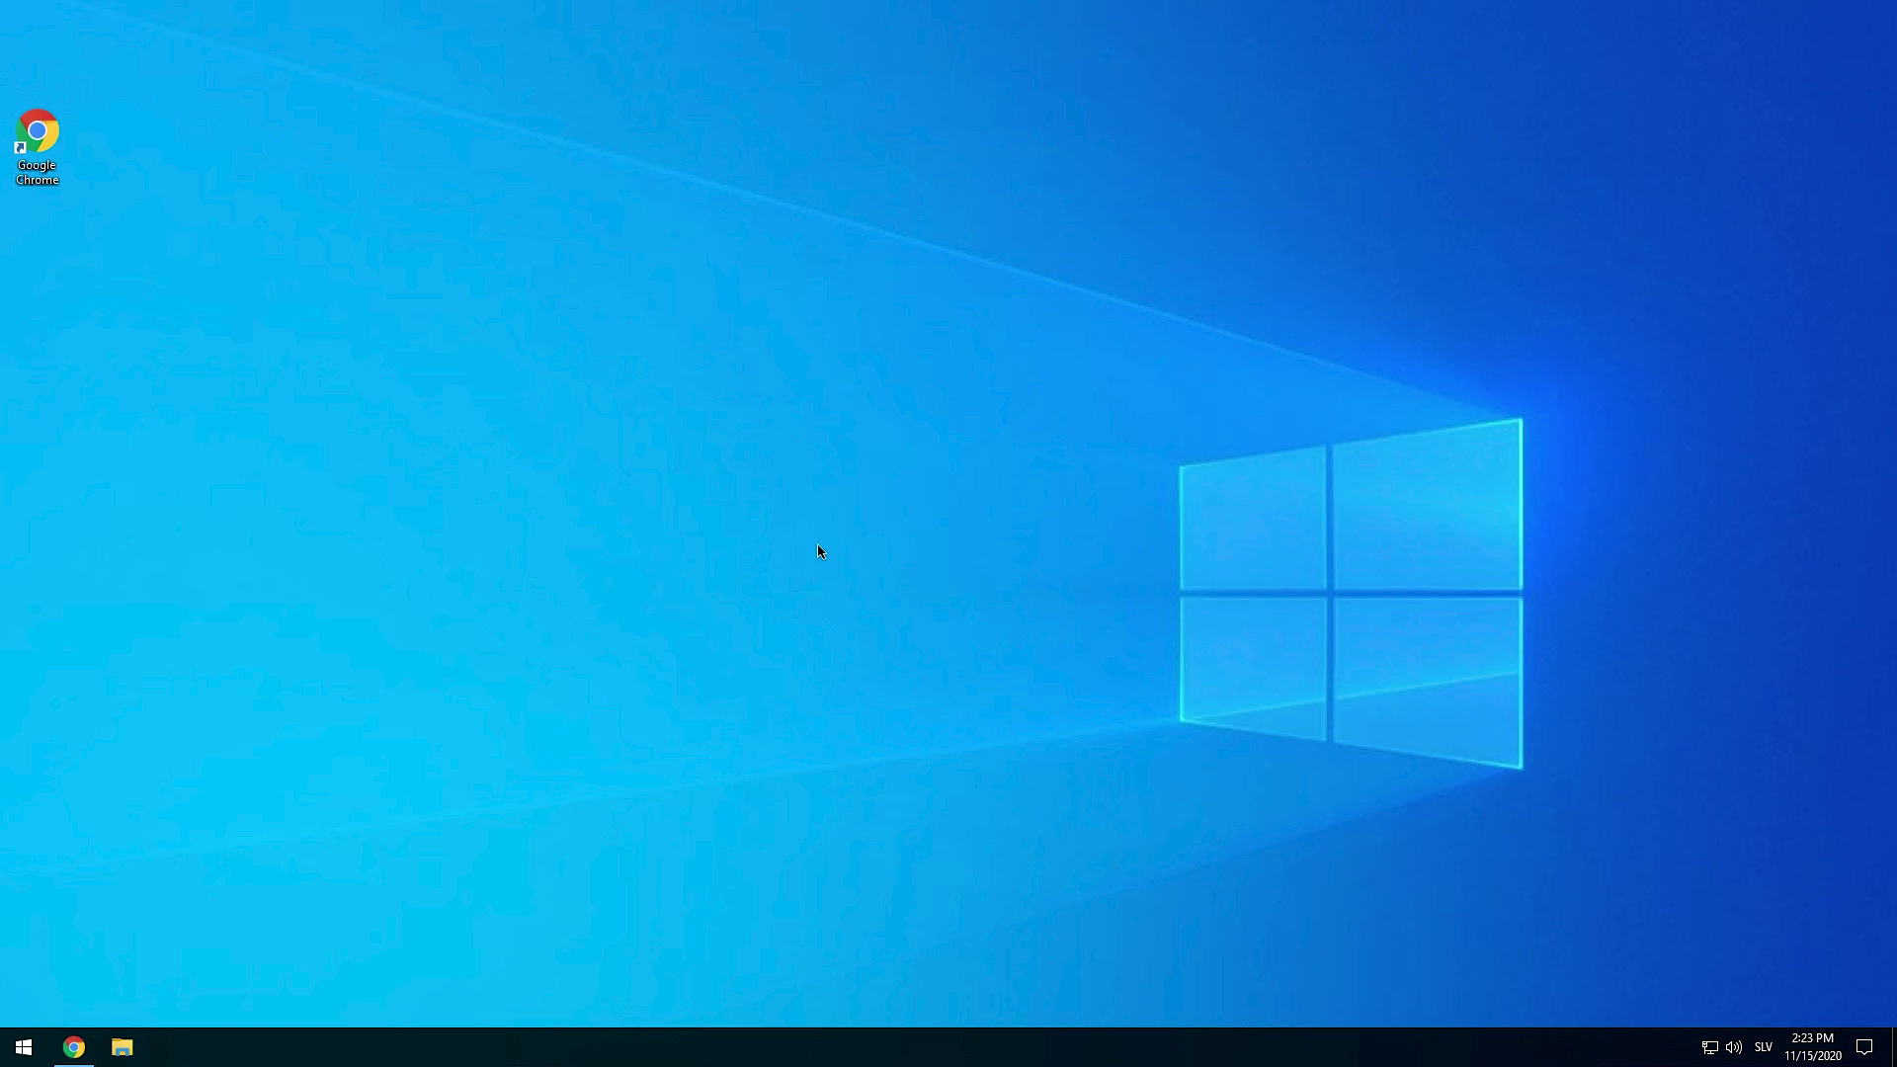
Switch to Chrome, search for "rainmeter" and download the 4.4 Beta Release from rainmeter.net.
{"action": "left_click", "coordinate": [74, 1046]}
{"action": "left_click", "coordinate": [436, 52]}
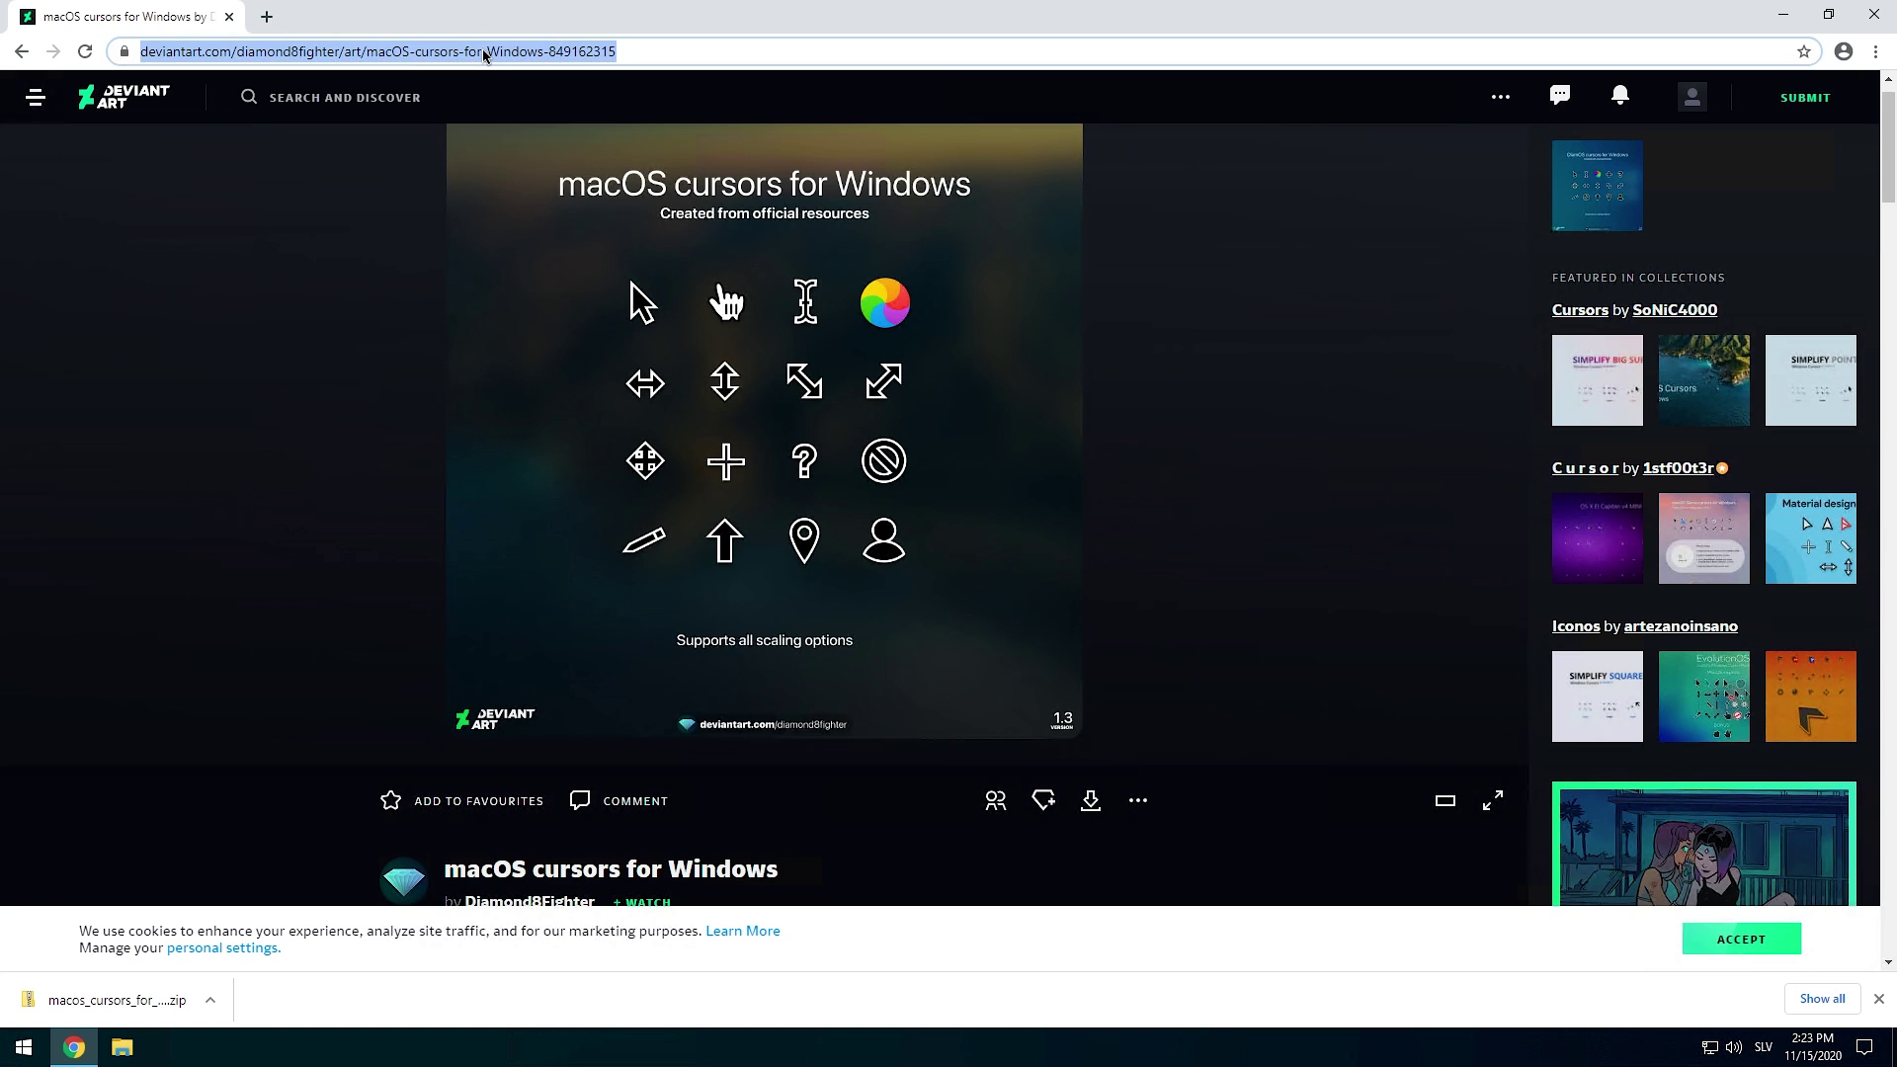
{"action": "type", "text": "rainmeter"}
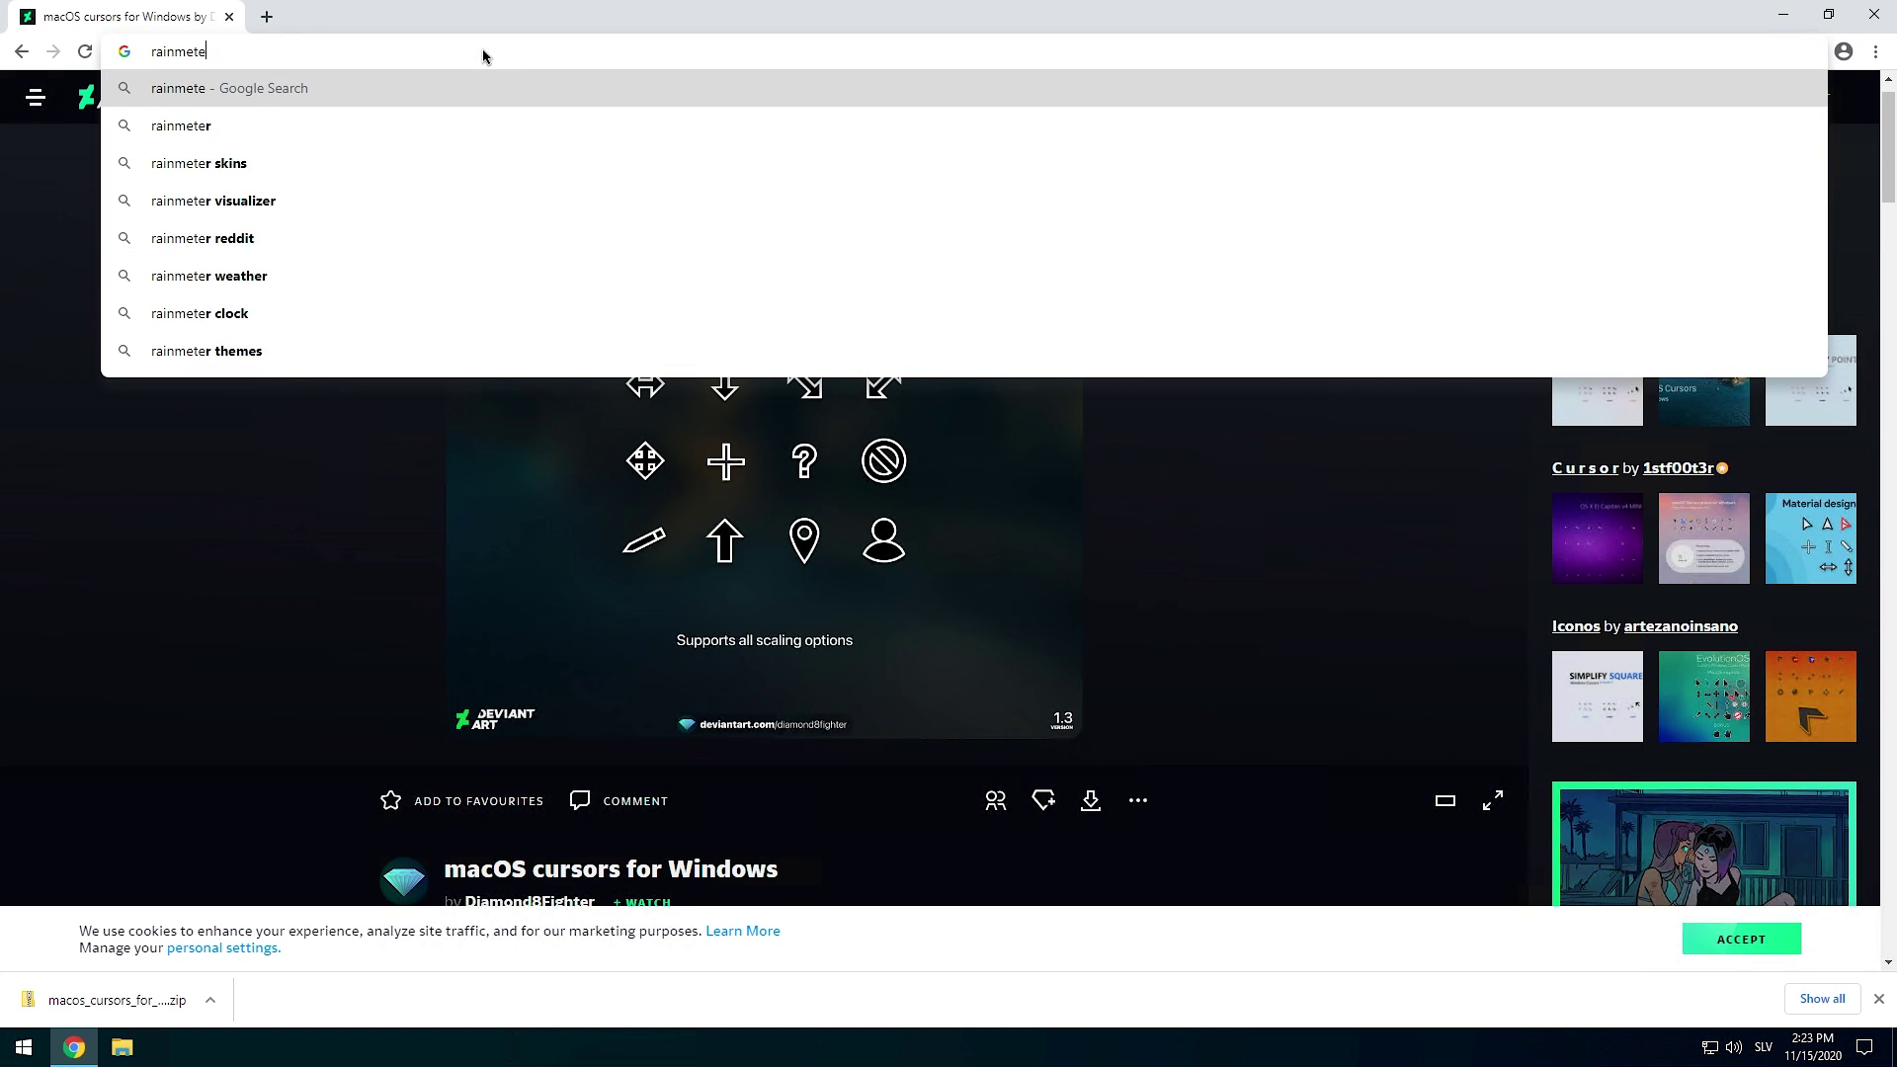
{"action": "key", "text": "Return"}
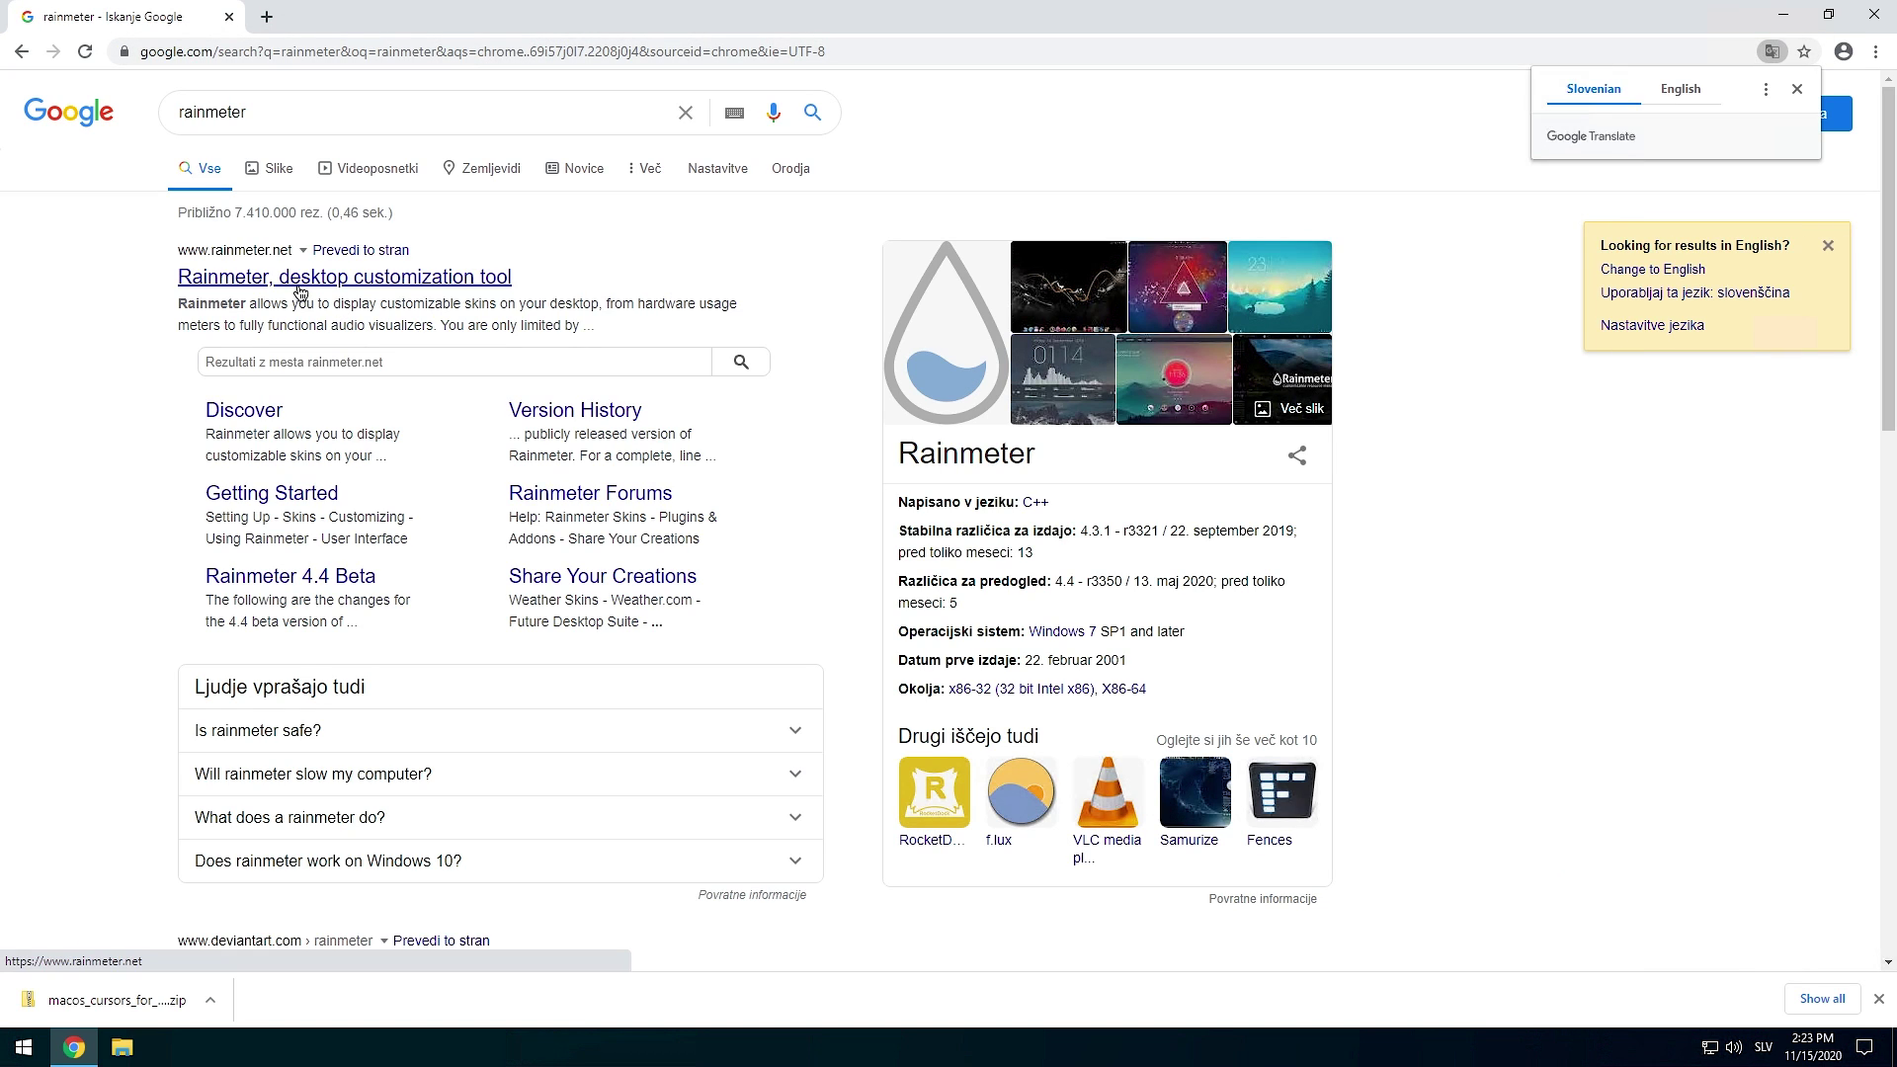
{"action": "left_click", "coordinate": [296, 281]}
{"action": "left_click", "coordinate": [635, 731]}
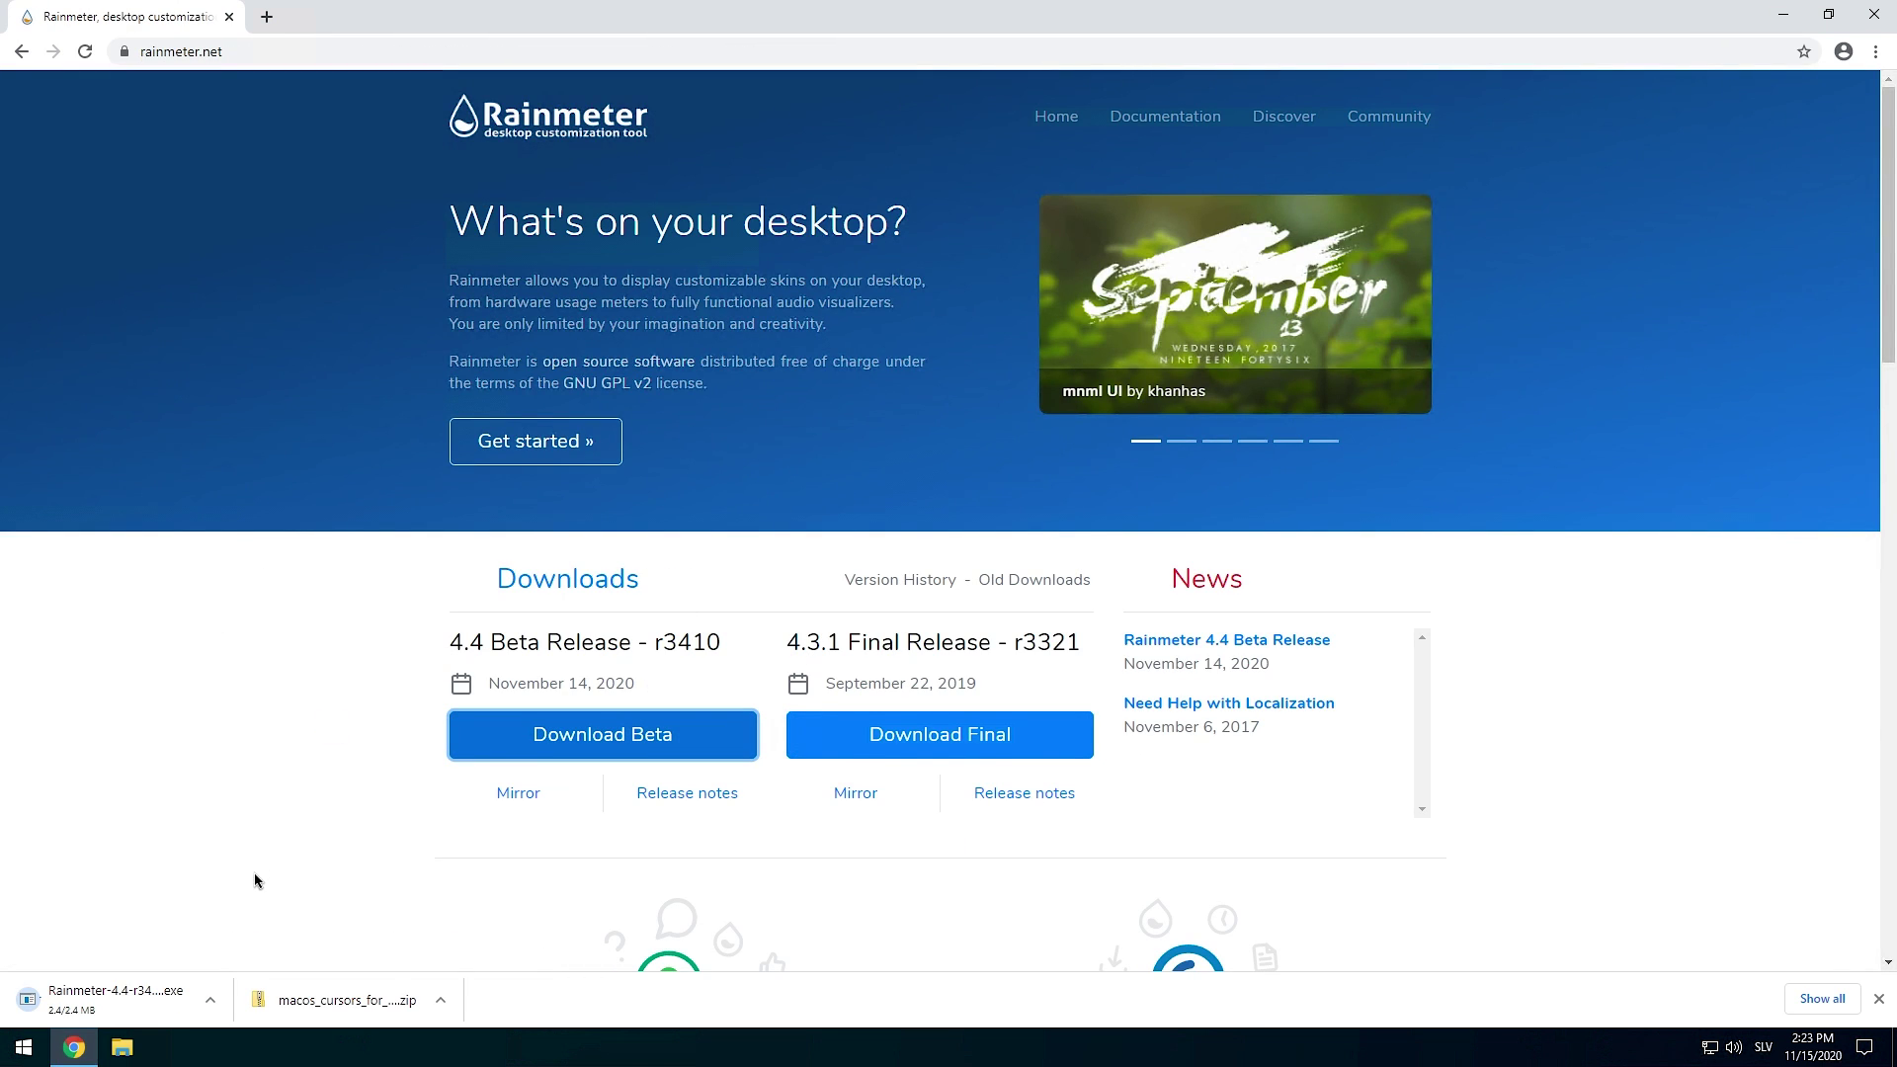
Install Rainmeter in English as a standard 64-bit installation with launch on startup enabled, and run it on finishing.
{"action": "left_click", "coordinate": [136, 999]}
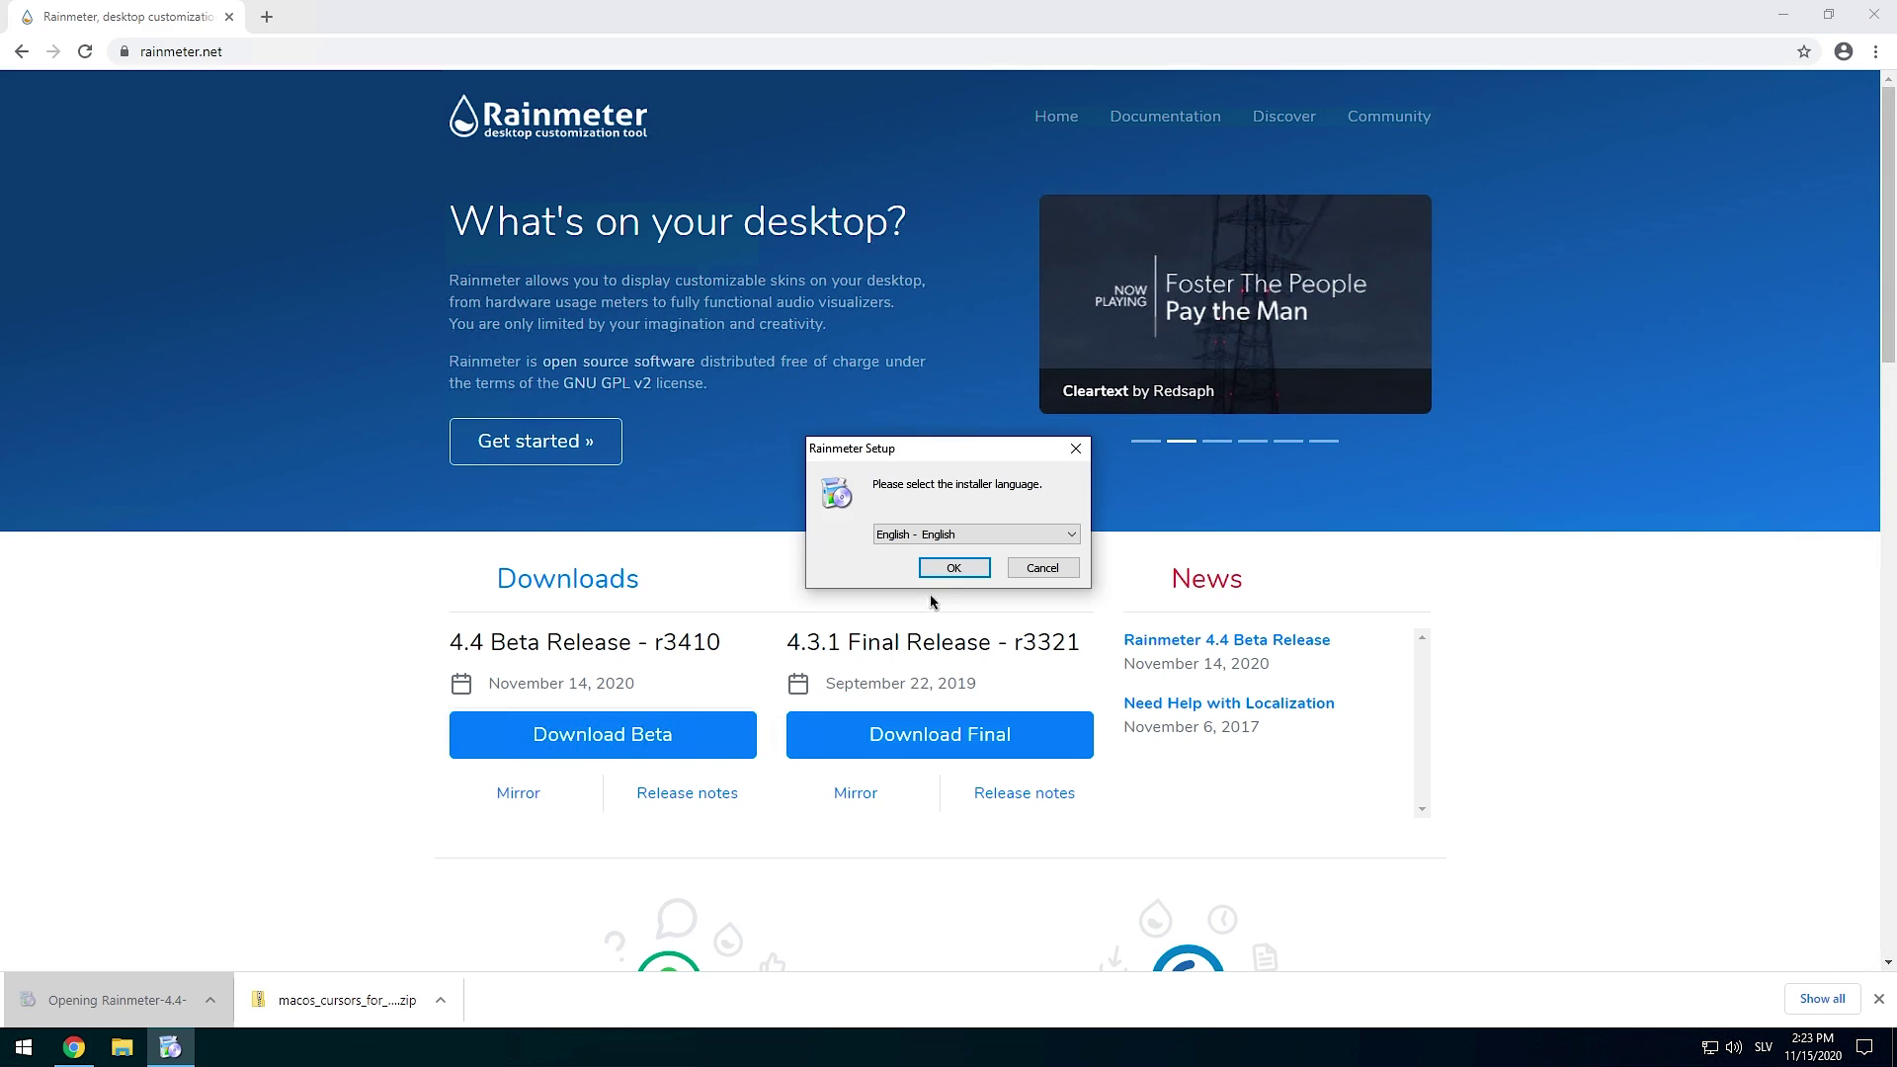
{"action": "left_click", "coordinate": [981, 573]}
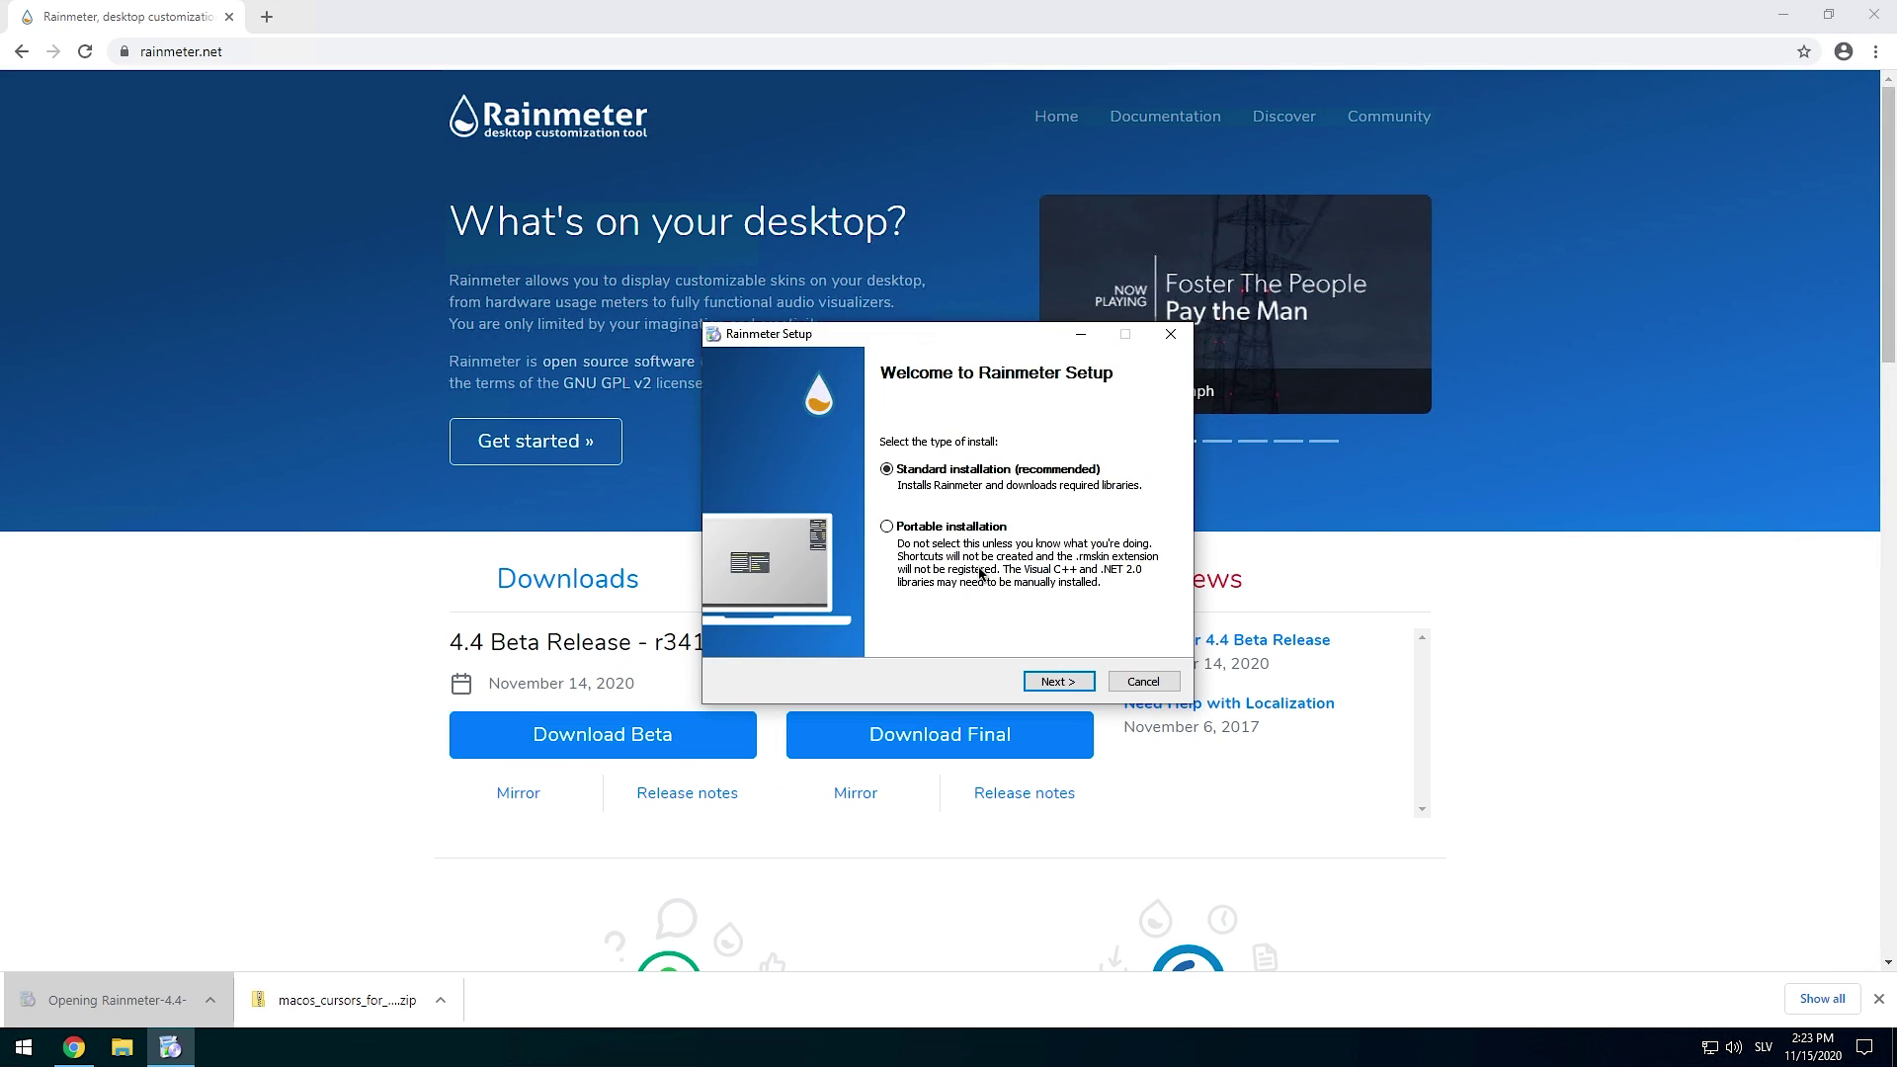
{"action": "left_click", "coordinate": [1059, 680]}
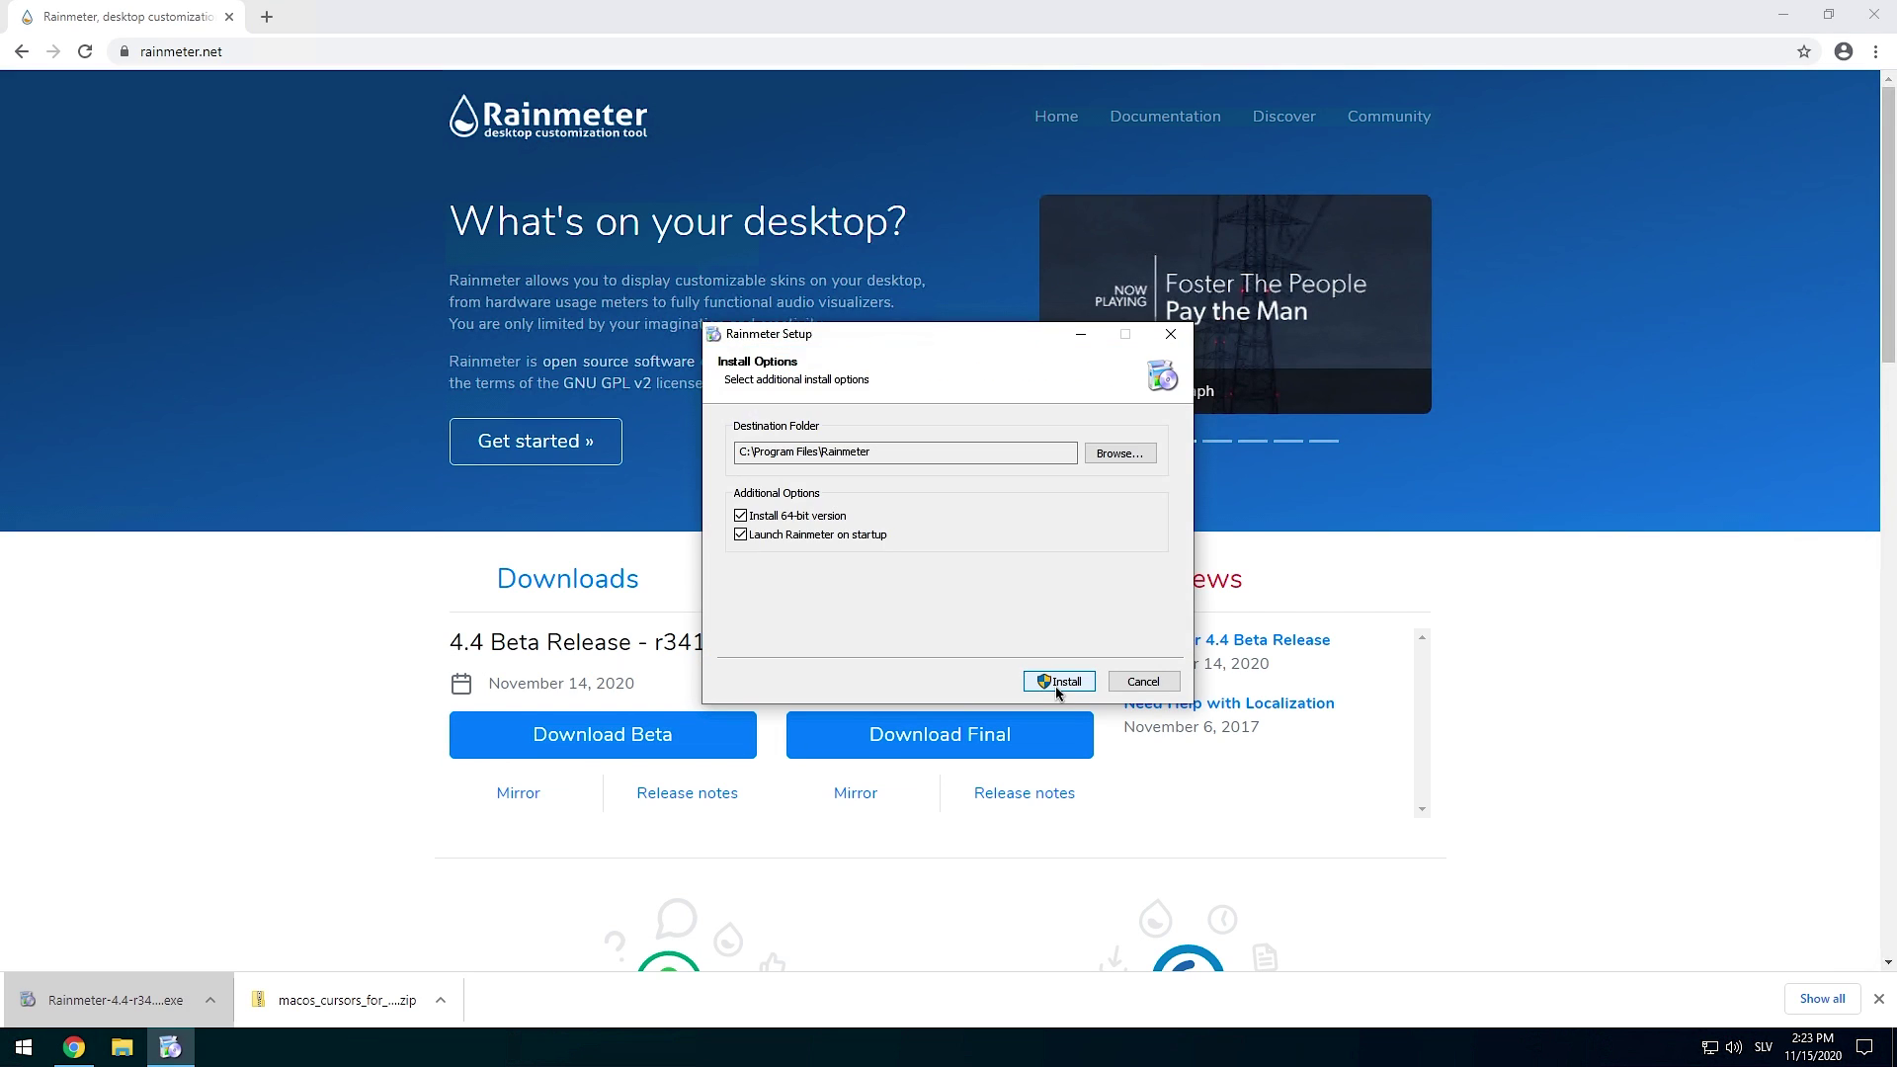
{"action": "left_click", "coordinate": [1049, 682]}
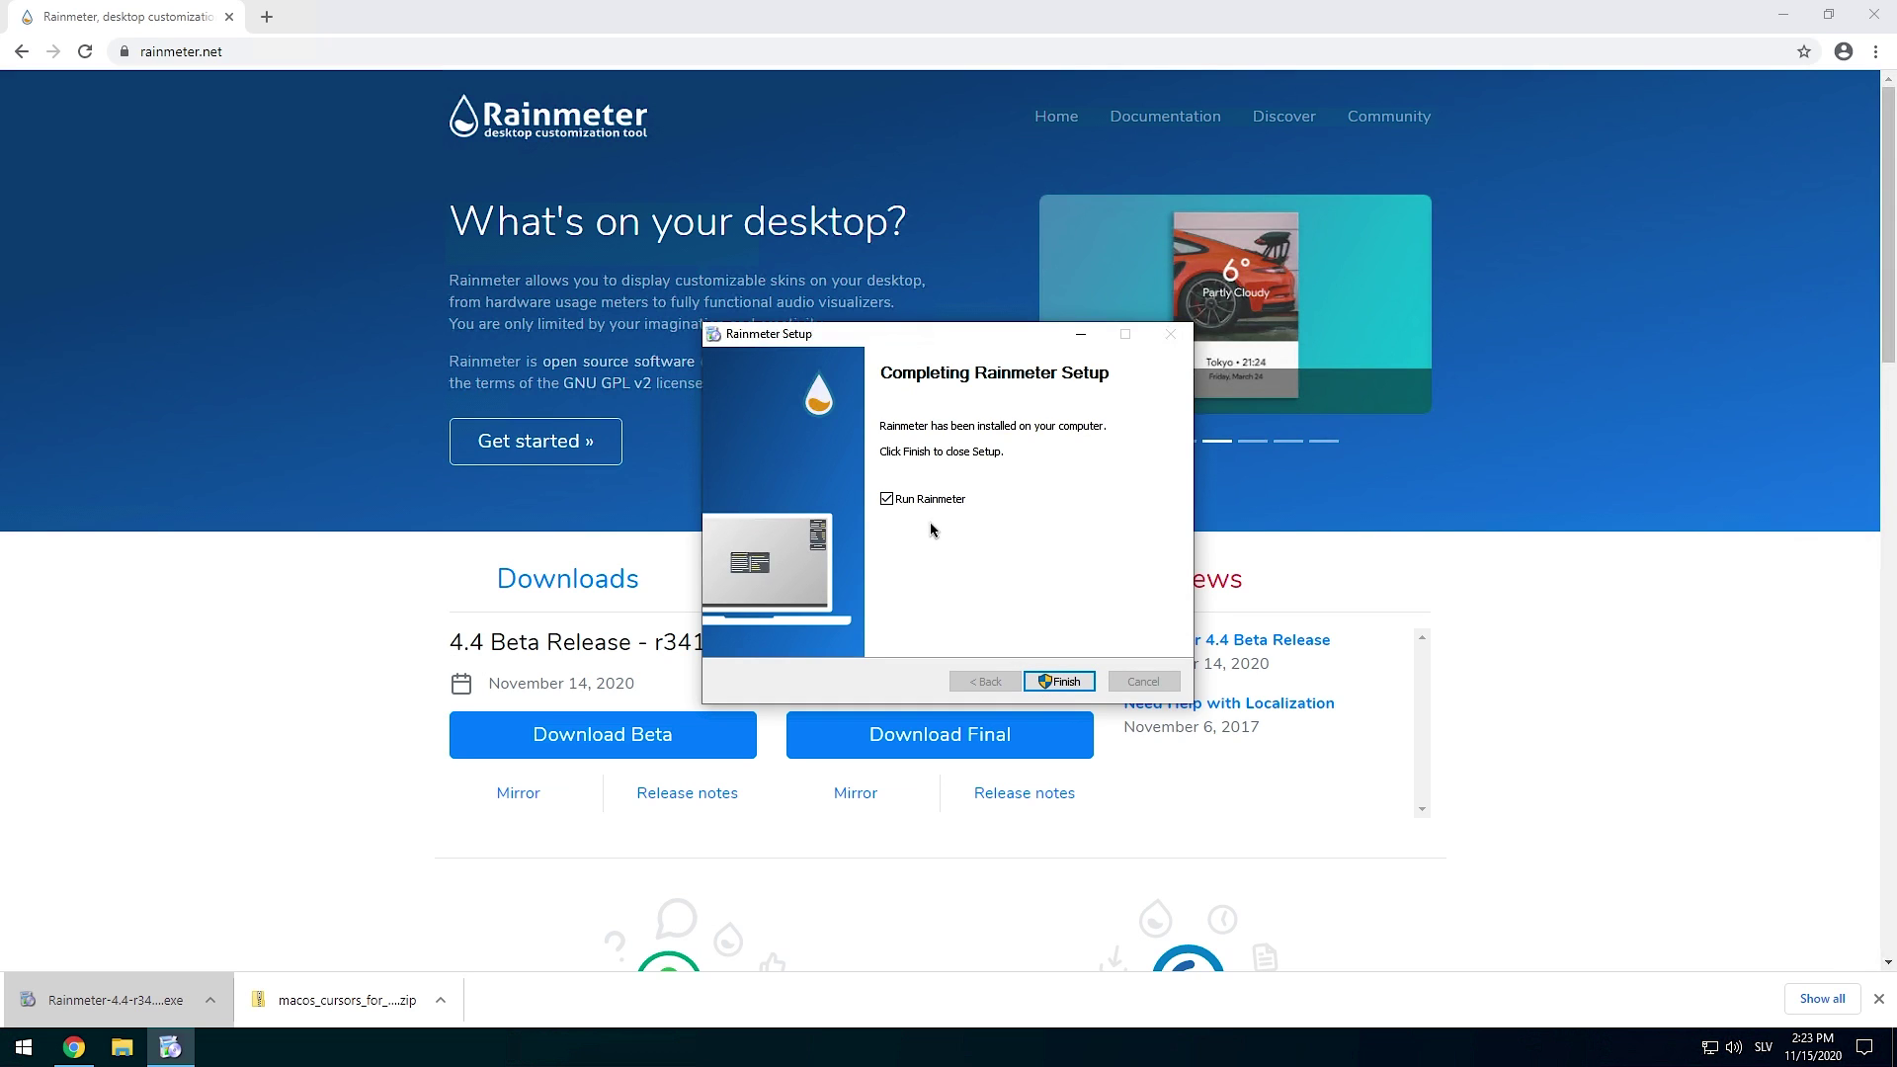
{"action": "left_click", "coordinate": [1047, 682]}
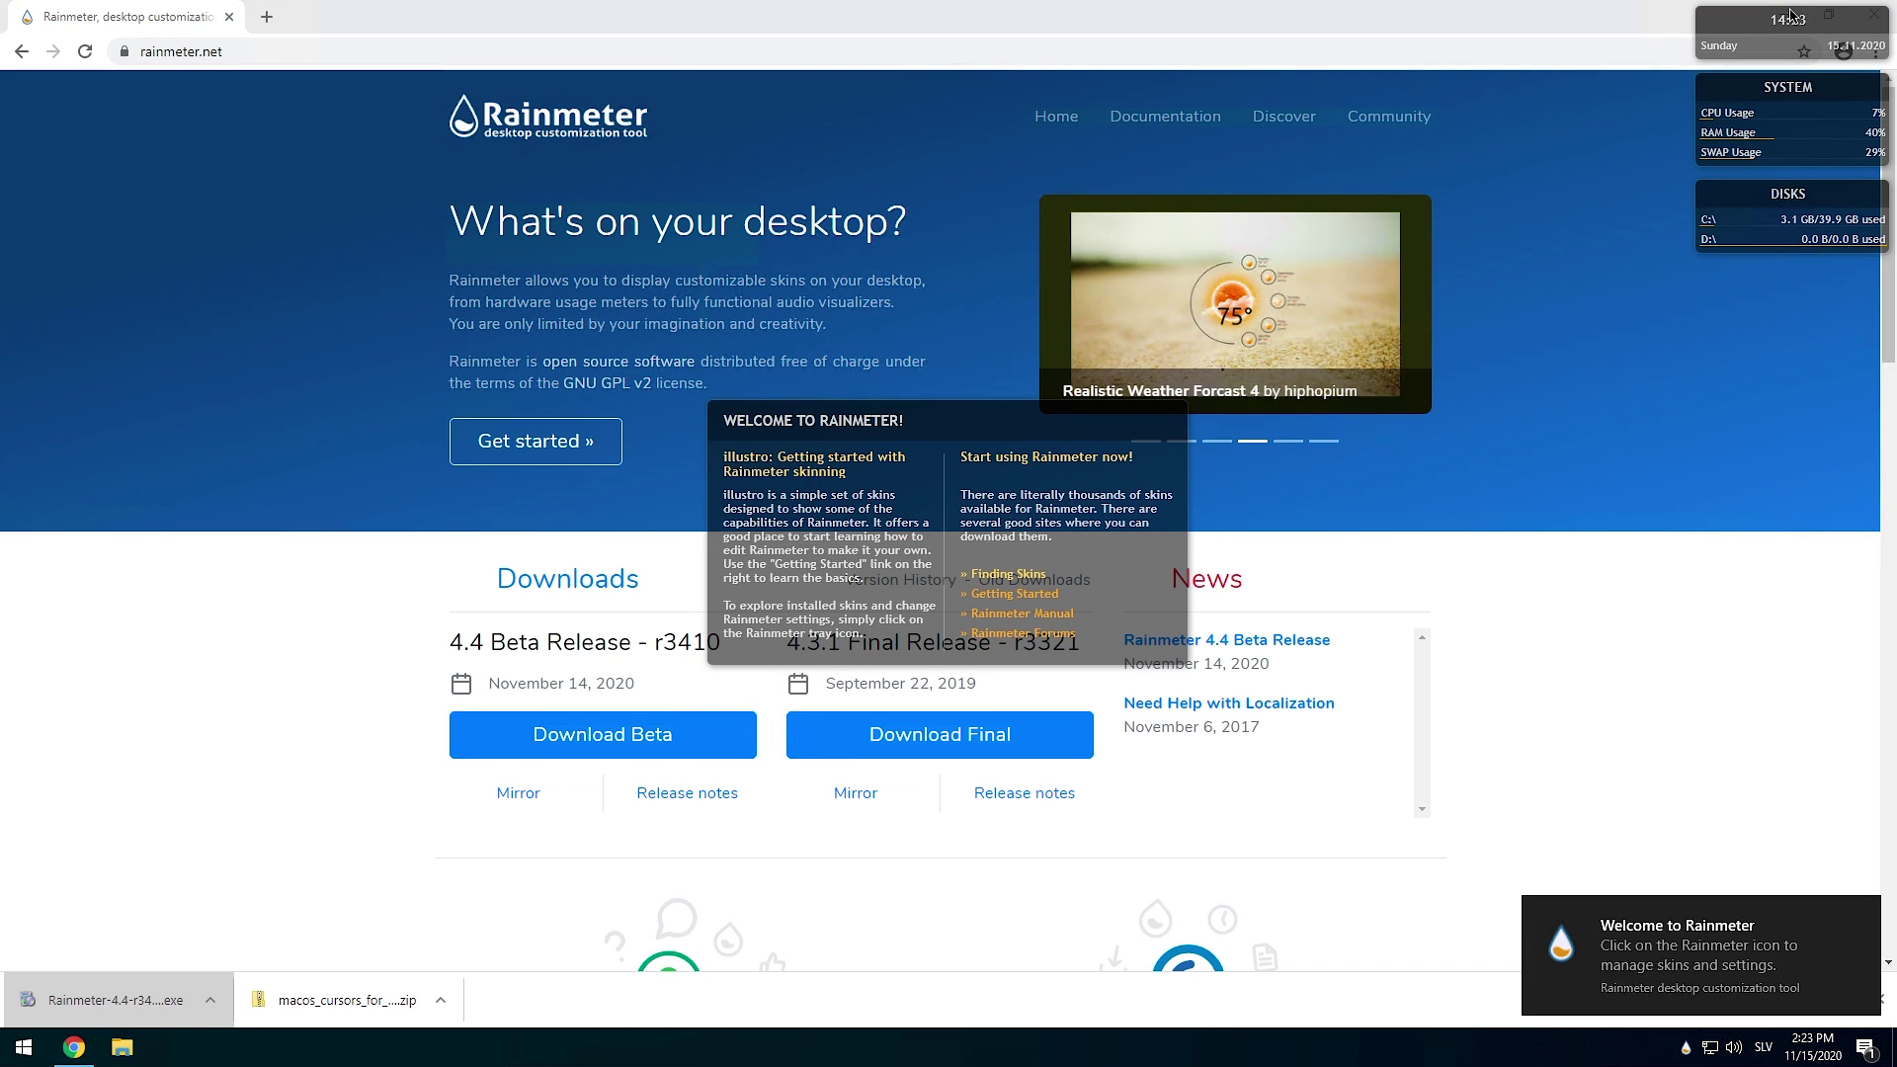
Show the desktop and unload the "Welcome to Rainmeter!" skin.
{"action": "key", "text": "super+d"}
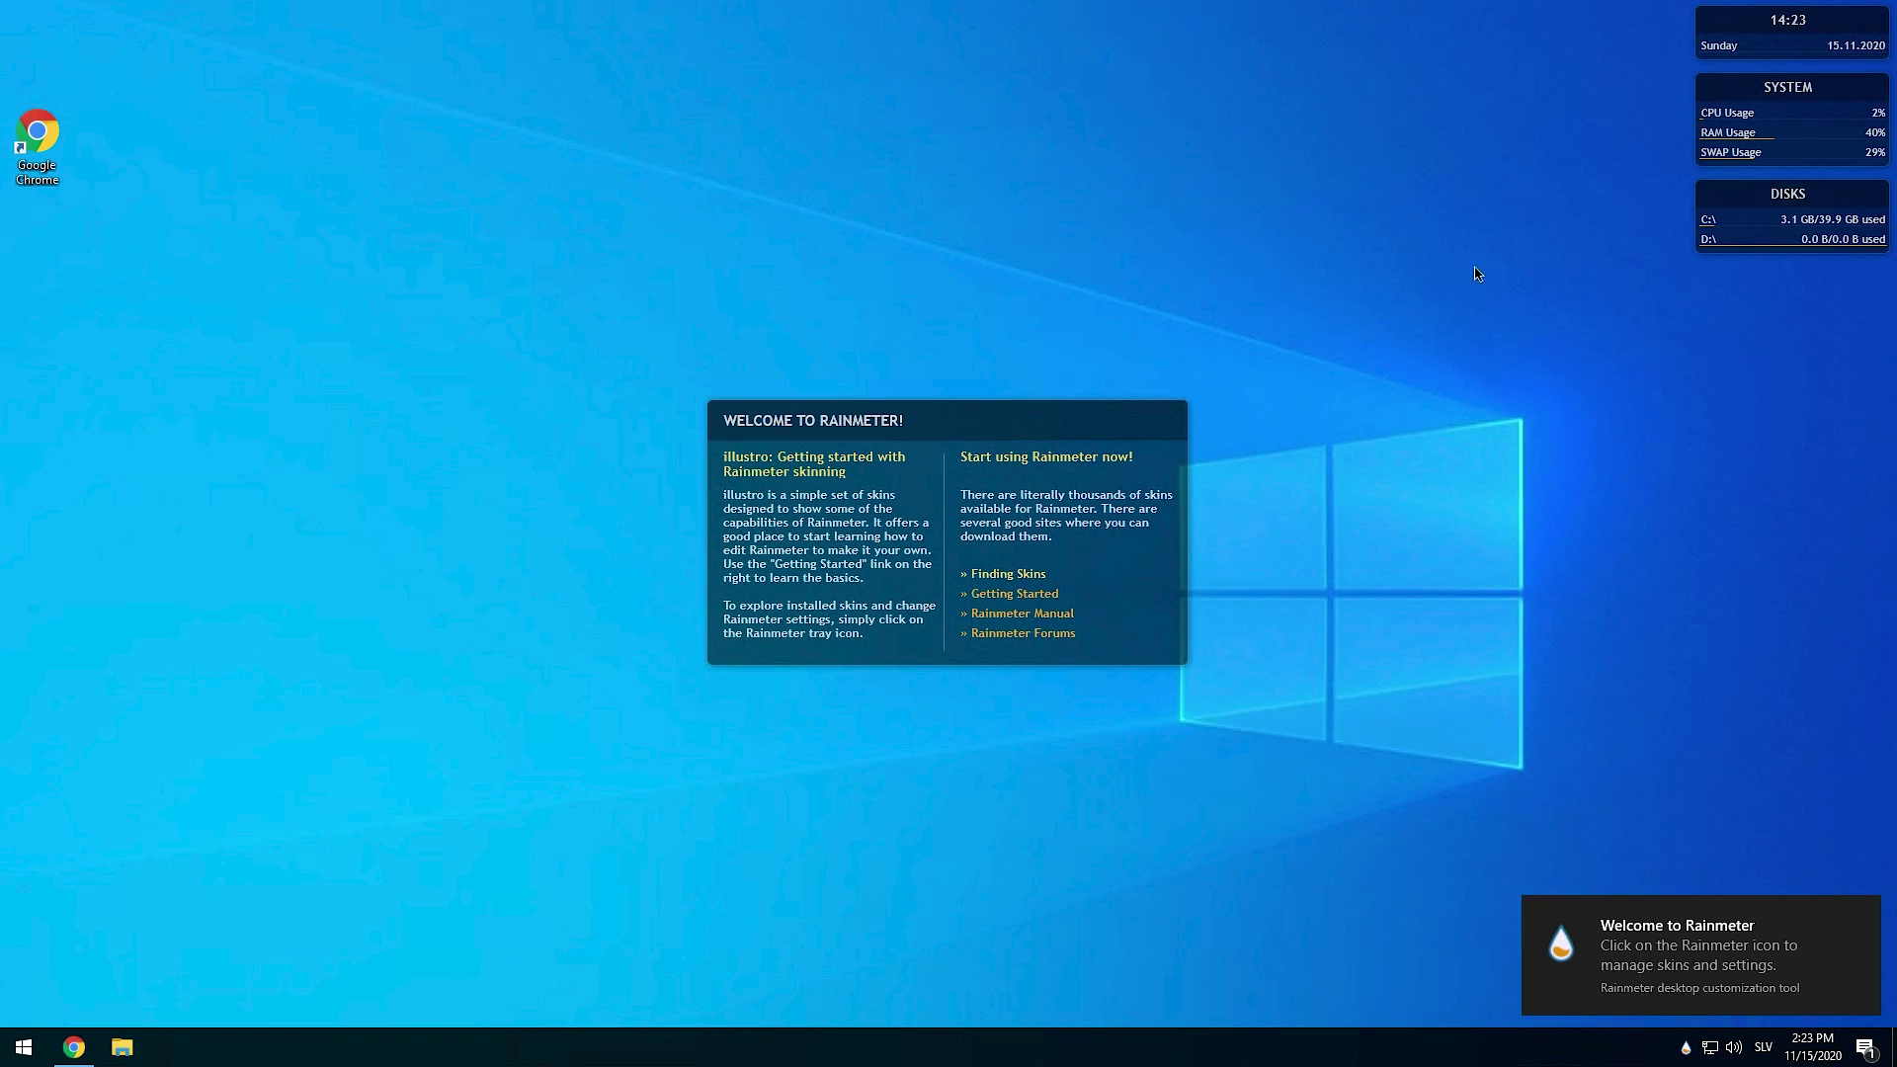
{"action": "right_click", "coordinate": [1117, 417]}
{"action": "left_click", "coordinate": [1176, 633]}
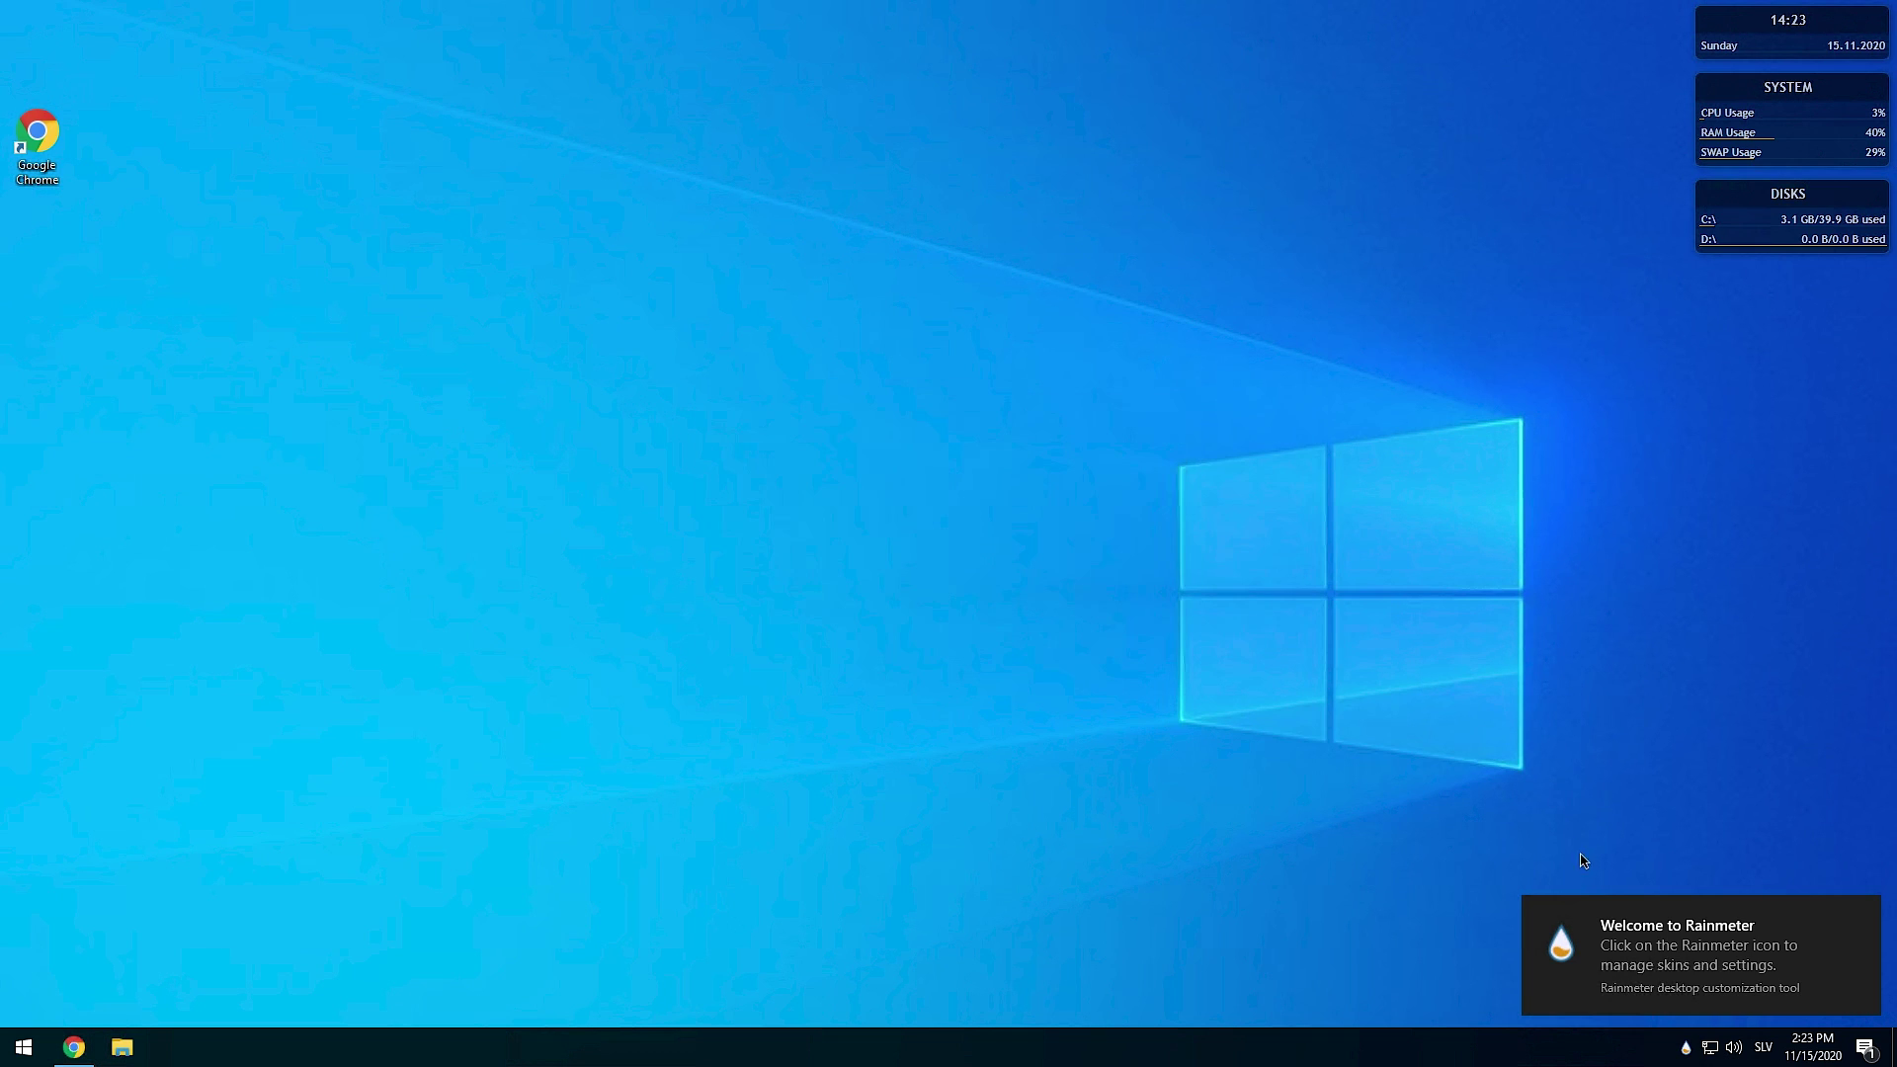
Unload the default Rainmeter clock, System and Disks skins from the desktop.
{"action": "right_click", "coordinate": [1787, 43]}
{"action": "left_click", "coordinate": [1798, 279]}
{"action": "right_click", "coordinate": [1762, 35]}
{"action": "left_click", "coordinate": [1756, 253]}
{"action": "right_click", "coordinate": [1731, 84]}
{"action": "left_click", "coordinate": [1750, 304]}
{"action": "right_click", "coordinate": [1743, 199]}
{"action": "left_click", "coordinate": [1798, 420]}
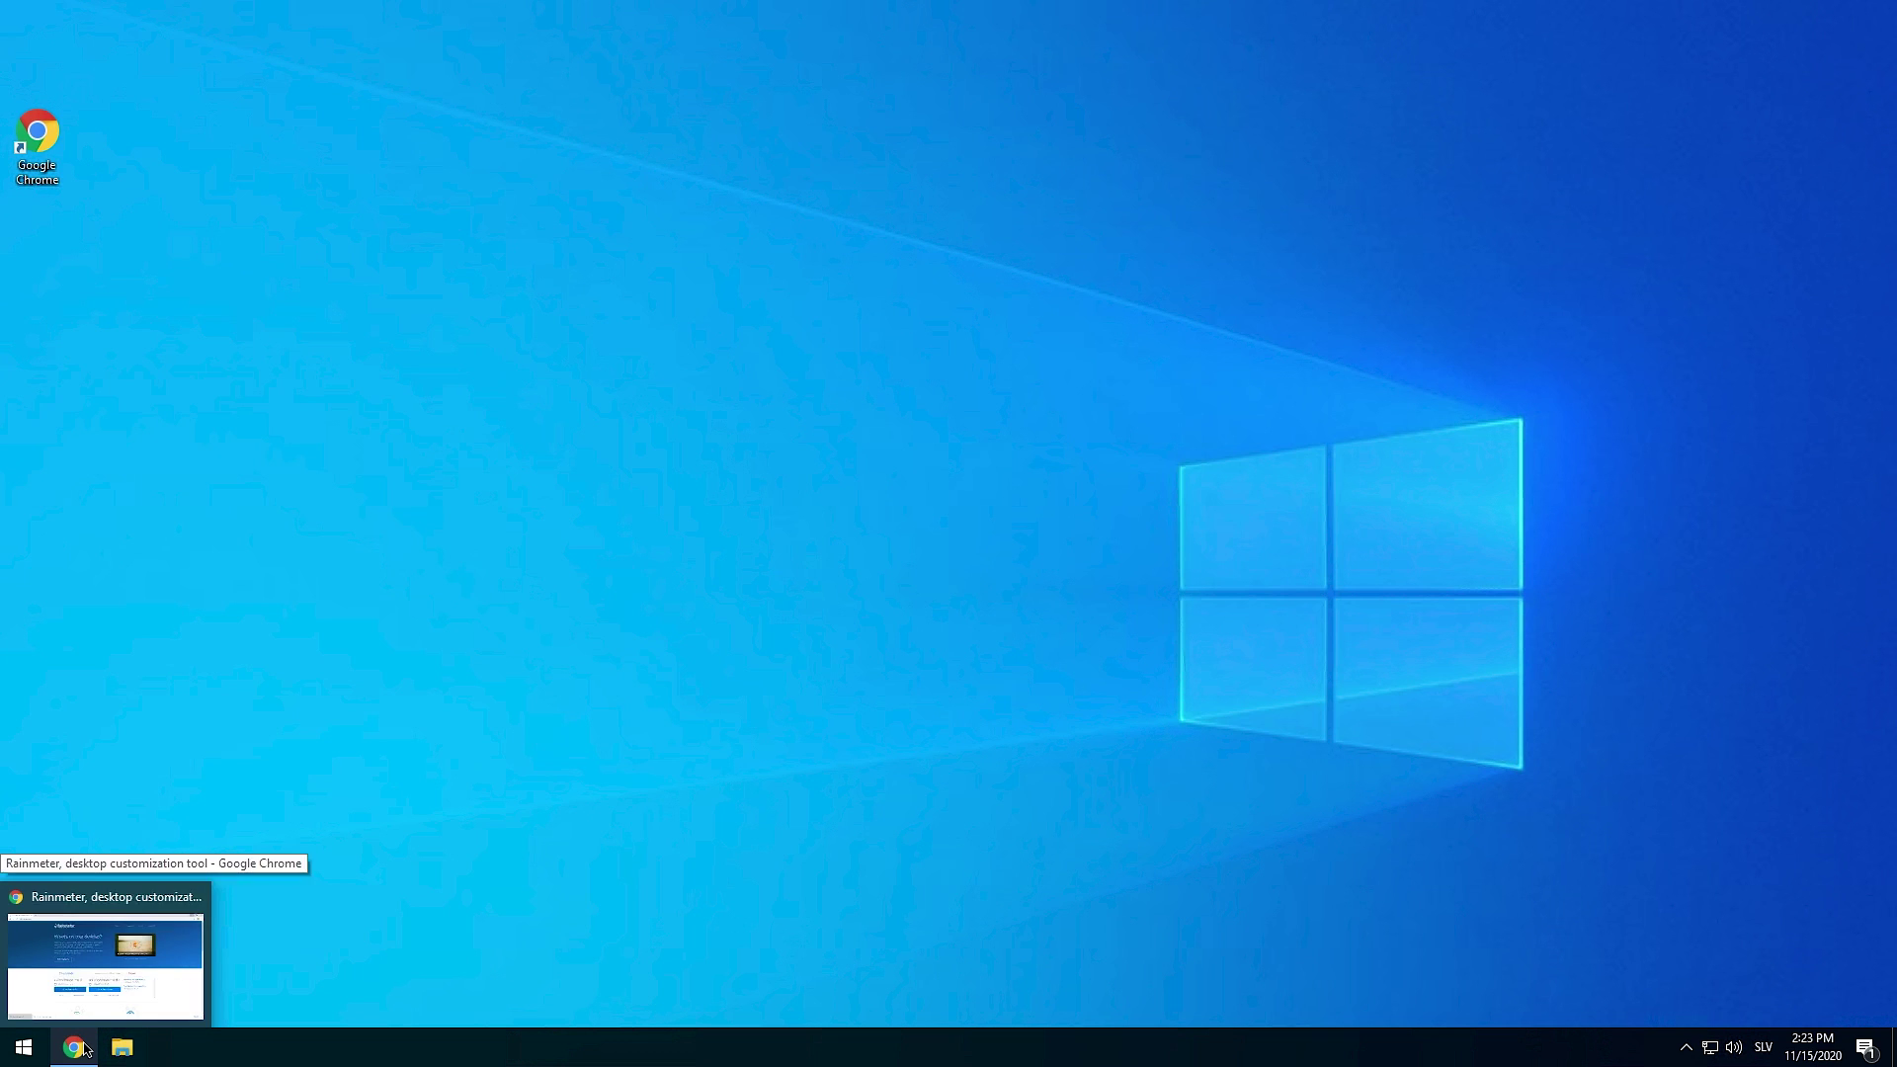
Switch to Chrome and search in a new tab for "rainmeter mac os big sur skin".
{"action": "left_click", "coordinate": [163, 1003]}
{"action": "left_click", "coordinate": [266, 17]}
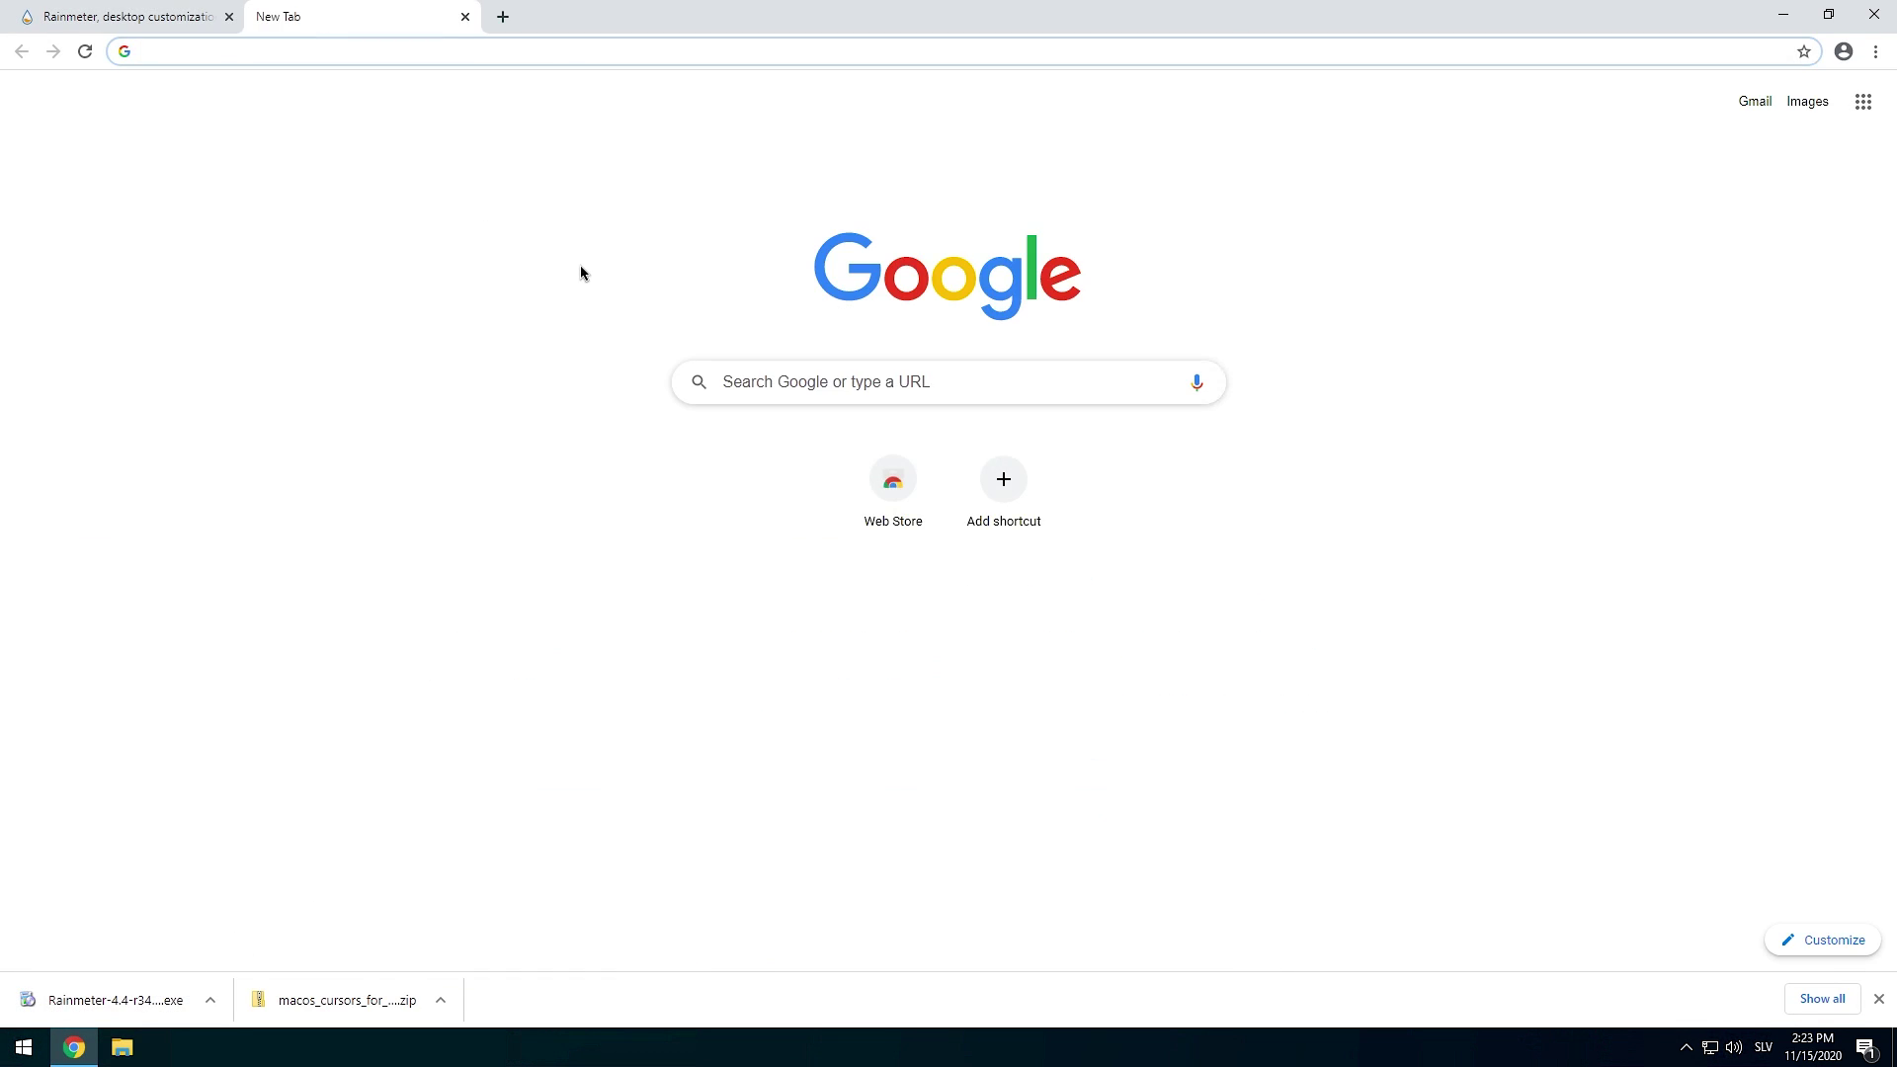
{"action": "type", "text": "rainmeter"}
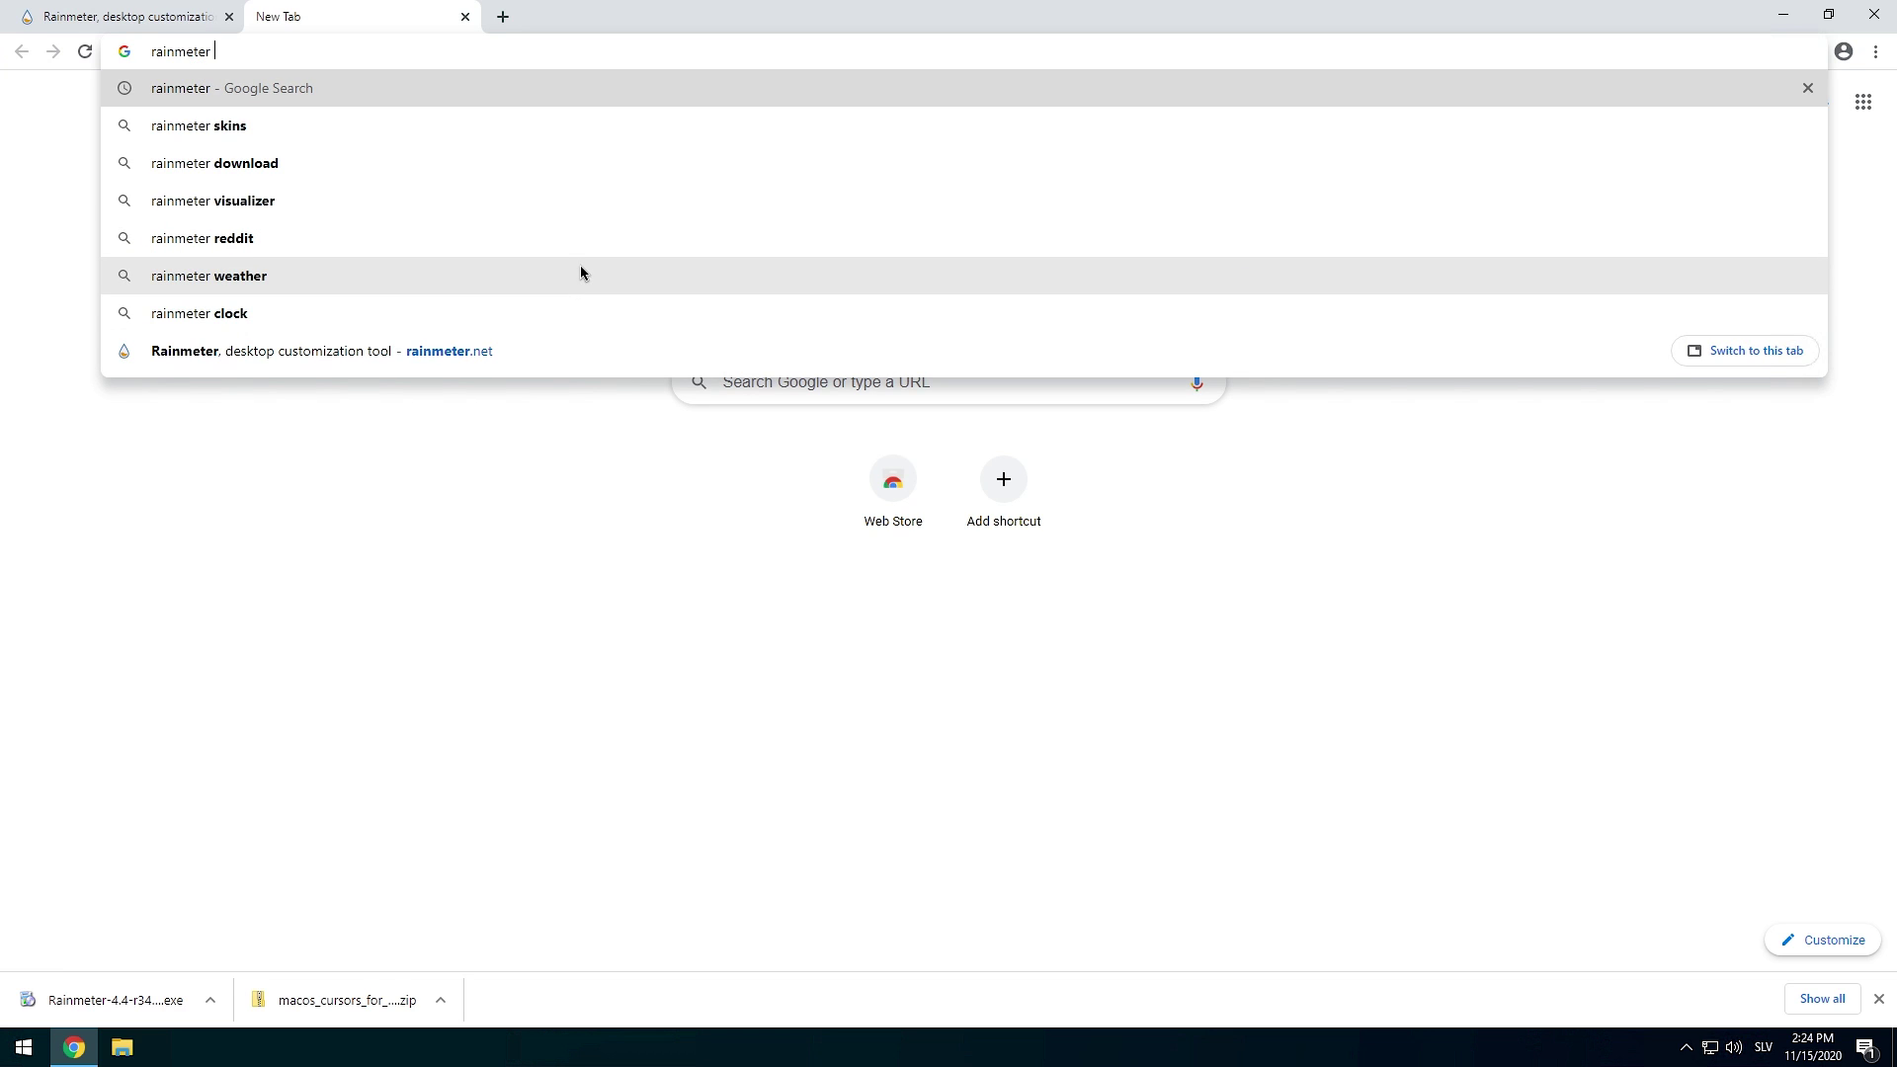
{"action": "type", "text": " ma"}
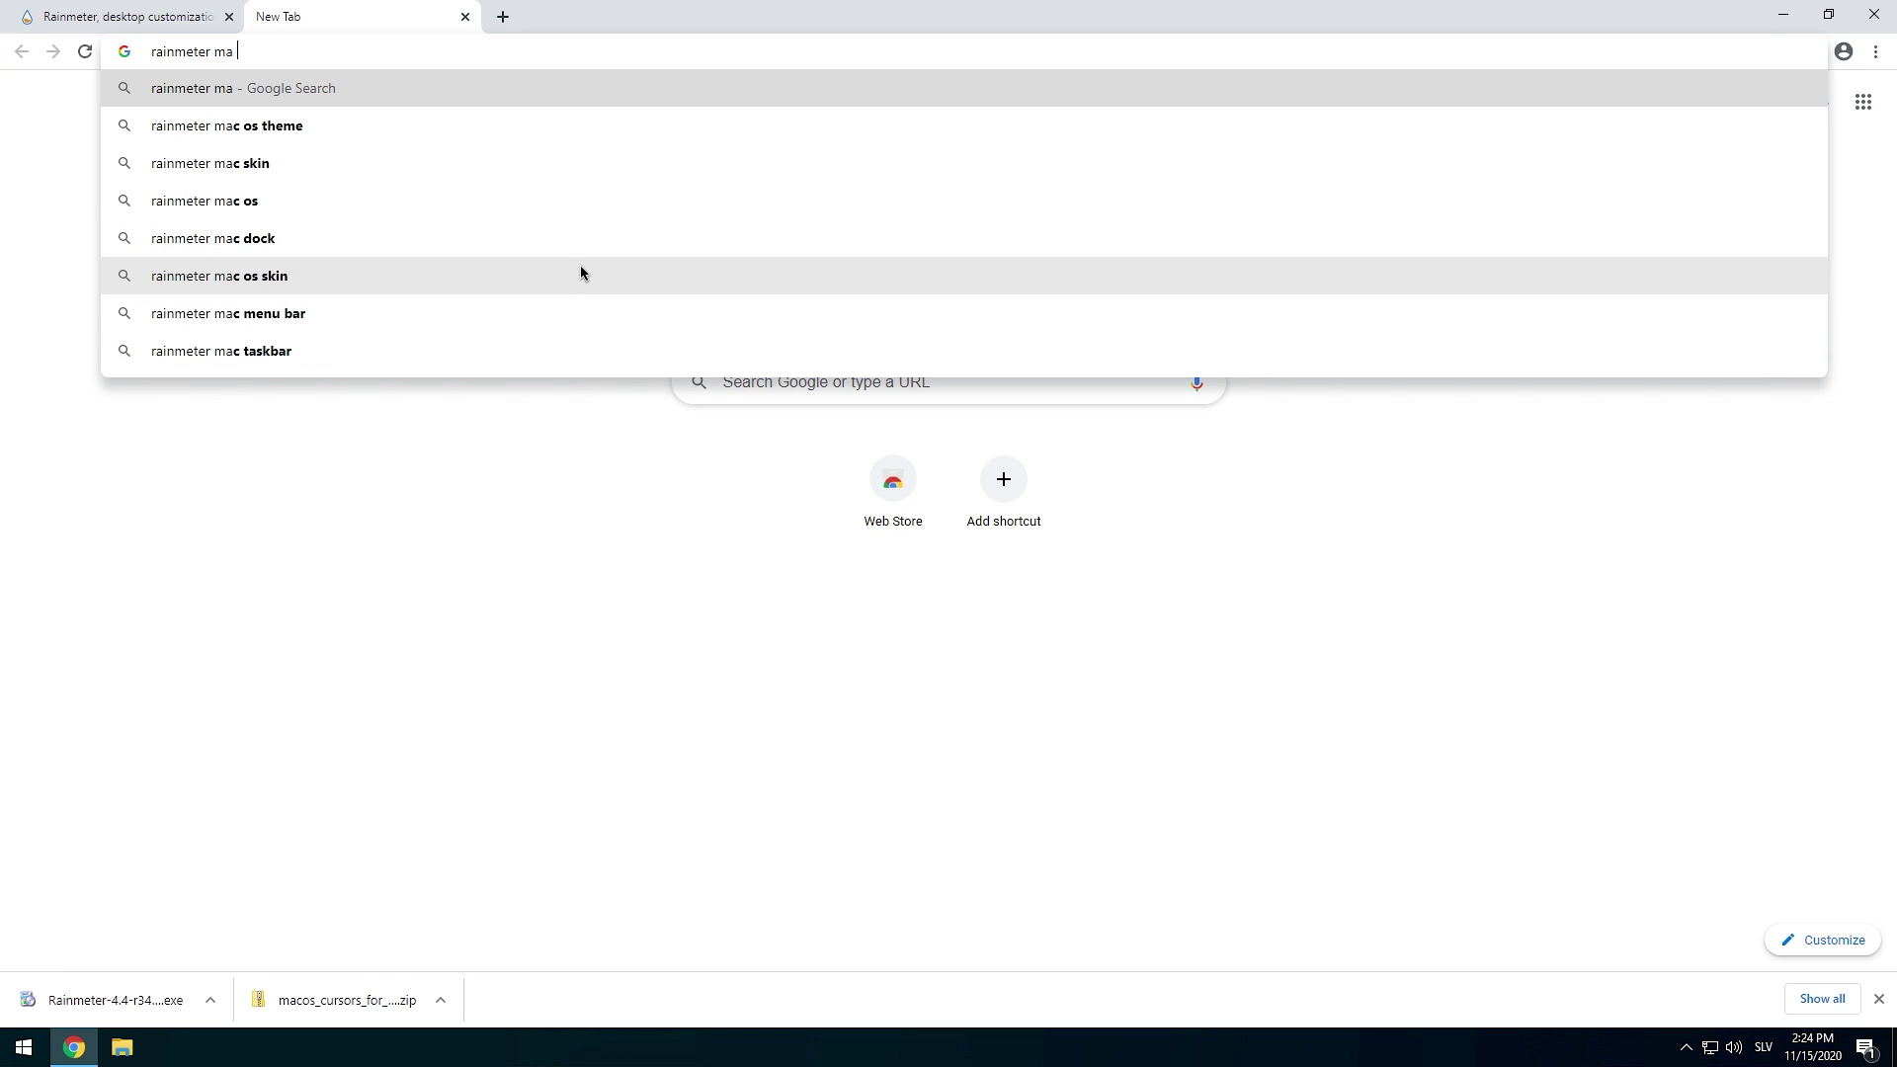
{"action": "type", "text": "c os big s"}
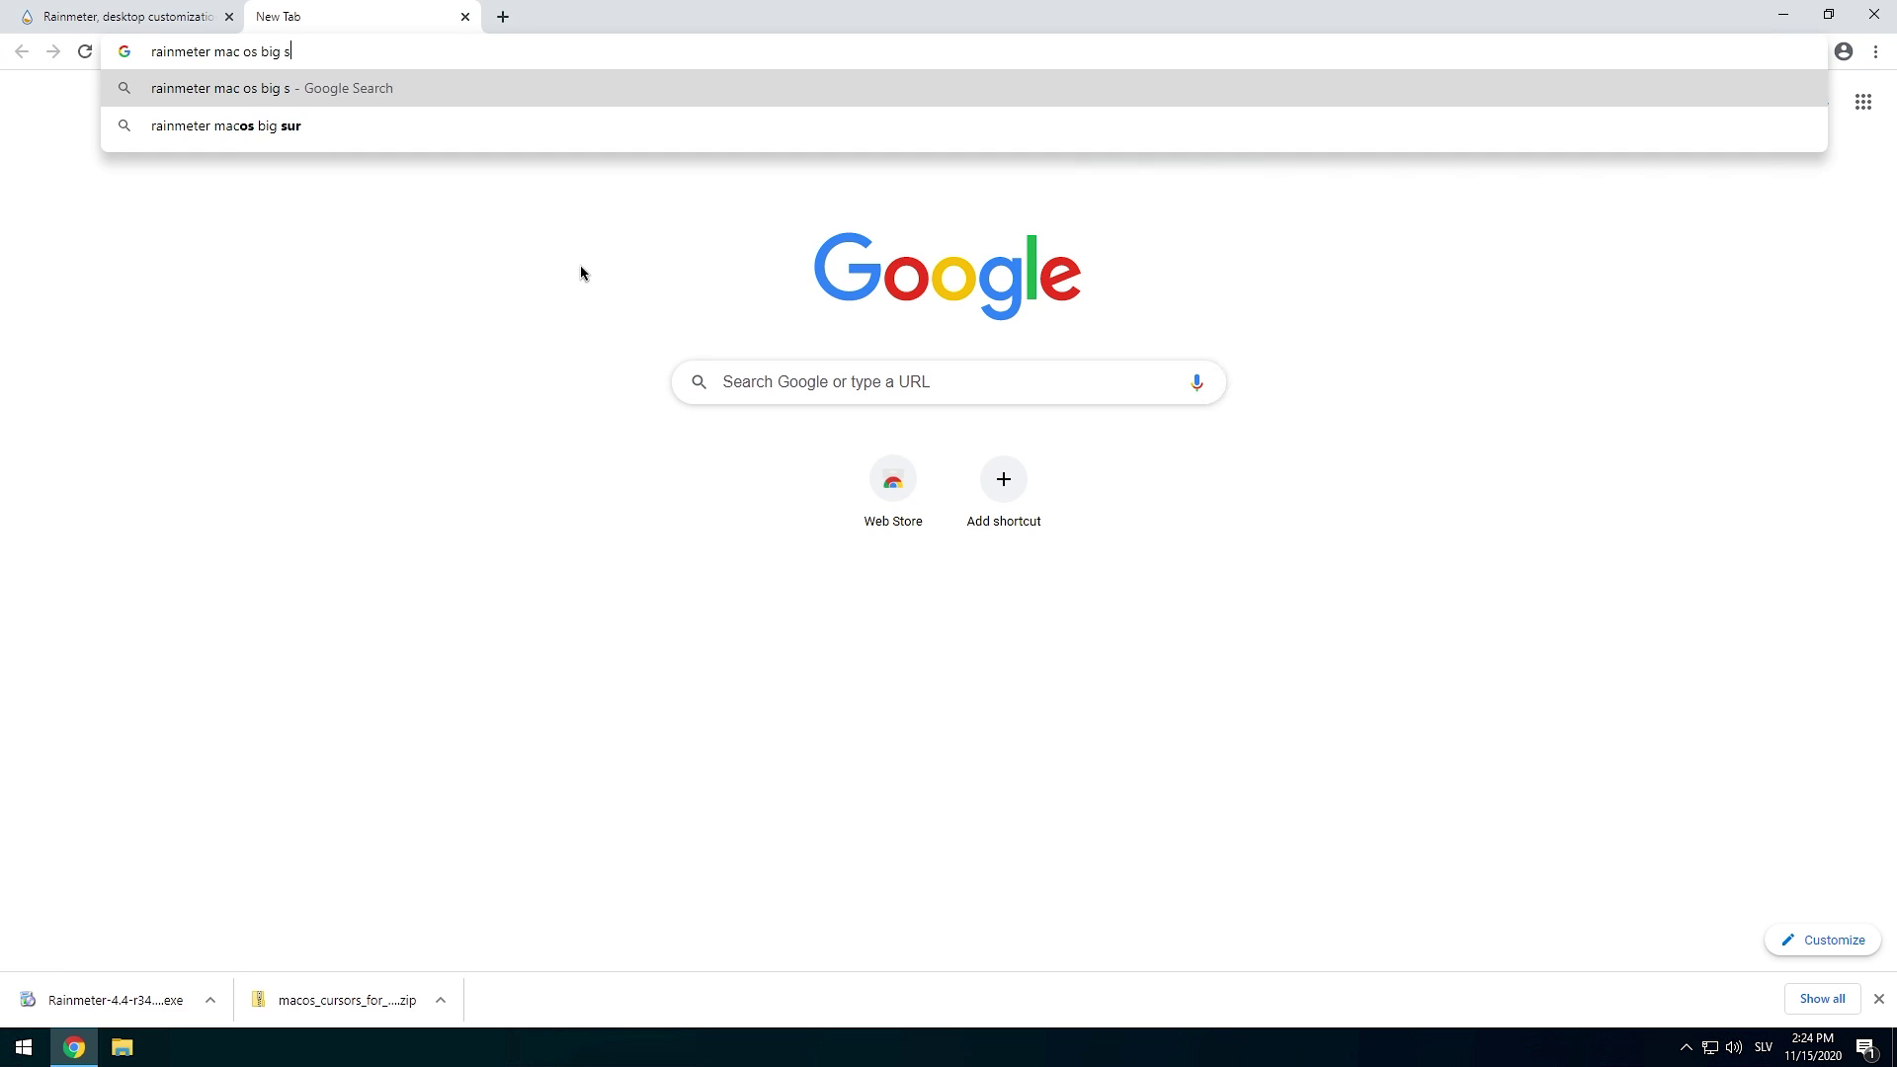
{"action": "type", "text": "ur skin"}
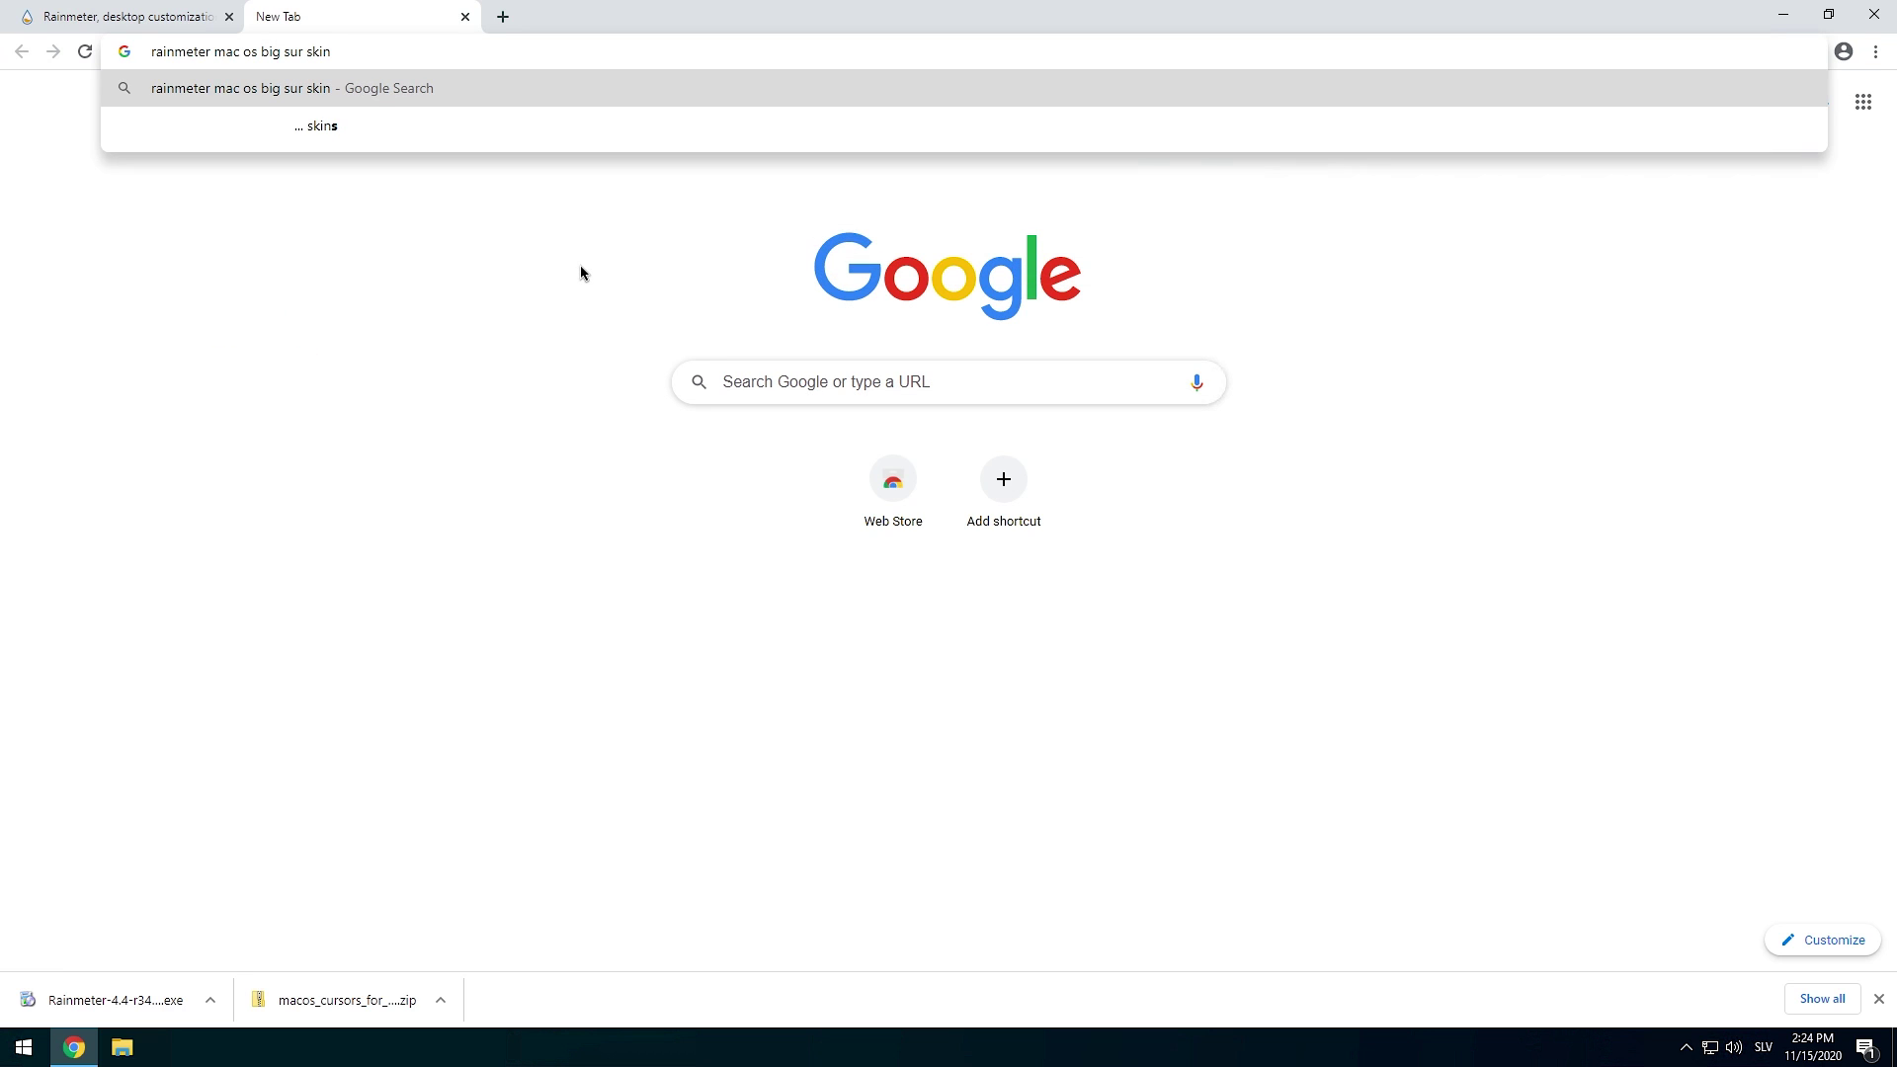
{"action": "key", "text": "Return"}
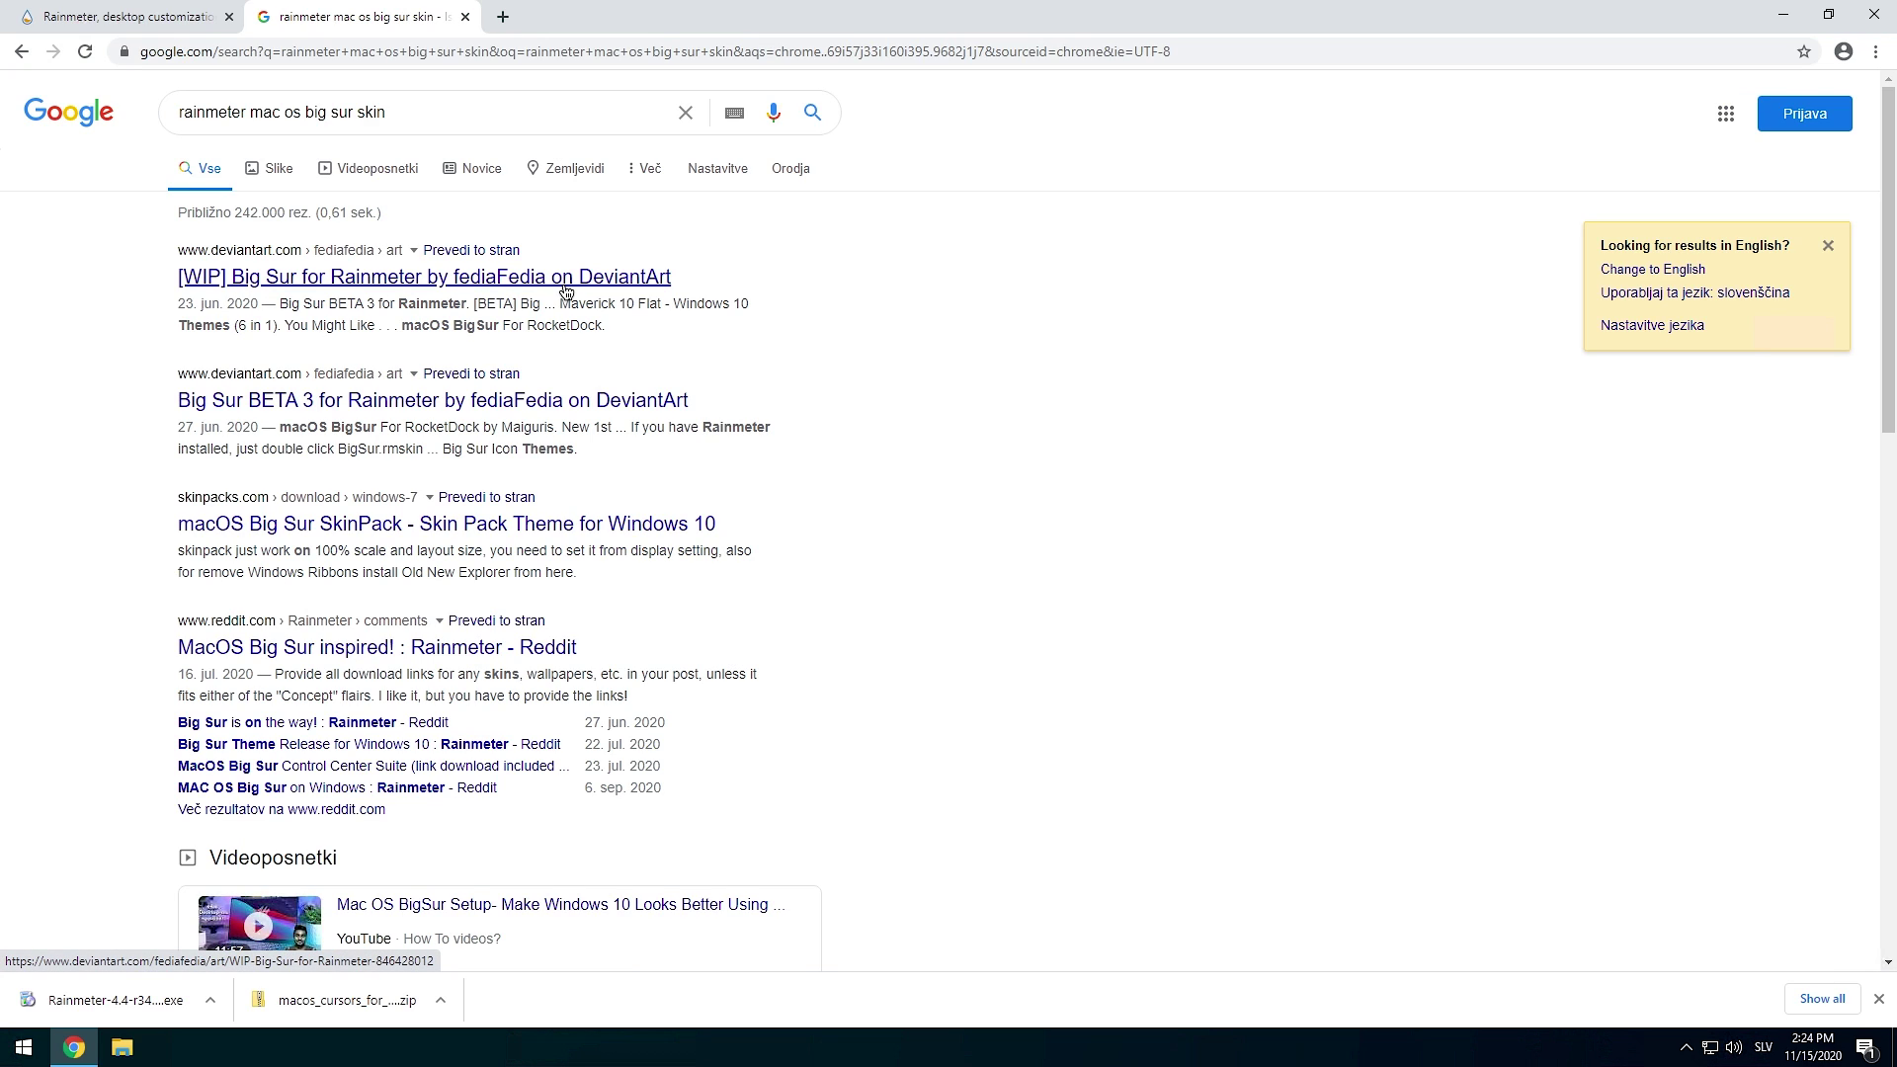
Open the "Big Sur BETA 3 for Rainmeter" result on DeviantArt and download the skin archive.
{"action": "left_click", "coordinate": [560, 401]}
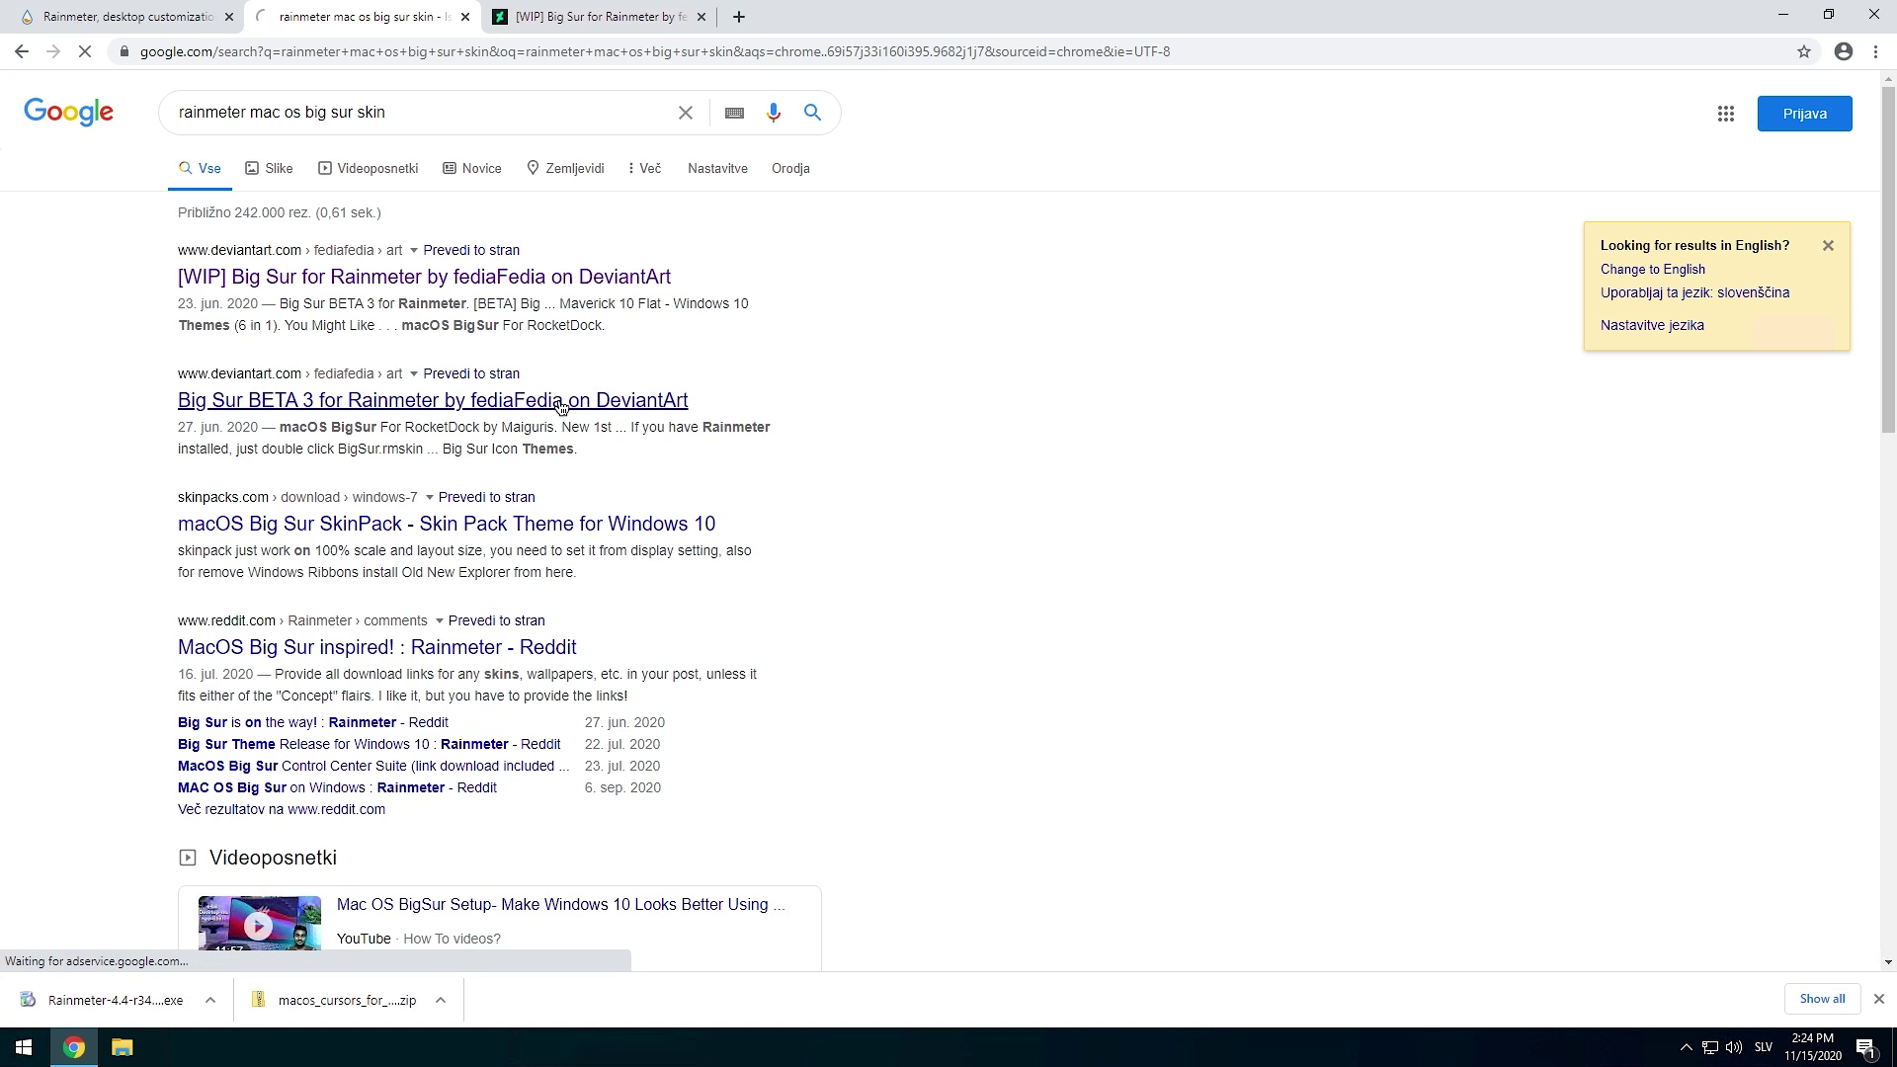
{"action": "scroll", "coordinate": [560, 388], "scroll_direction": "down", "scroll_amount": 1}
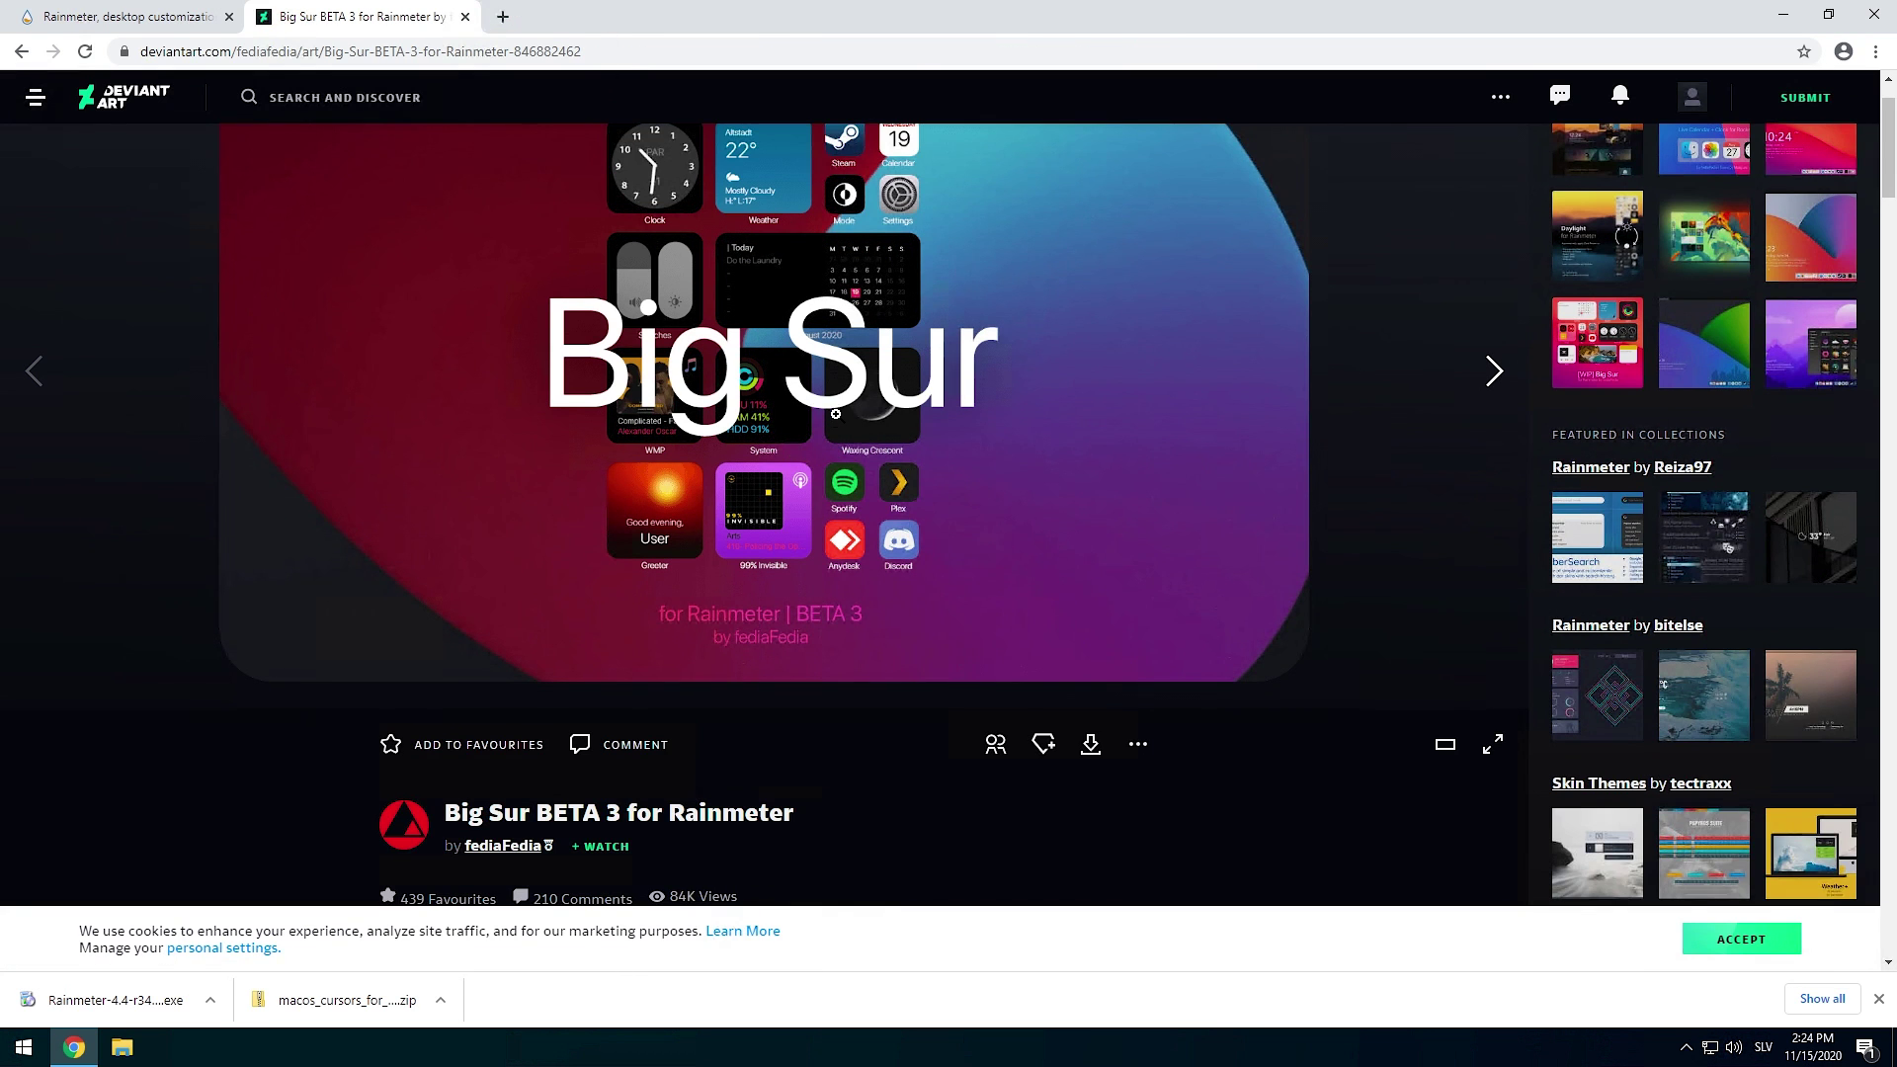
{"action": "scroll", "coordinate": [836, 411], "scroll_direction": "down", "scroll_amount": 3}
{"action": "left_click", "coordinate": [1091, 448]}
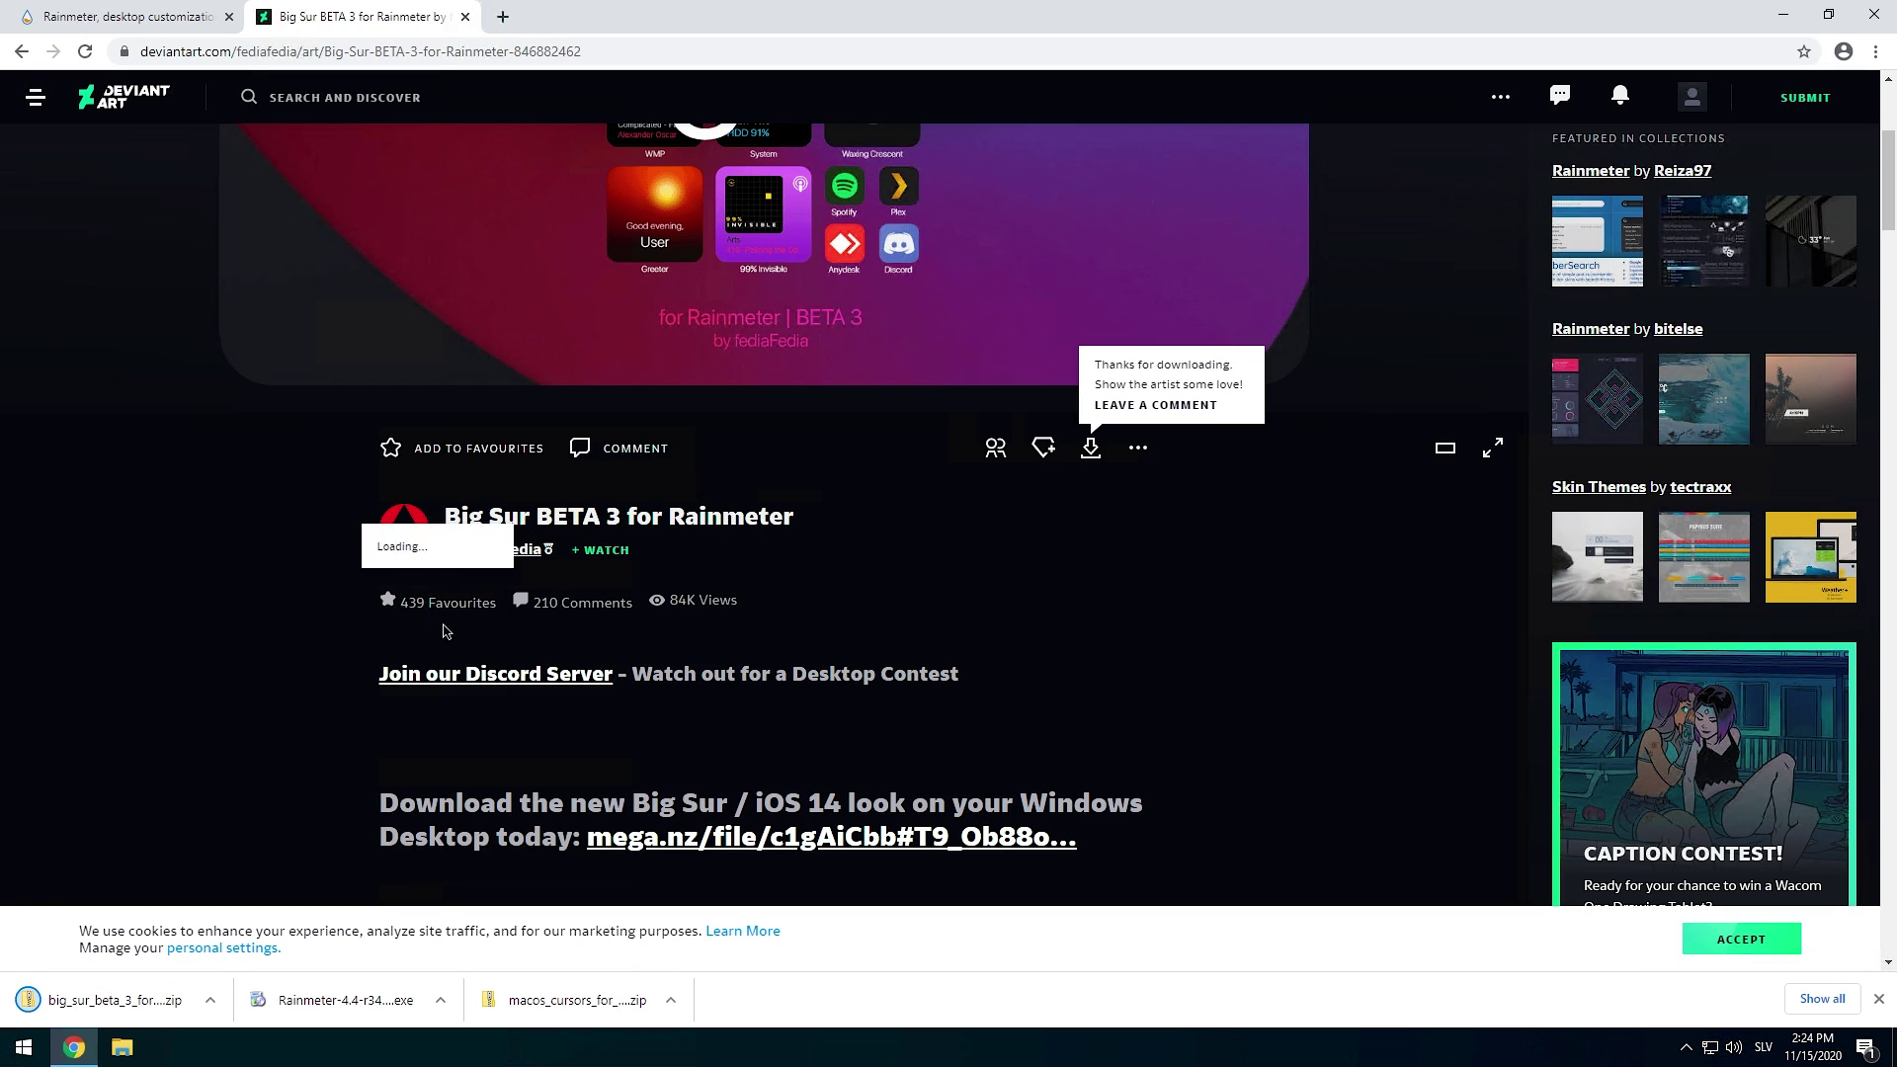
Switch to File Explorer and extract the downloaded Big Sur BETA 3 archive in the Downloads folder.
{"action": "left_click", "coordinate": [1783, 14]}
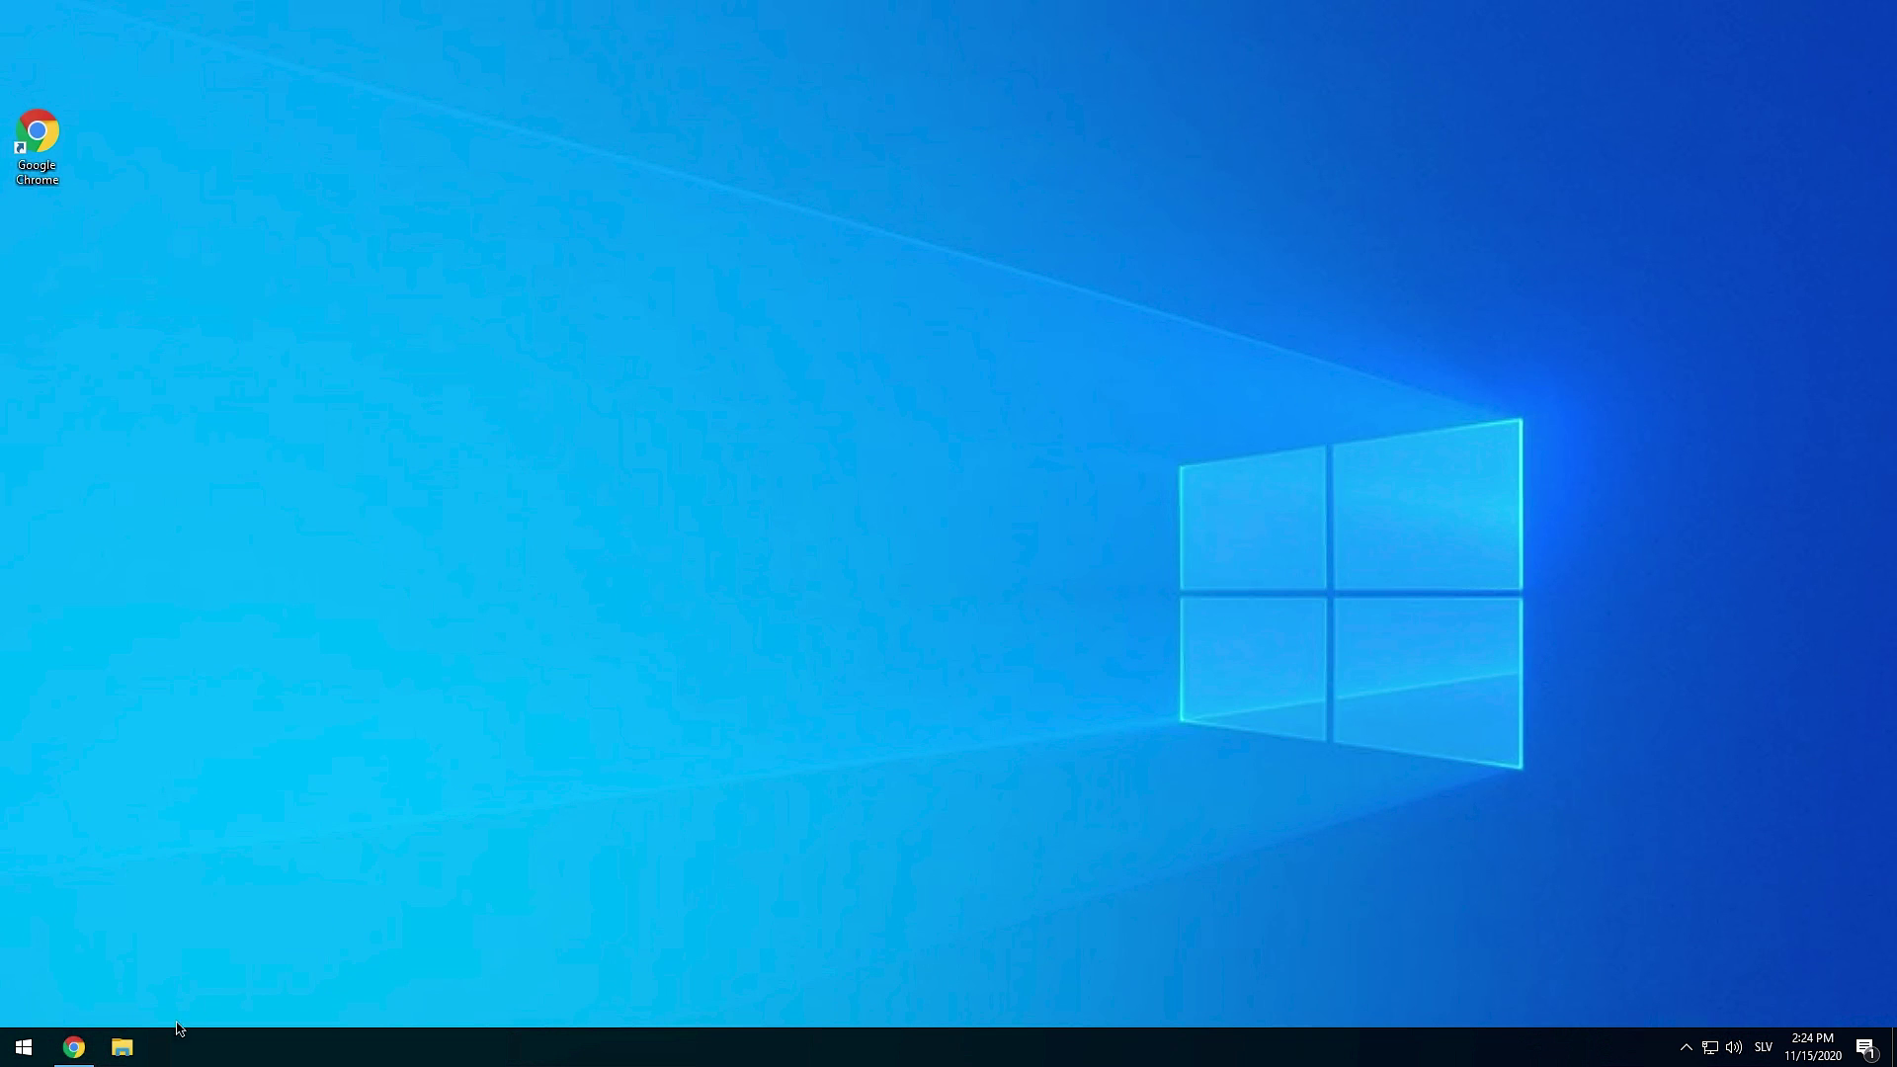
{"action": "left_click", "coordinate": [121, 1048]}
{"action": "double_click", "coordinate": [963, 375]}
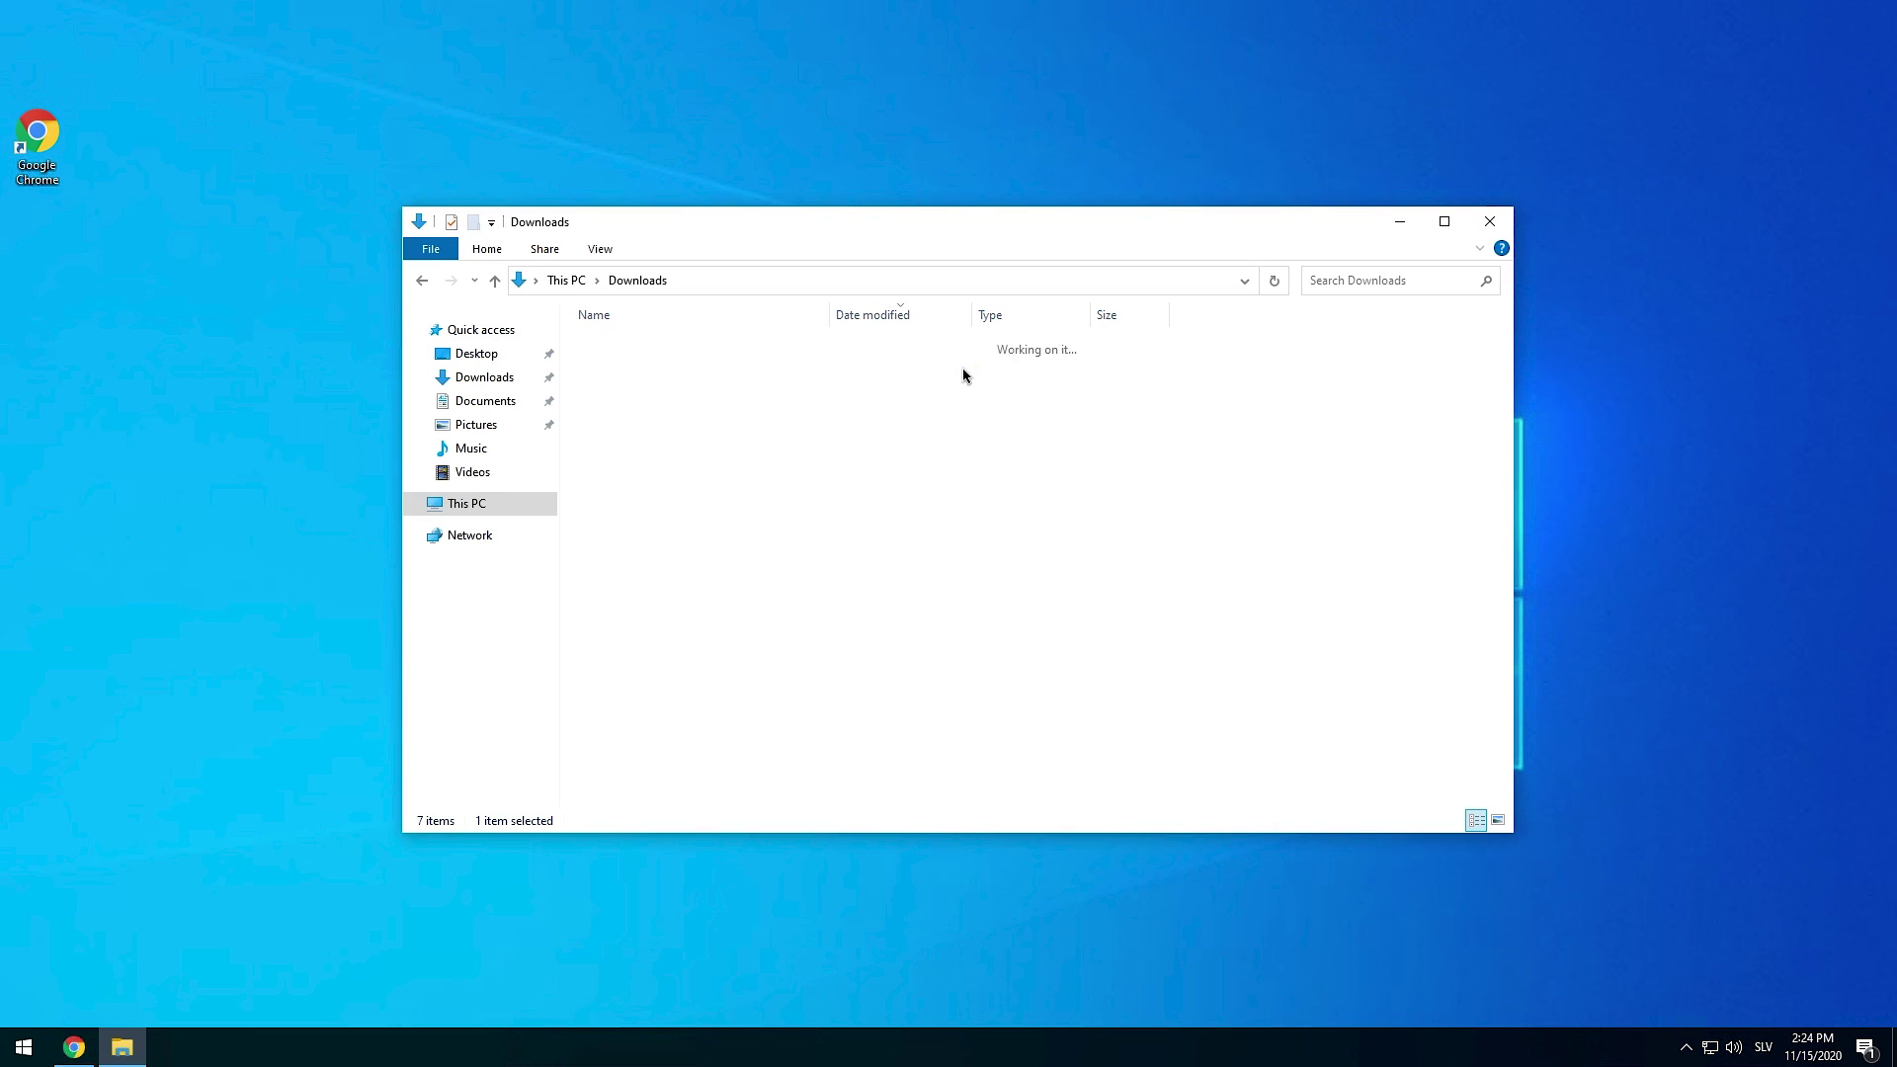
{"action": "left_click", "coordinate": [830, 371]}
{"action": "left_click", "coordinate": [707, 248]}
{"action": "left_click", "coordinate": [712, 301]}
{"action": "key", "text": "Return"}
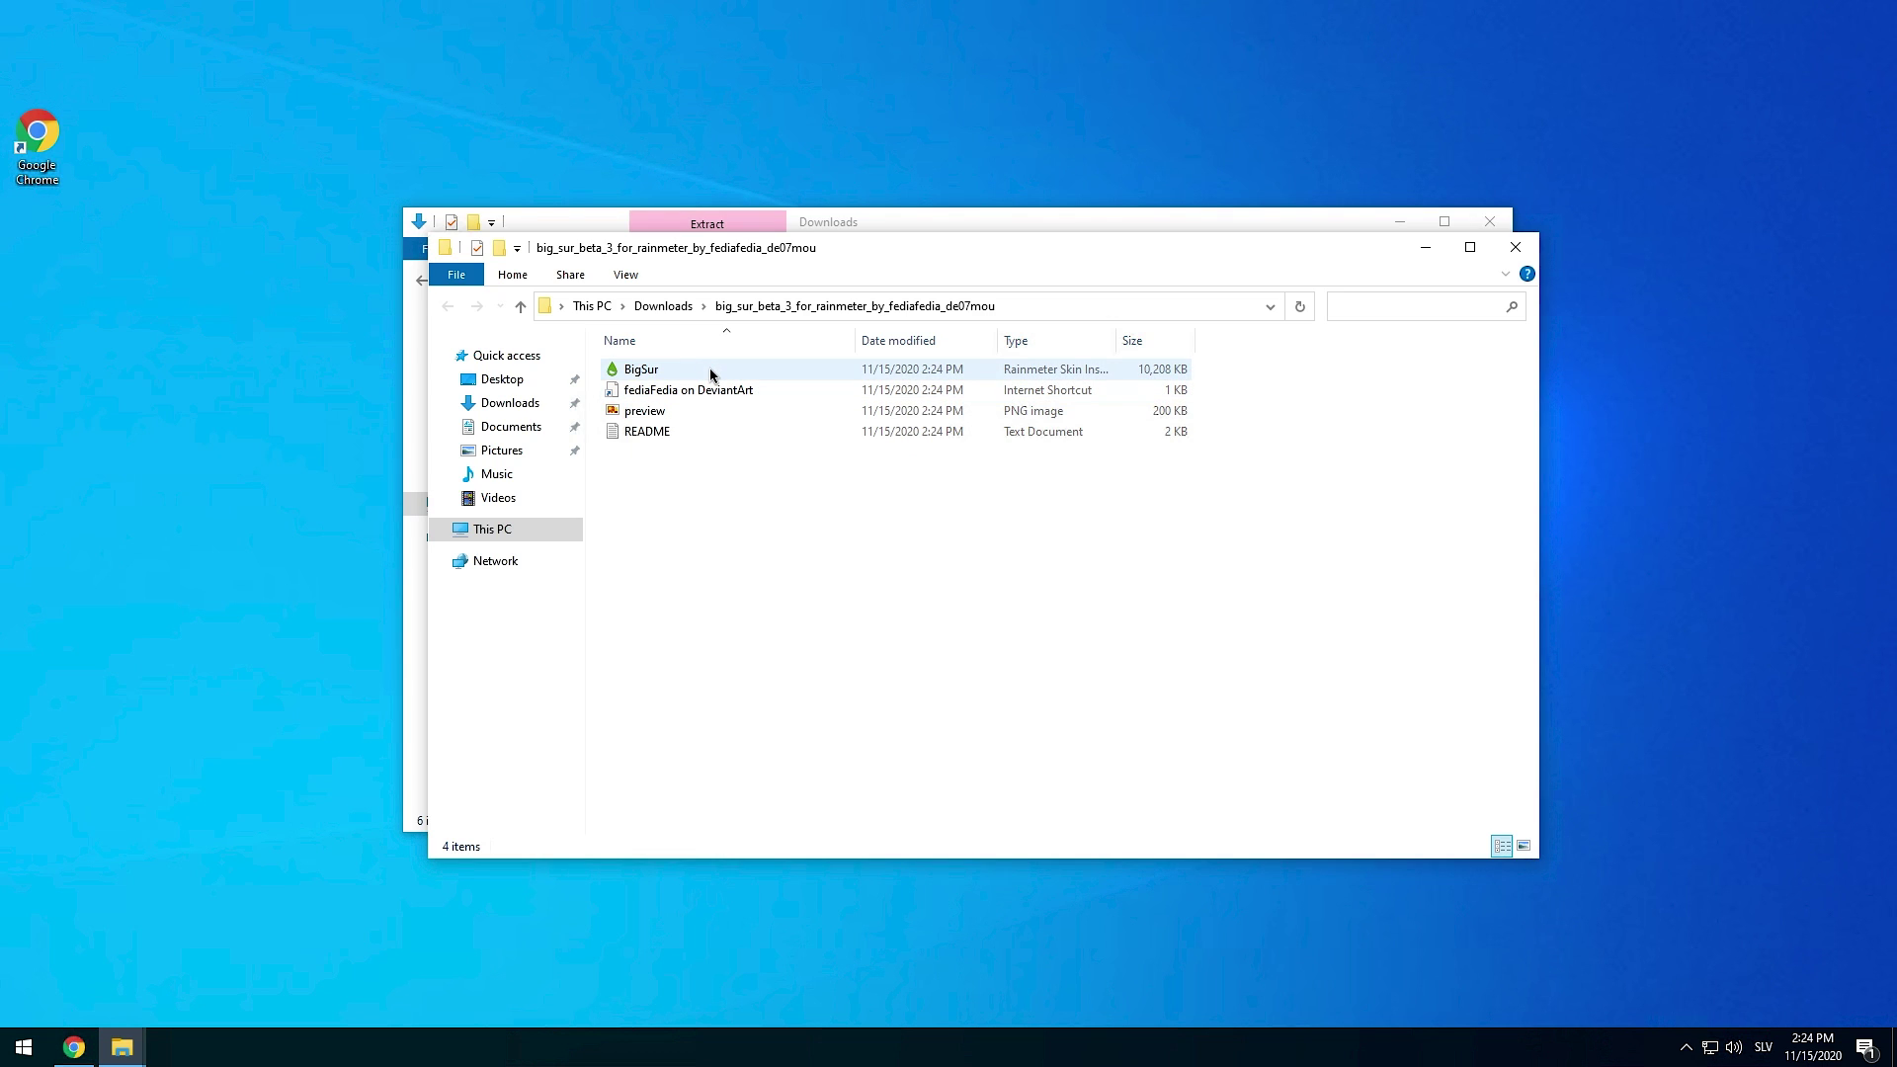
Run the extracted BigSur skin package and install all its components with the included layout applied.
{"action": "double_click", "coordinate": [710, 371]}
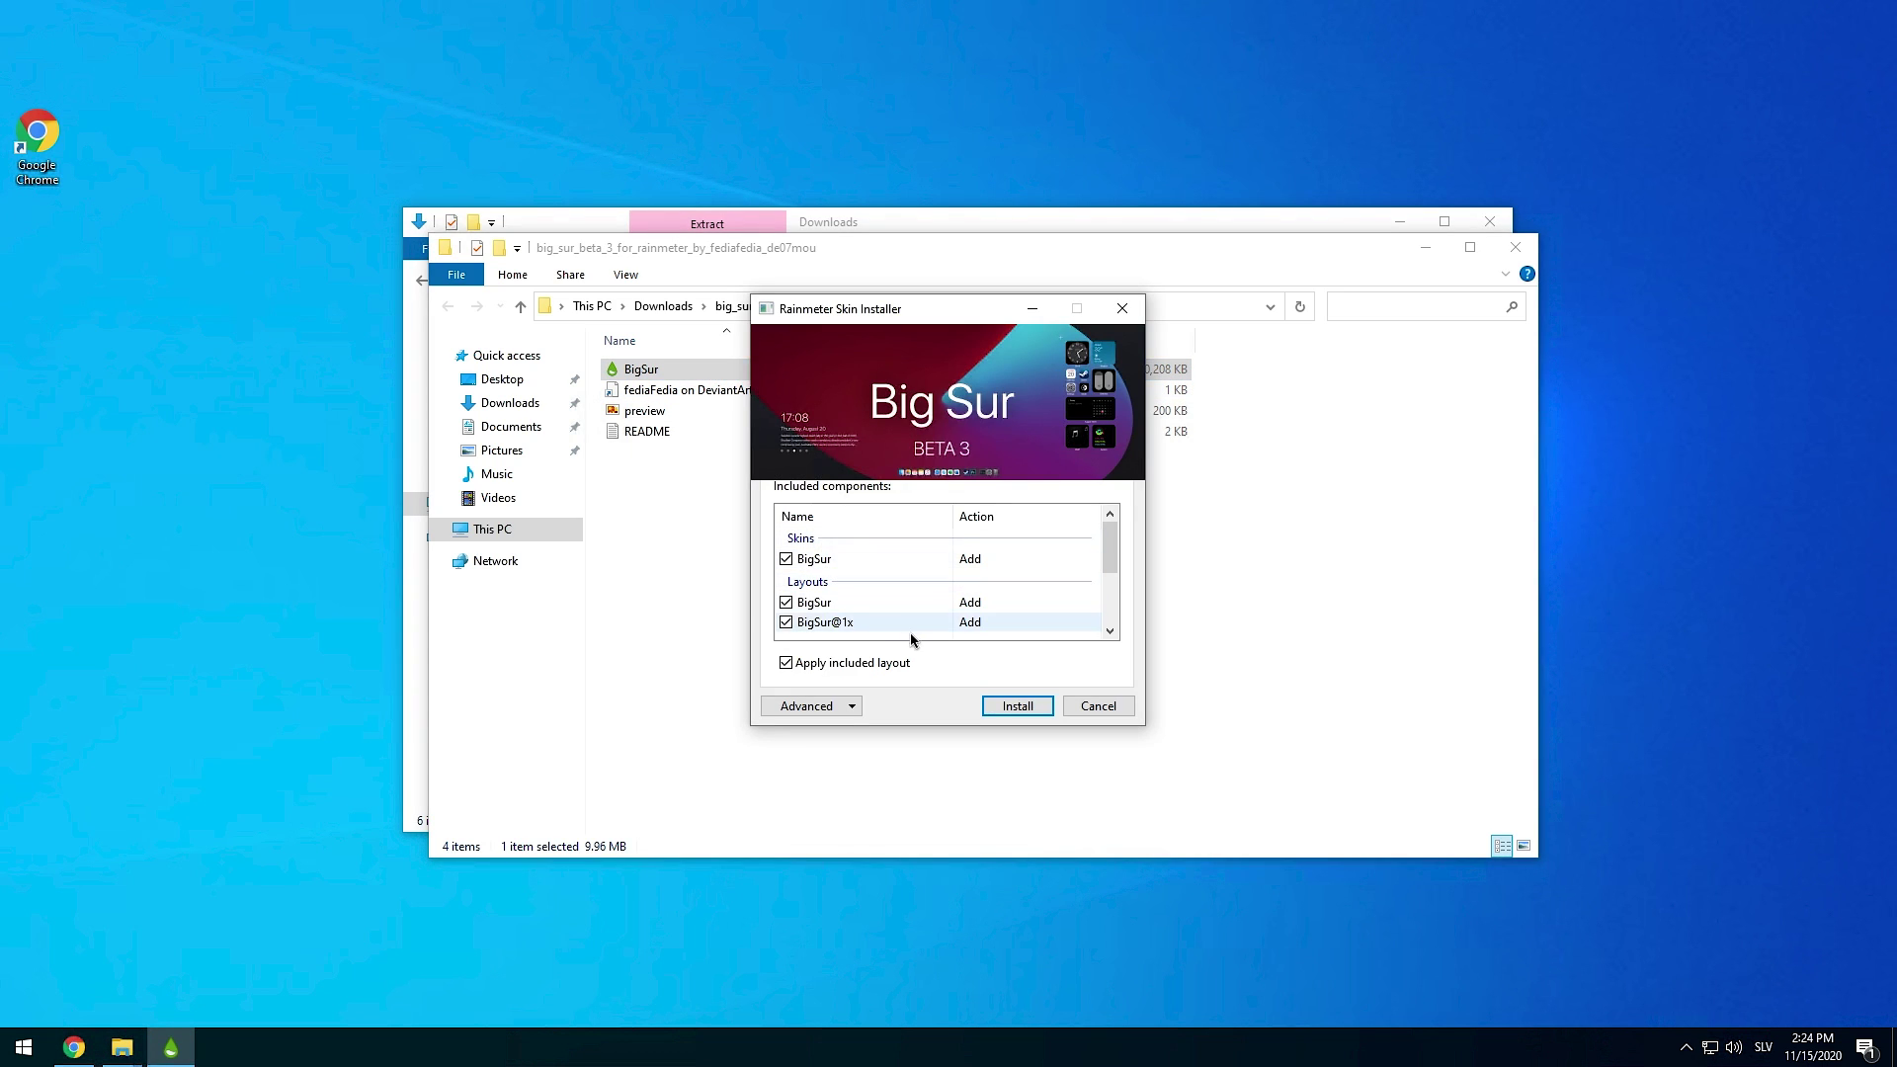
{"action": "scroll", "coordinate": [907, 632], "scroll_direction": "down", "scroll_amount": 2}
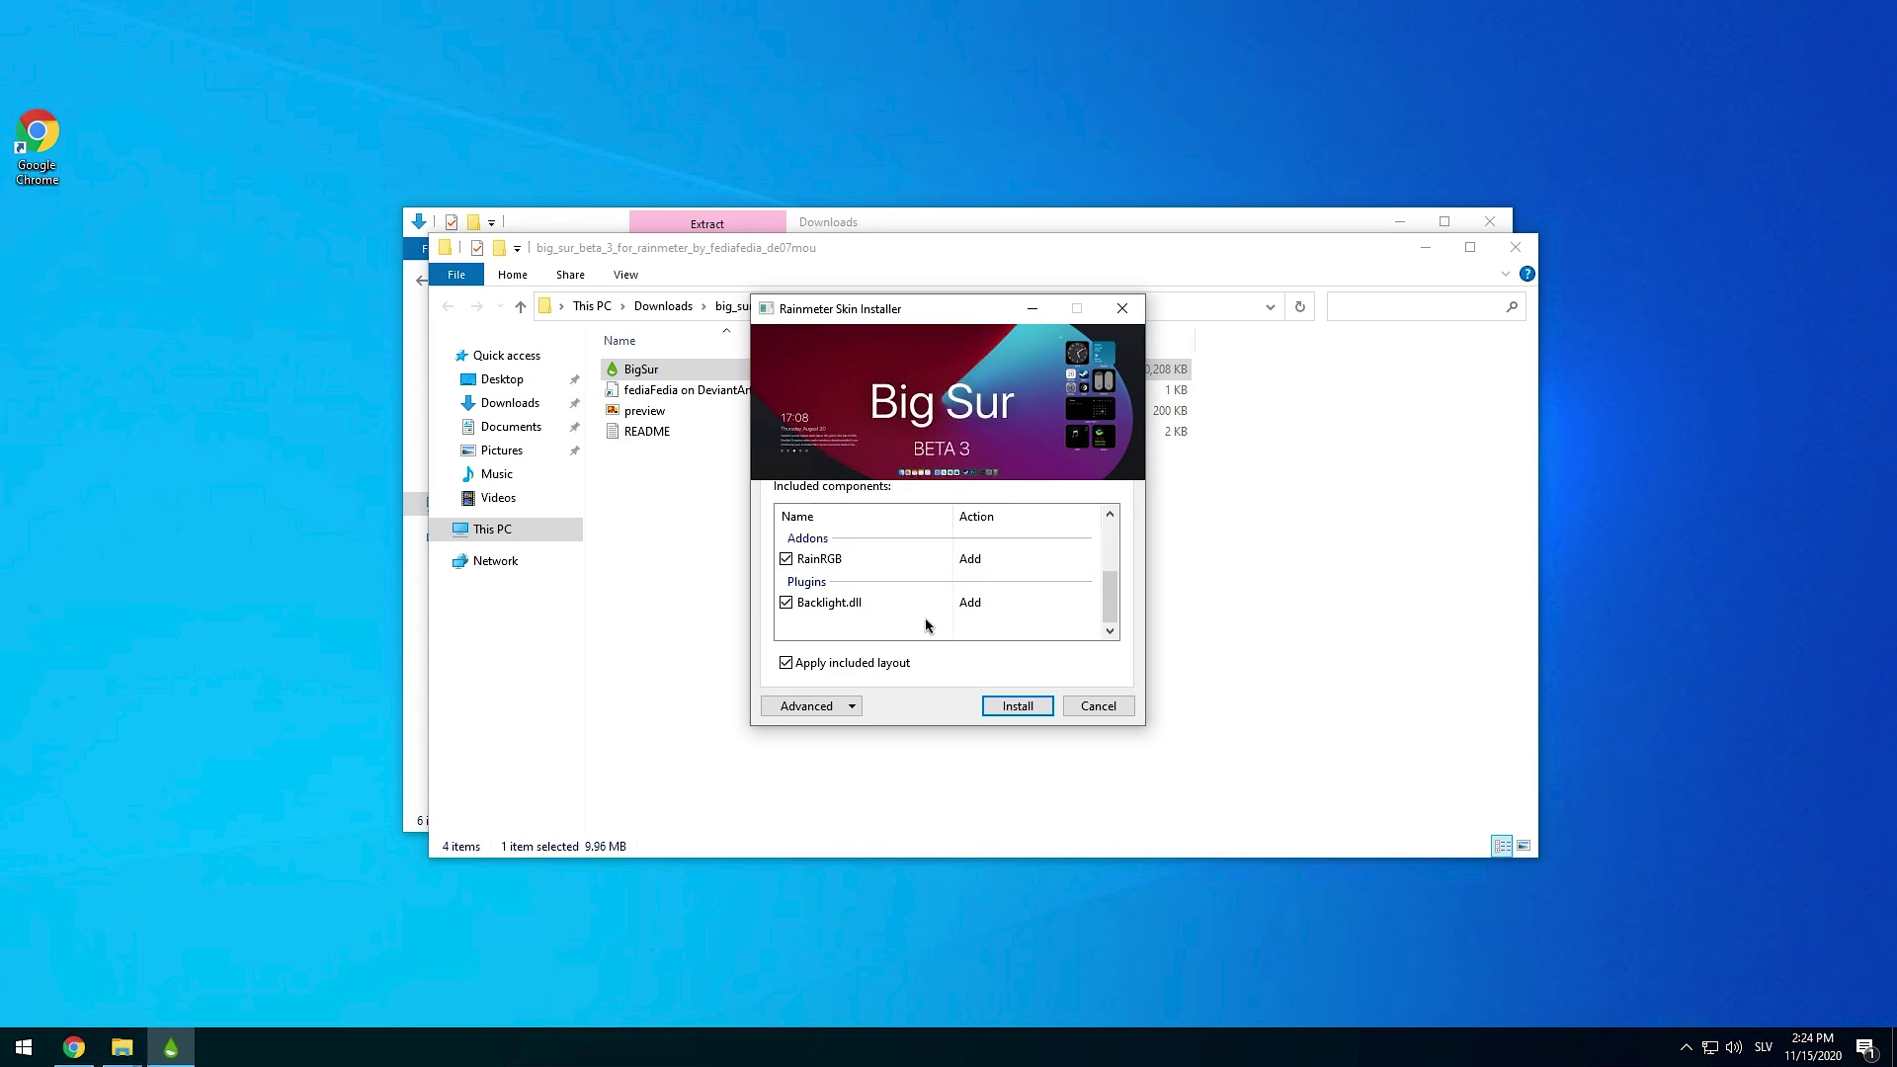
{"action": "left_click", "coordinate": [853, 708]}
{"action": "left_click", "coordinate": [1008, 706]}
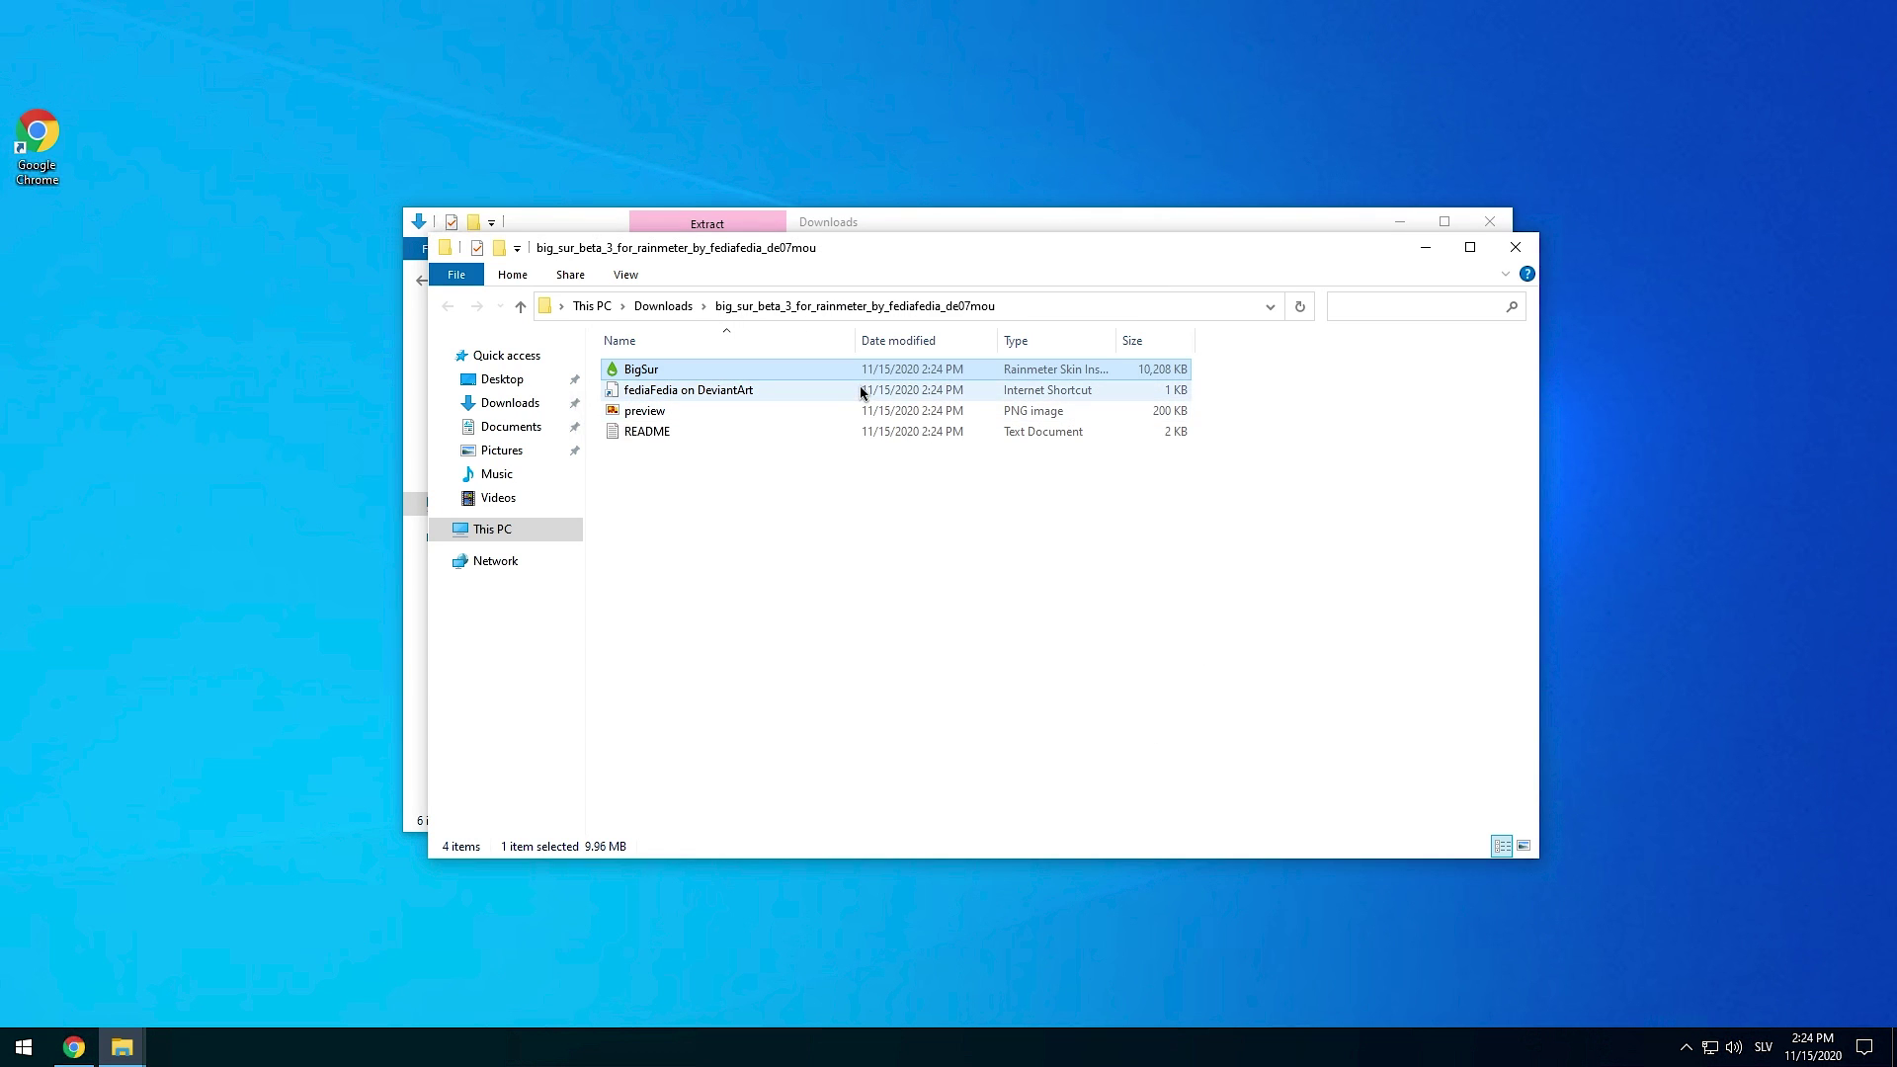
Clear the folder windows from the desktop, then apply the Big Sur theme with Dark Mode turned off.
{"action": "left_click", "coordinate": [1515, 247]}
{"action": "left_click", "coordinate": [1416, 231]}
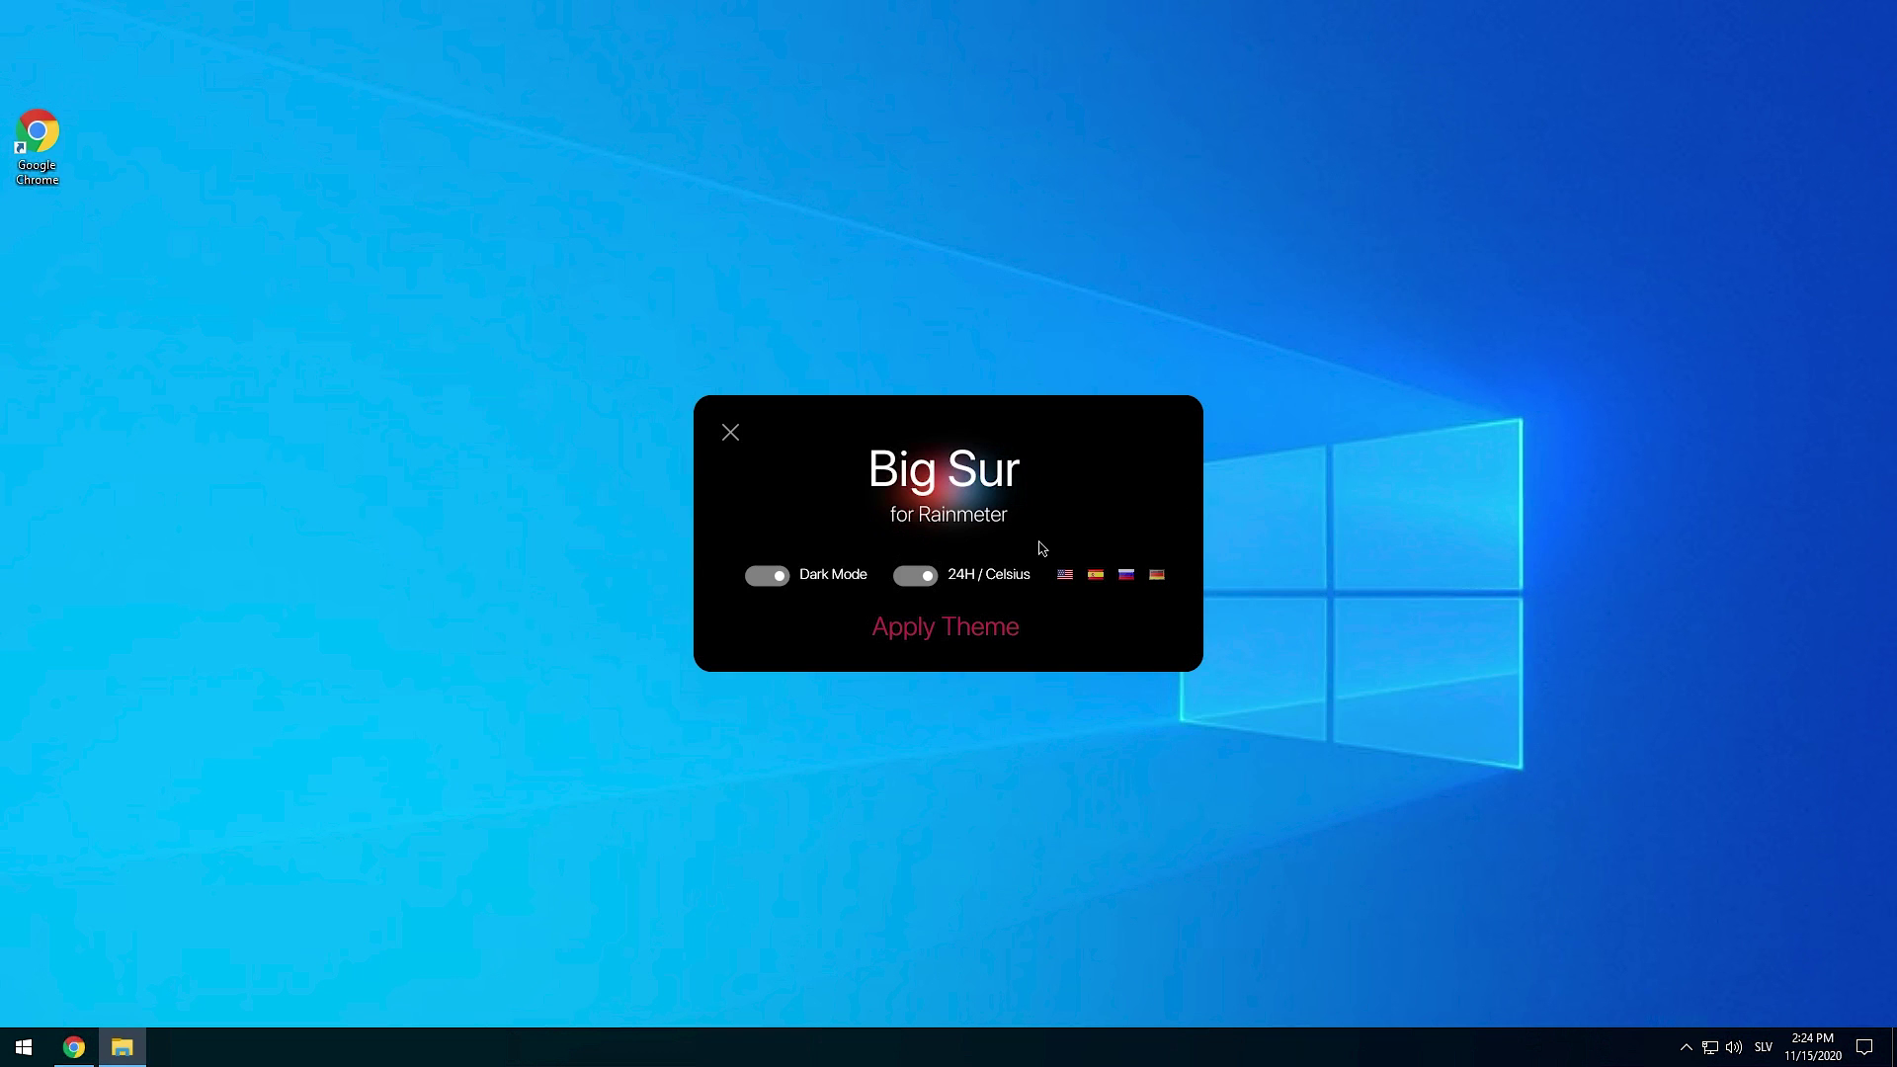
{"action": "left_click", "coordinate": [780, 577]}
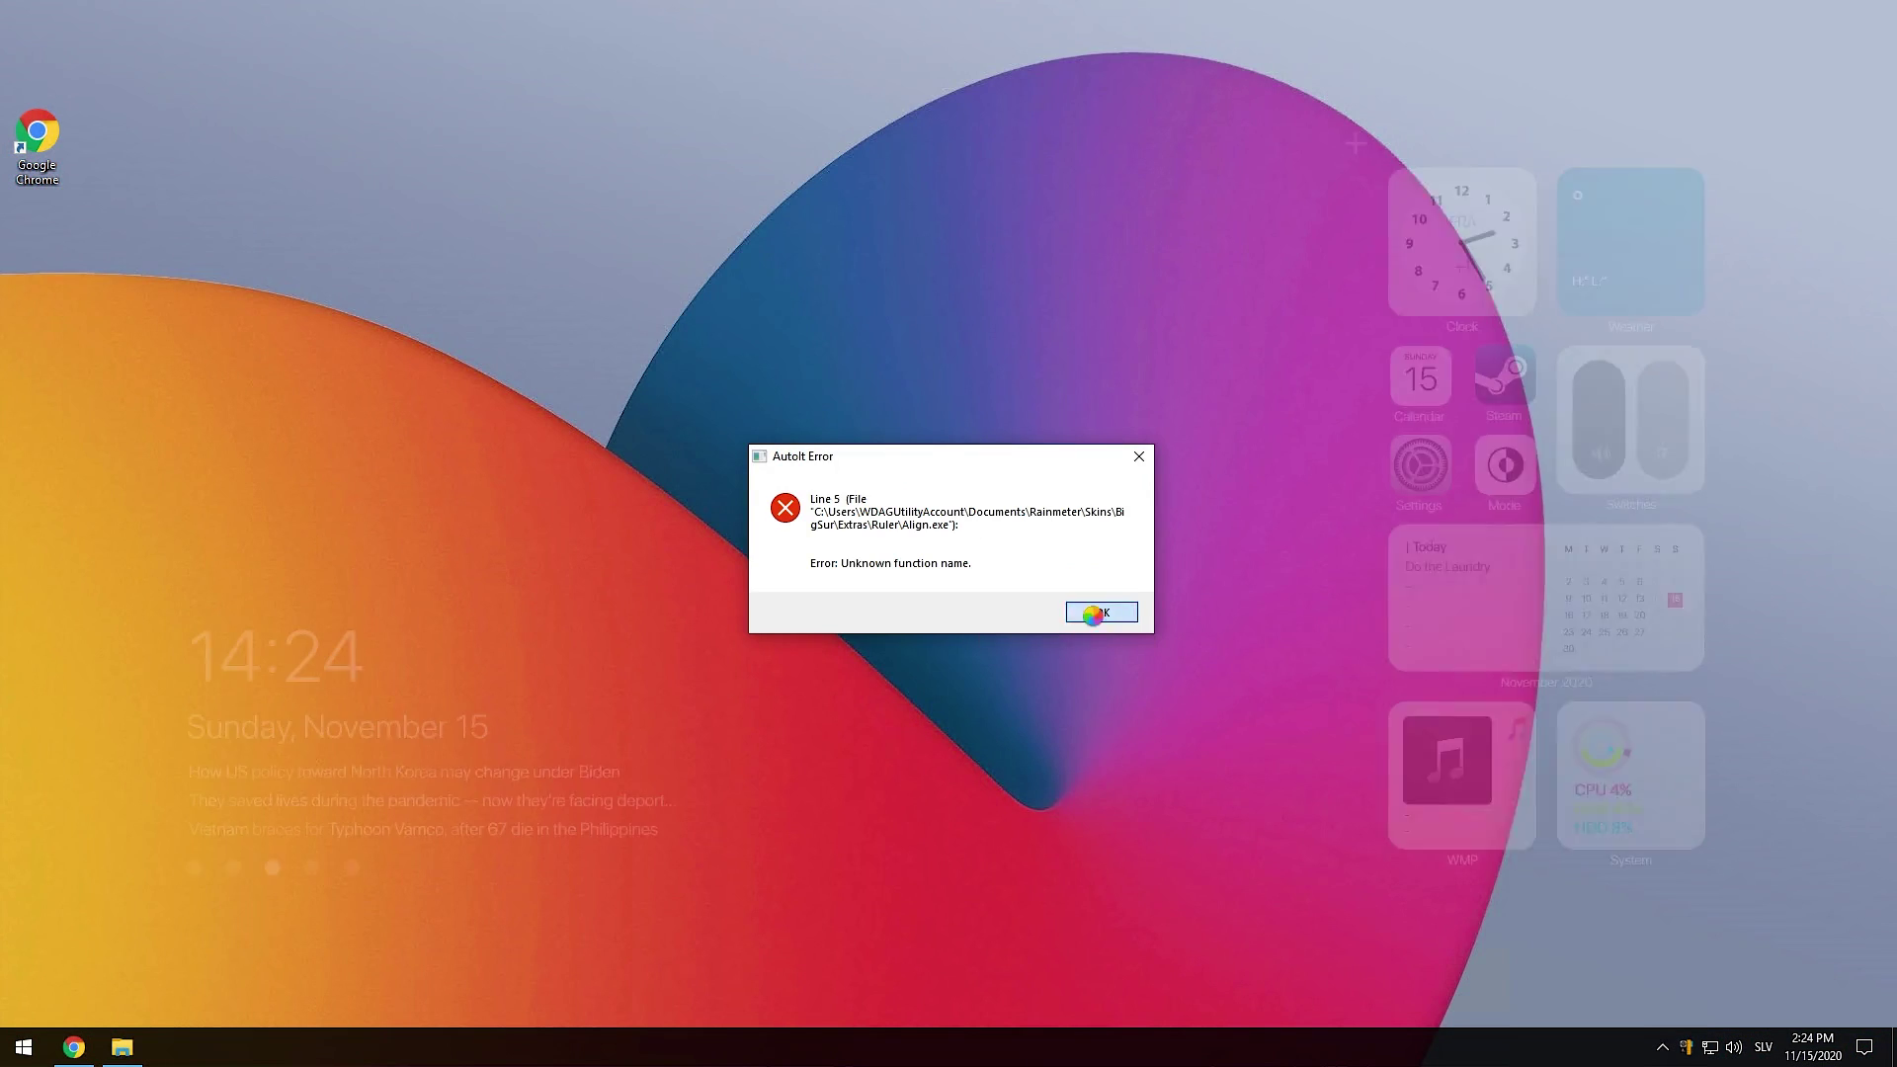
{"action": "left_click", "coordinate": [1092, 613]}
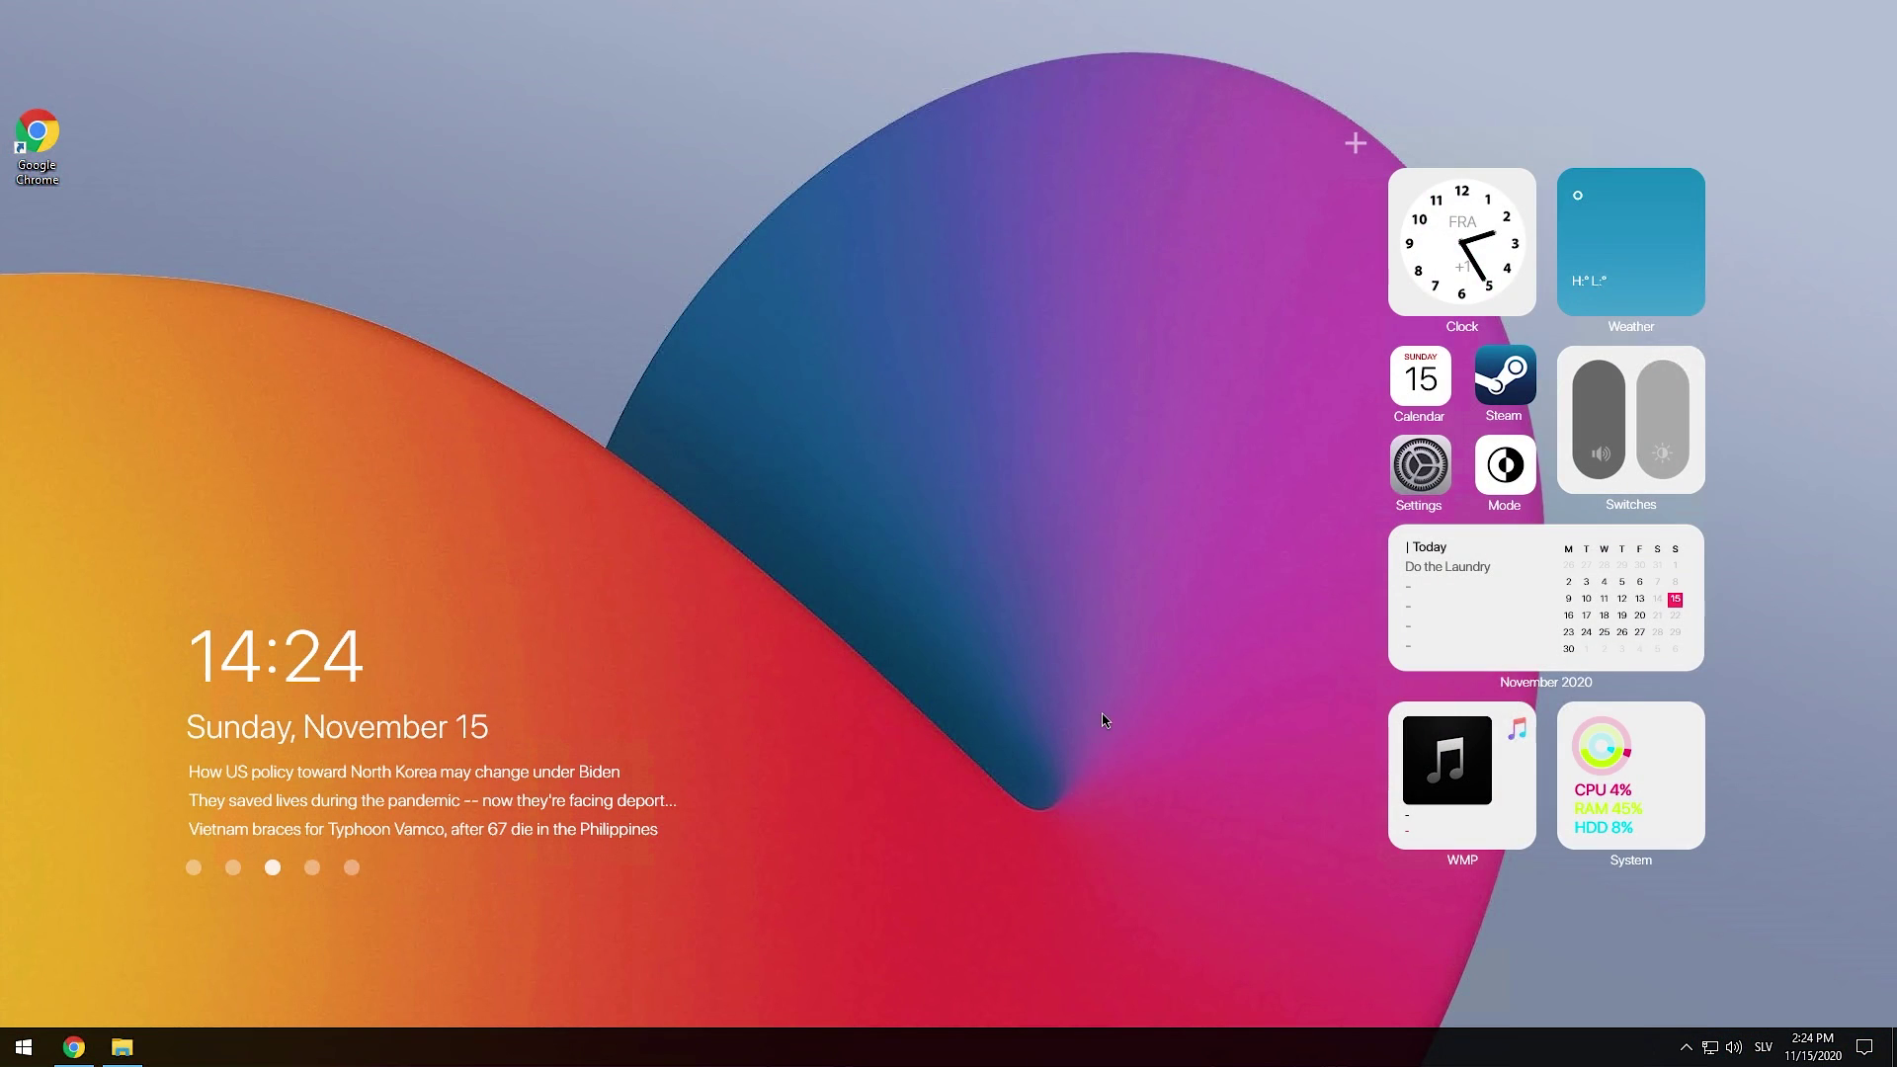
Close the Weather widget and move the Clock widget to the upper-right corner of the desktop.
{"action": "right_click", "coordinate": [1632, 222]}
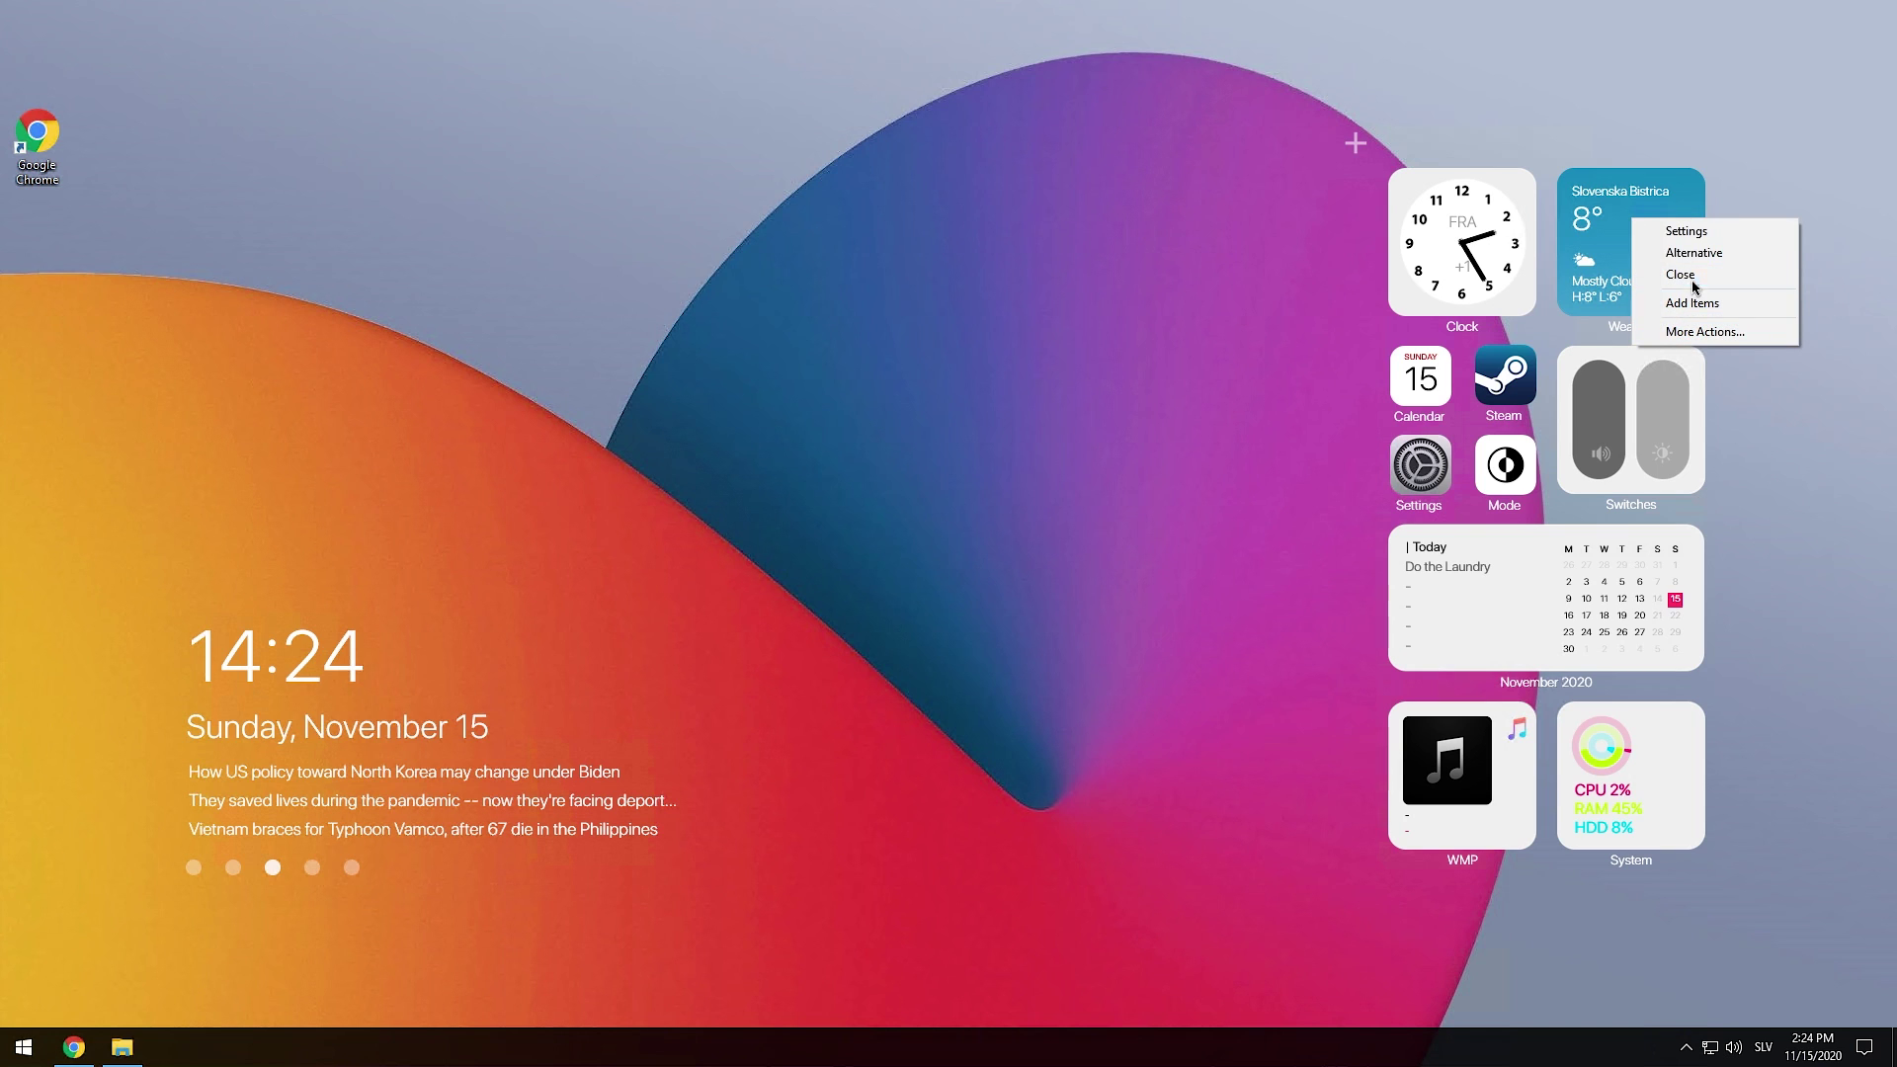
{"action": "left_click", "coordinate": [1773, 275]}
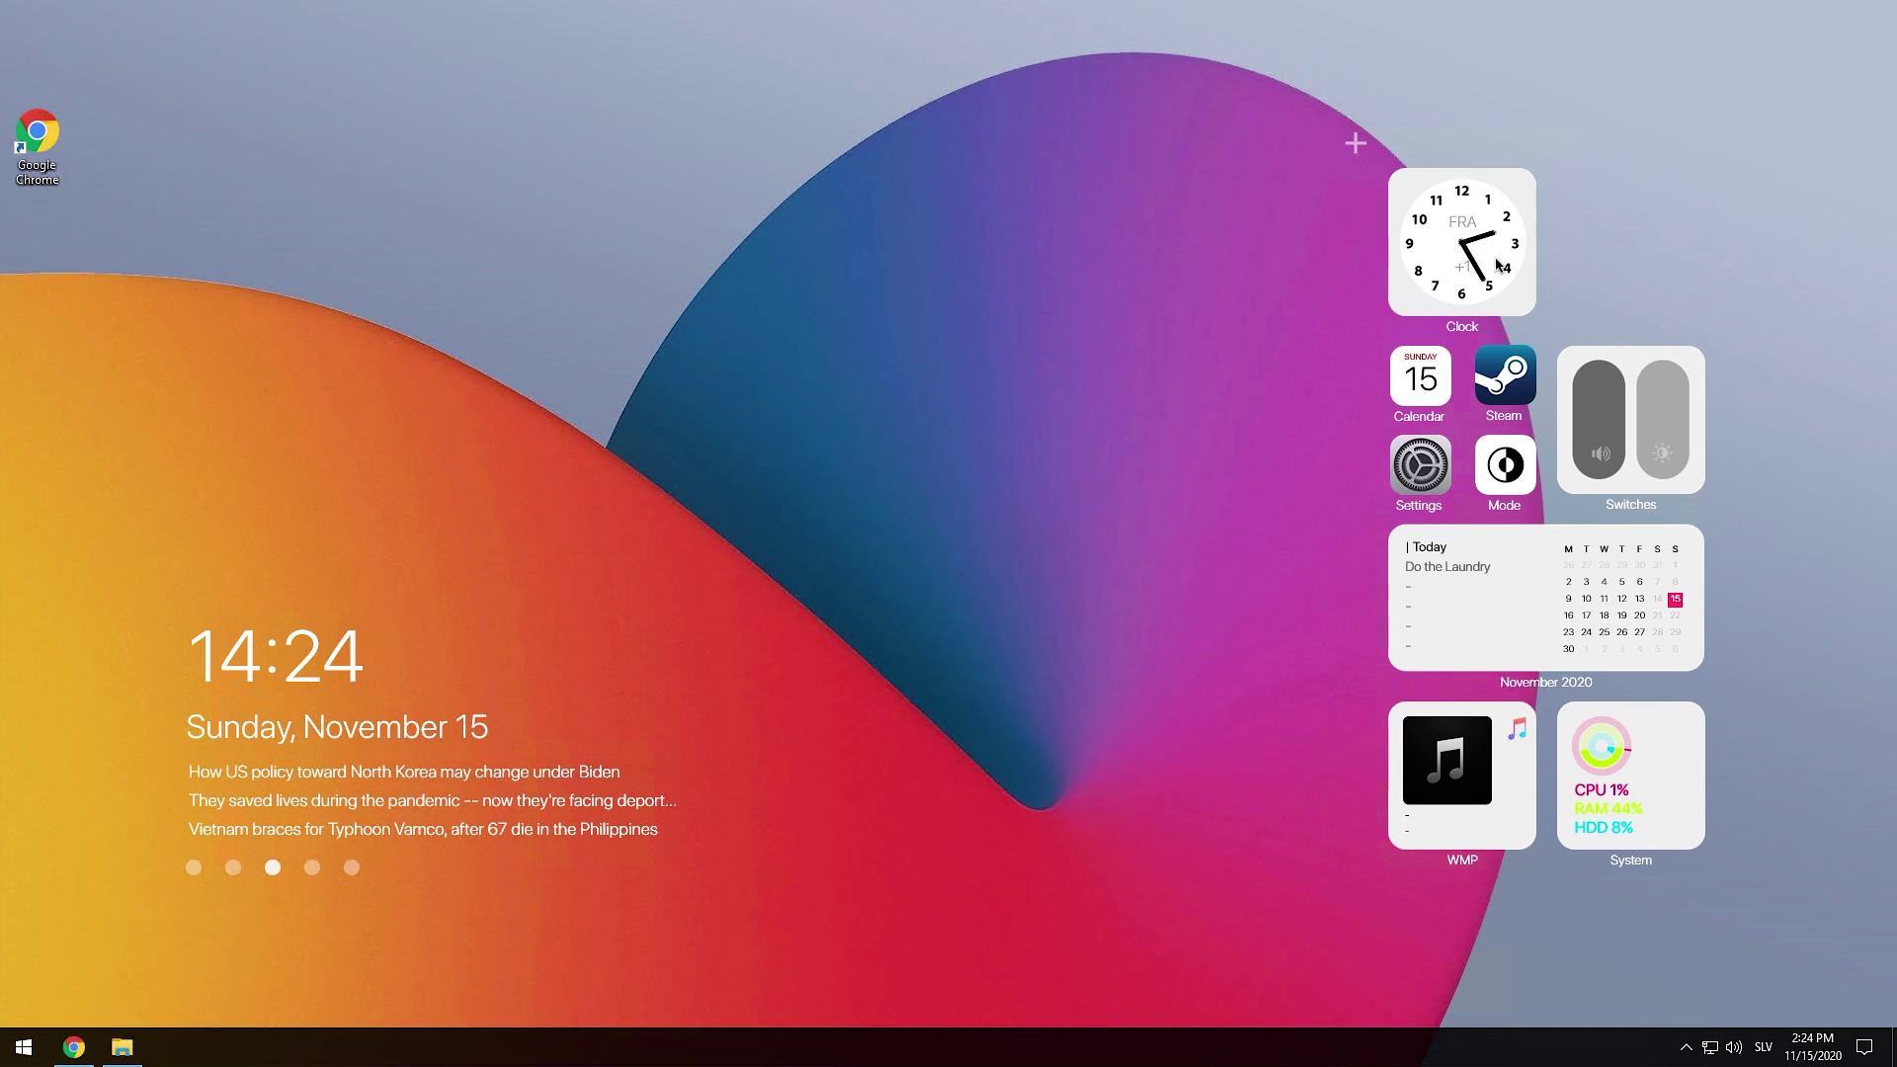
{"action": "mouse_move", "coordinate": [1413, 179]}
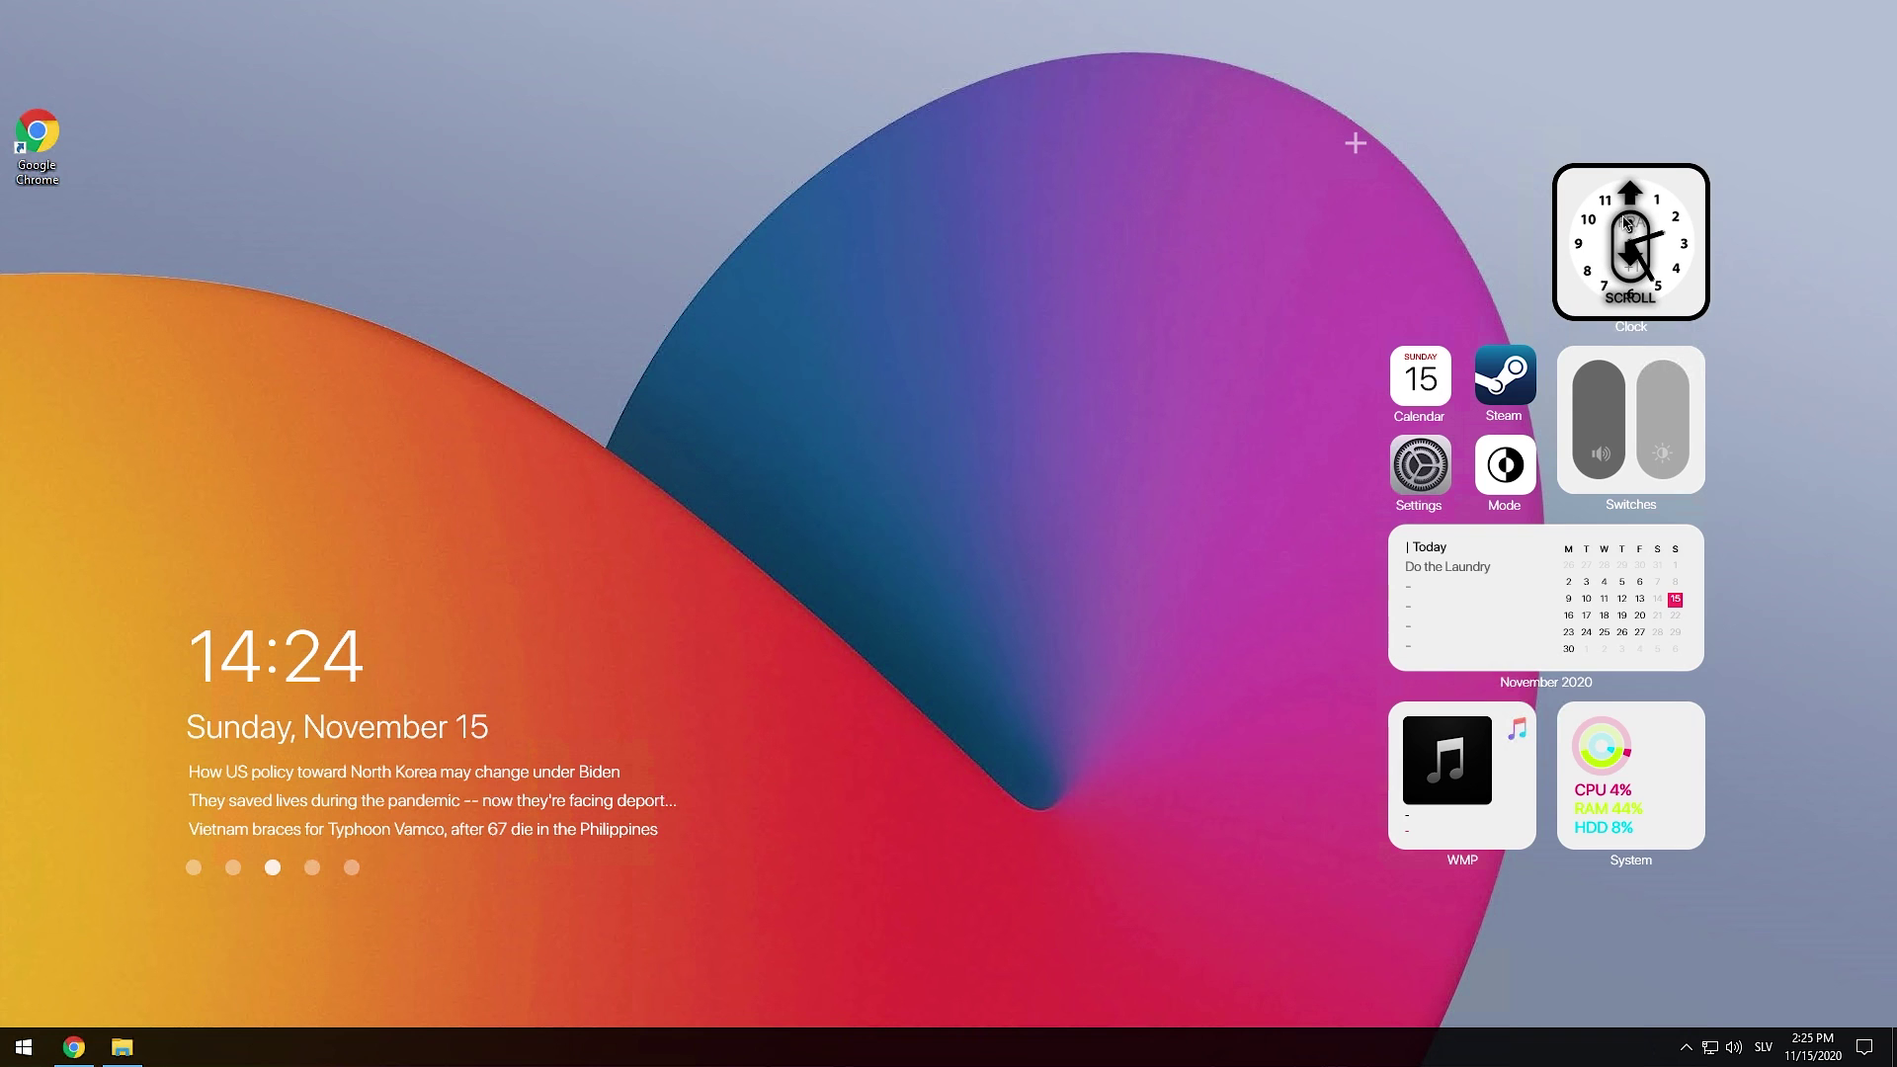
{"action": "left_click_drag", "start_coordinate": [1588, 208], "coordinate": [1747, 156]}
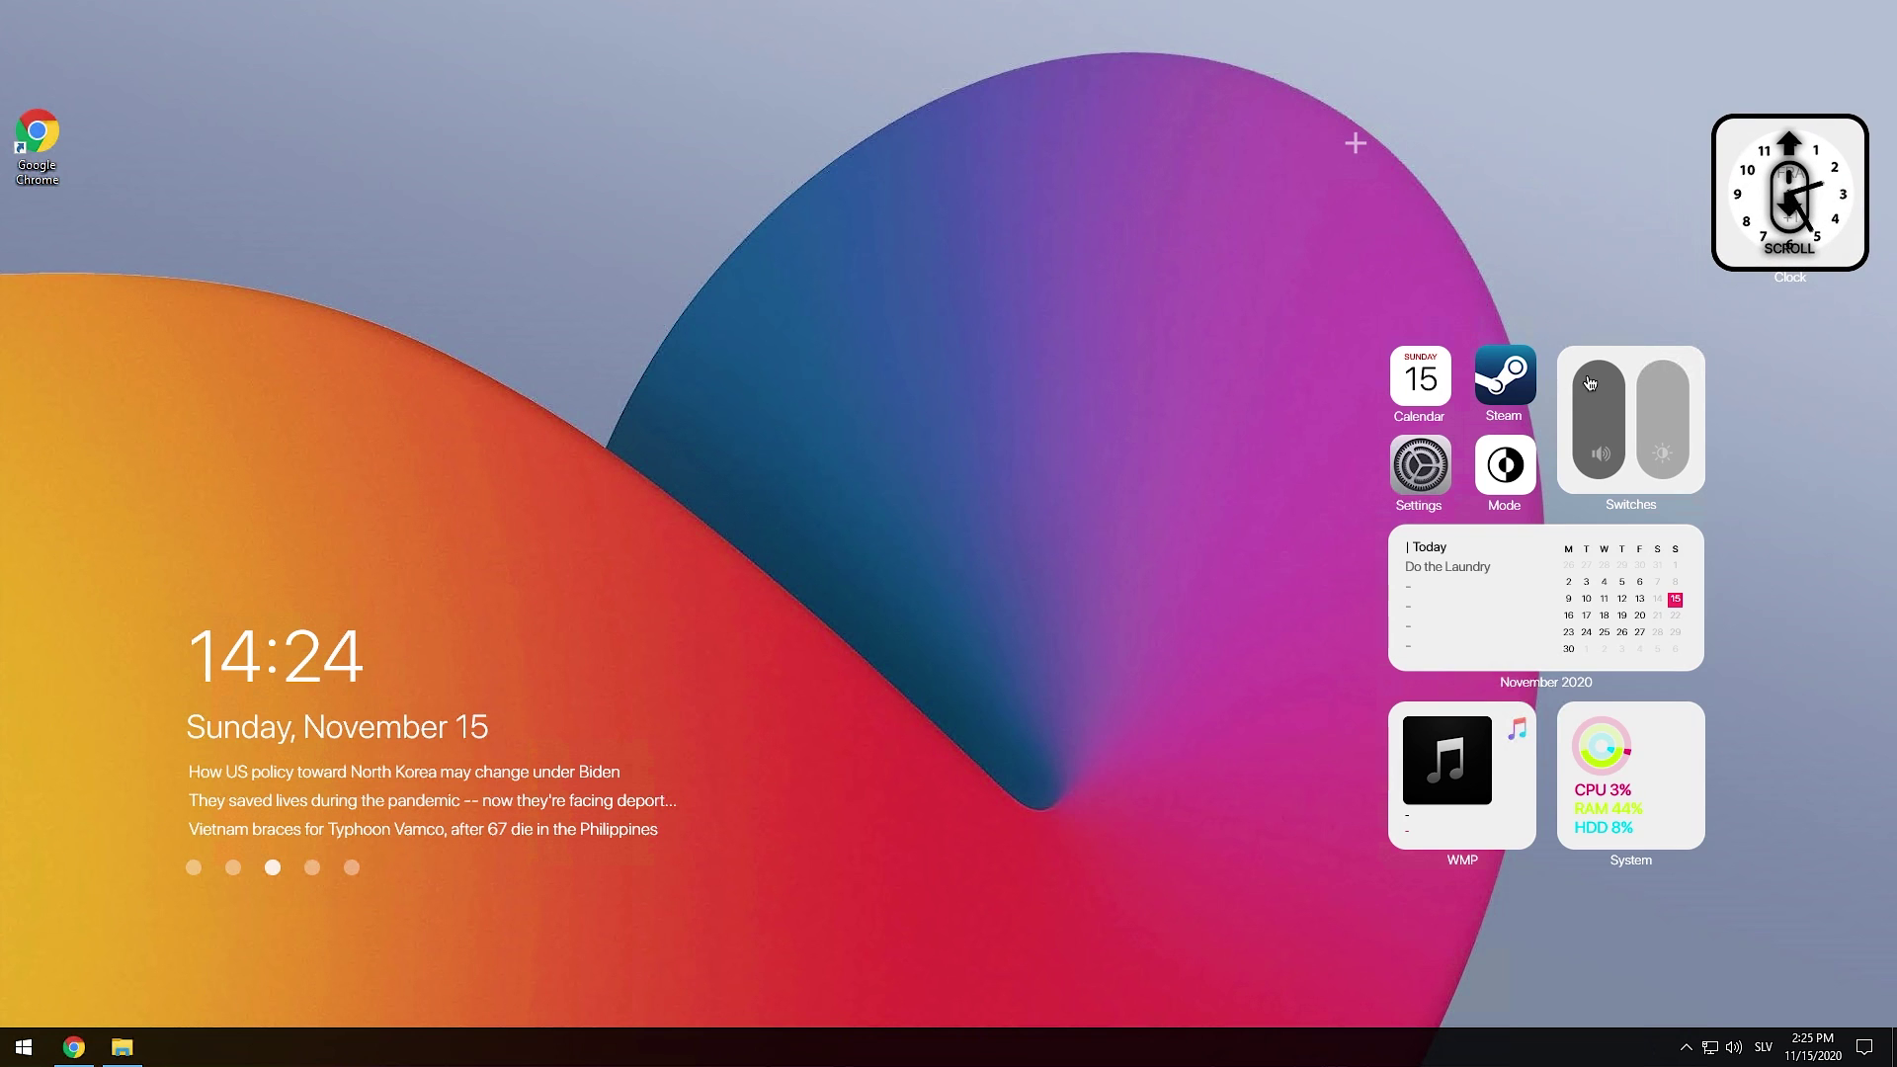
Arrange the Steam, Calendar, Mode and Settings icons beneath the Clock widget, with the Switches widget beside the Clock.
{"action": "left_click_drag", "start_coordinate": [1516, 405], "coordinate": [1829, 351]}
{"action": "left_click_drag", "start_coordinate": [1428, 382], "coordinate": [1757, 333]}
{"action": "left_click_drag", "start_coordinate": [1526, 466], "coordinate": [1844, 423]}
{"action": "left_click_drag", "start_coordinate": [1423, 457], "coordinate": [1740, 419]}
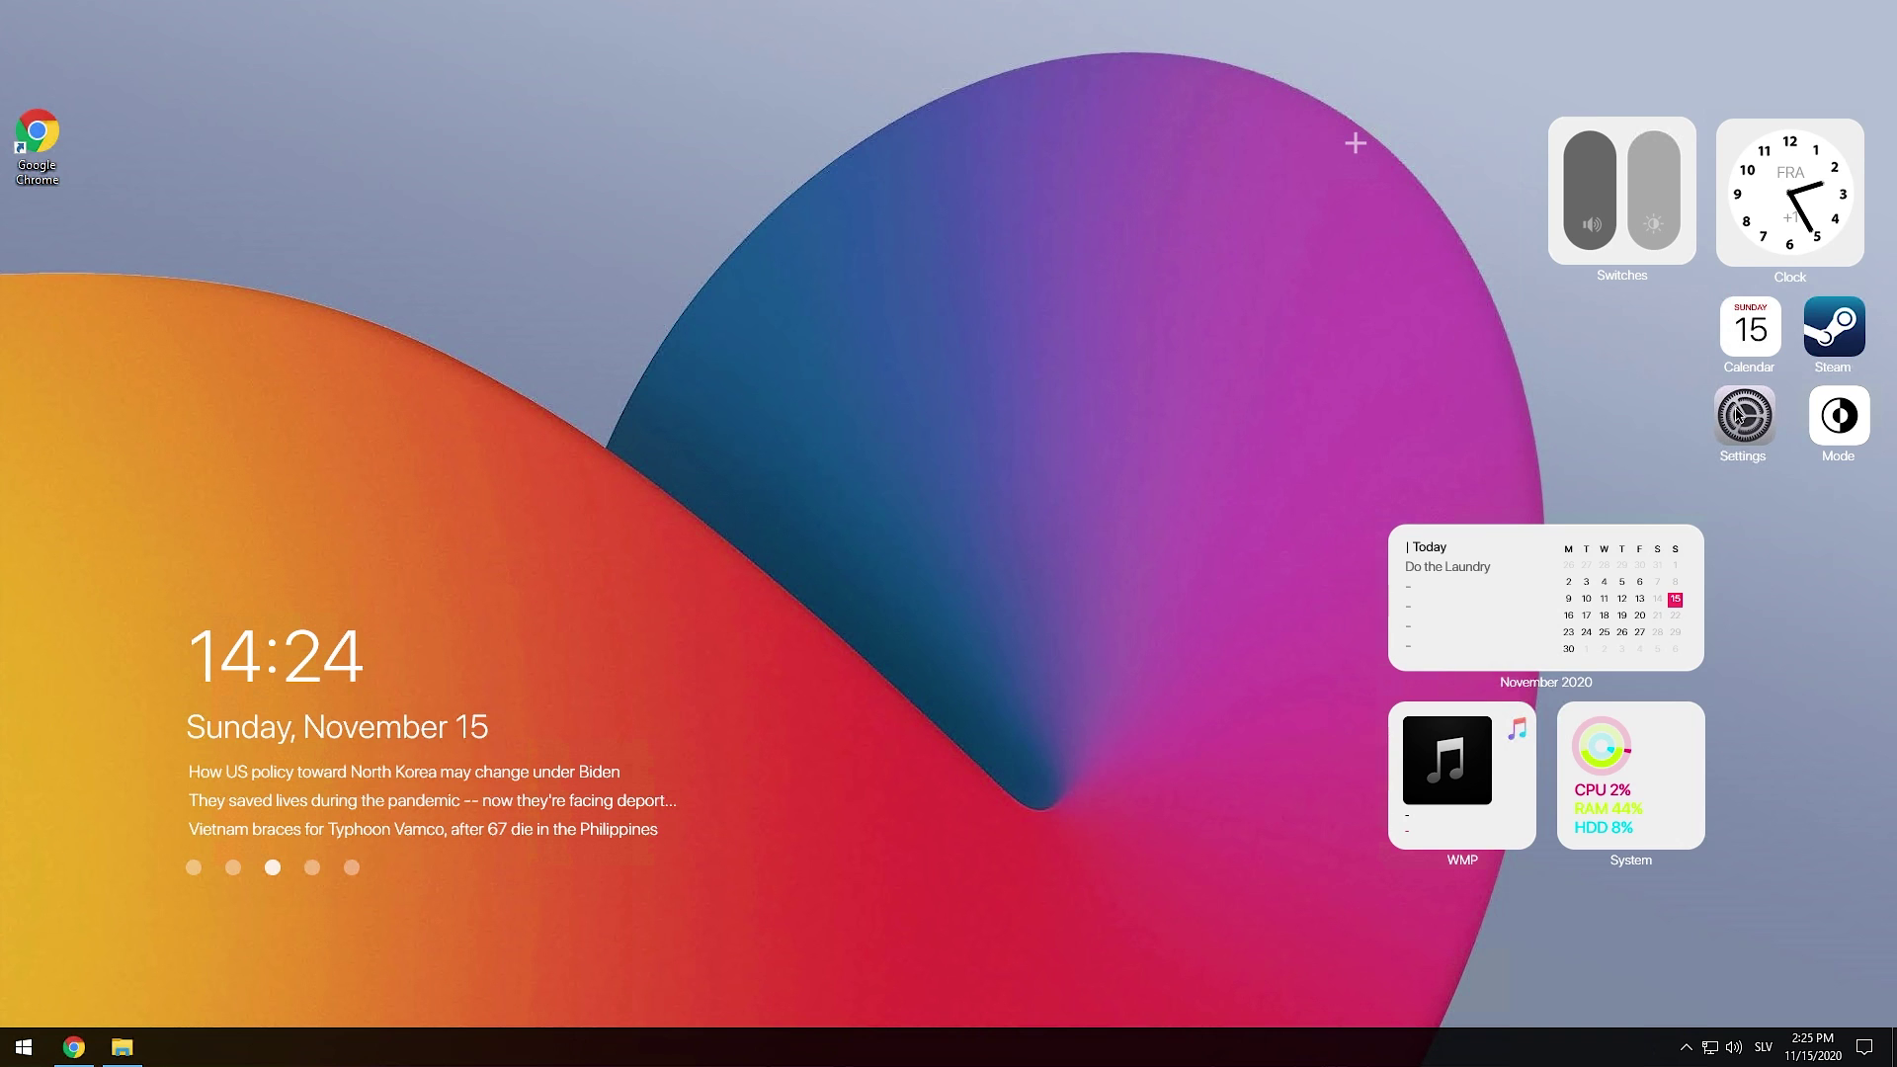
Move the month calendar widget below the icons and the System widget under Switches, and close the WMP widget.
{"action": "left_click_drag", "start_coordinate": [1581, 551], "coordinate": [1740, 514]}
{"action": "left_click_drag", "start_coordinate": [1586, 755], "coordinate": [1571, 347]}
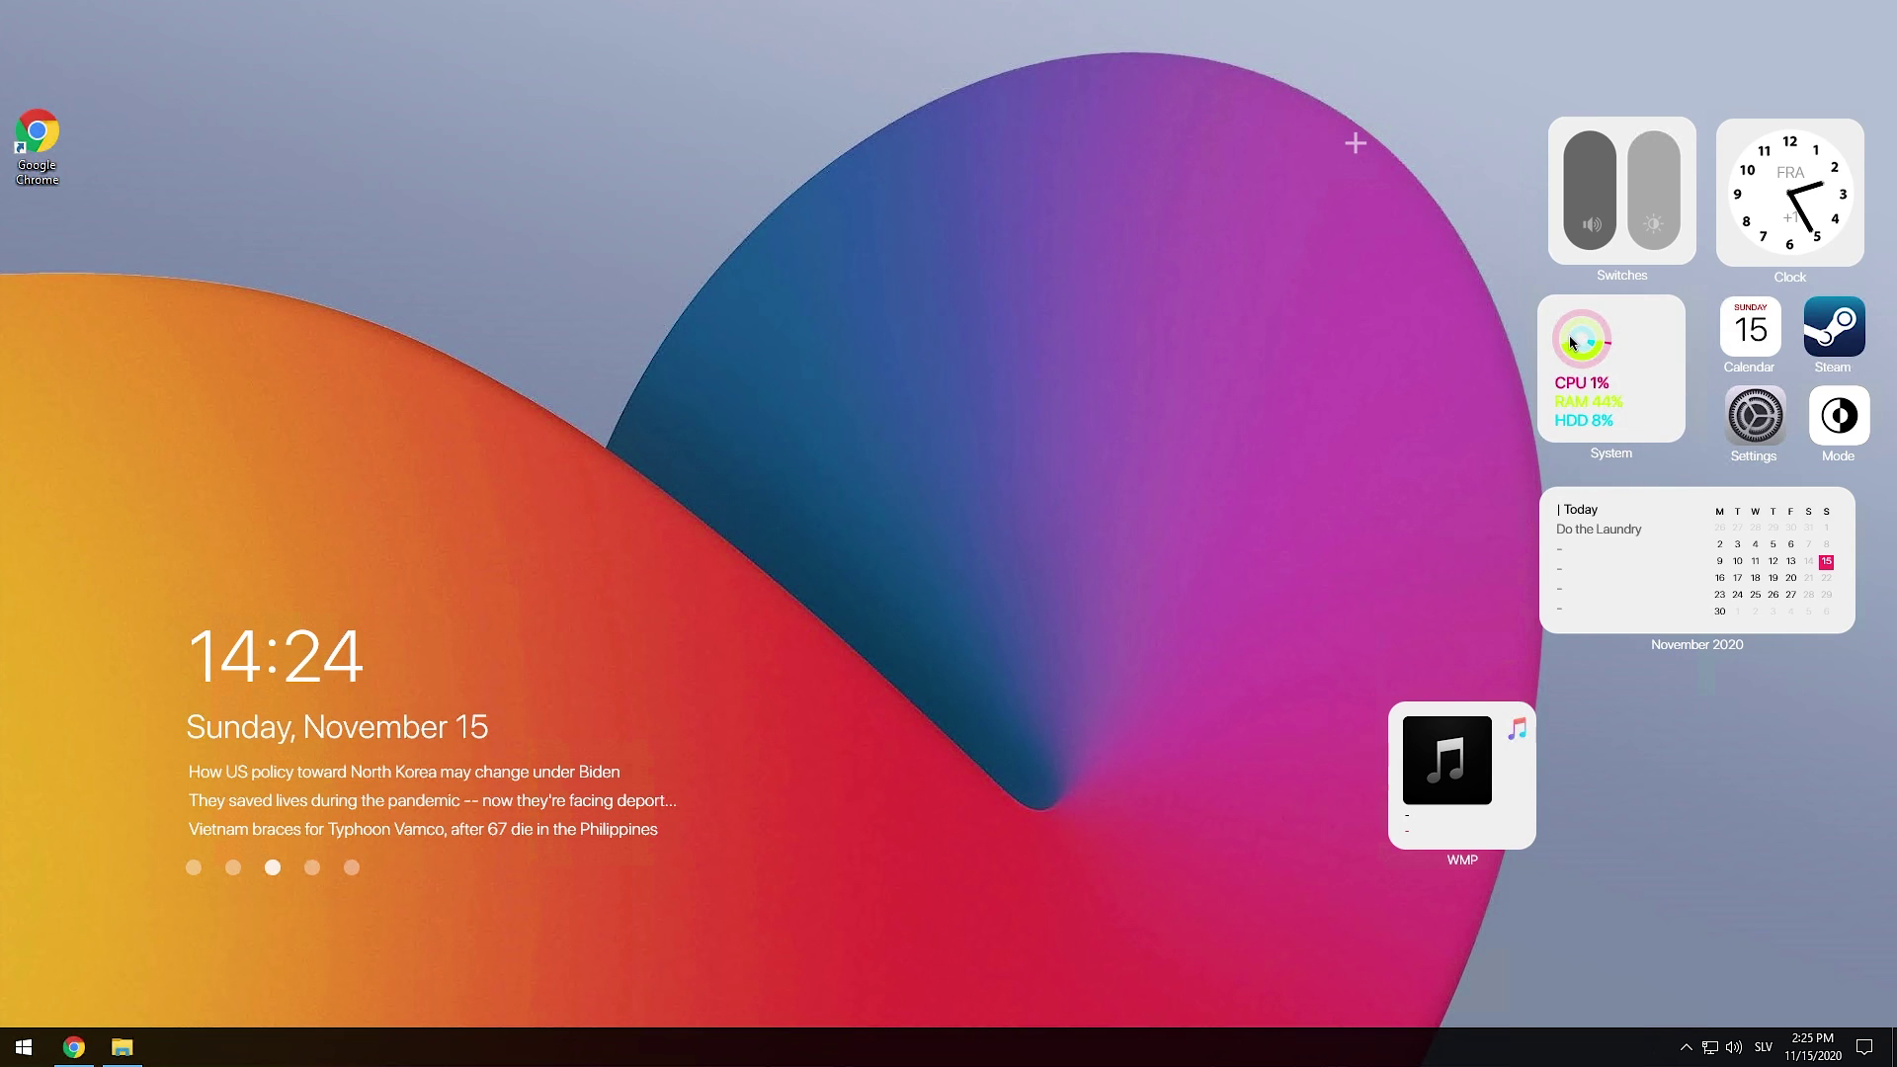
{"action": "right_click", "coordinate": [1413, 712]}
{"action": "left_click", "coordinate": [1492, 770]}
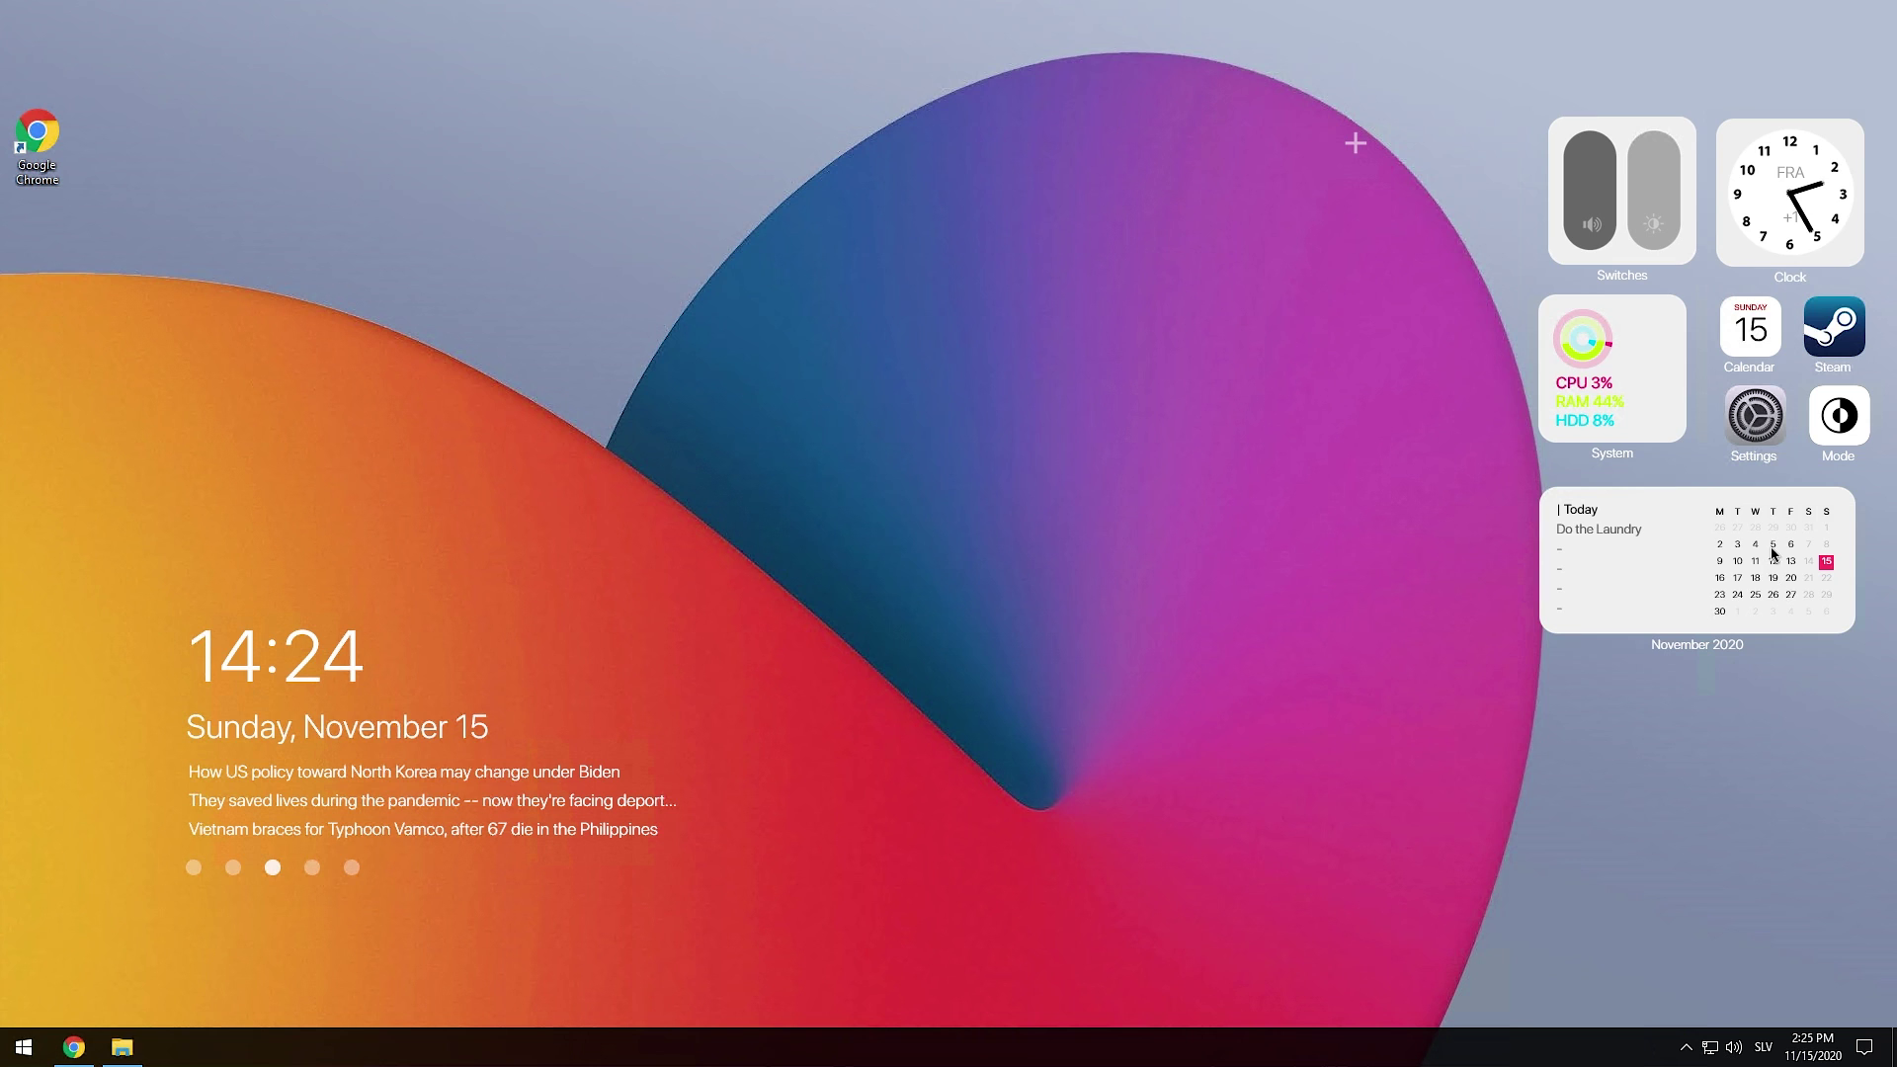
Switch the Big Sur theme to dark mode and back to light mode.
{"action": "left_click", "coordinate": [1850, 424]}
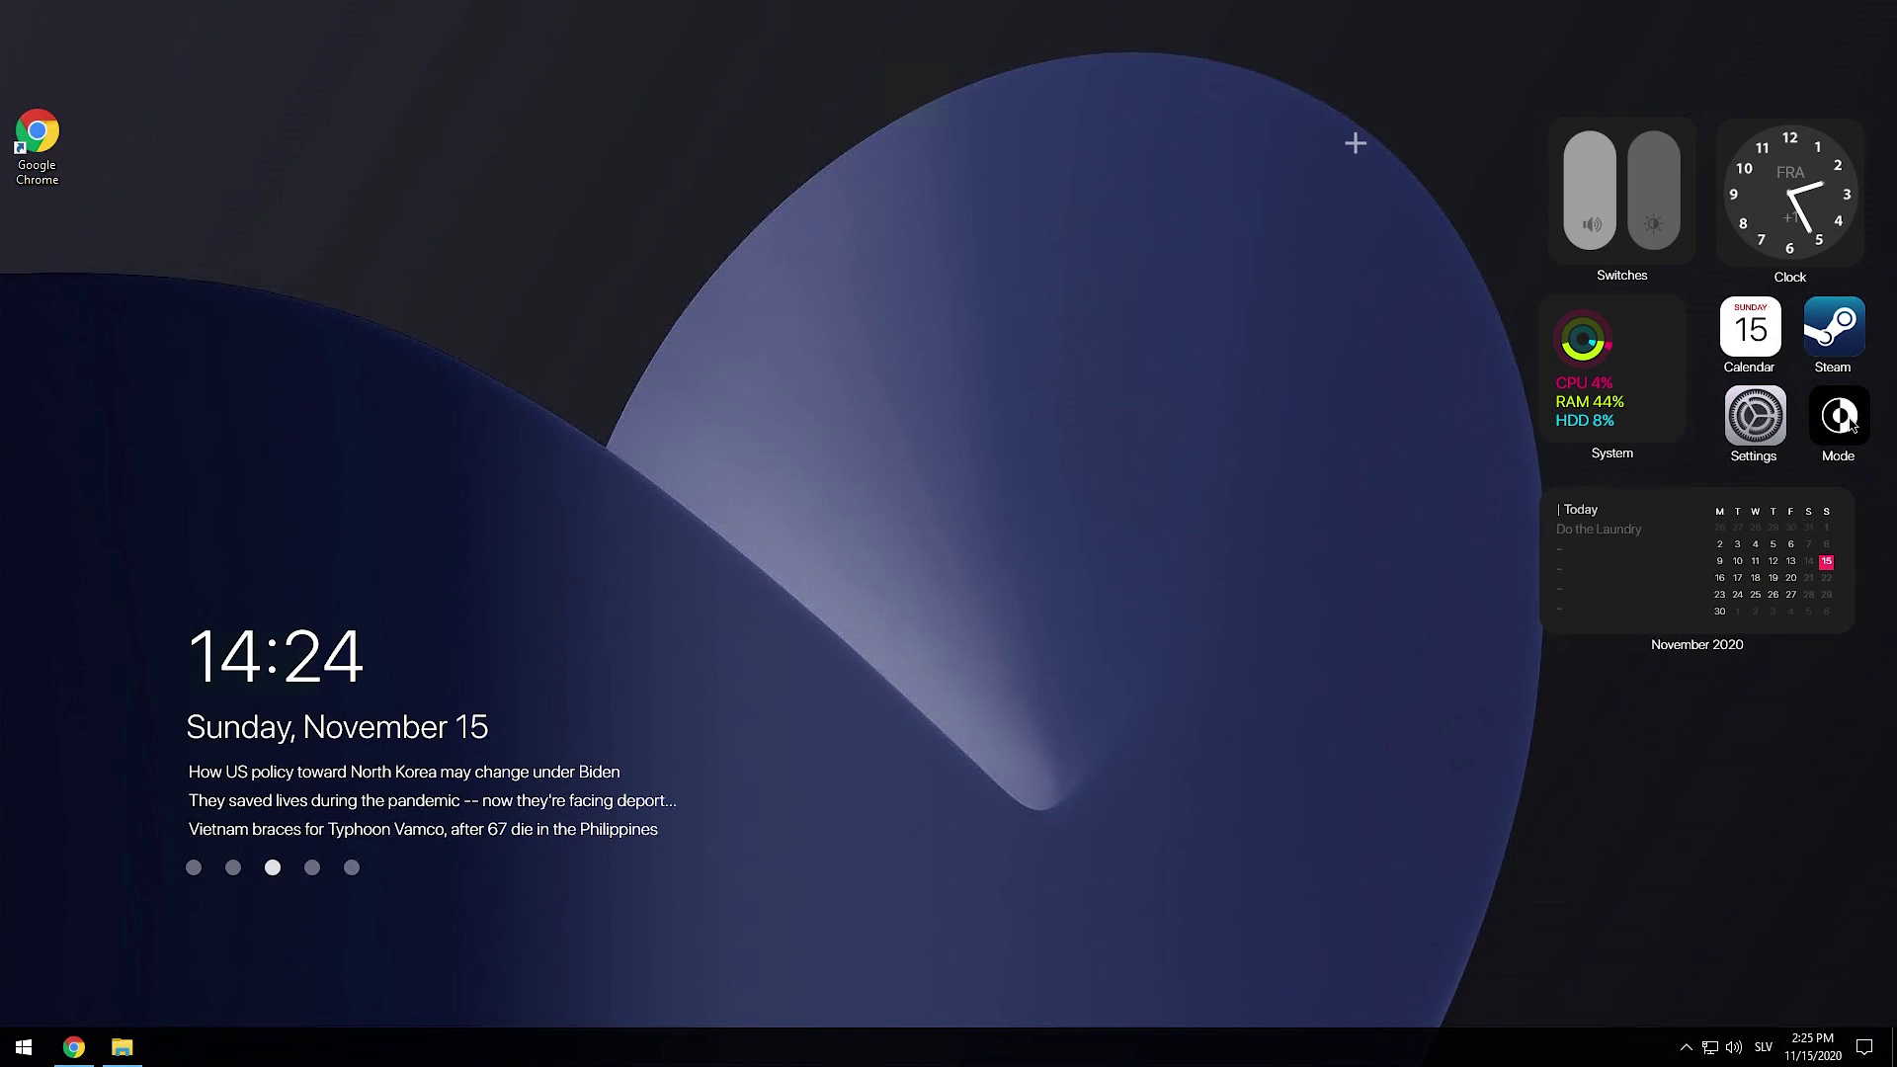
{"action": "left_click", "coordinate": [1837, 419]}
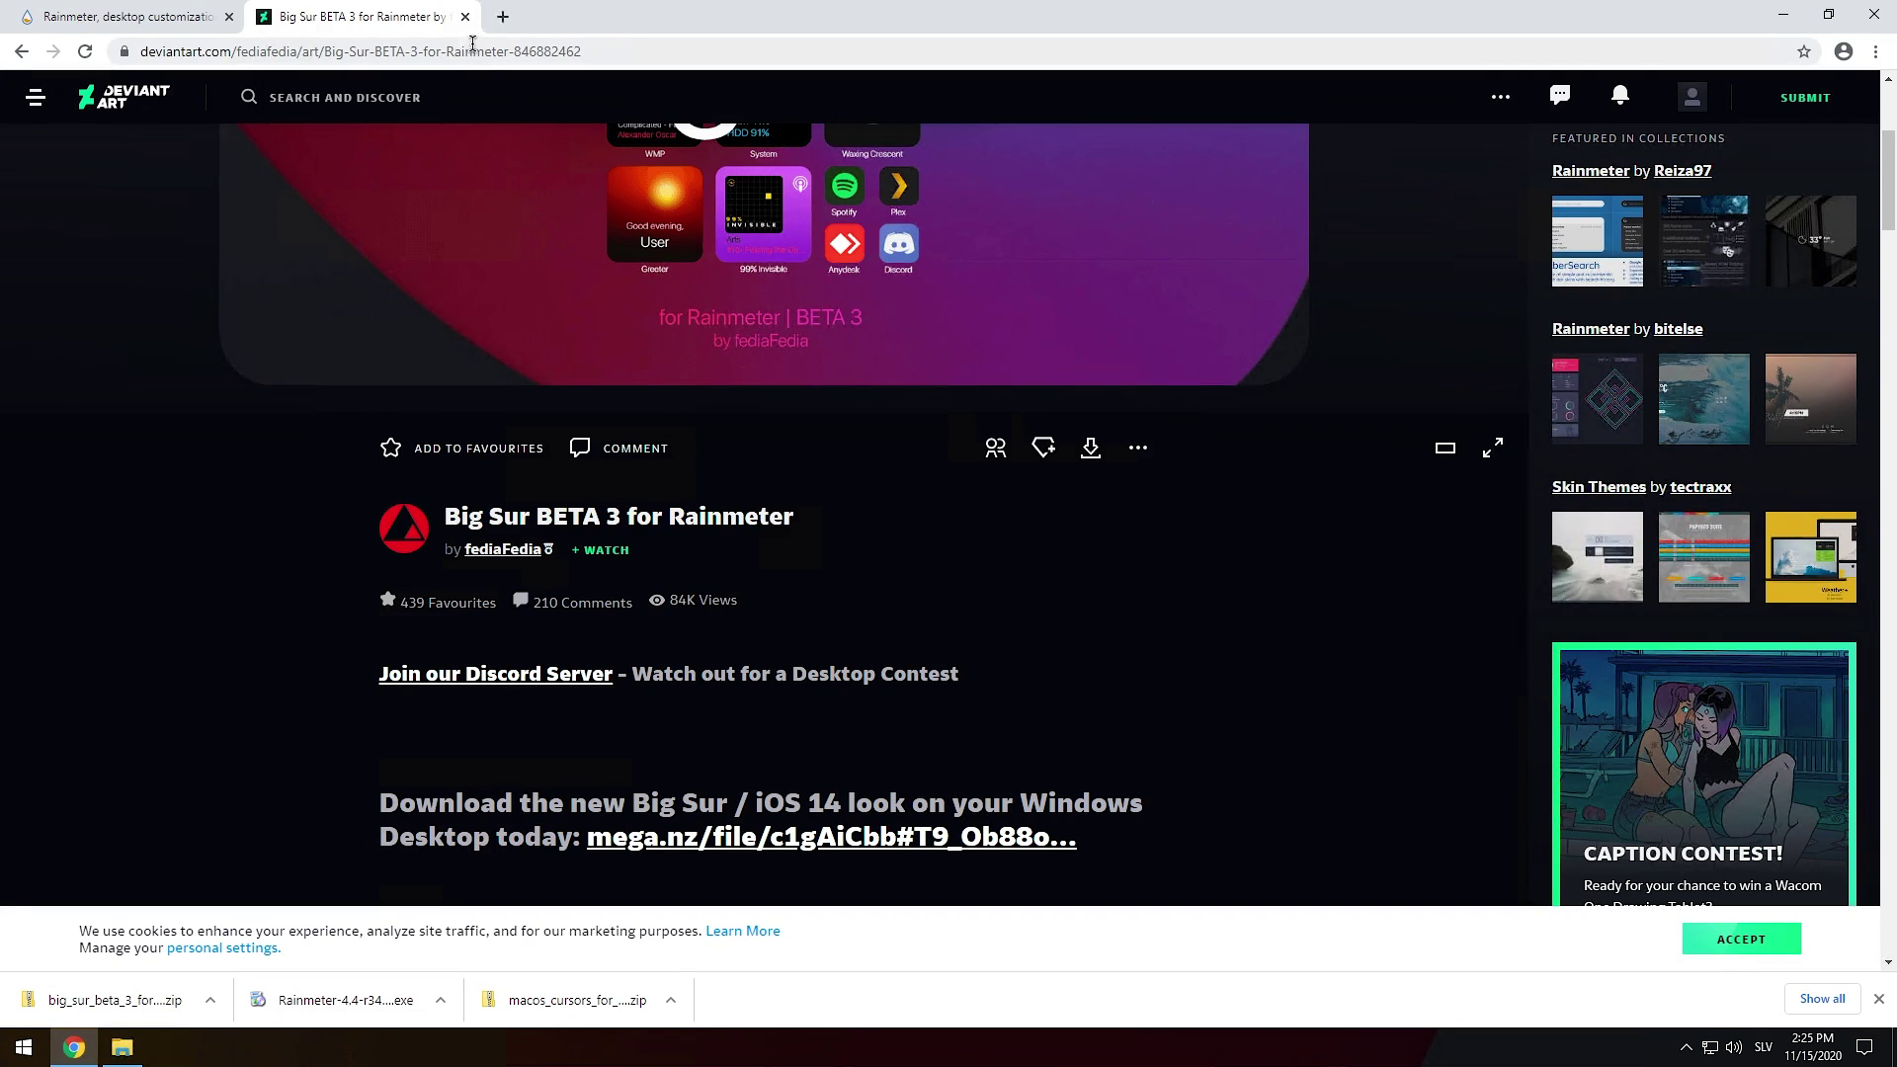
Replace the open Chrome tabs with a new one and search Google for "rainmeter yosemite bar".
{"action": "left_click", "coordinate": [466, 17]}
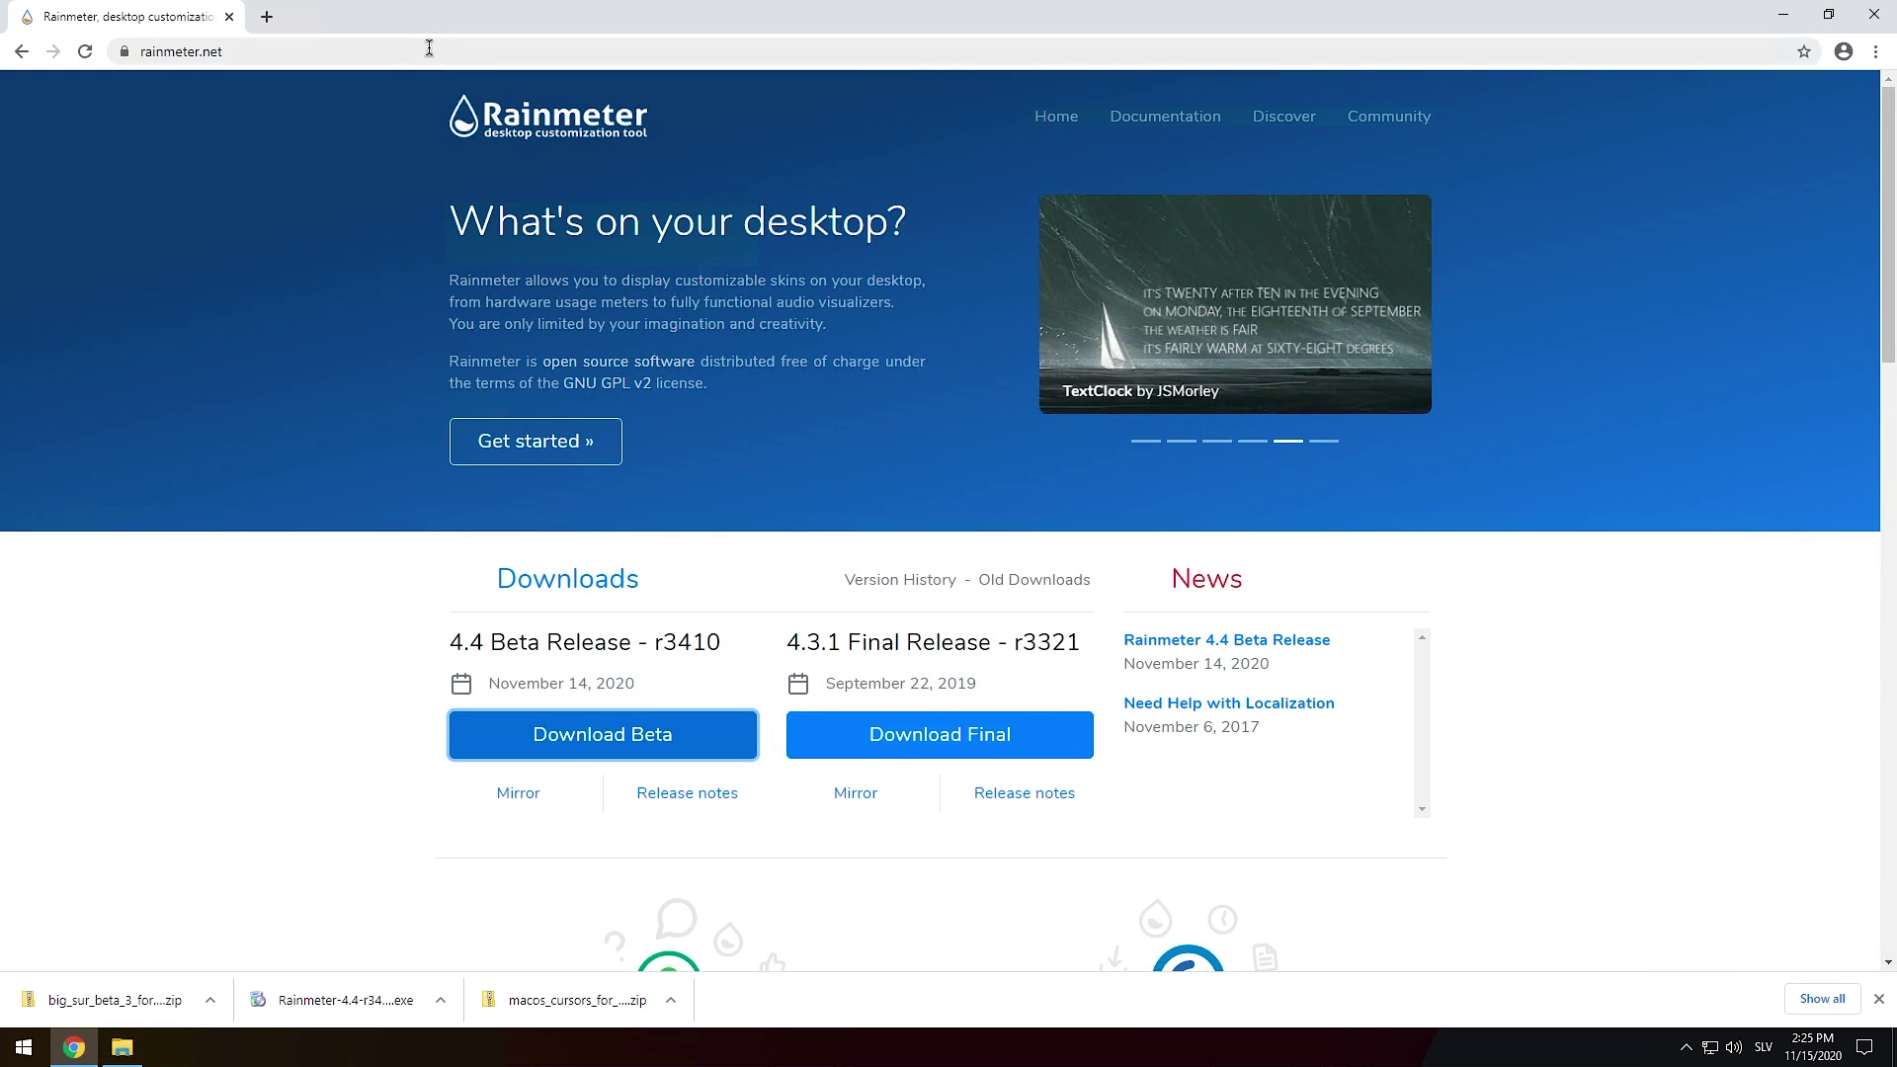
{"action": "left_click", "coordinate": [263, 22]}
{"action": "left_click", "coordinate": [229, 17]}
{"action": "left_click", "coordinate": [790, 385]}
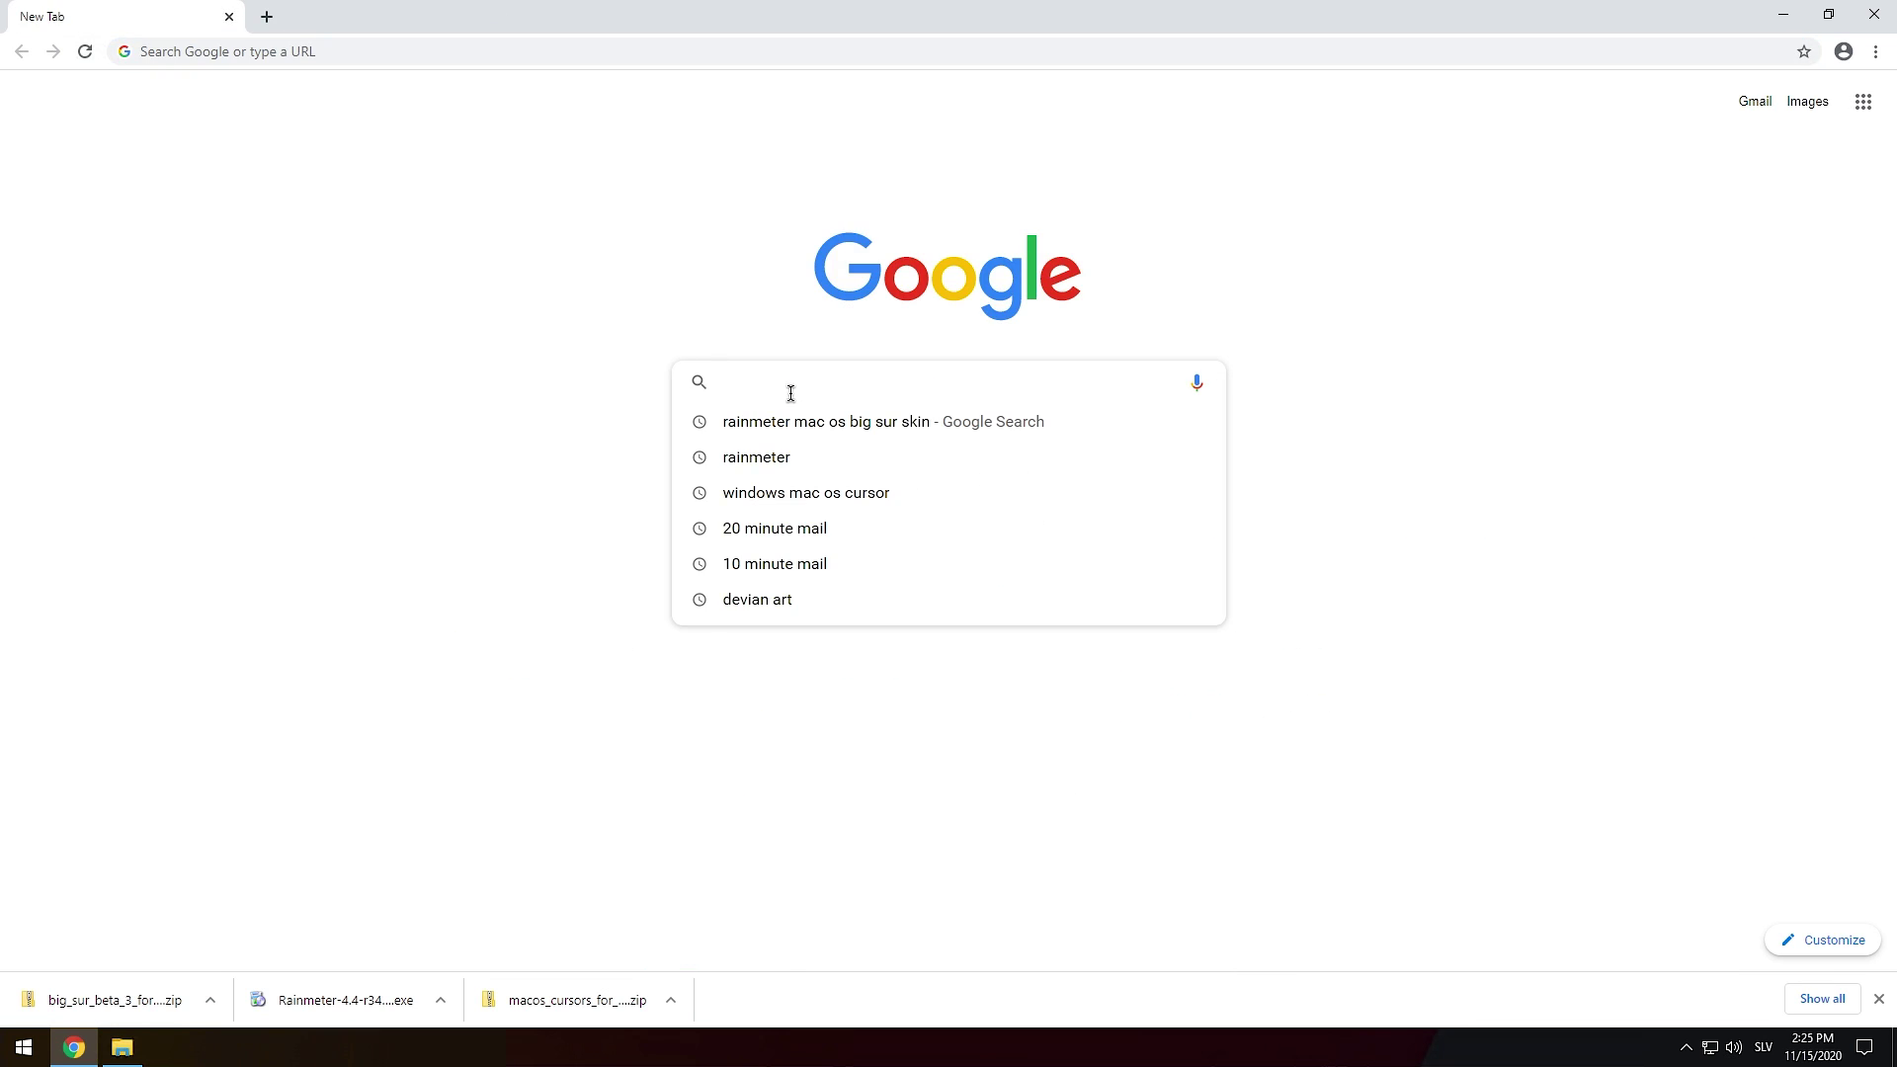
{"action": "type", "text": "rainmeter yosemite bar"}
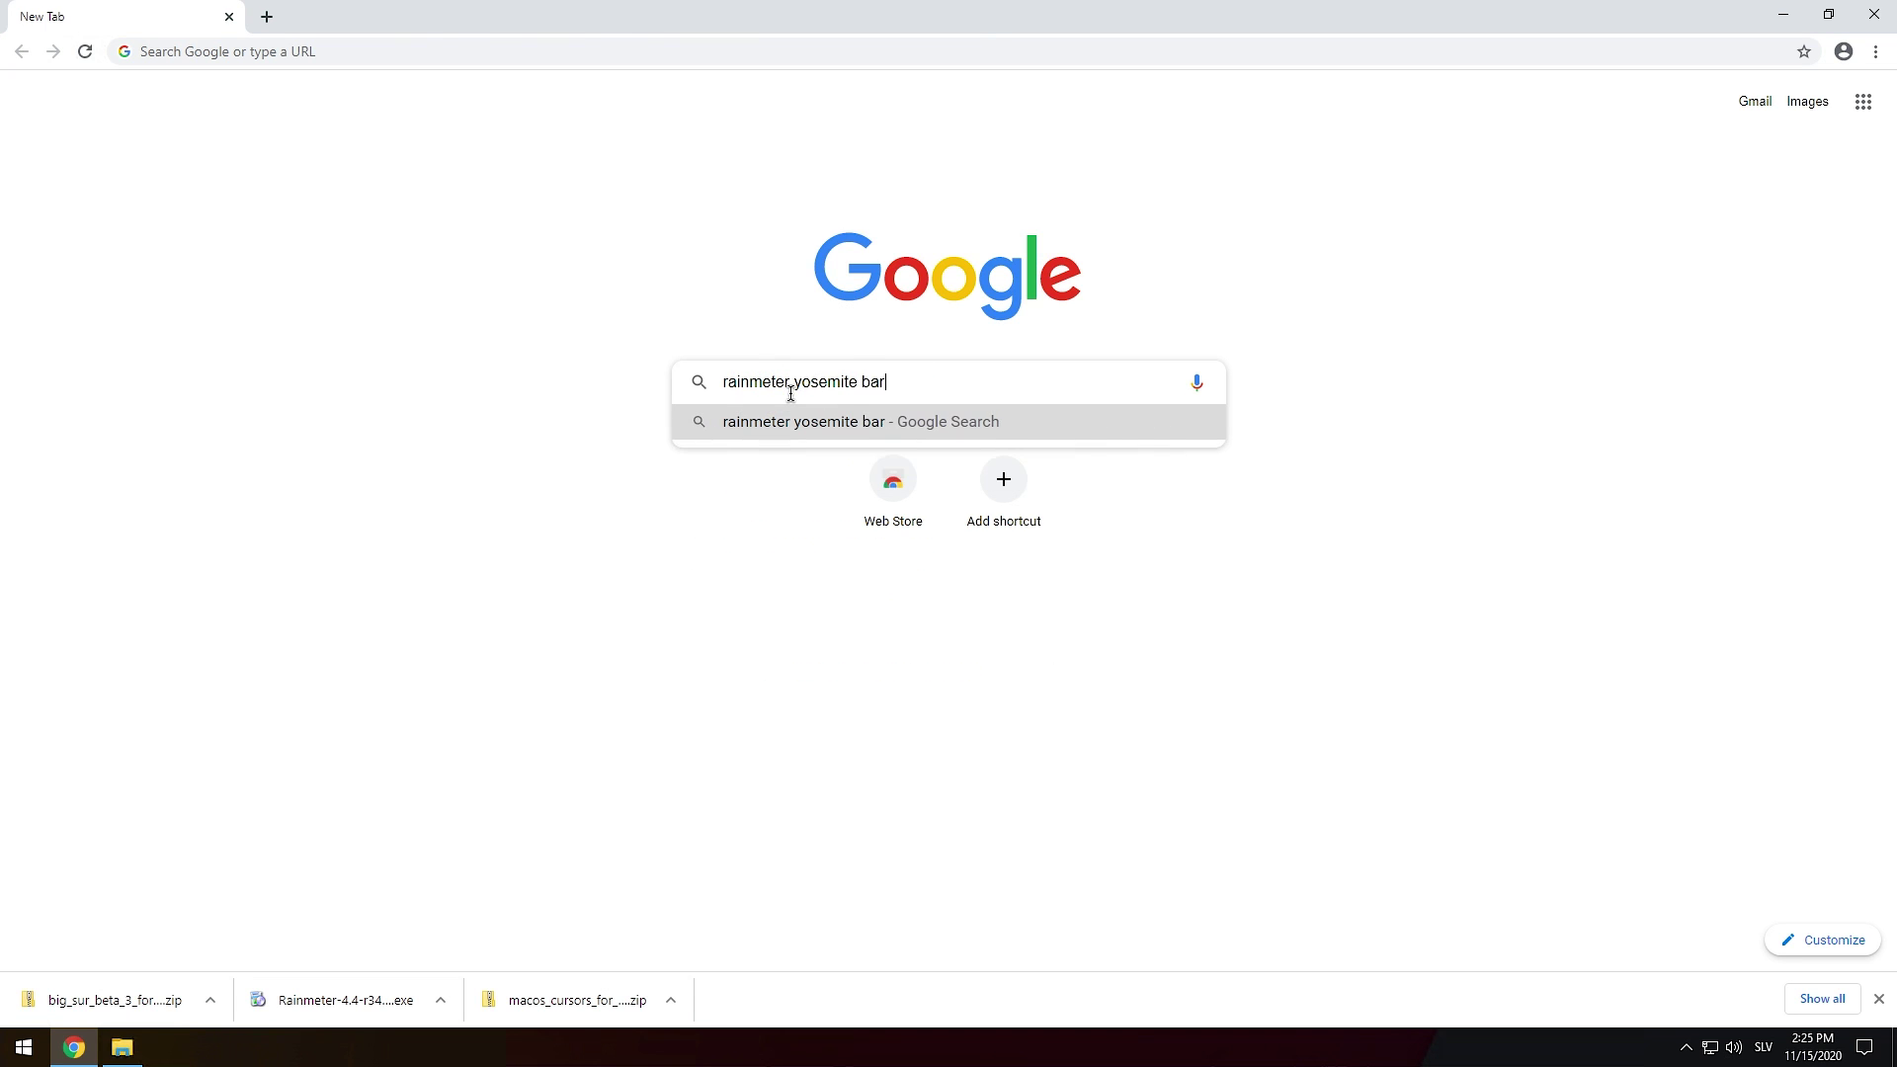
{"action": "key", "text": "Return"}
Download the Yosemite Menu Bar skin from its DeviantArt page, install it in Rainmeter and show the desktop.
{"action": "left_click", "coordinate": [509, 285]}
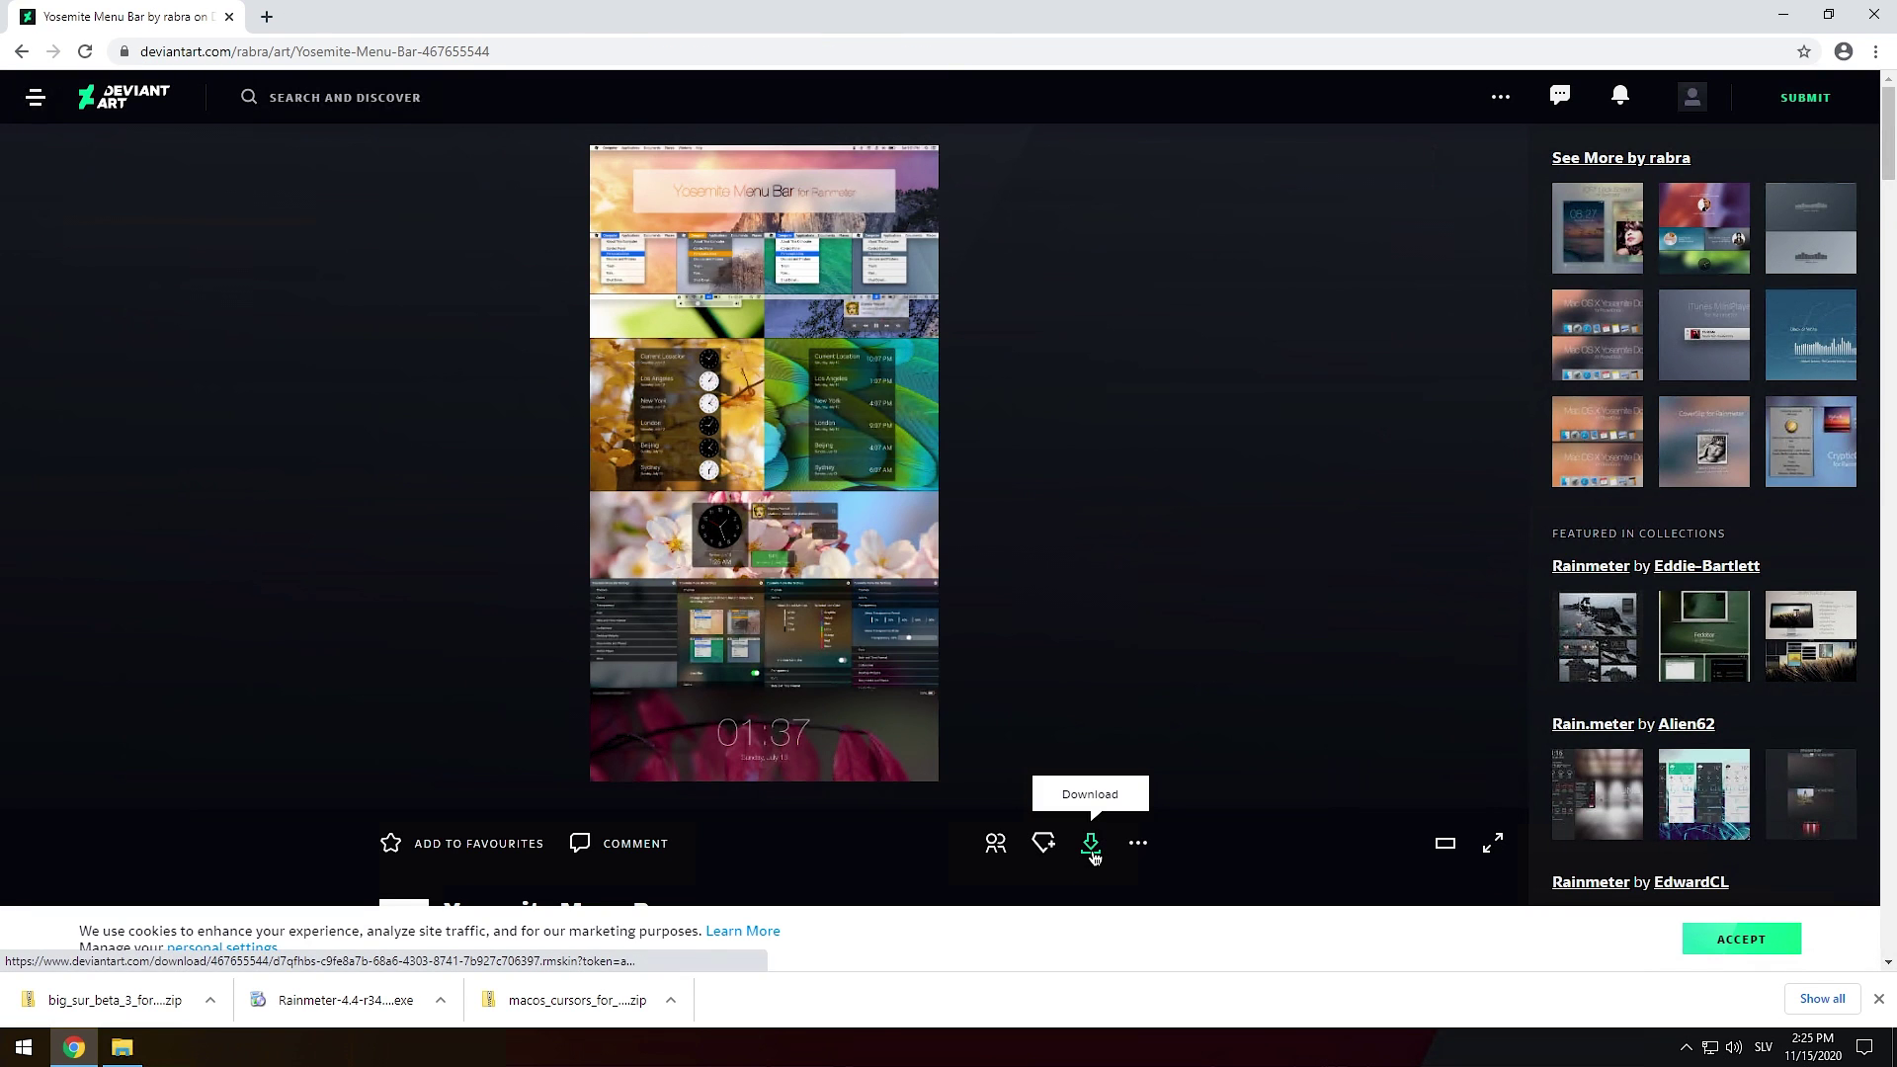
{"action": "left_click", "coordinate": [1093, 855]}
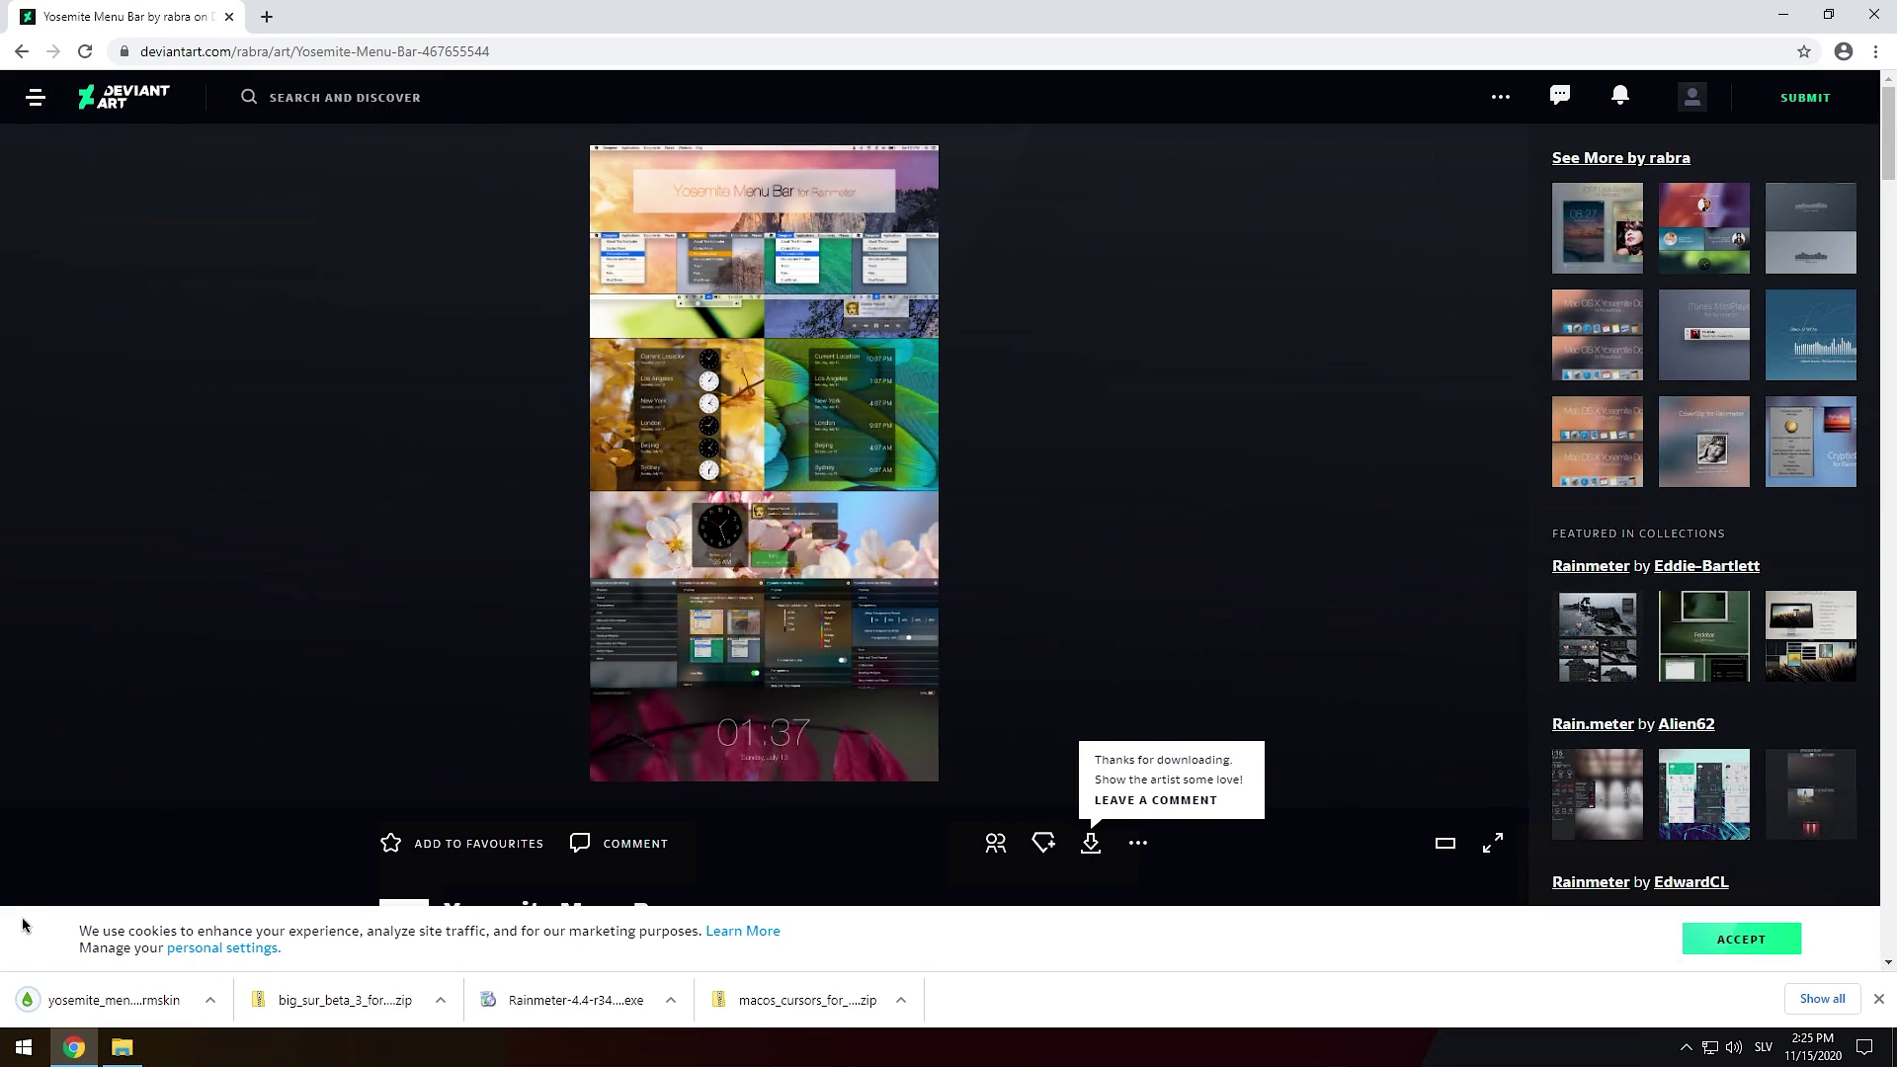
{"action": "left_click", "coordinate": [95, 995]}
{"action": "left_click", "coordinate": [1020, 707]}
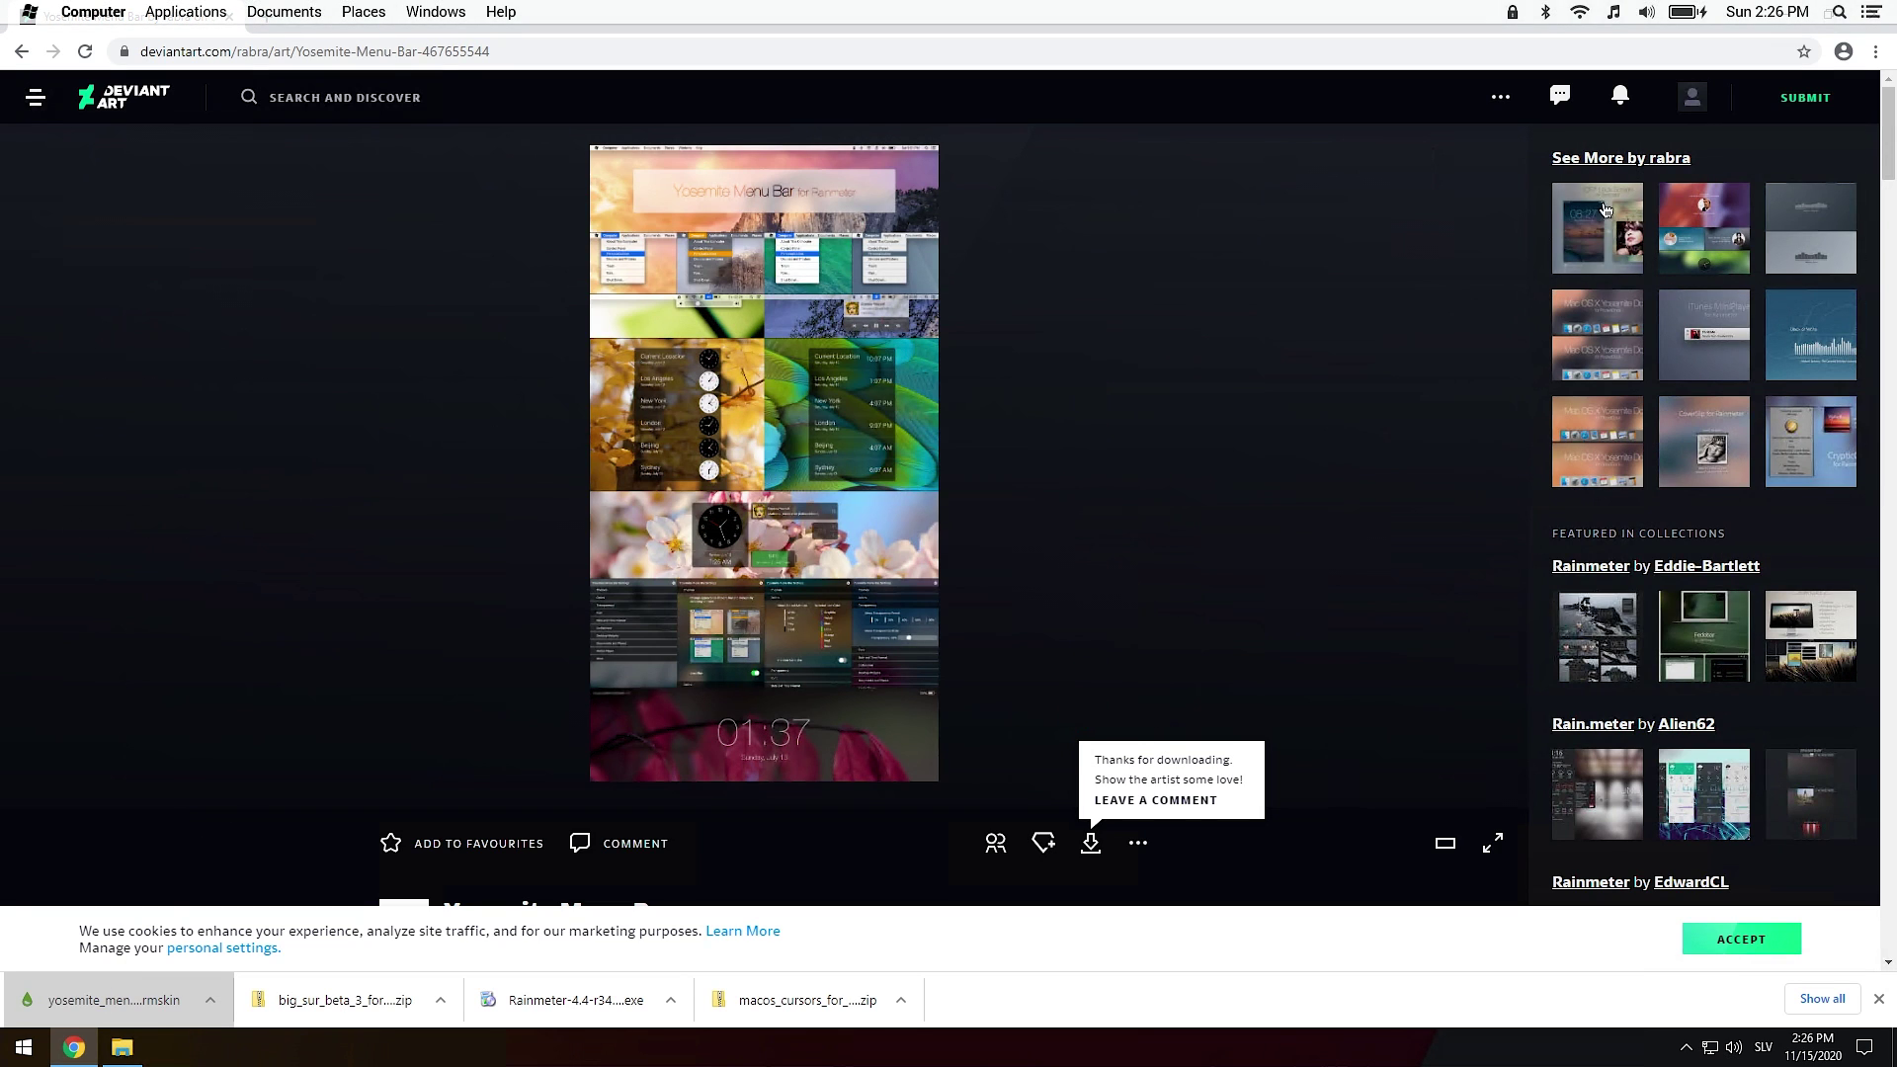
{"action": "left_click", "coordinate": [1783, 14]}
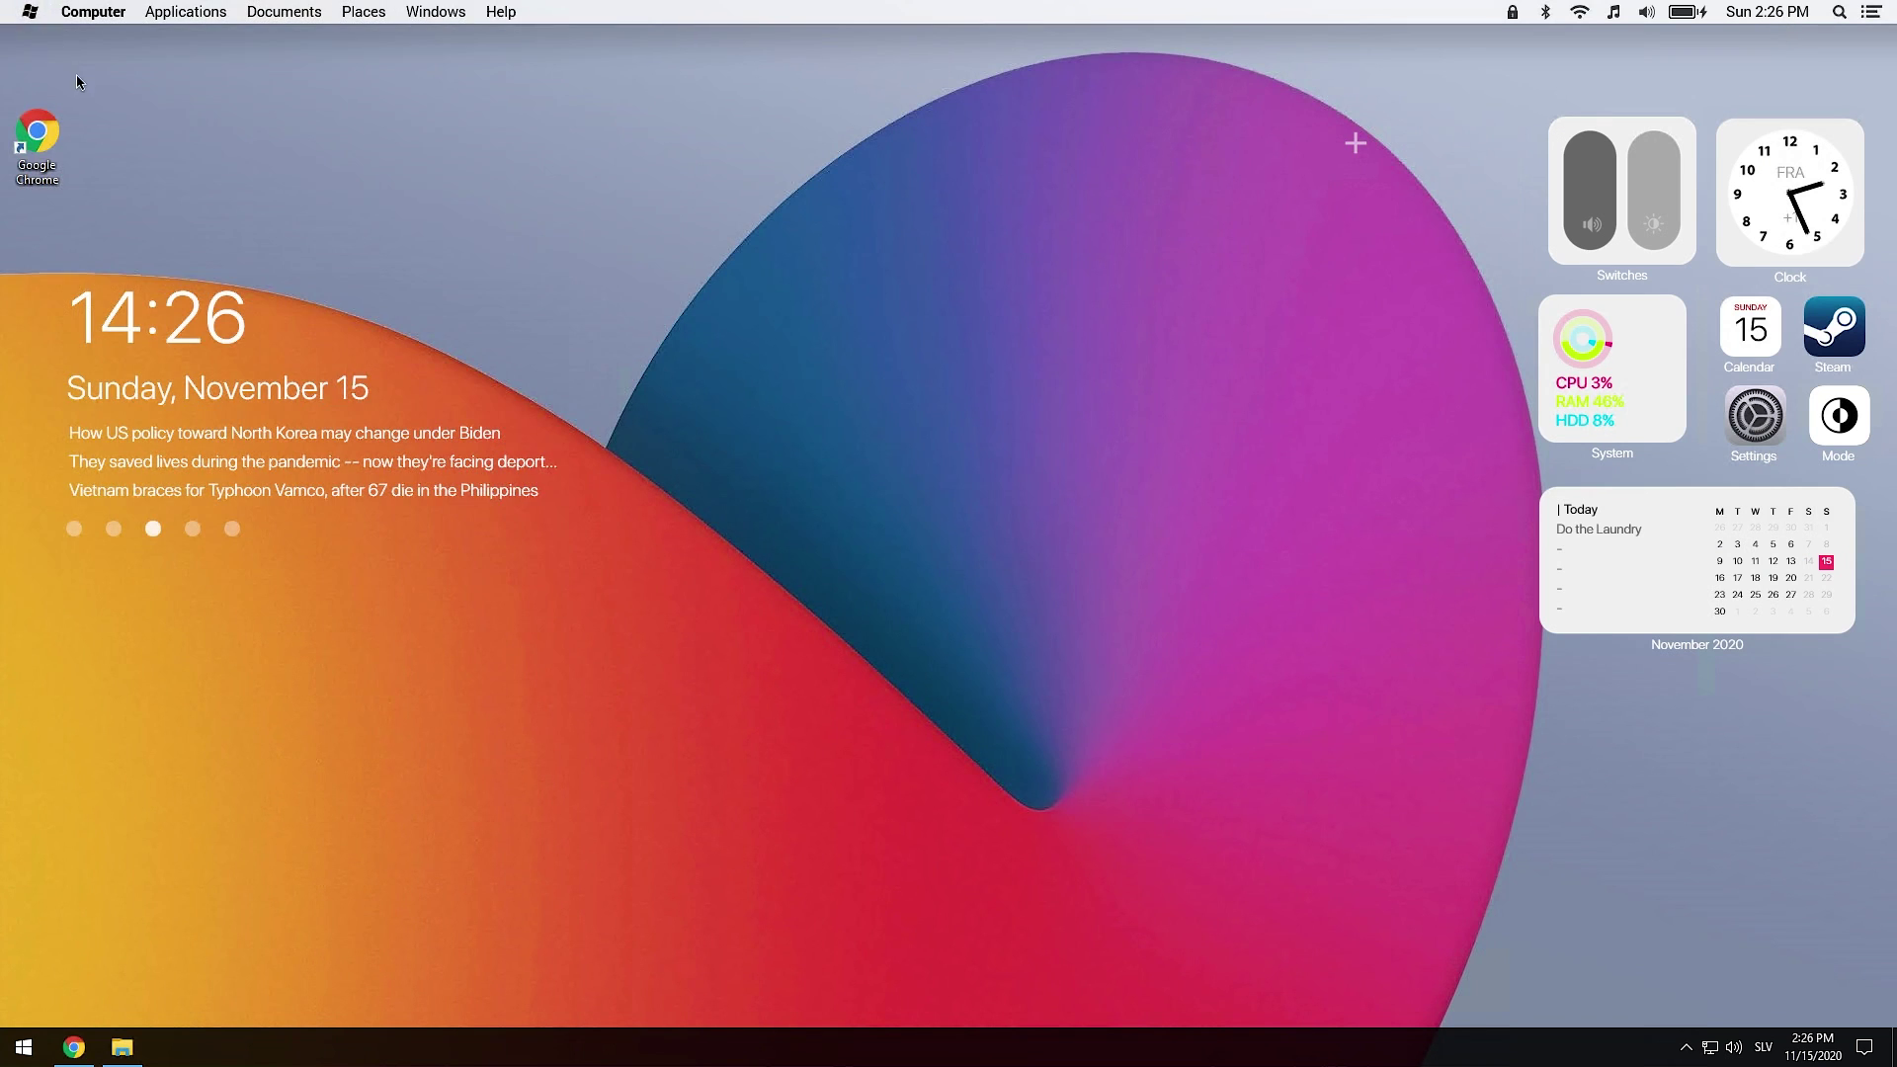
Switch to Chrome and search Google for "rocket dock".
{"action": "key", "text": "super+1"}
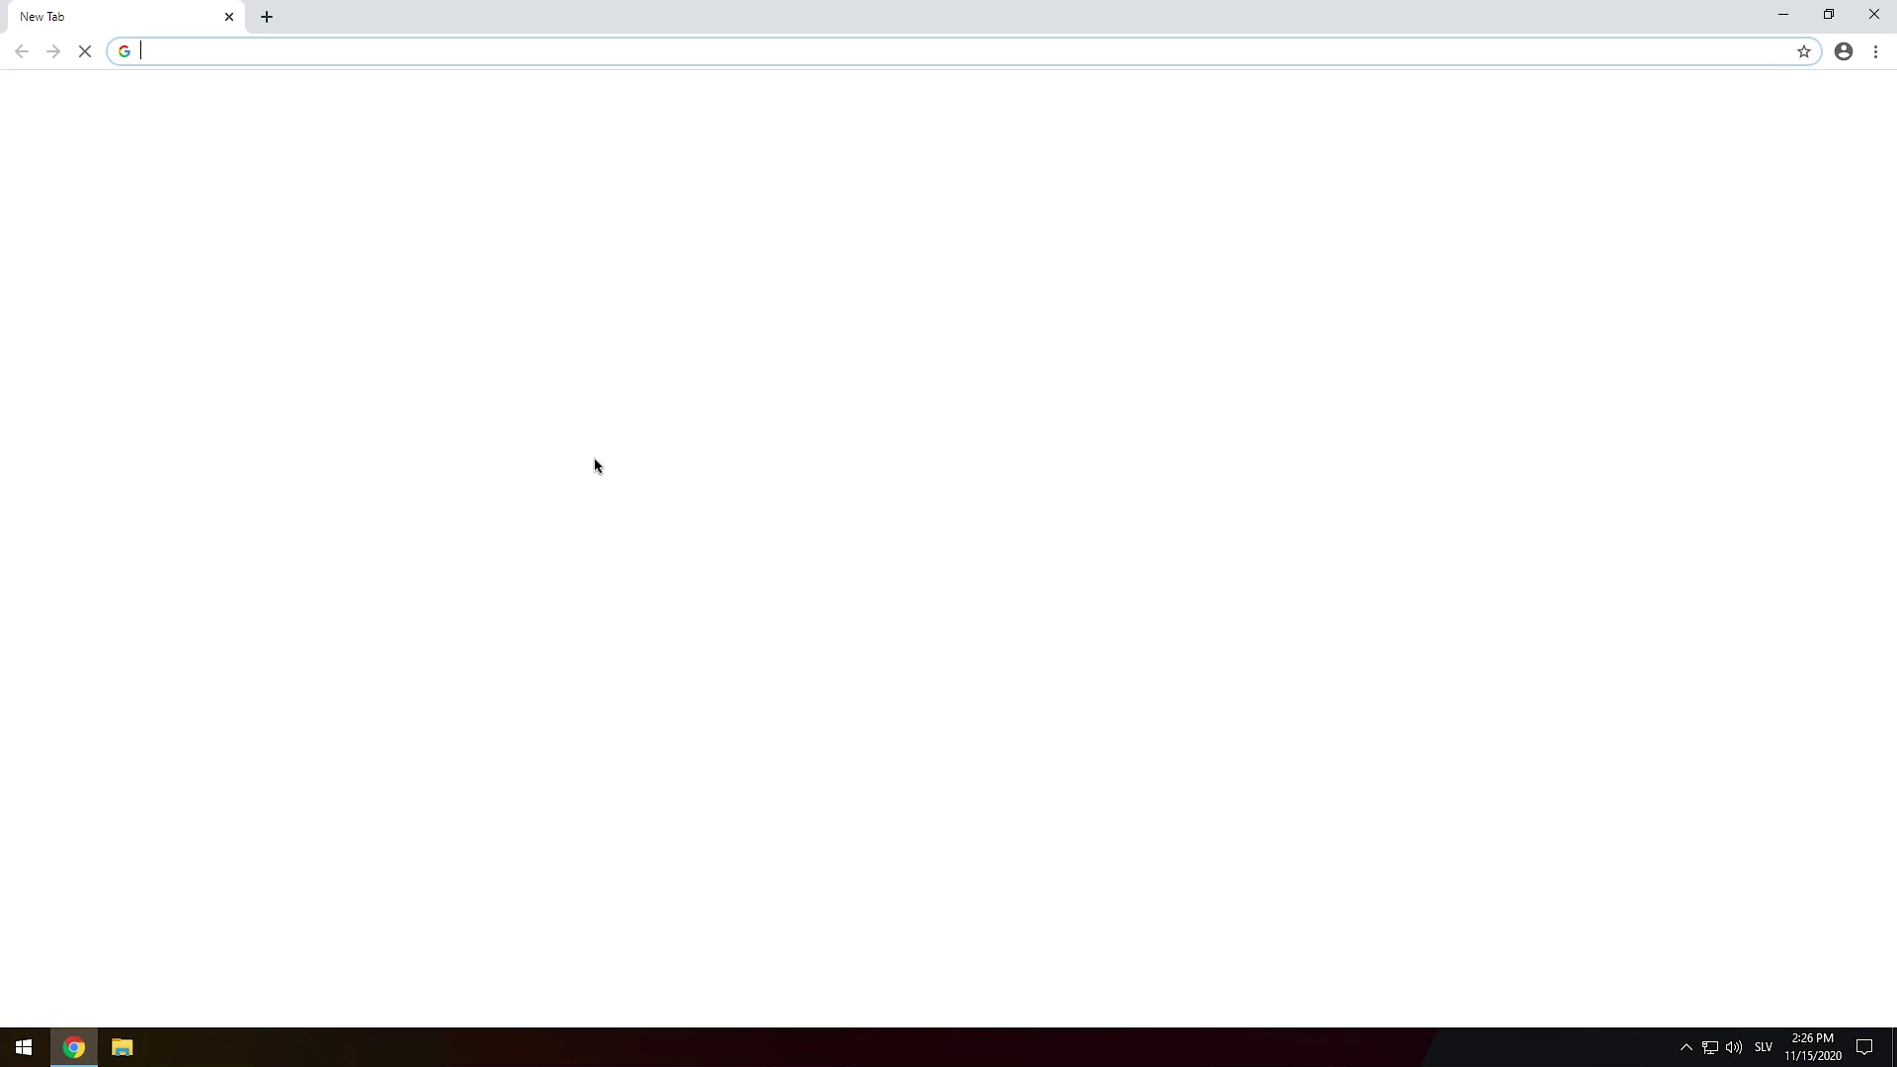
{"action": "left_click", "coordinate": [754, 388]}
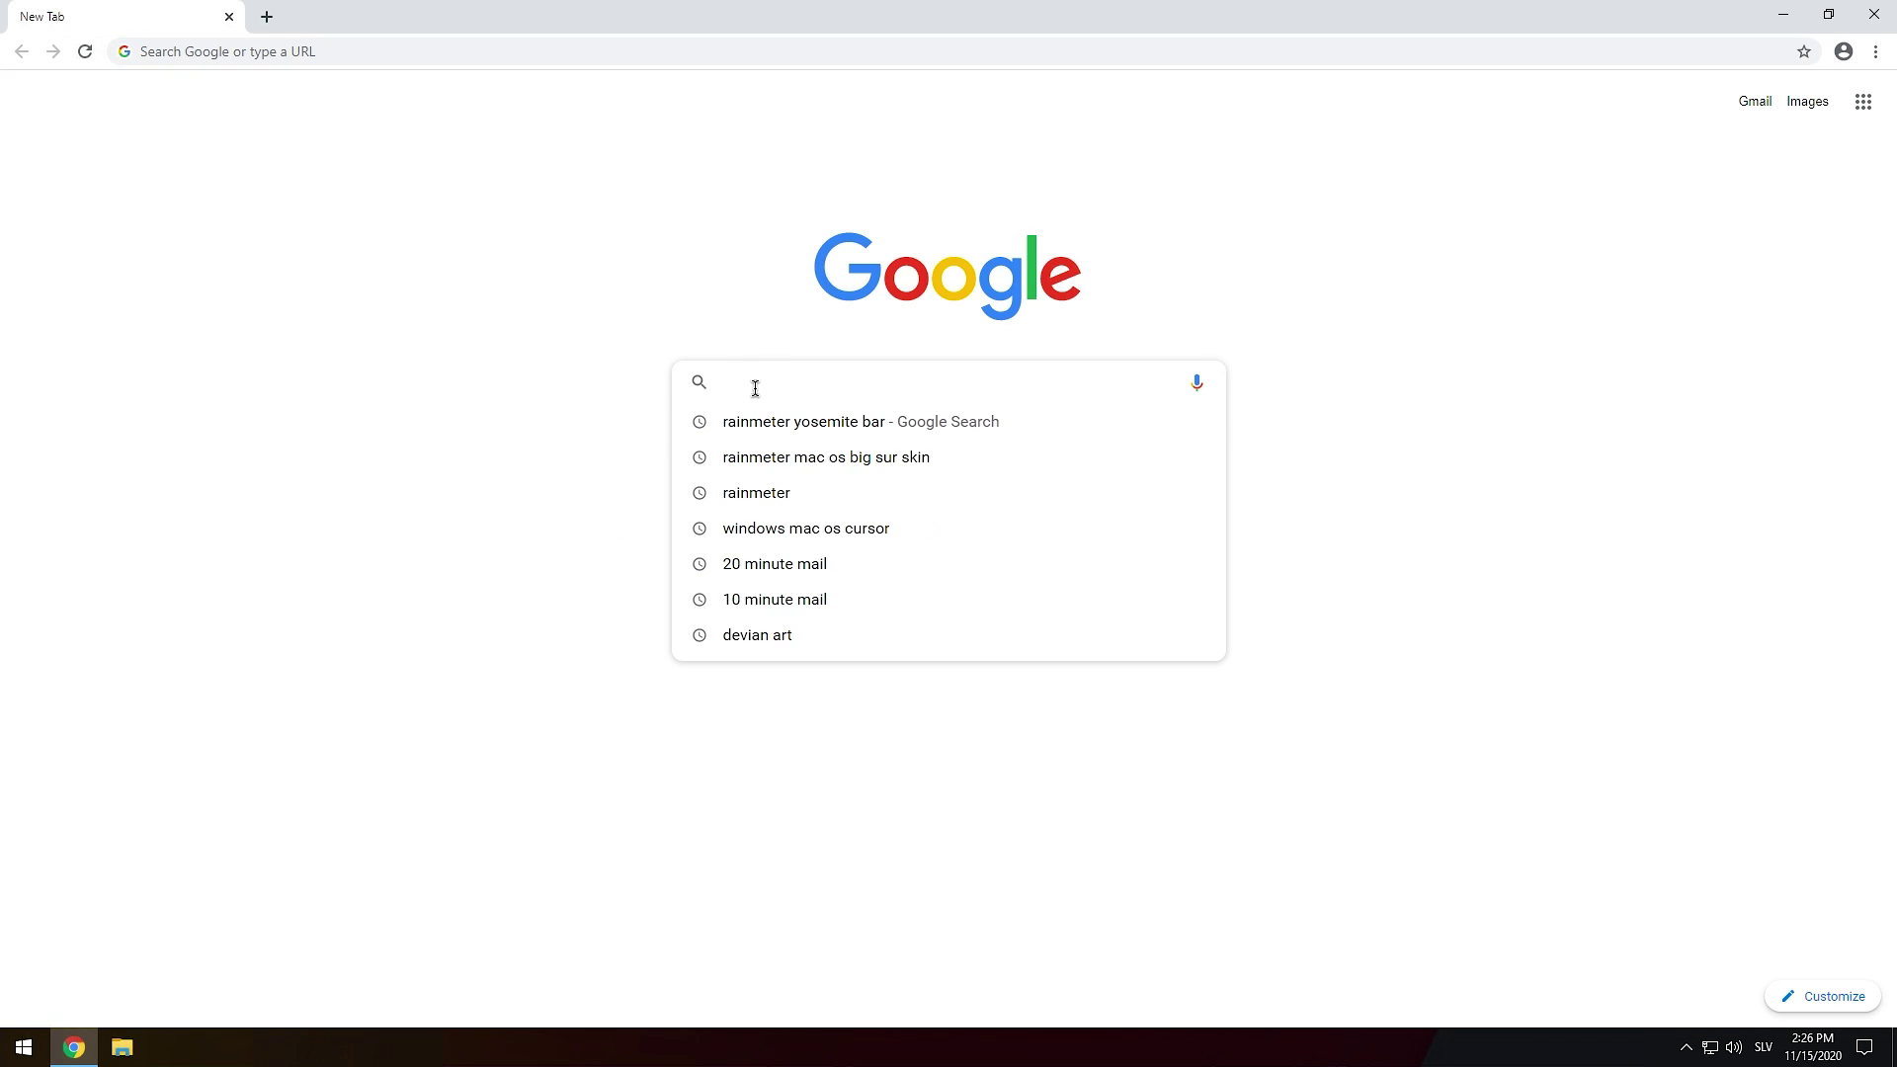
{"action": "type", "text": "rocket dock"}
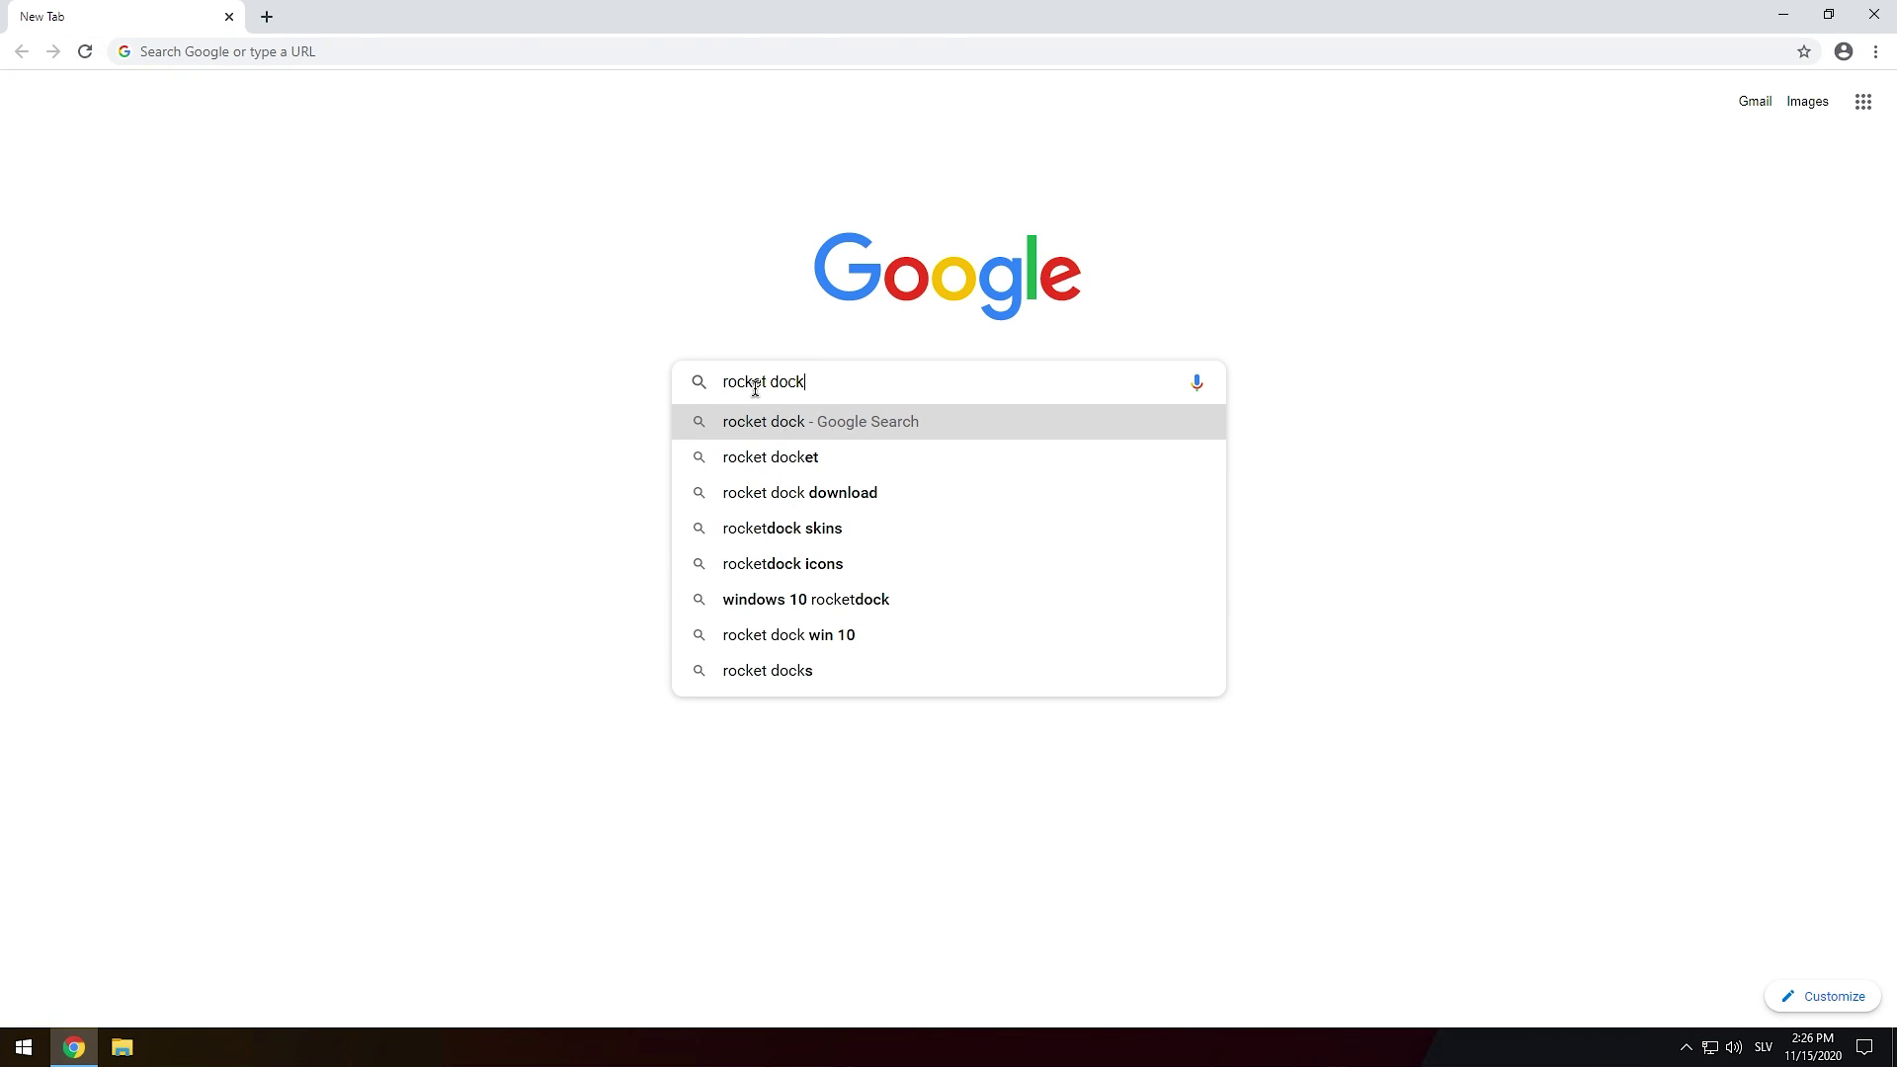
{"action": "key", "text": "Return"}
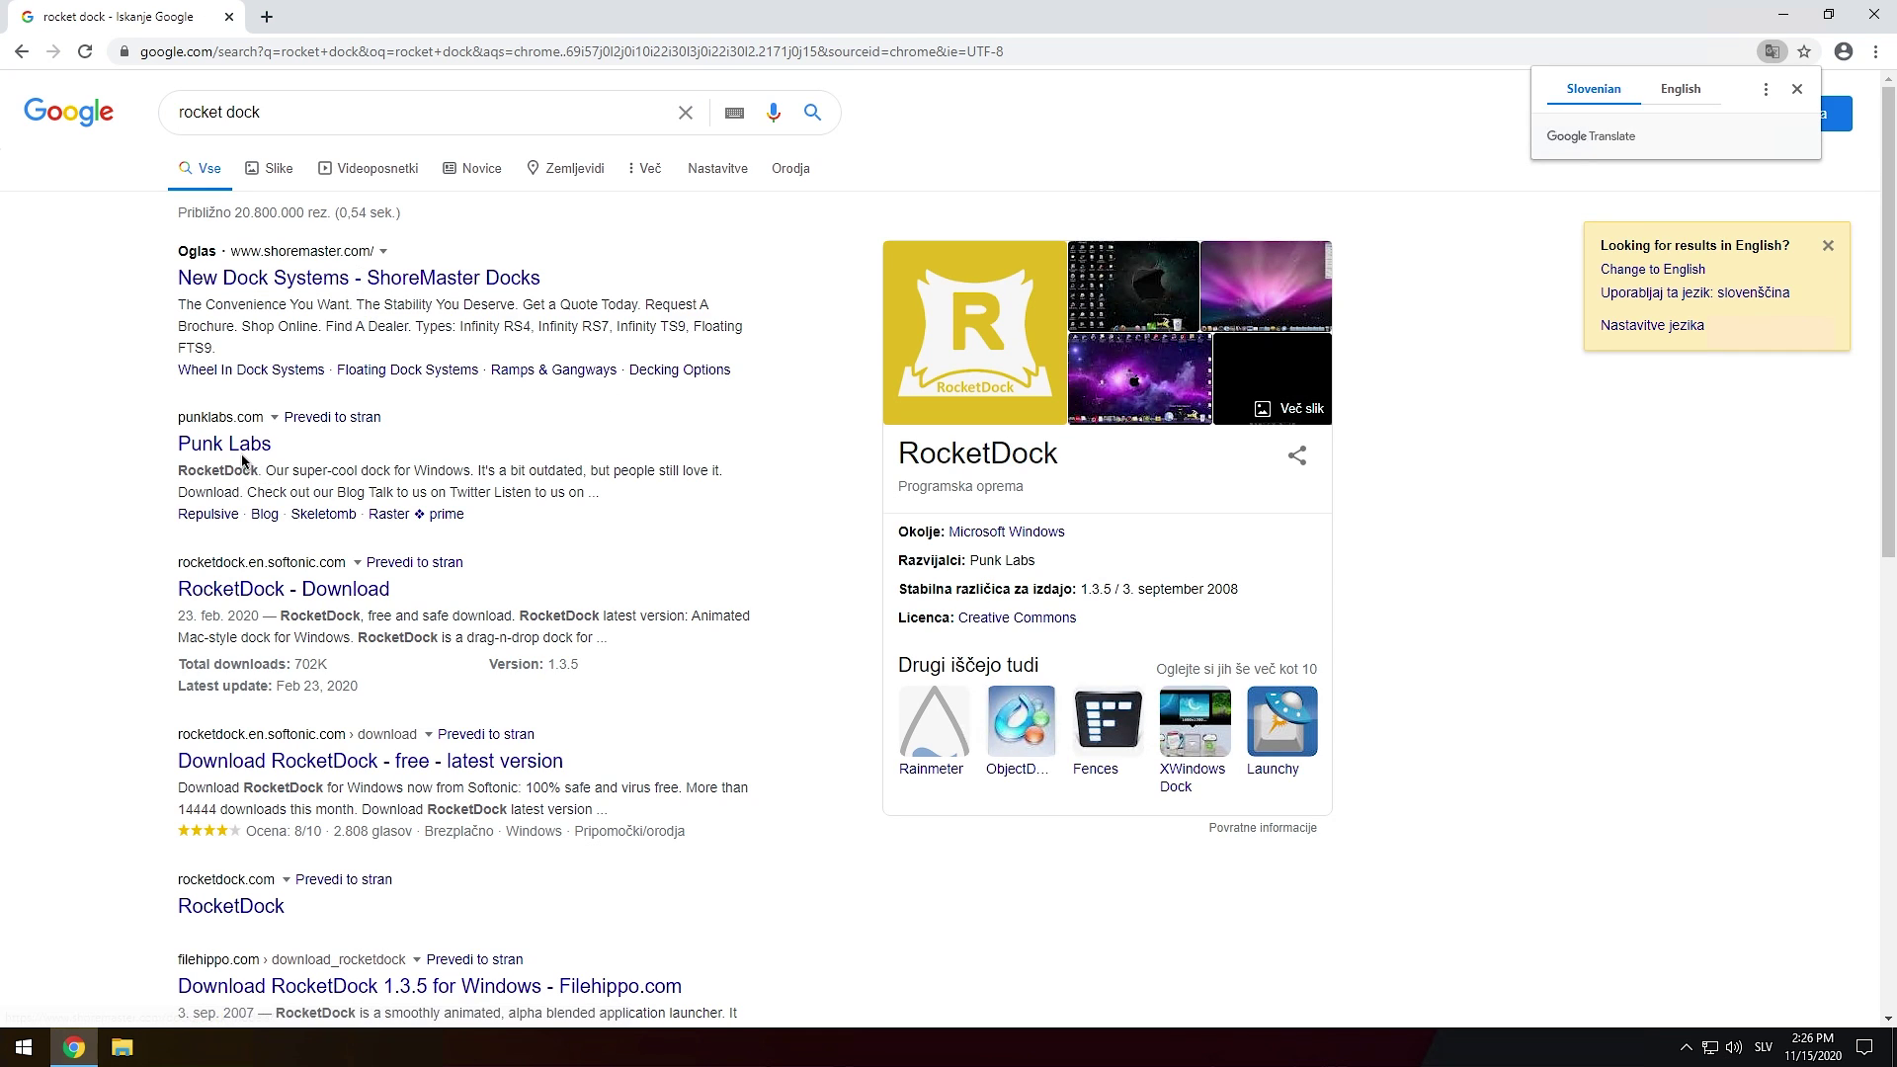
Open the Punk Labs website from the results and download the RocketDock installer.
{"action": "left_click", "coordinate": [243, 454]}
{"action": "scroll", "coordinate": [975, 788], "scroll_direction": "down", "scroll_amount": 14}
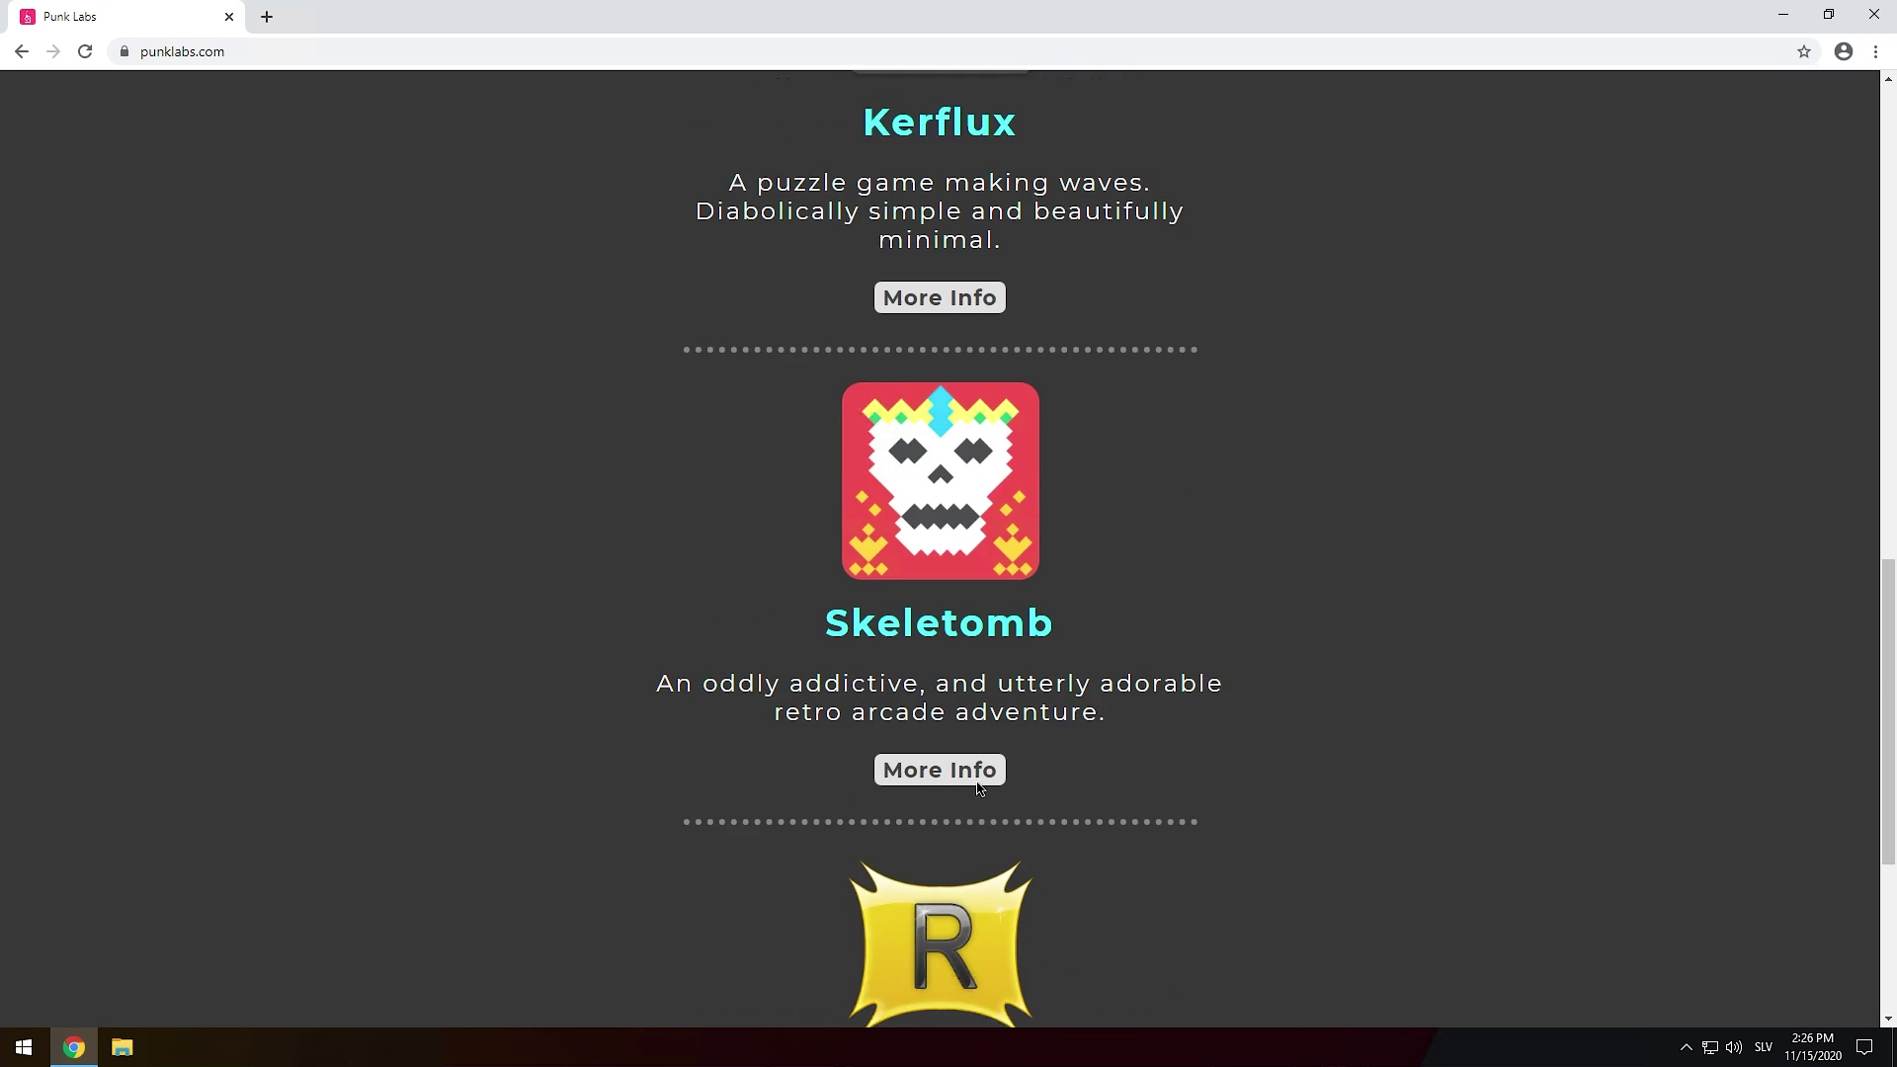
{"action": "scroll", "coordinate": [975, 788], "scroll_direction": "down", "scroll_amount": 4}
{"action": "left_click", "coordinate": [981, 856]}
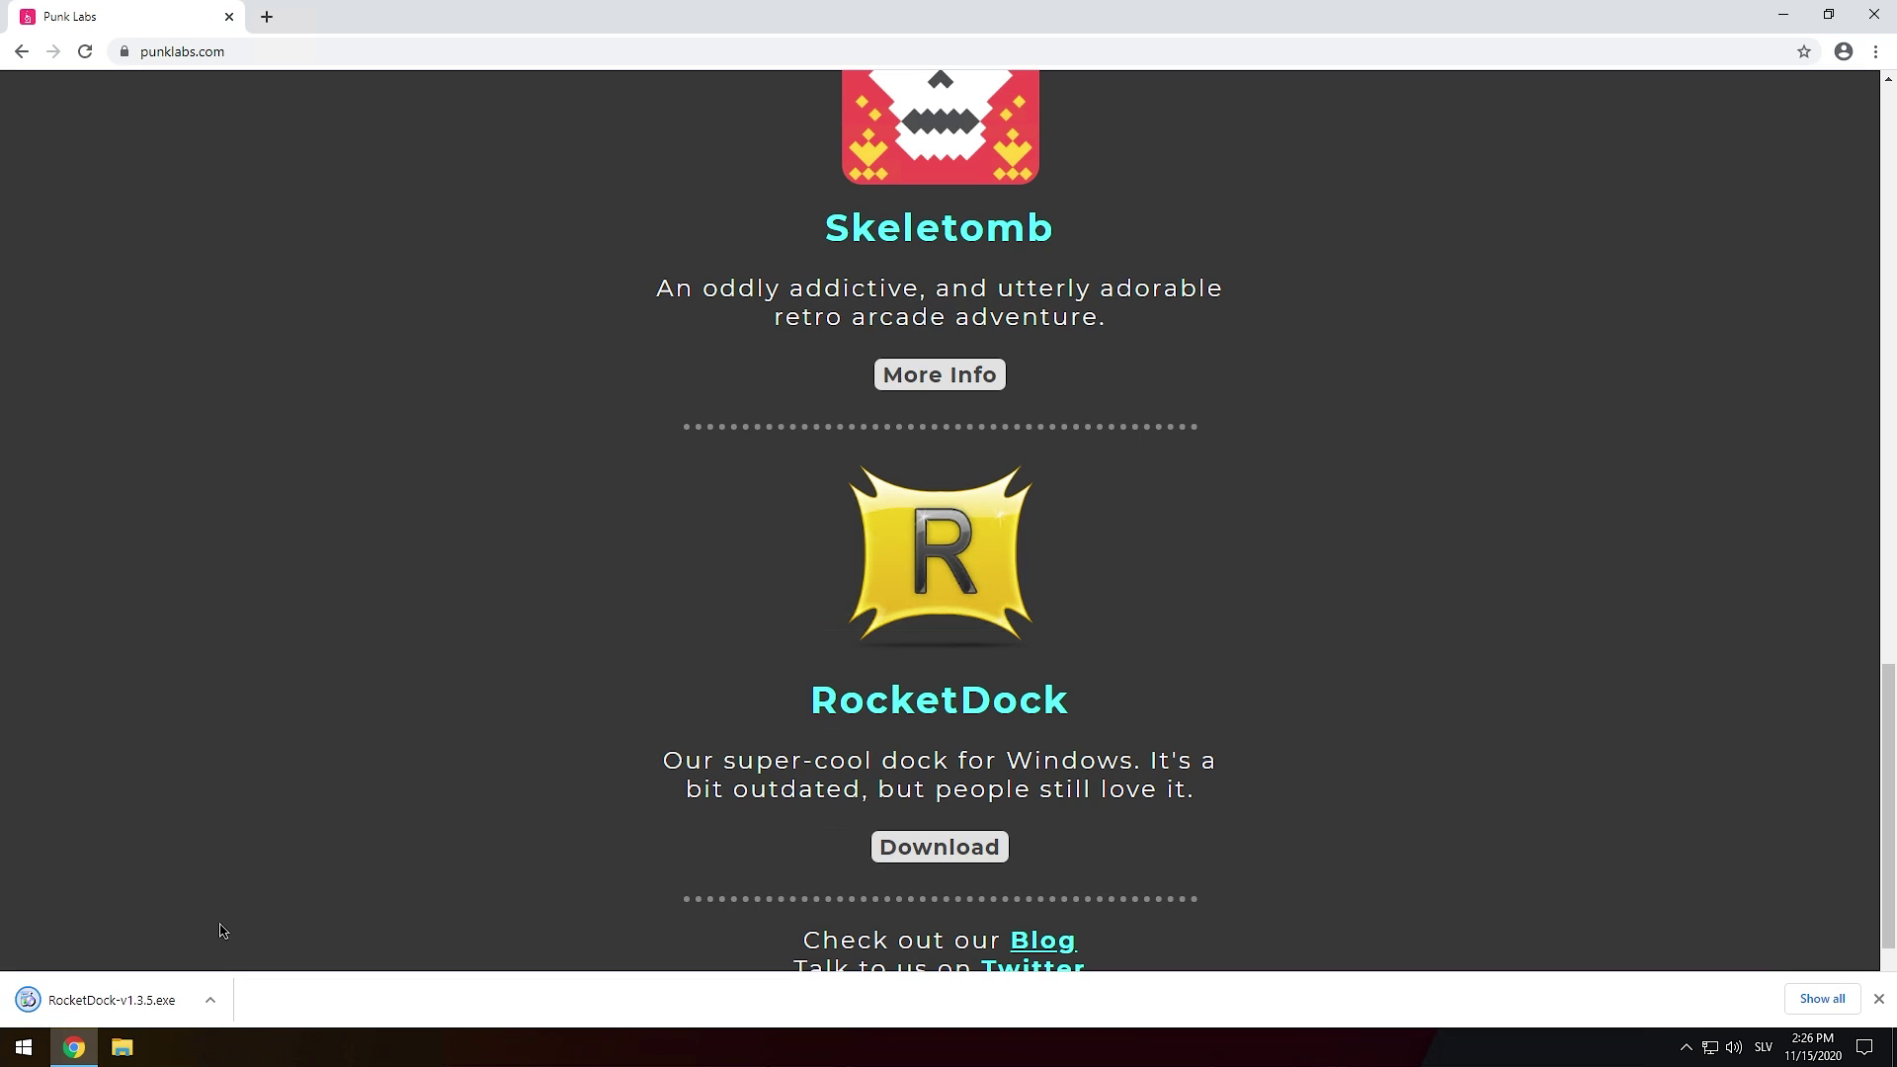
Run RocketDock-v1.3.5.exe in English, accept the license, and install to C:\Program Files (x86)\RocketDock without a desktop icon.
{"action": "left_click", "coordinate": [148, 1000]}
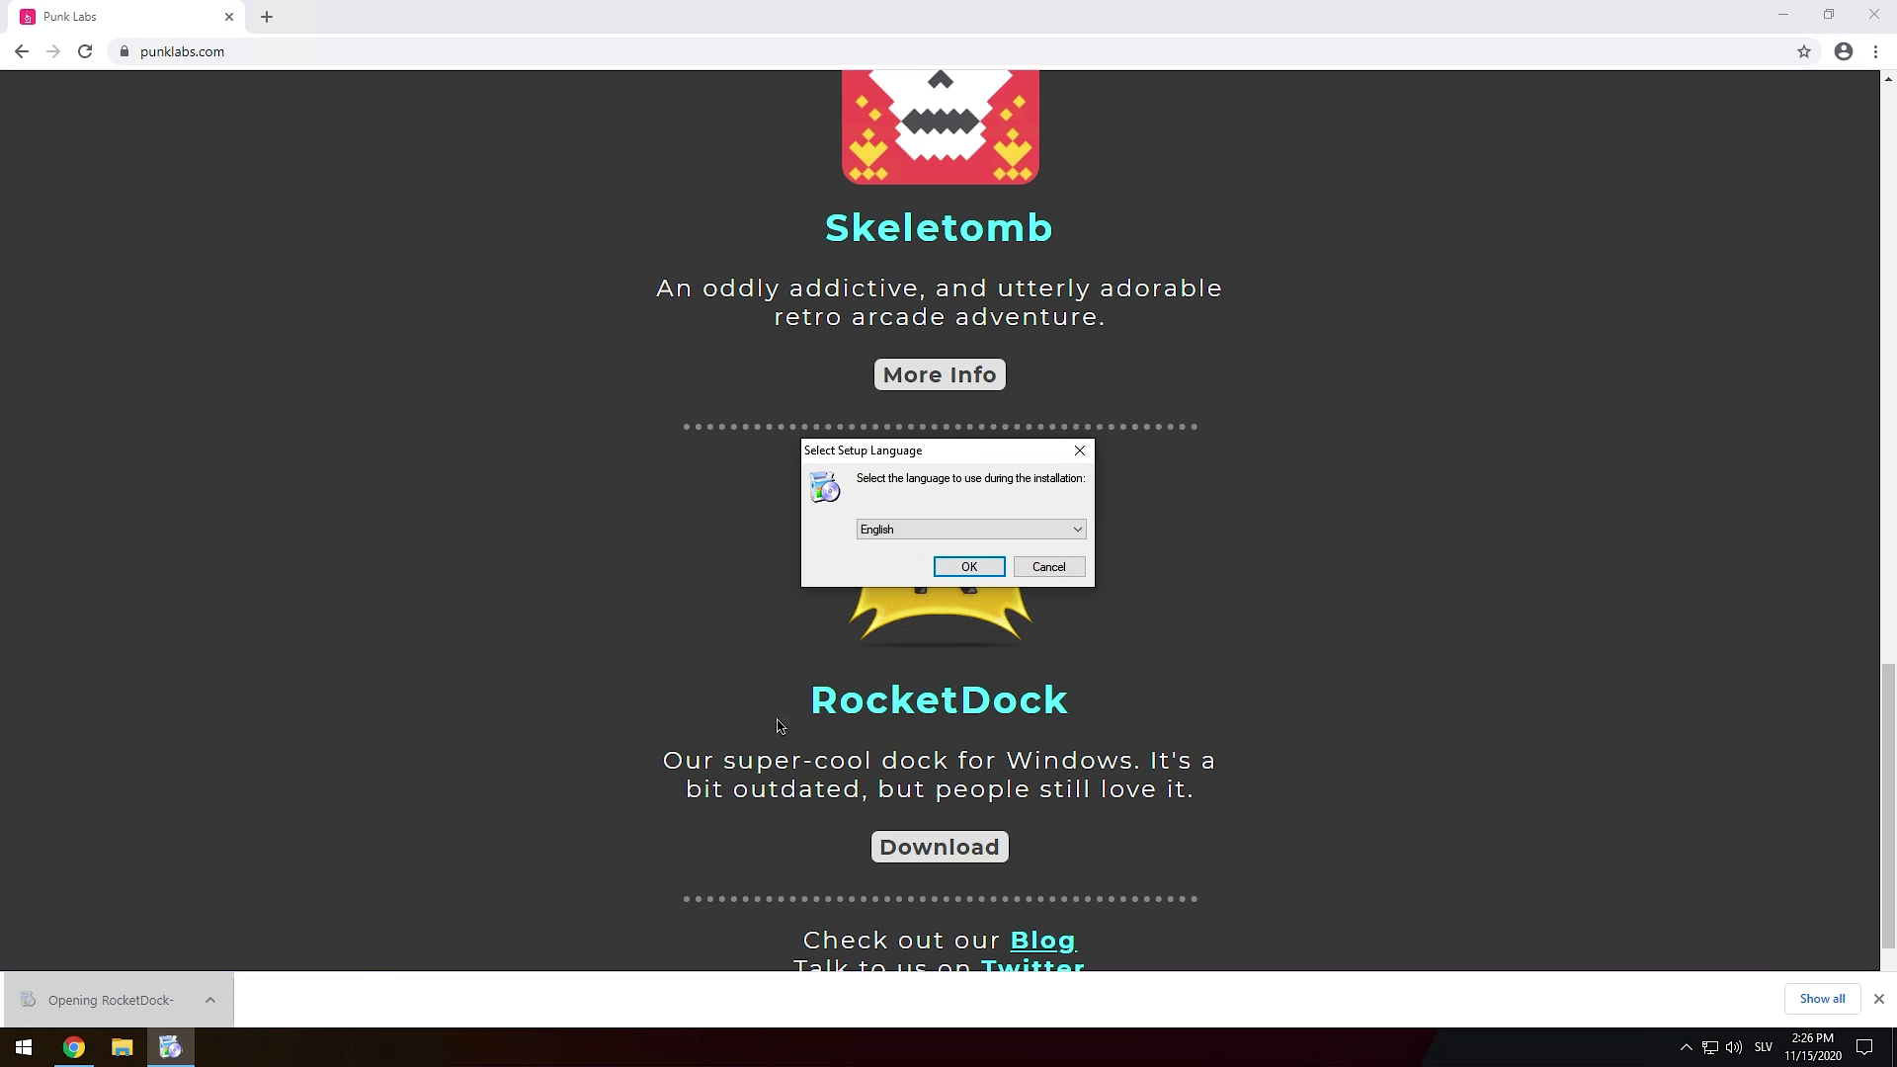
{"action": "left_click", "coordinate": [969, 567]}
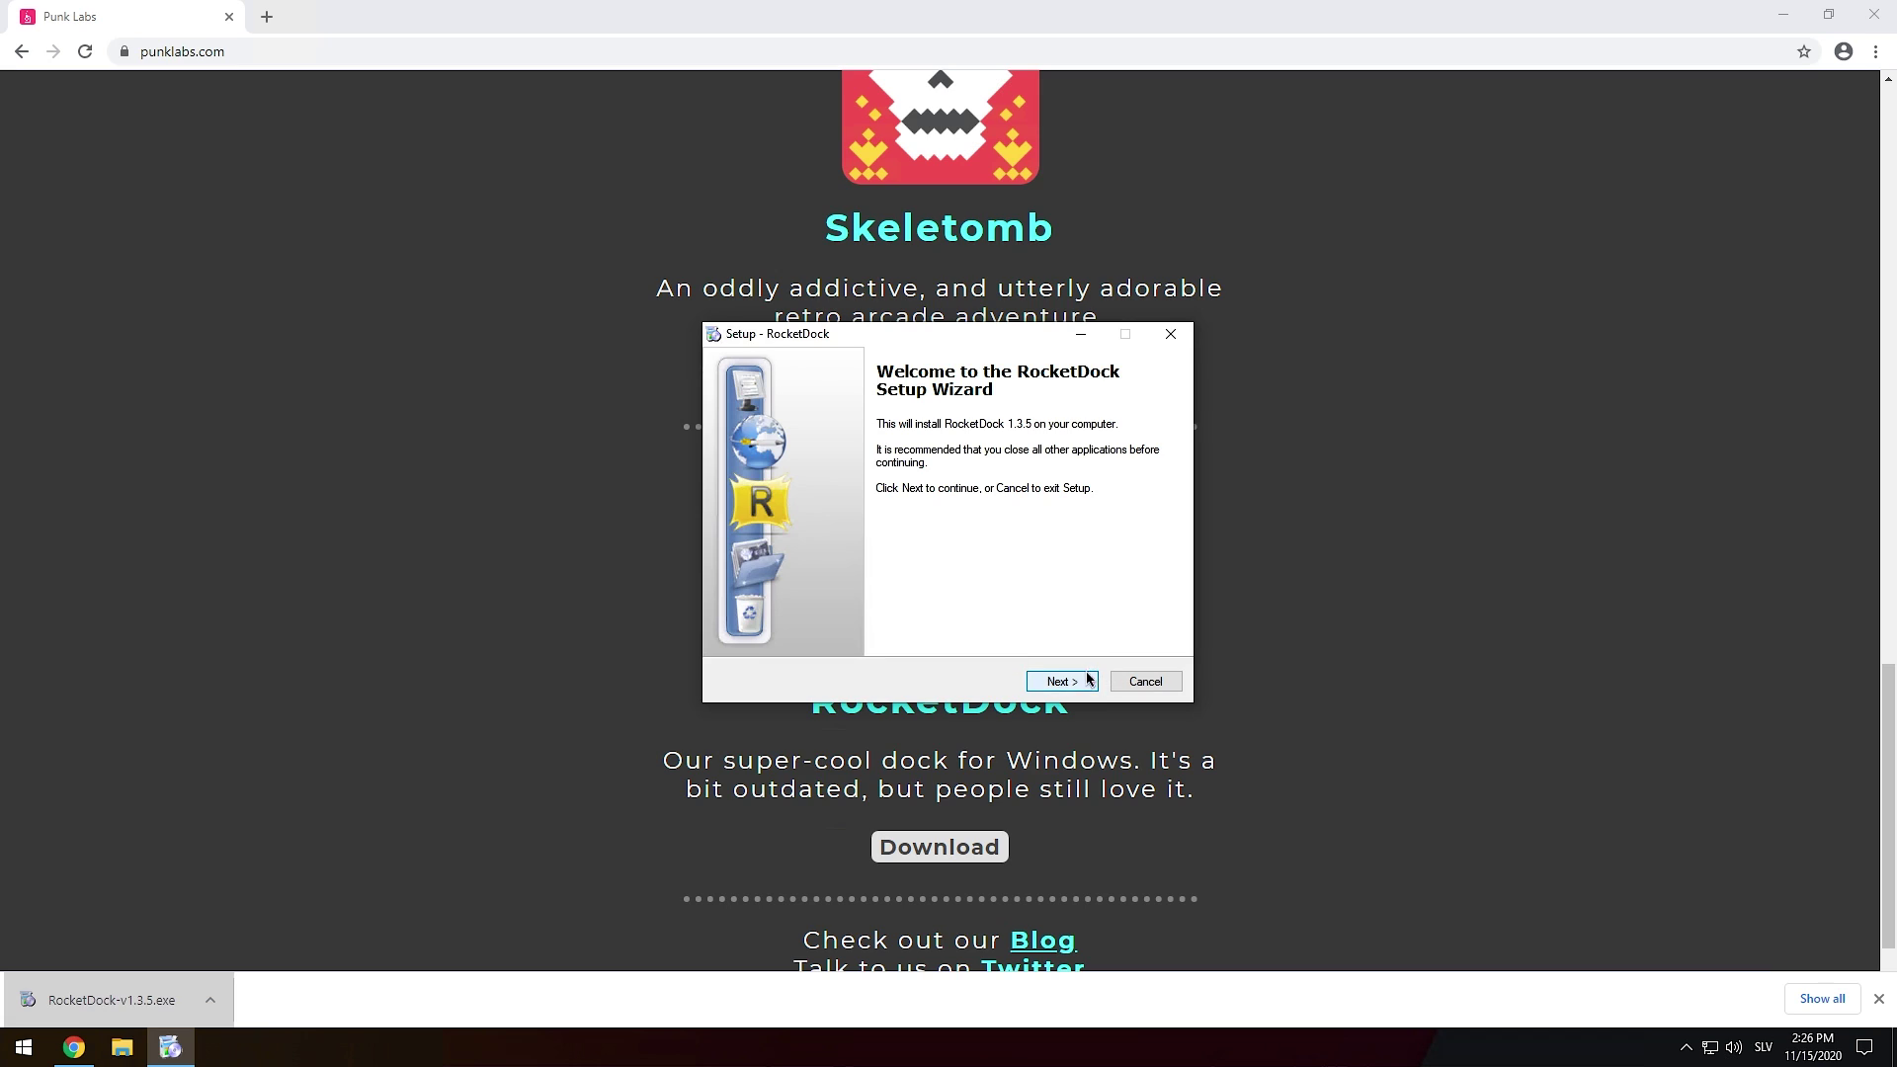
{"action": "left_click", "coordinate": [1085, 678]}
{"action": "left_click", "coordinate": [826, 623]}
{"action": "left_click", "coordinate": [1077, 679]}
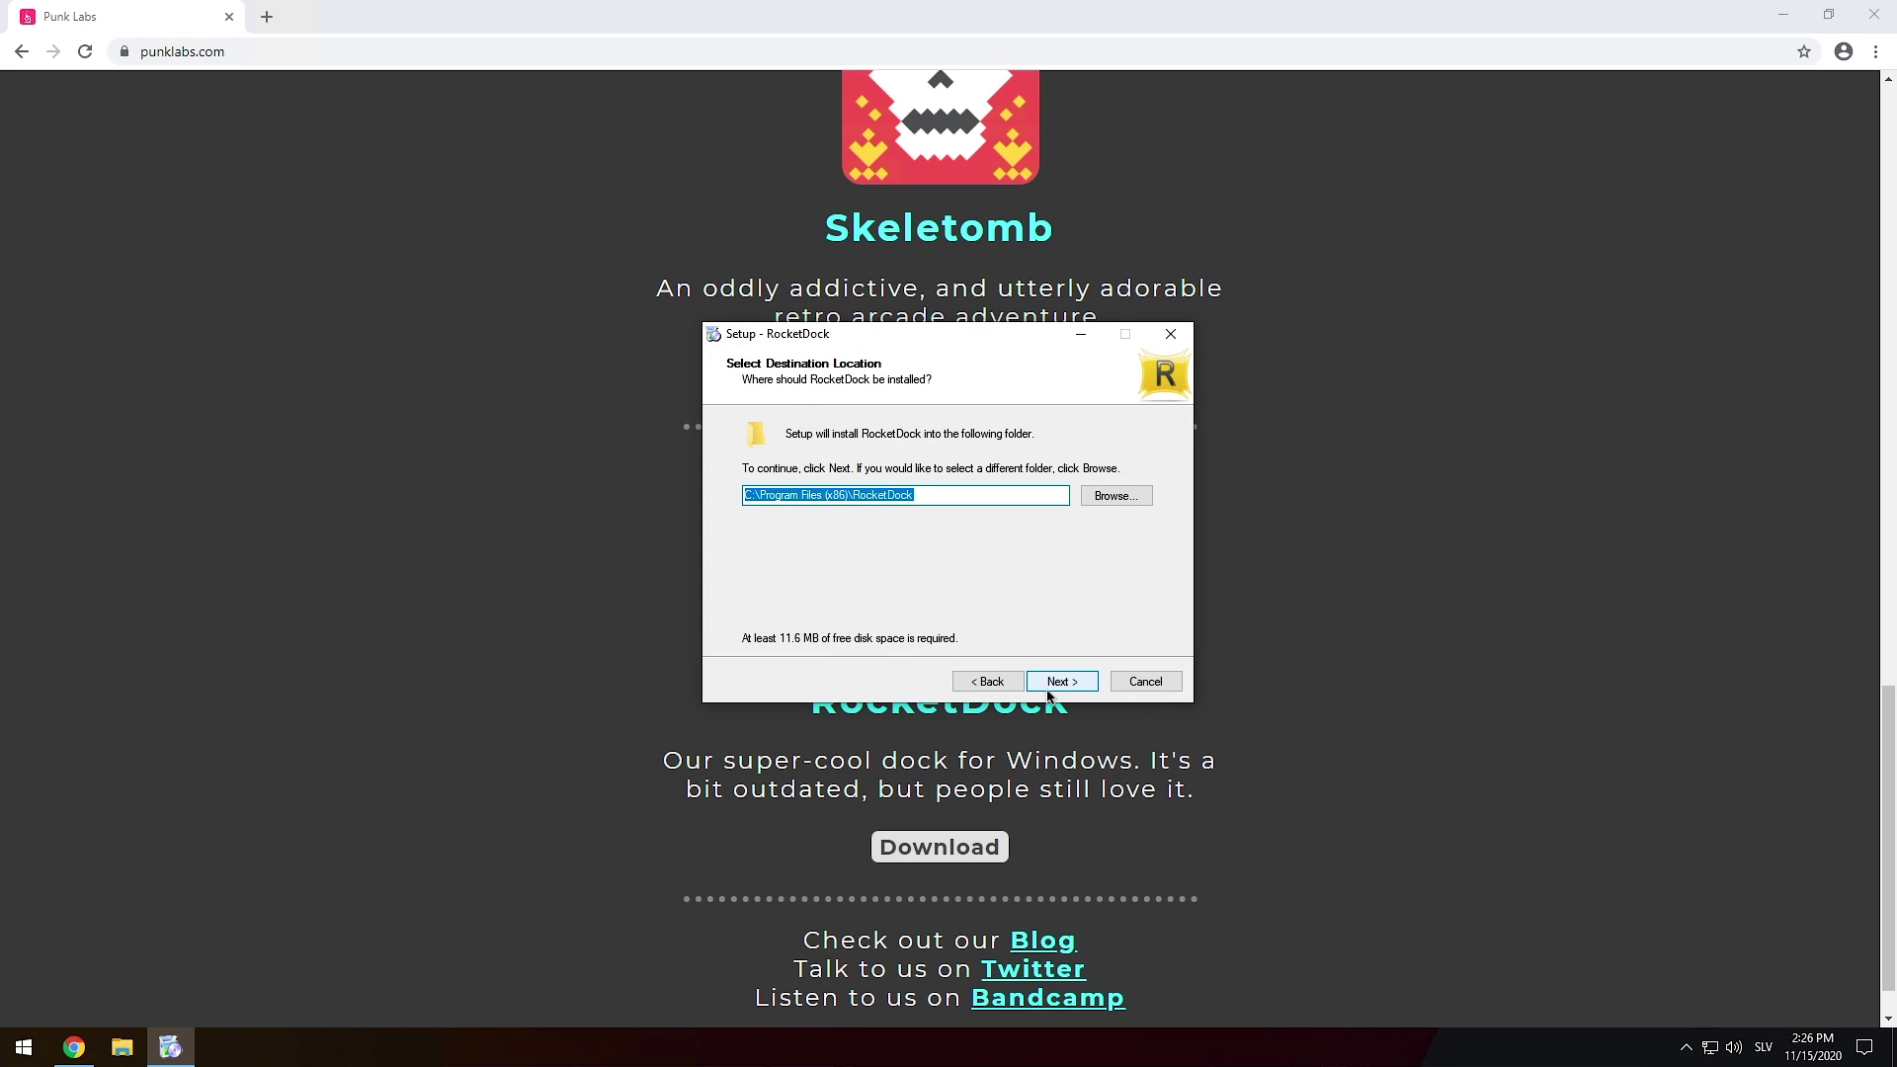
{"action": "left_click", "coordinate": [1052, 680]}
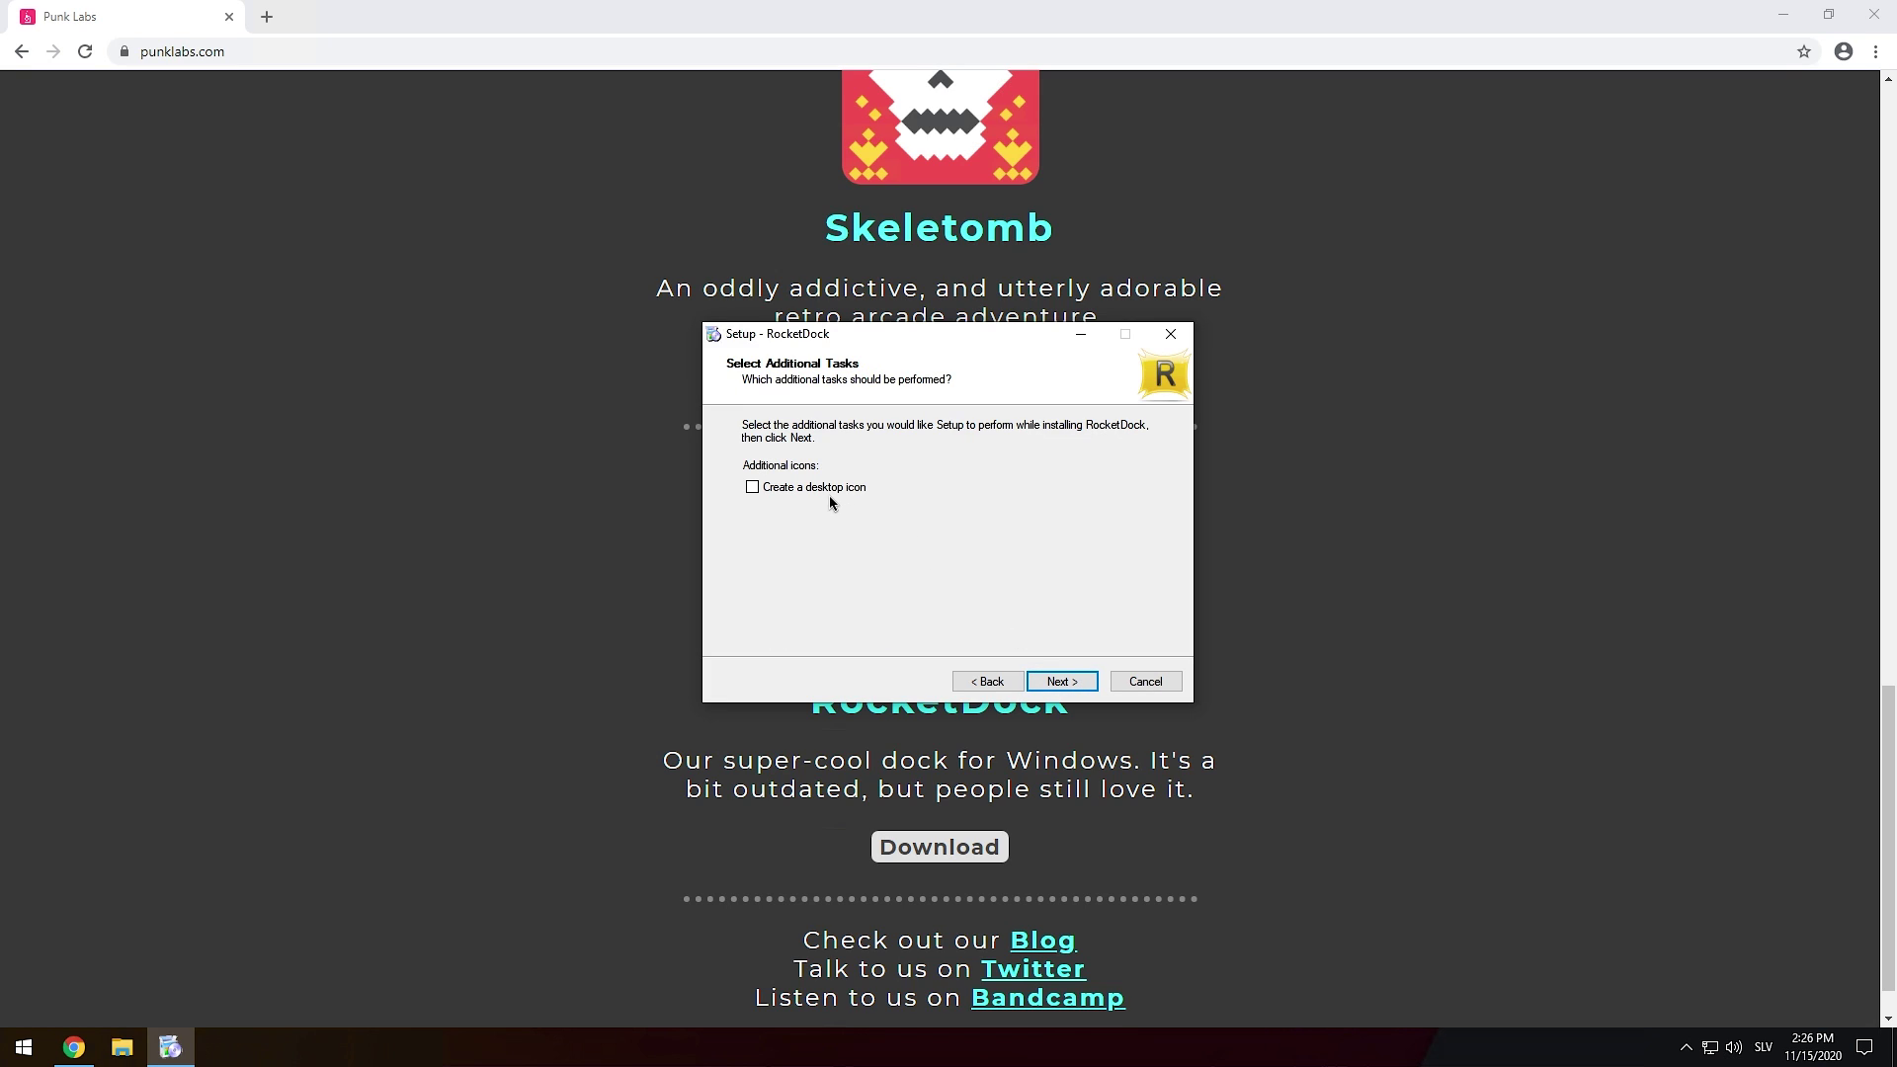
{"action": "left_click", "coordinate": [1029, 678]}
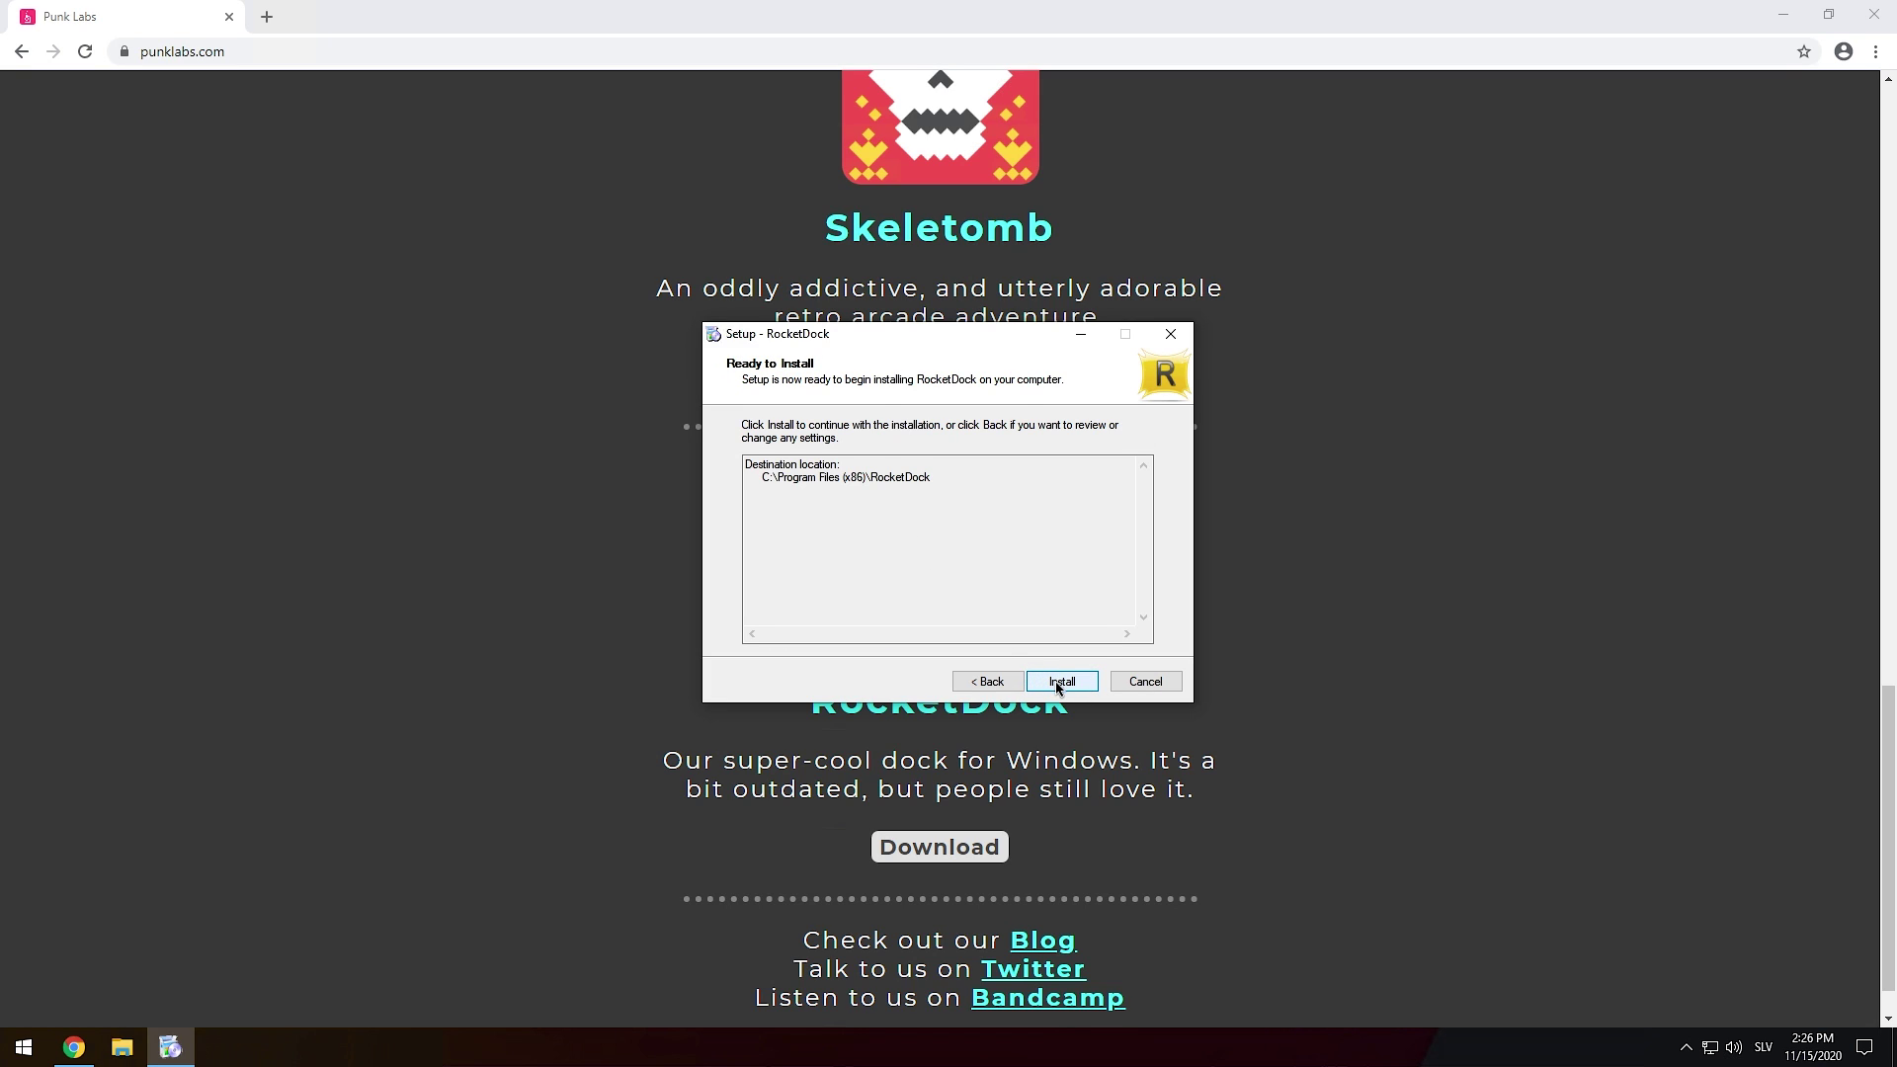
{"action": "left_click", "coordinate": [1056, 686]}
{"action": "left_click", "coordinate": [1067, 682]}
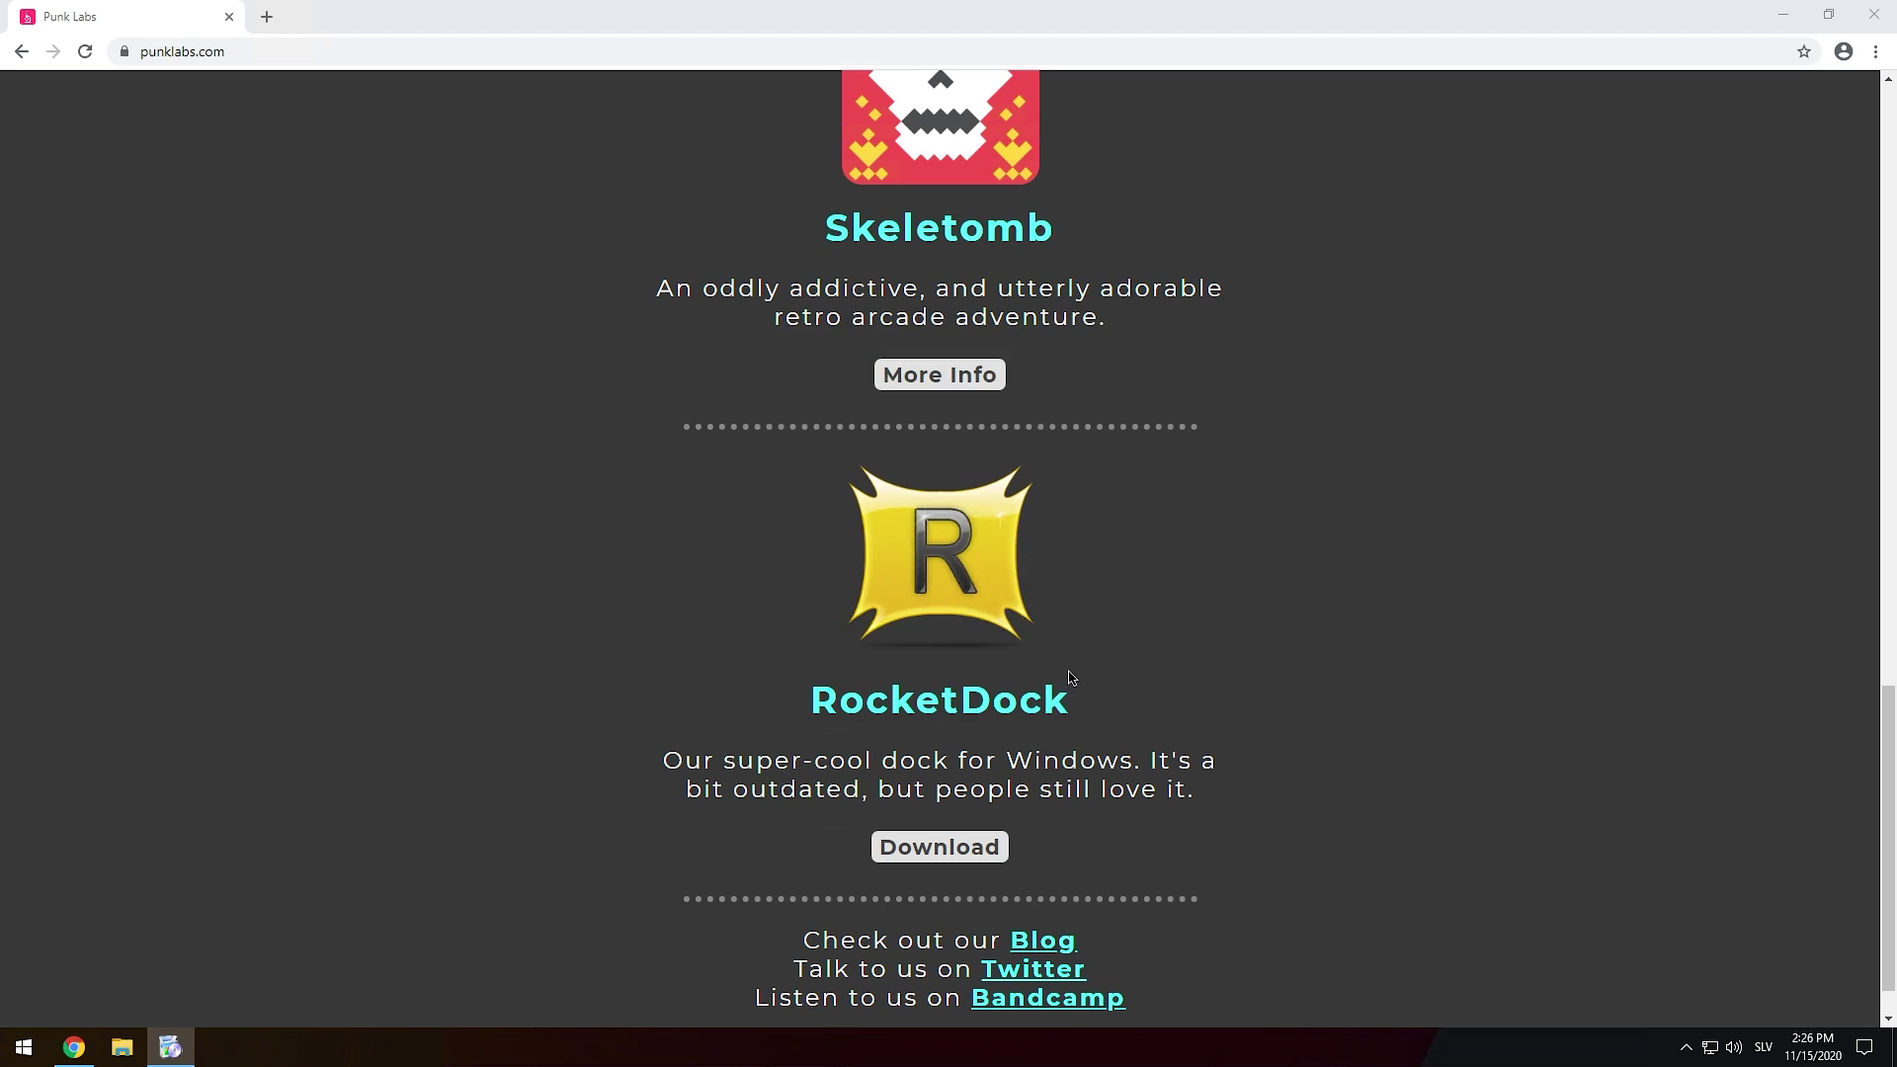
Close Chrome and launch the newly installed RocketDock.
{"action": "left_click", "coordinate": [1874, 14]}
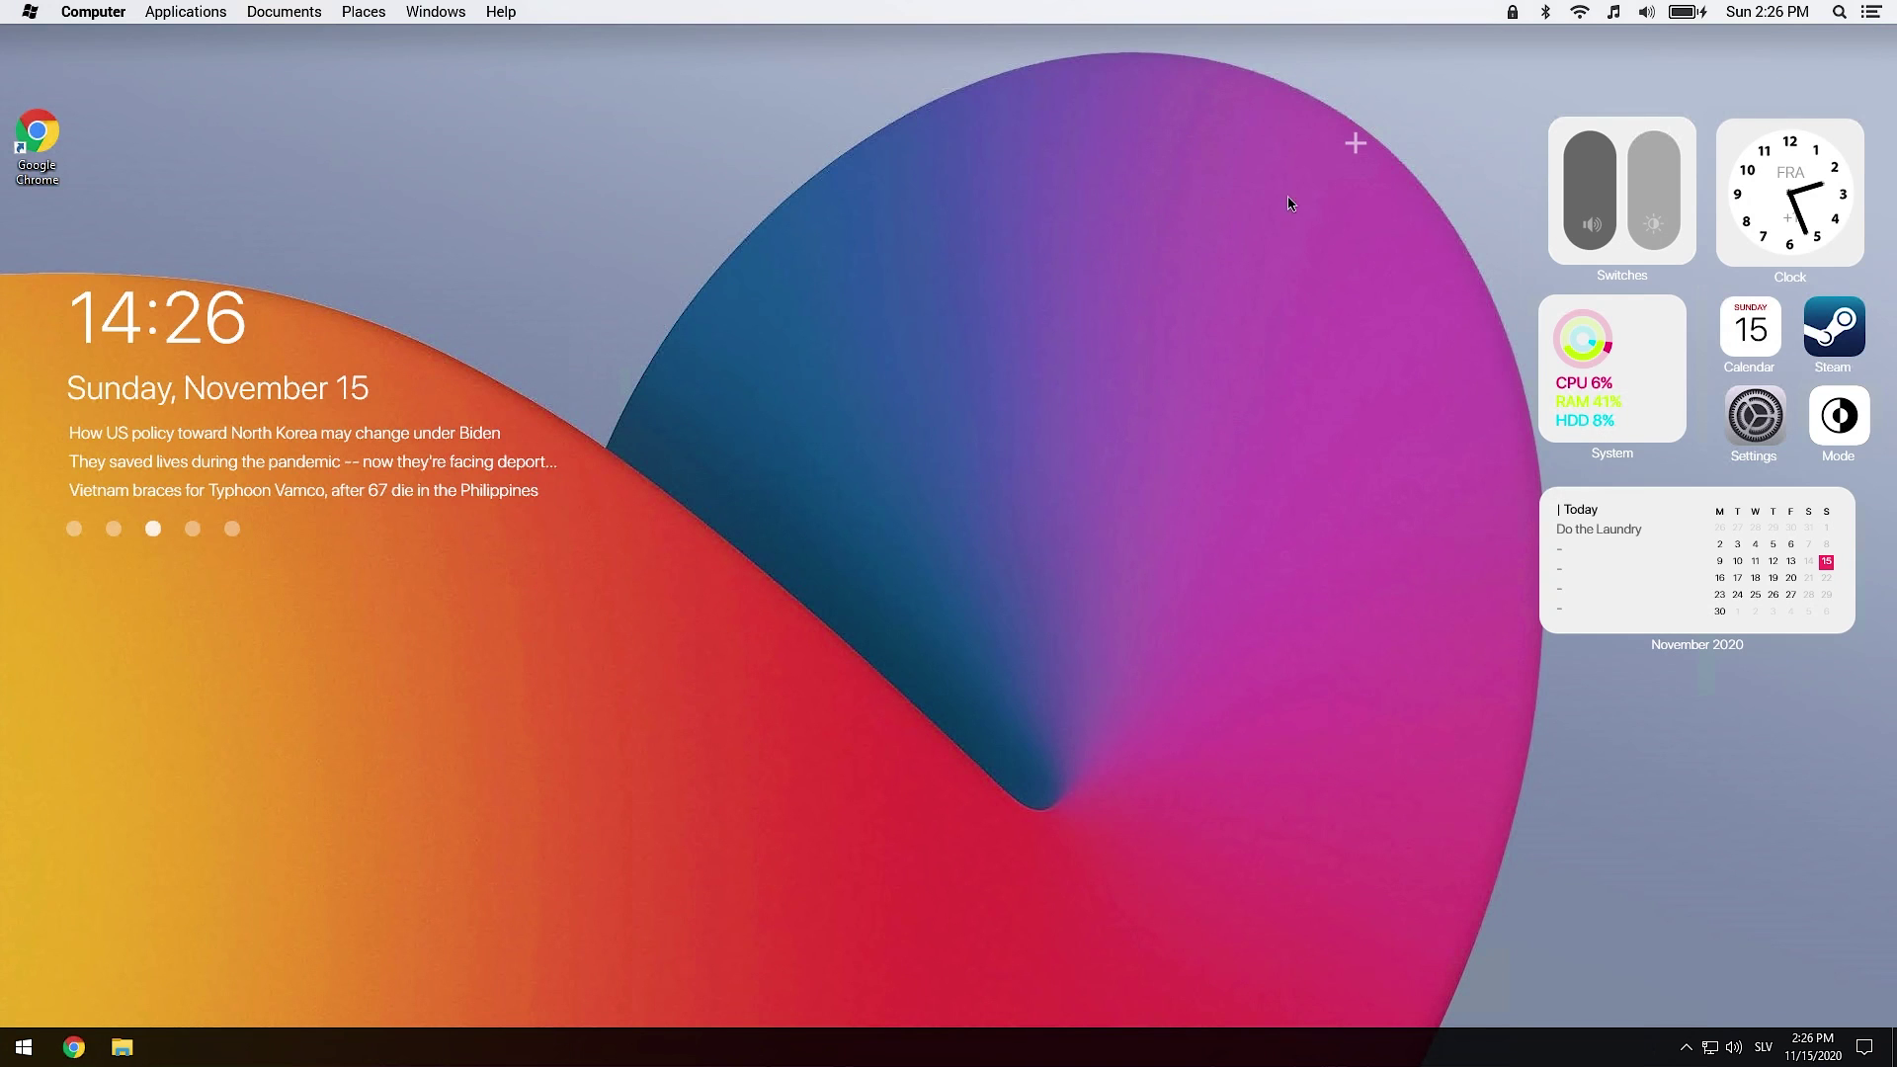
{"action": "key", "text": "super"}
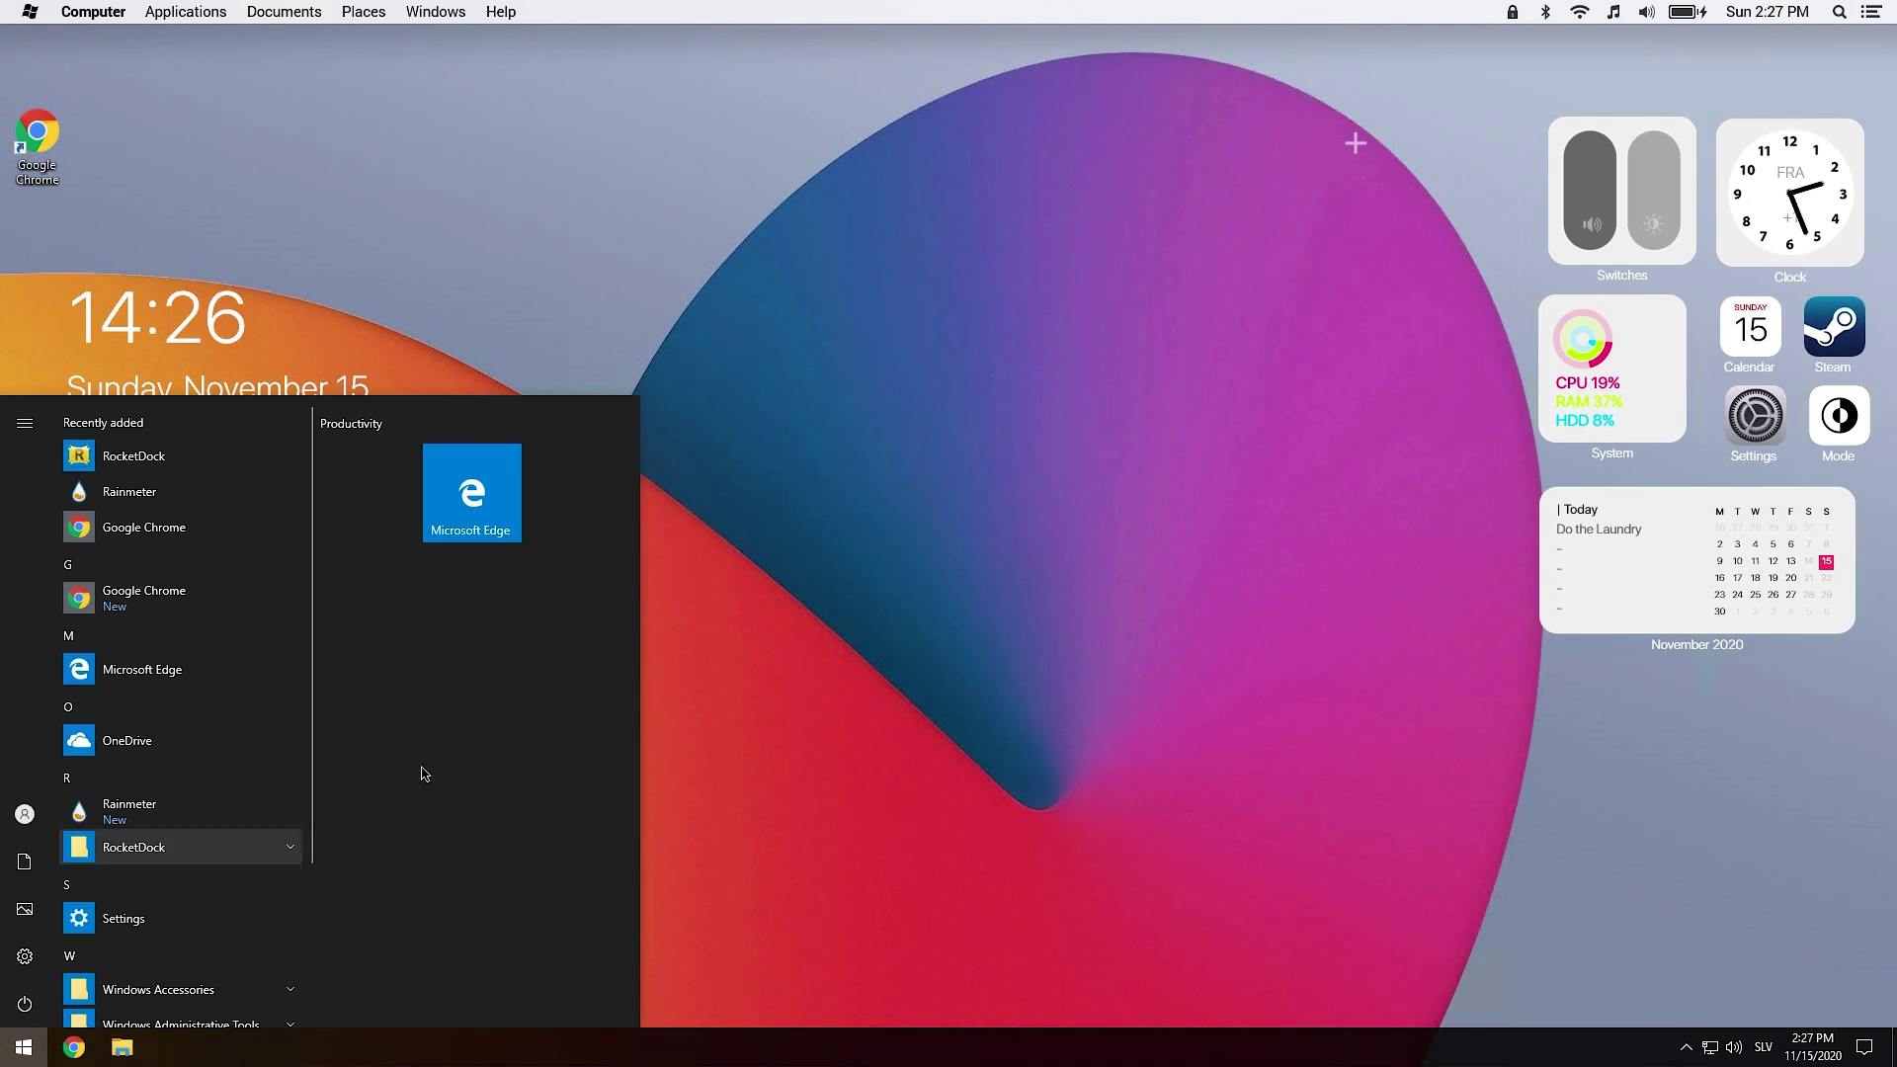
{"action": "left_click", "coordinate": [139, 460]}
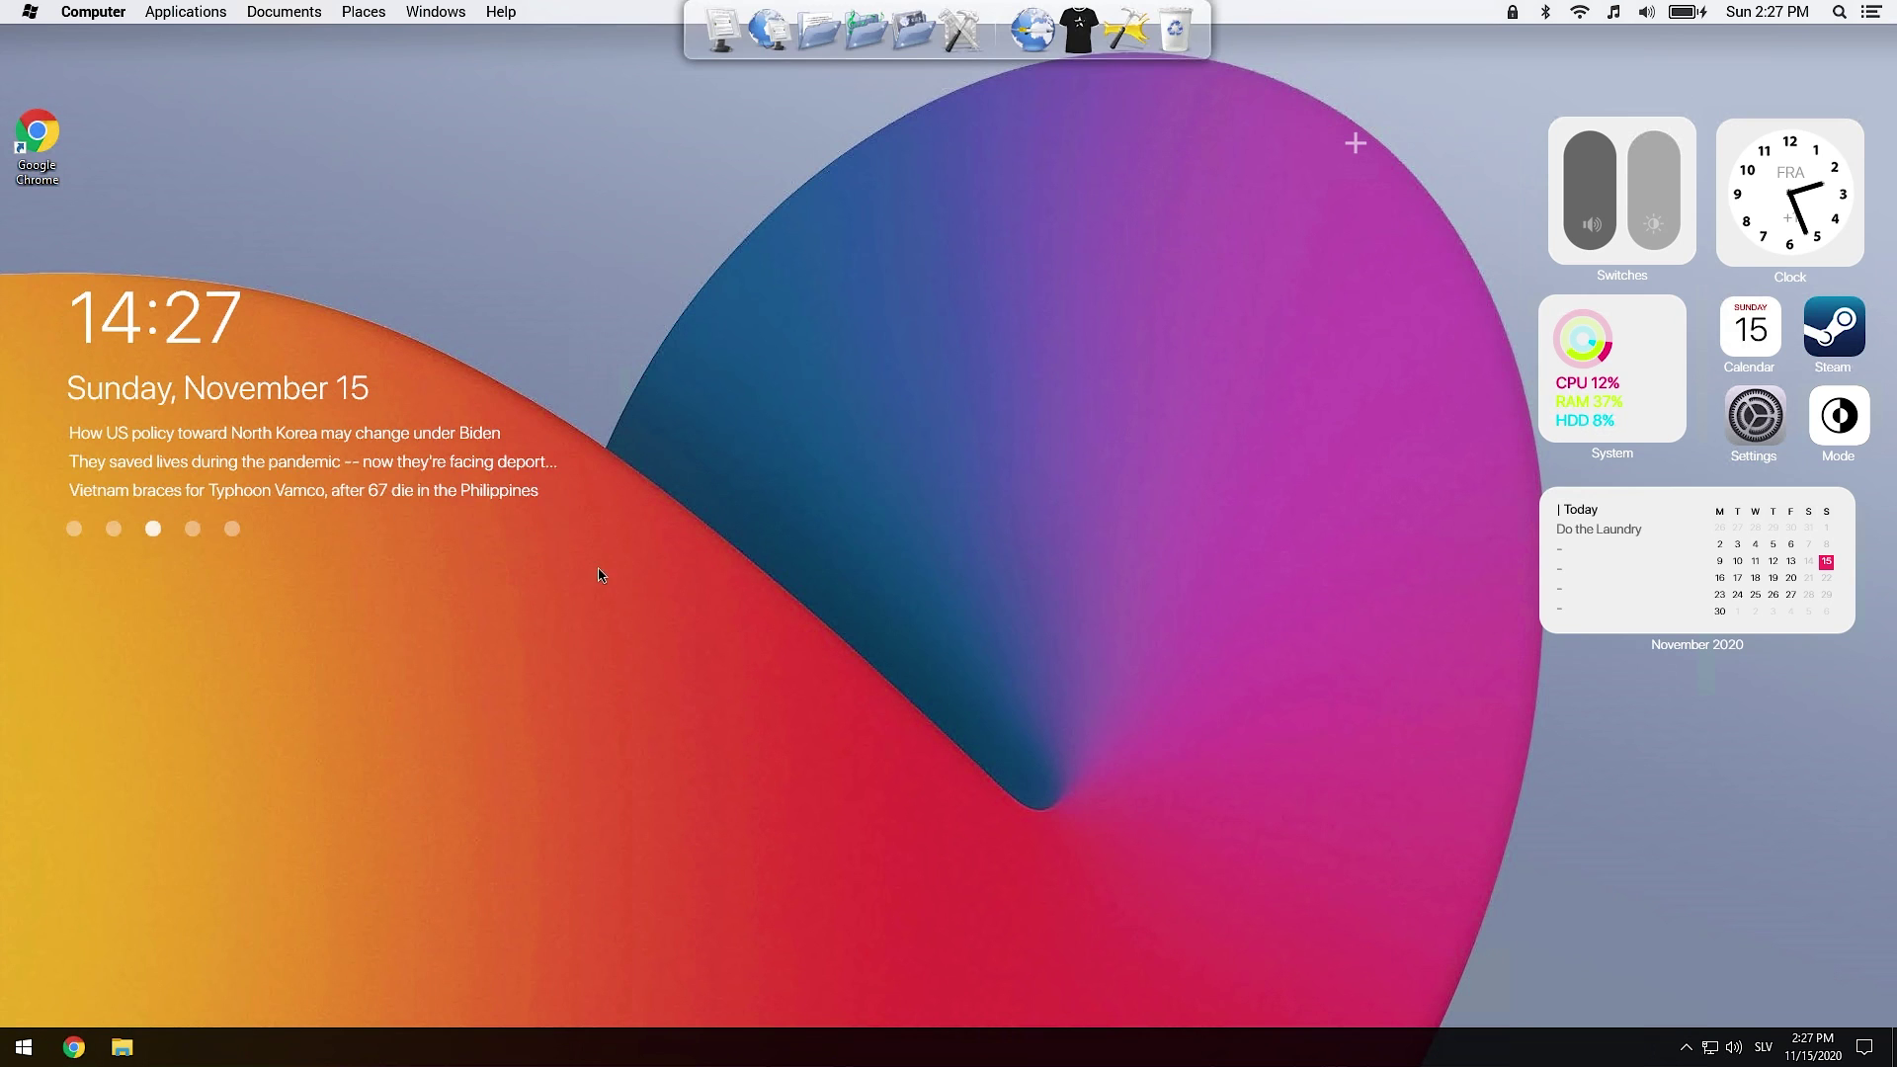
Open Dock Settings and enable Run at Startup, Minimize Windows to the Dock, Disable Minimize Animations and Running Application Indicators.
{"action": "left_click", "coordinate": [1126, 37]}
{"action": "left_click", "coordinate": [875, 403]}
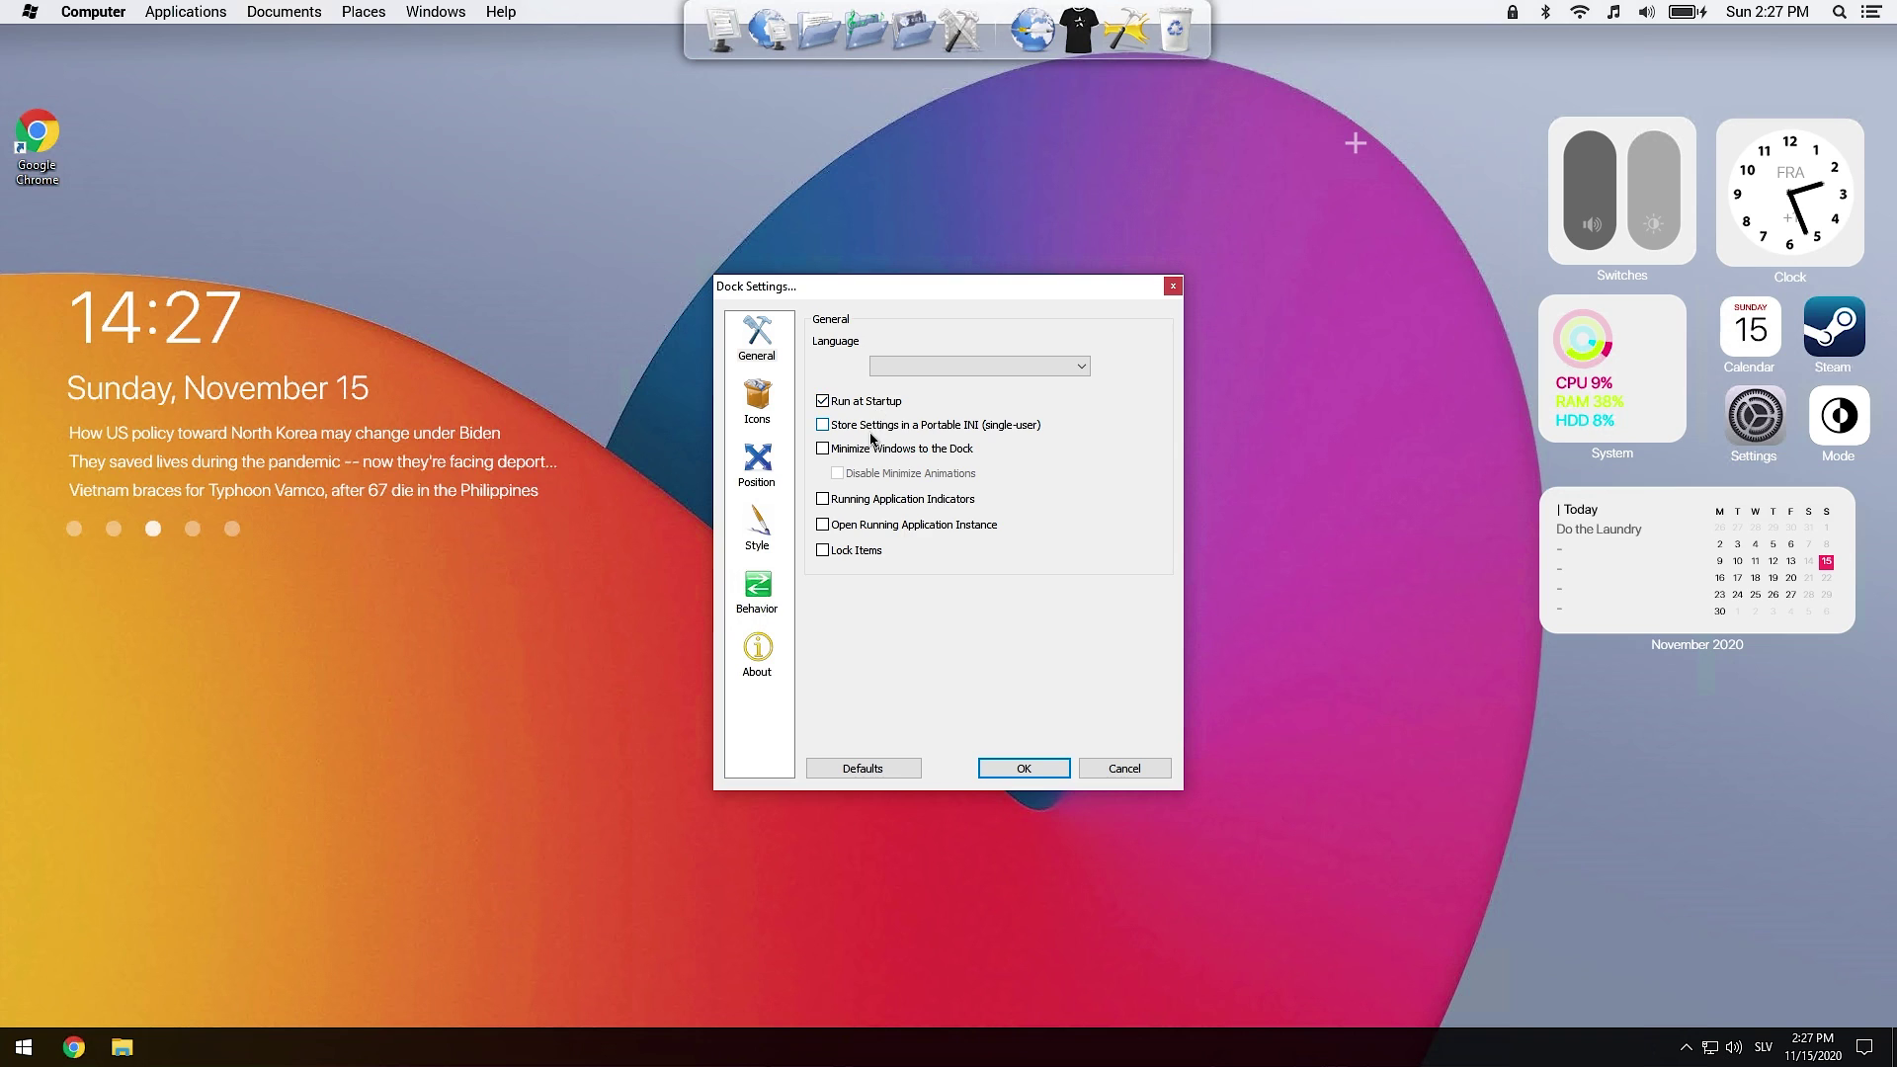
{"action": "left_click", "coordinate": [868, 451]}
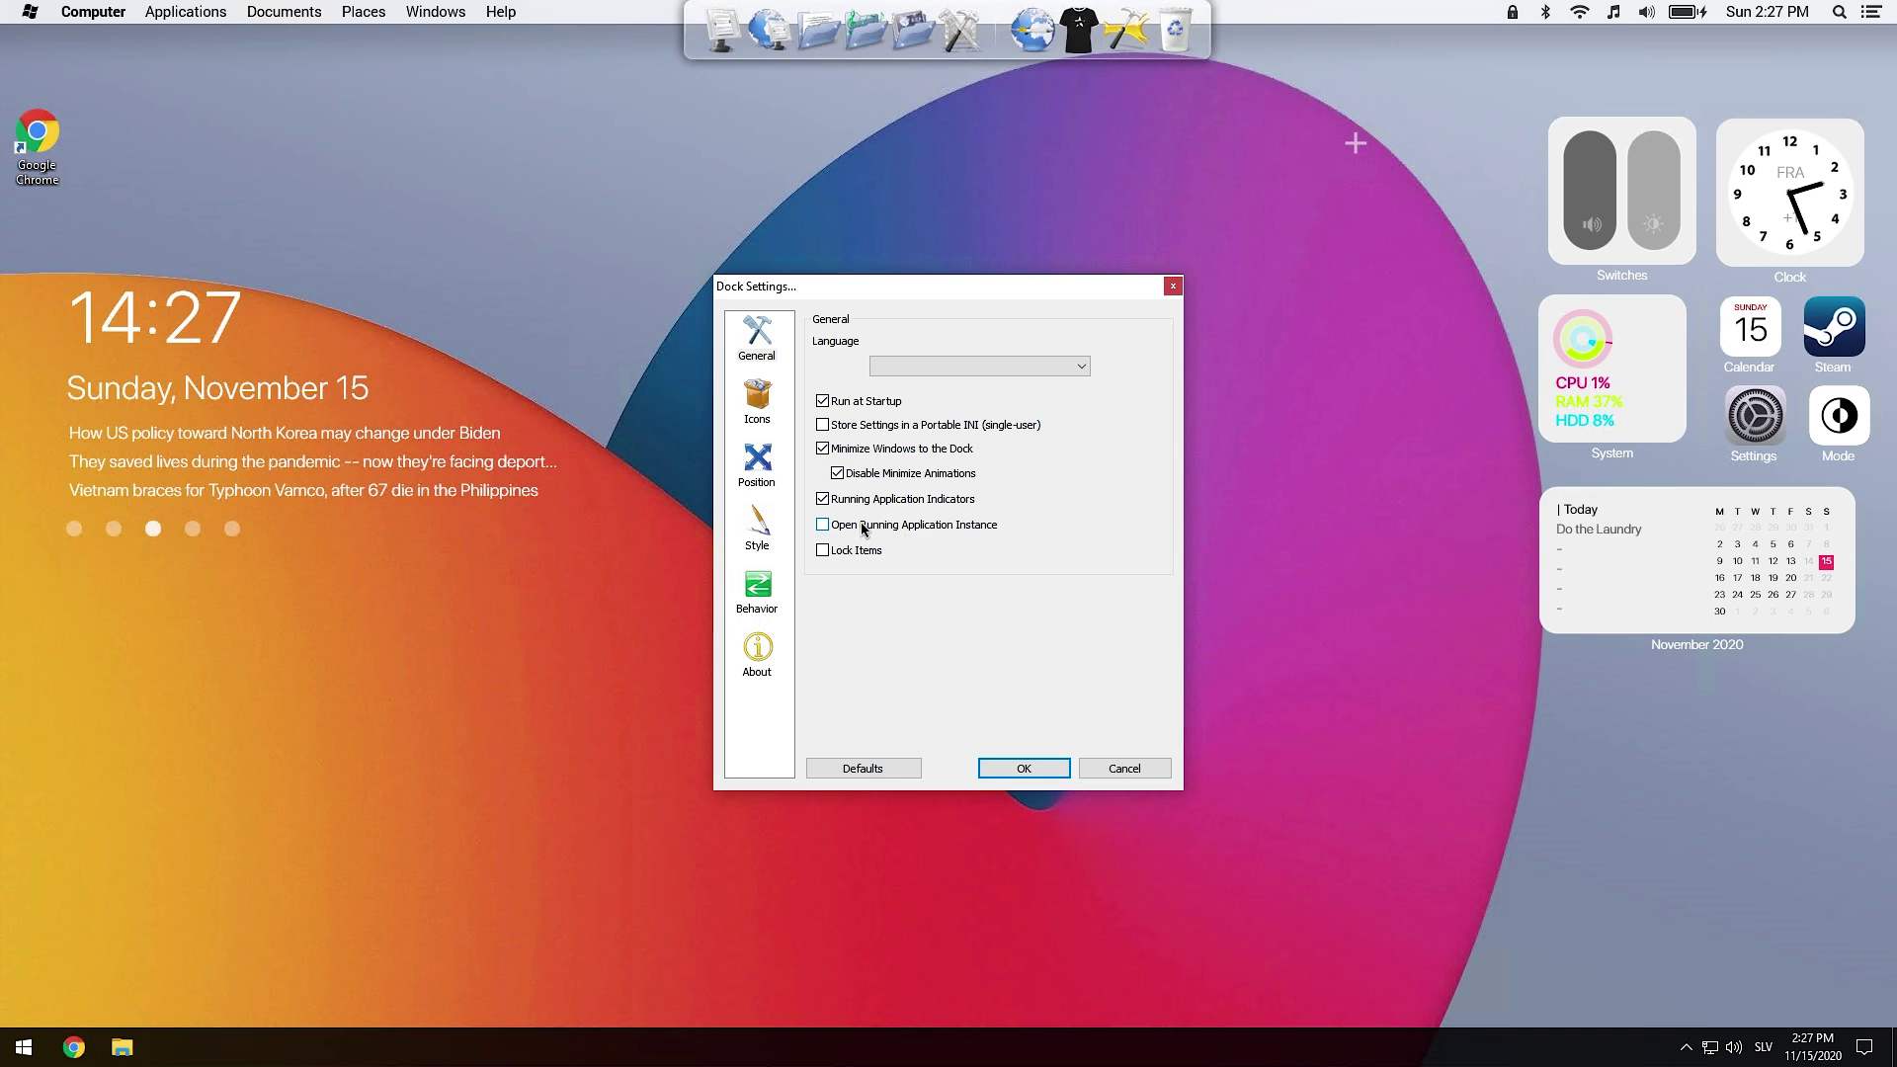
Set the dock's layering to Always on bottom and its screen position to Bottom.
{"action": "left_click", "coordinate": [757, 460]}
{"action": "left_click", "coordinate": [972, 470]}
{"action": "left_click", "coordinate": [931, 497]}
{"action": "left_click", "coordinate": [925, 417]}
{"action": "left_click", "coordinate": [923, 447]}
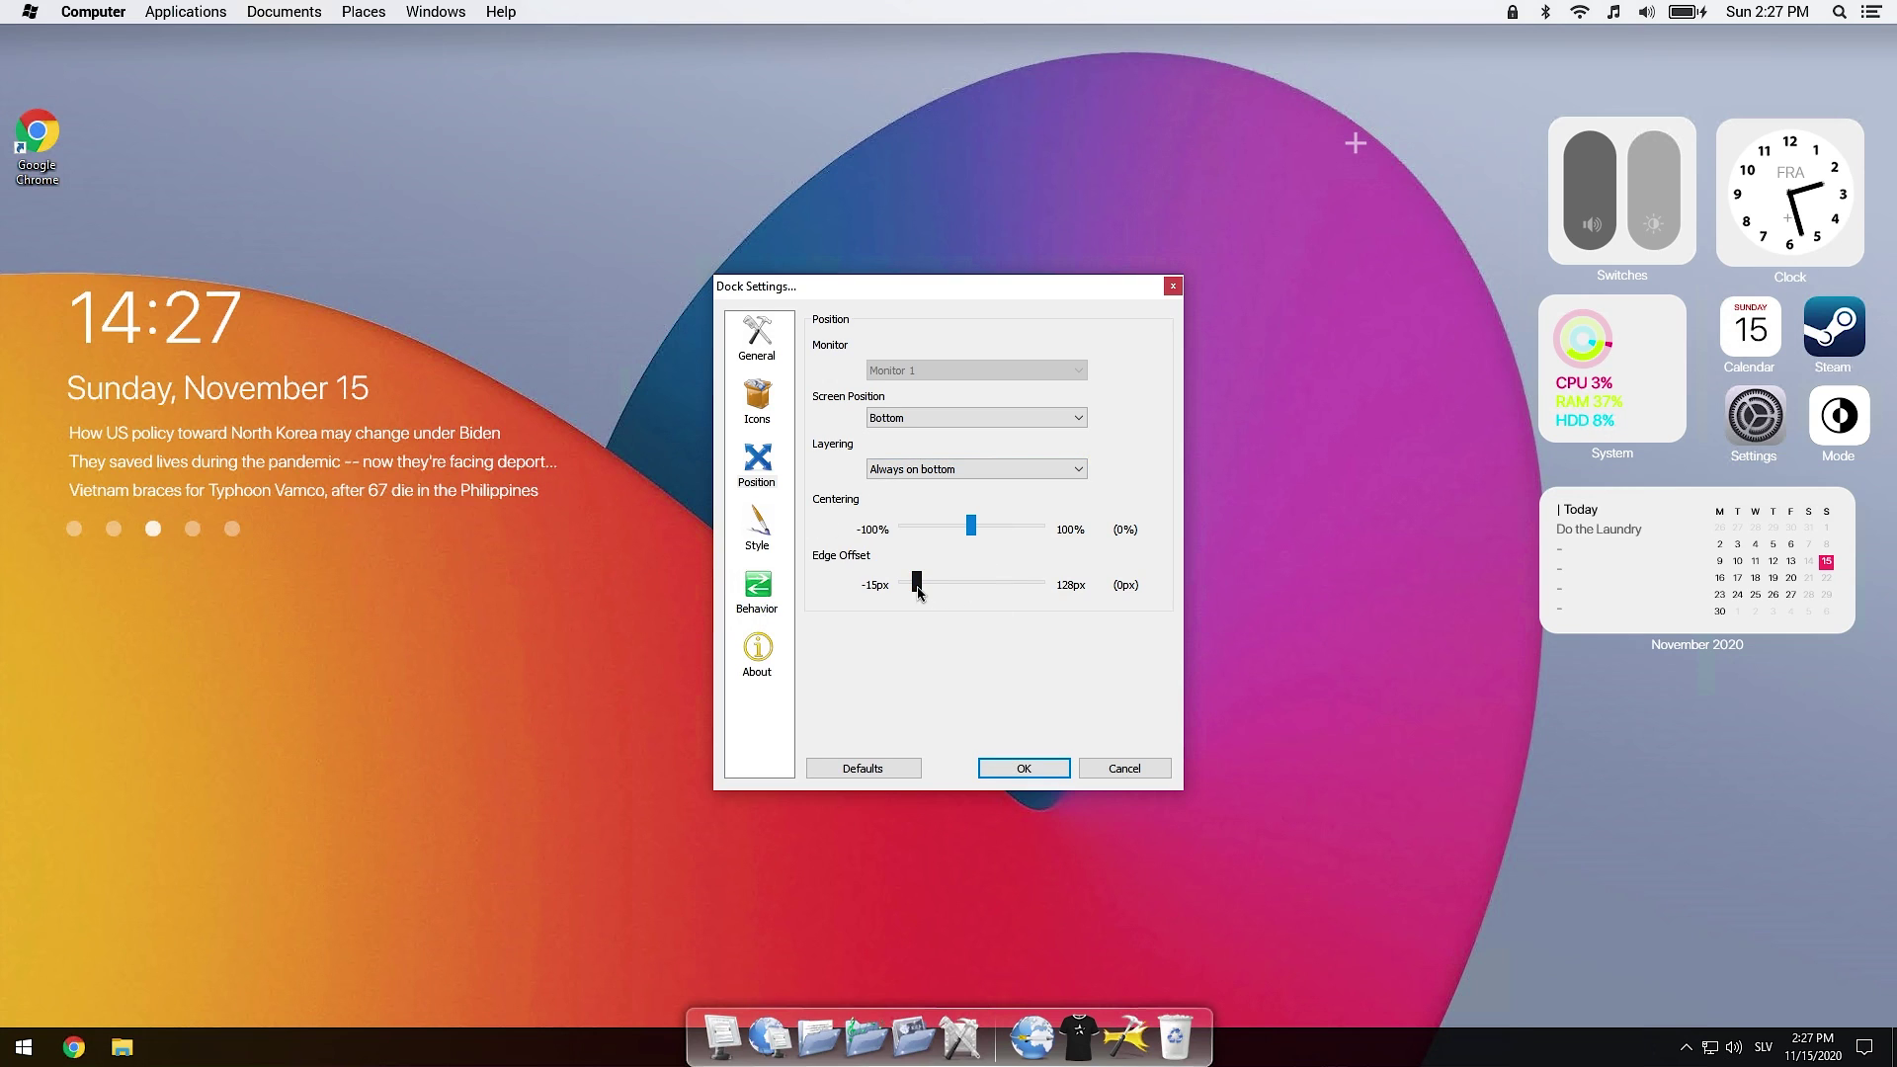
Turn on Disable Icon Labels in the dock's style settings, recheck its position settings and close Dock Settings.
{"action": "left_click", "coordinate": [759, 533]}
{"action": "left_click", "coordinate": [761, 583]}
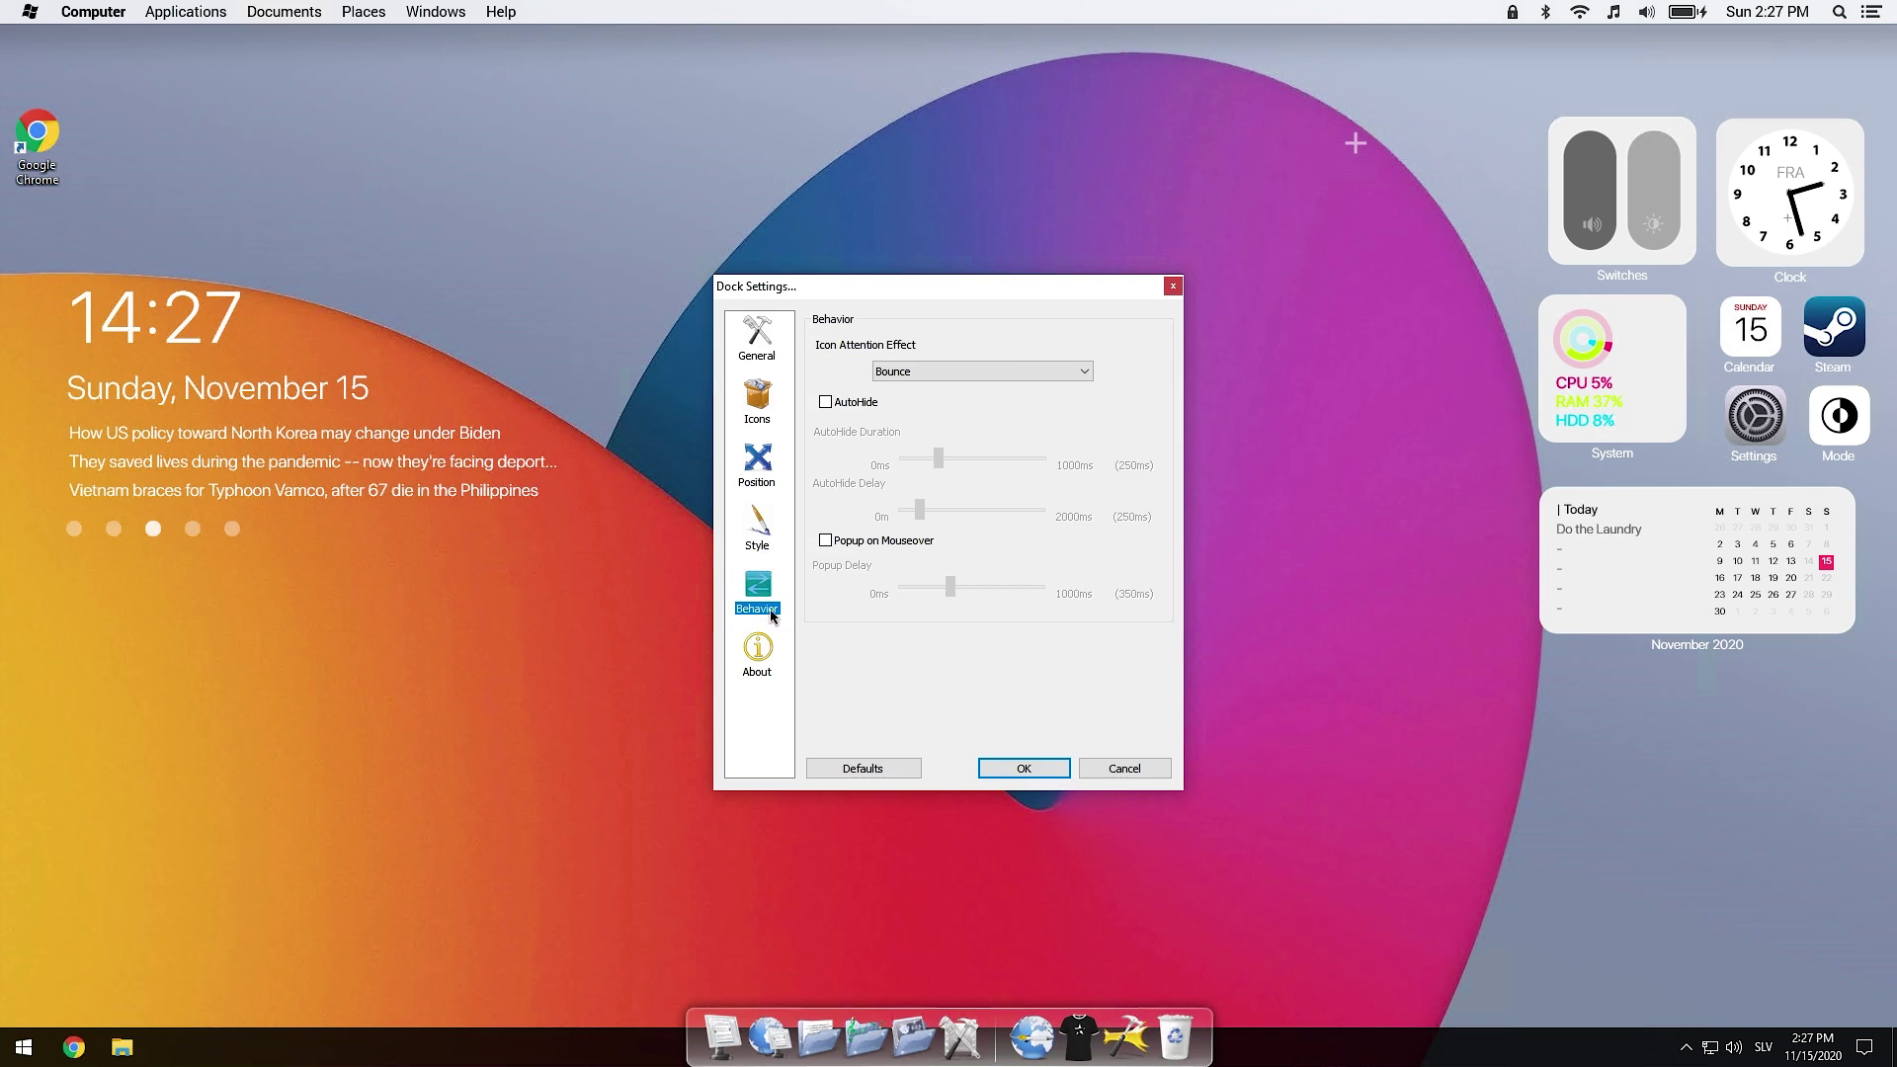
{"action": "left_click", "coordinate": [766, 644]}
{"action": "left_click", "coordinate": [761, 542]}
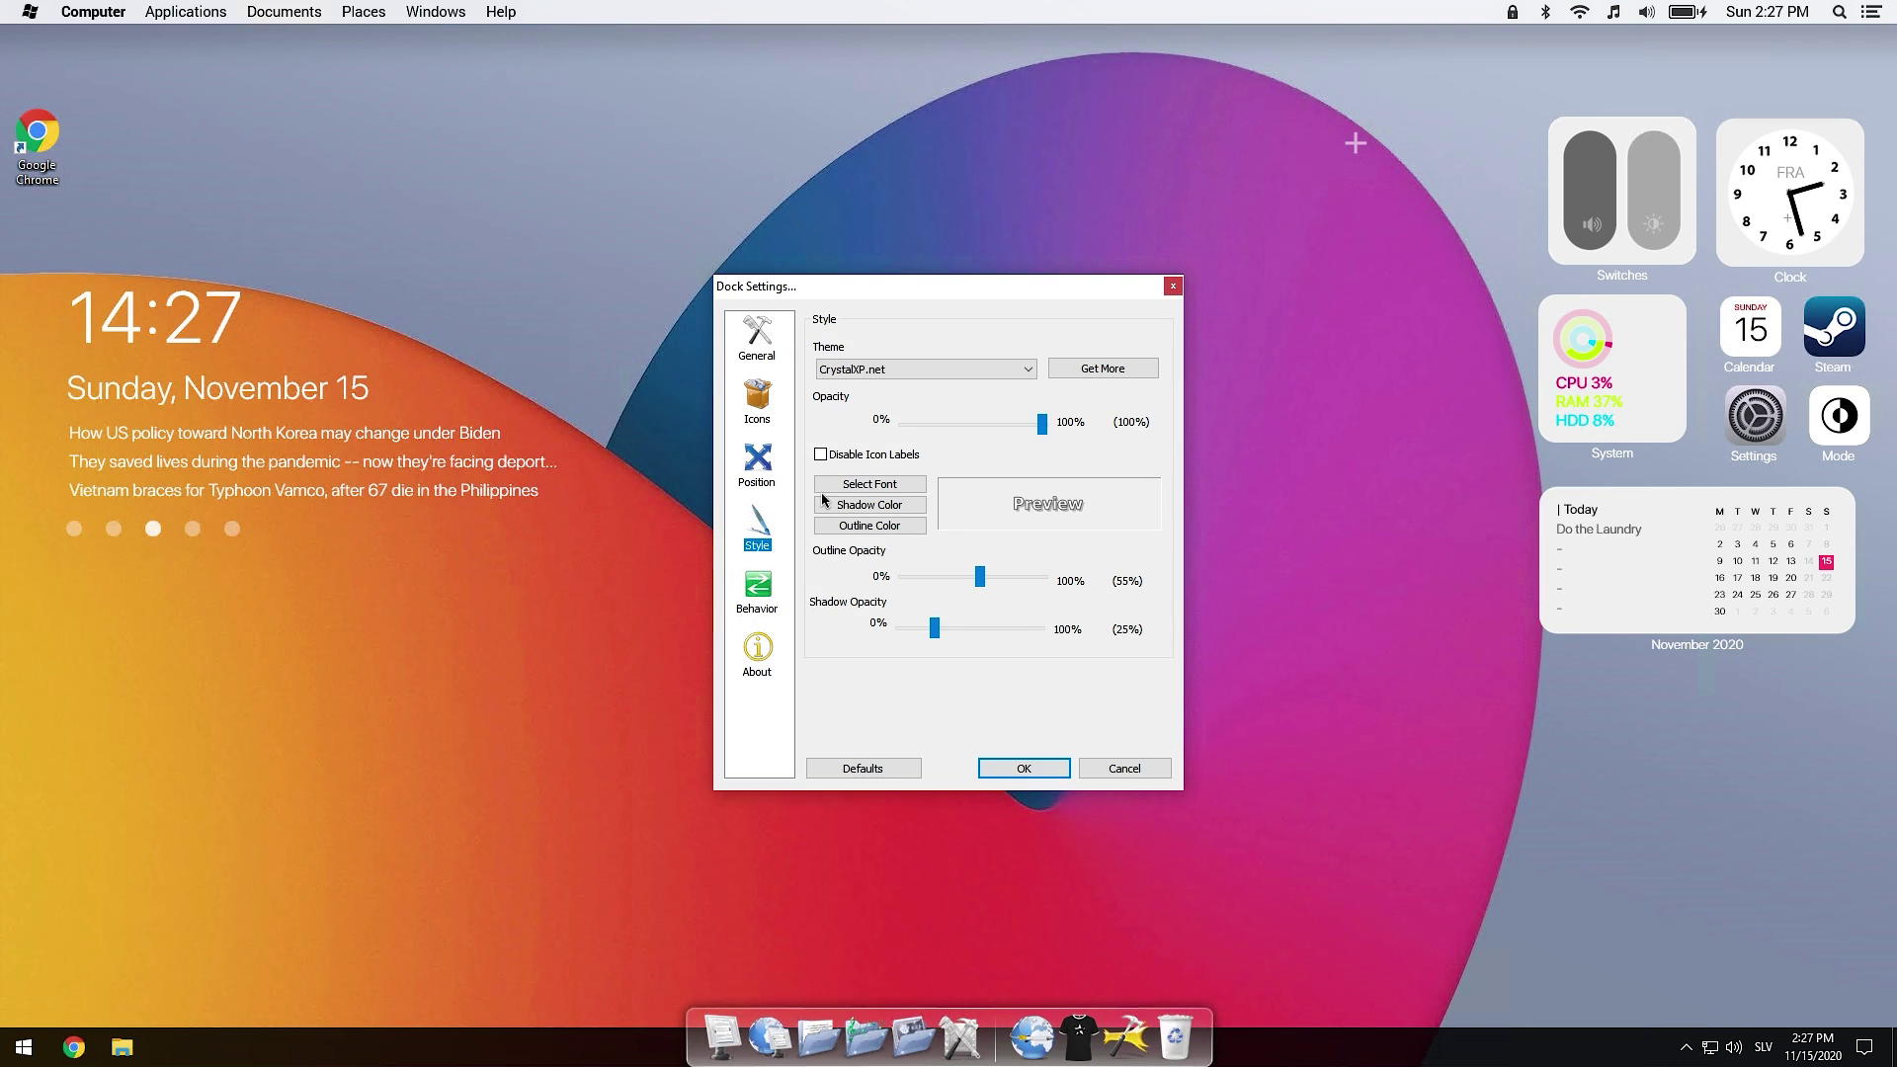
{"action": "left_click", "coordinate": [820, 454]}
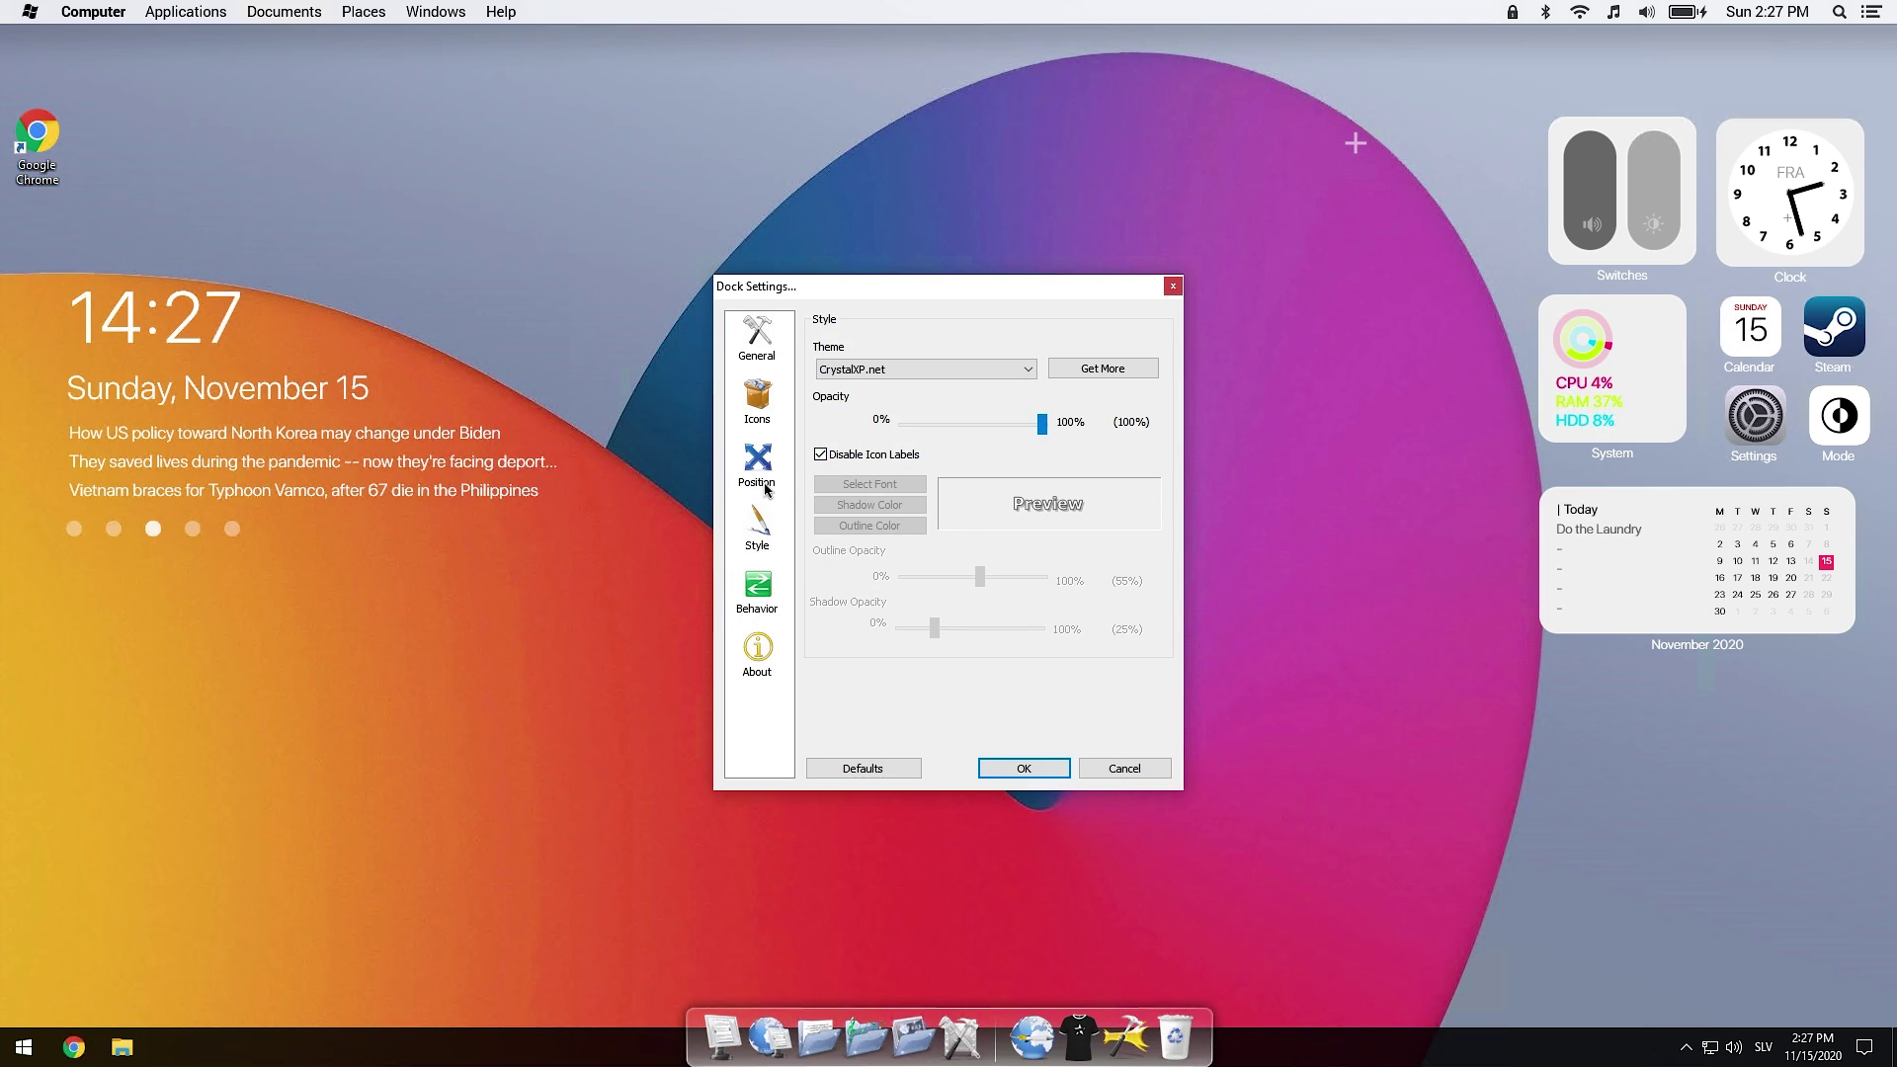
{"action": "left_click", "coordinate": [768, 489]}
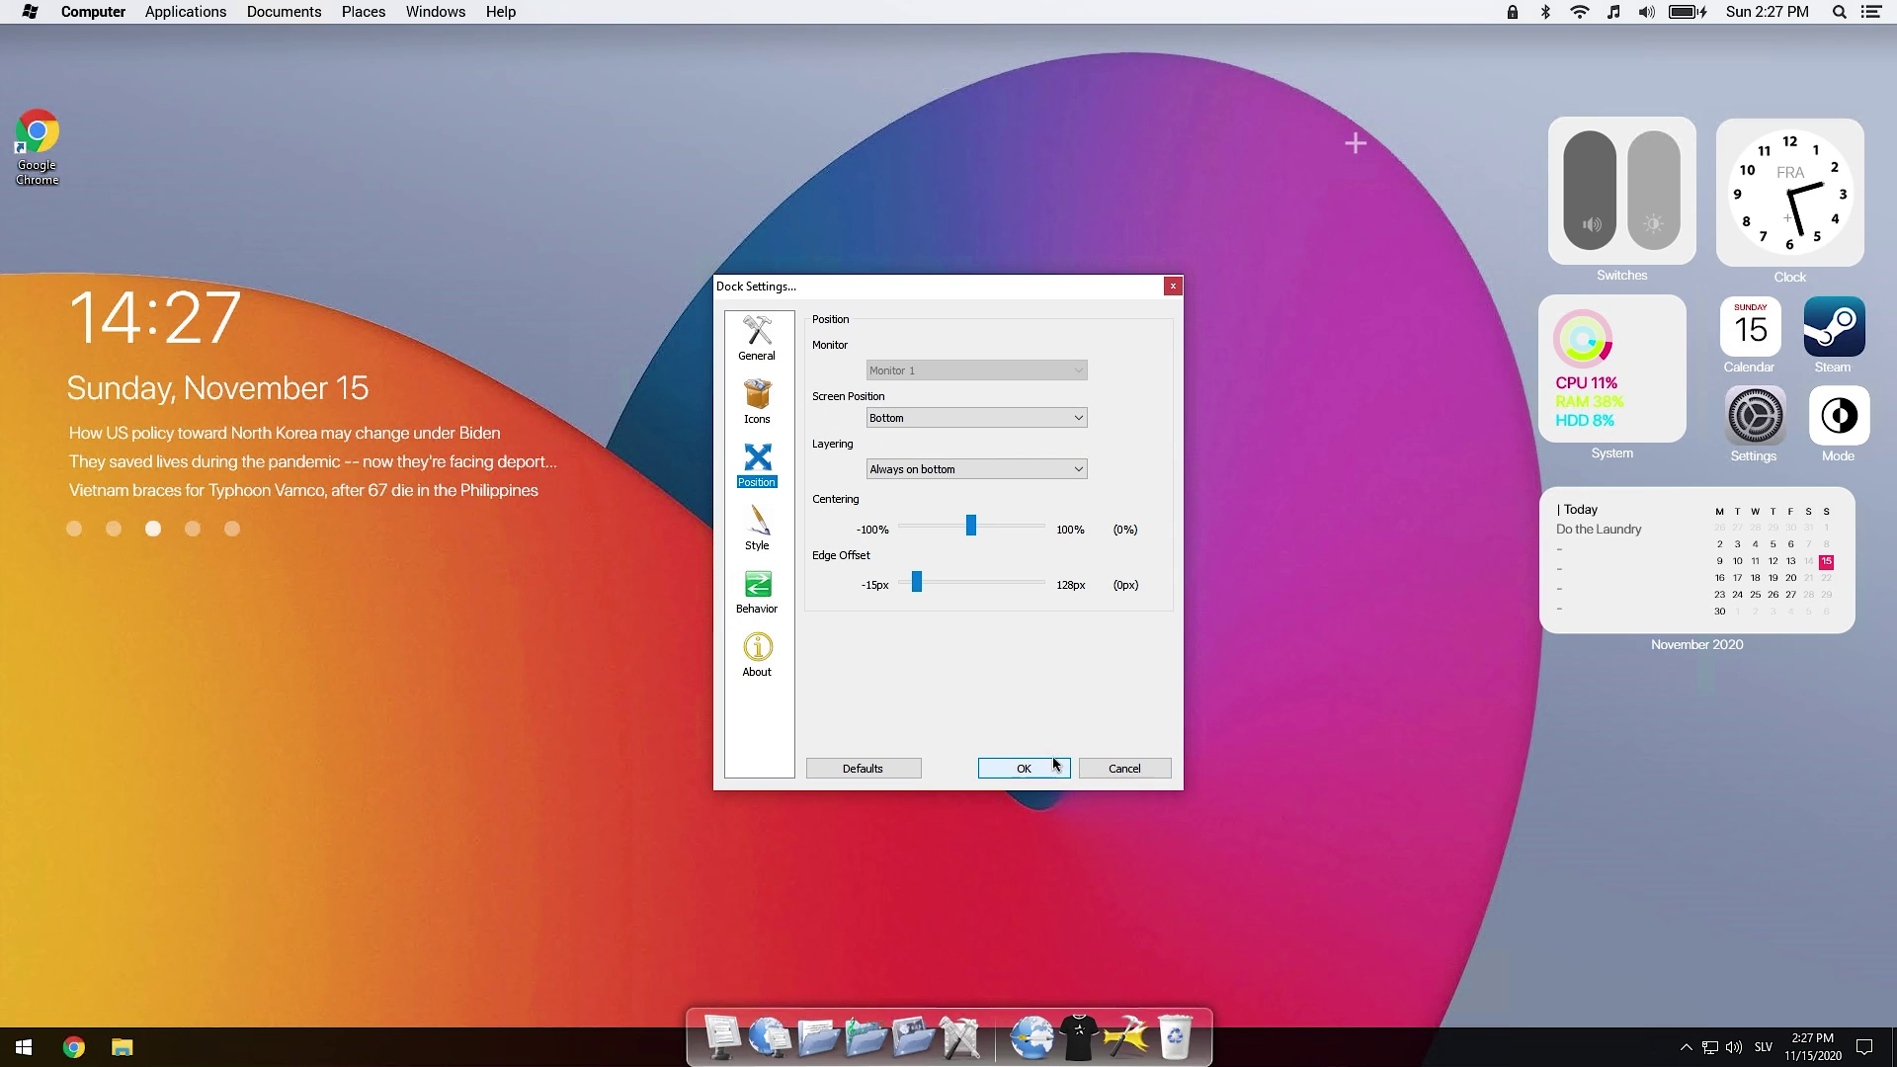
{"action": "left_click", "coordinate": [1132, 772]}
Launch Registry Editor with "regedit" and expand HKEY_CURRENT_USER\SOFTWARE\Microsoft.
{"action": "key", "text": "super"}
{"action": "type", "text": "regedit"}
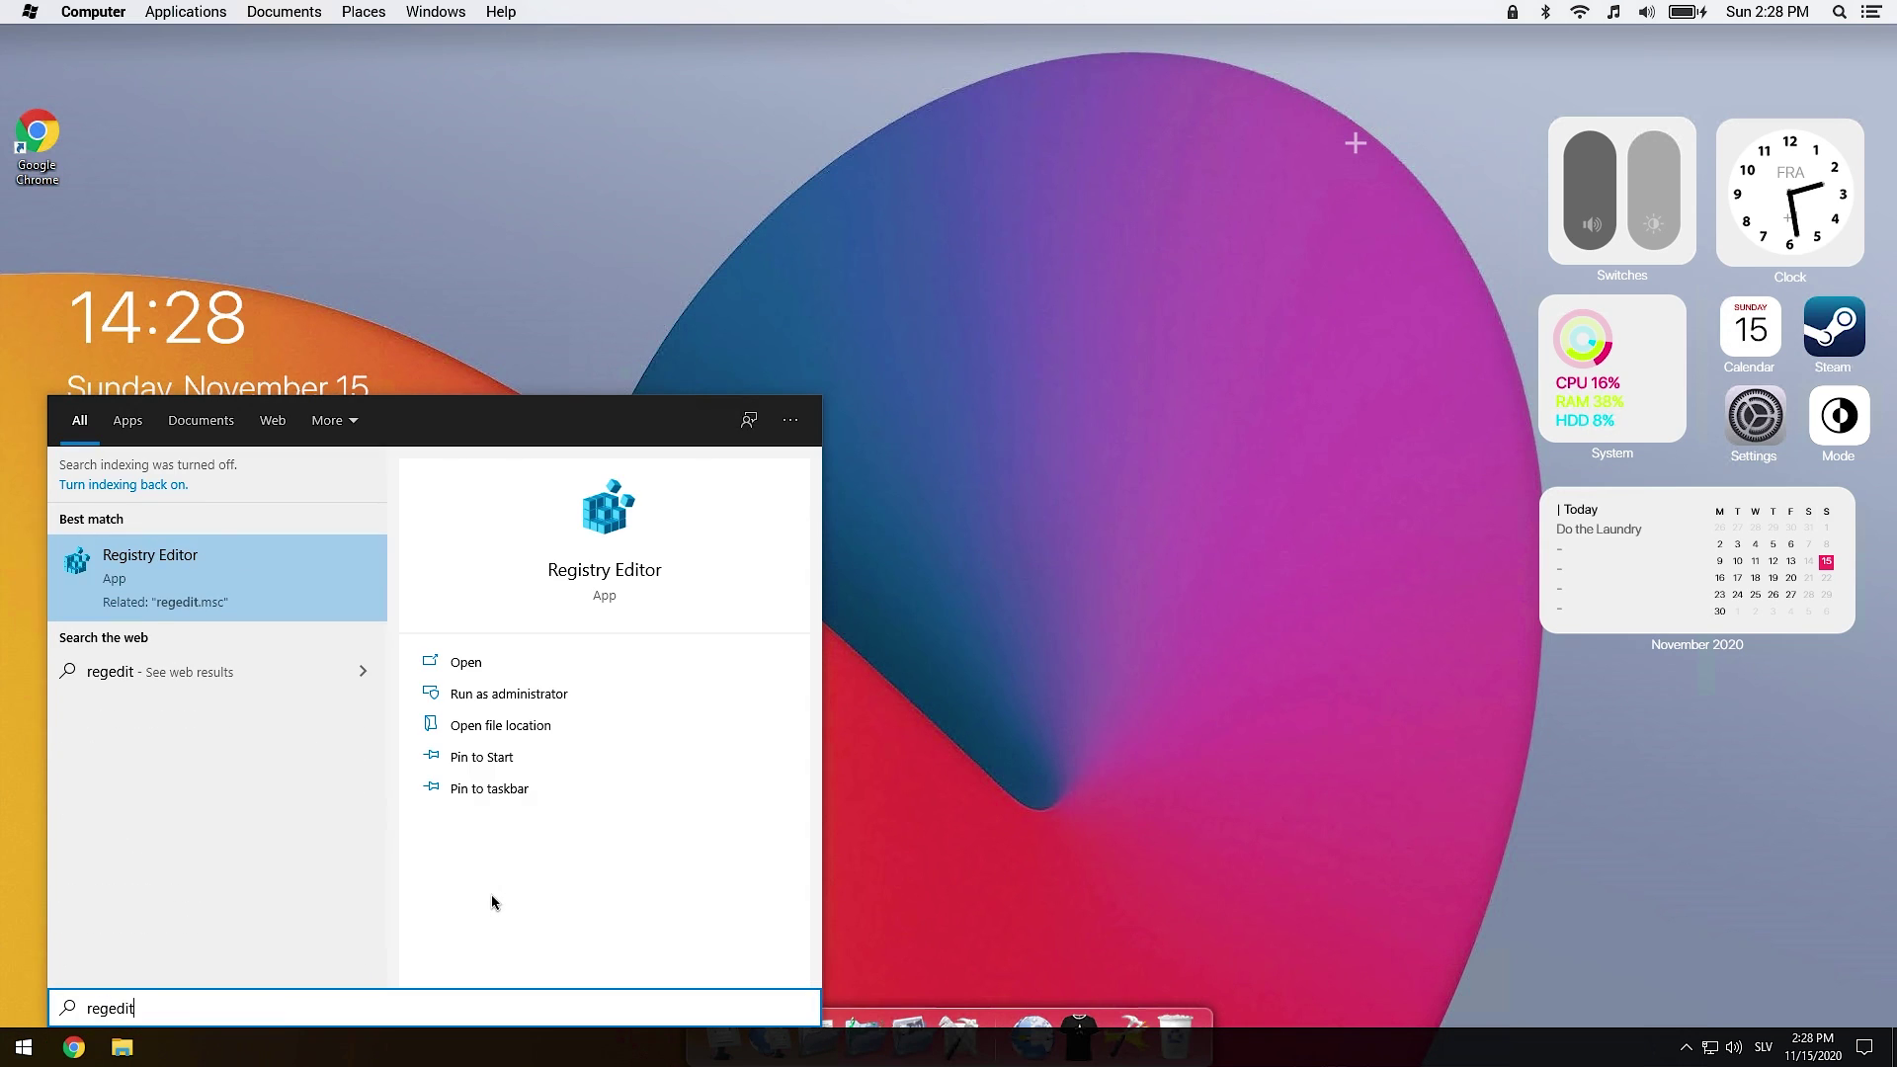
{"action": "key", "text": "Return"}
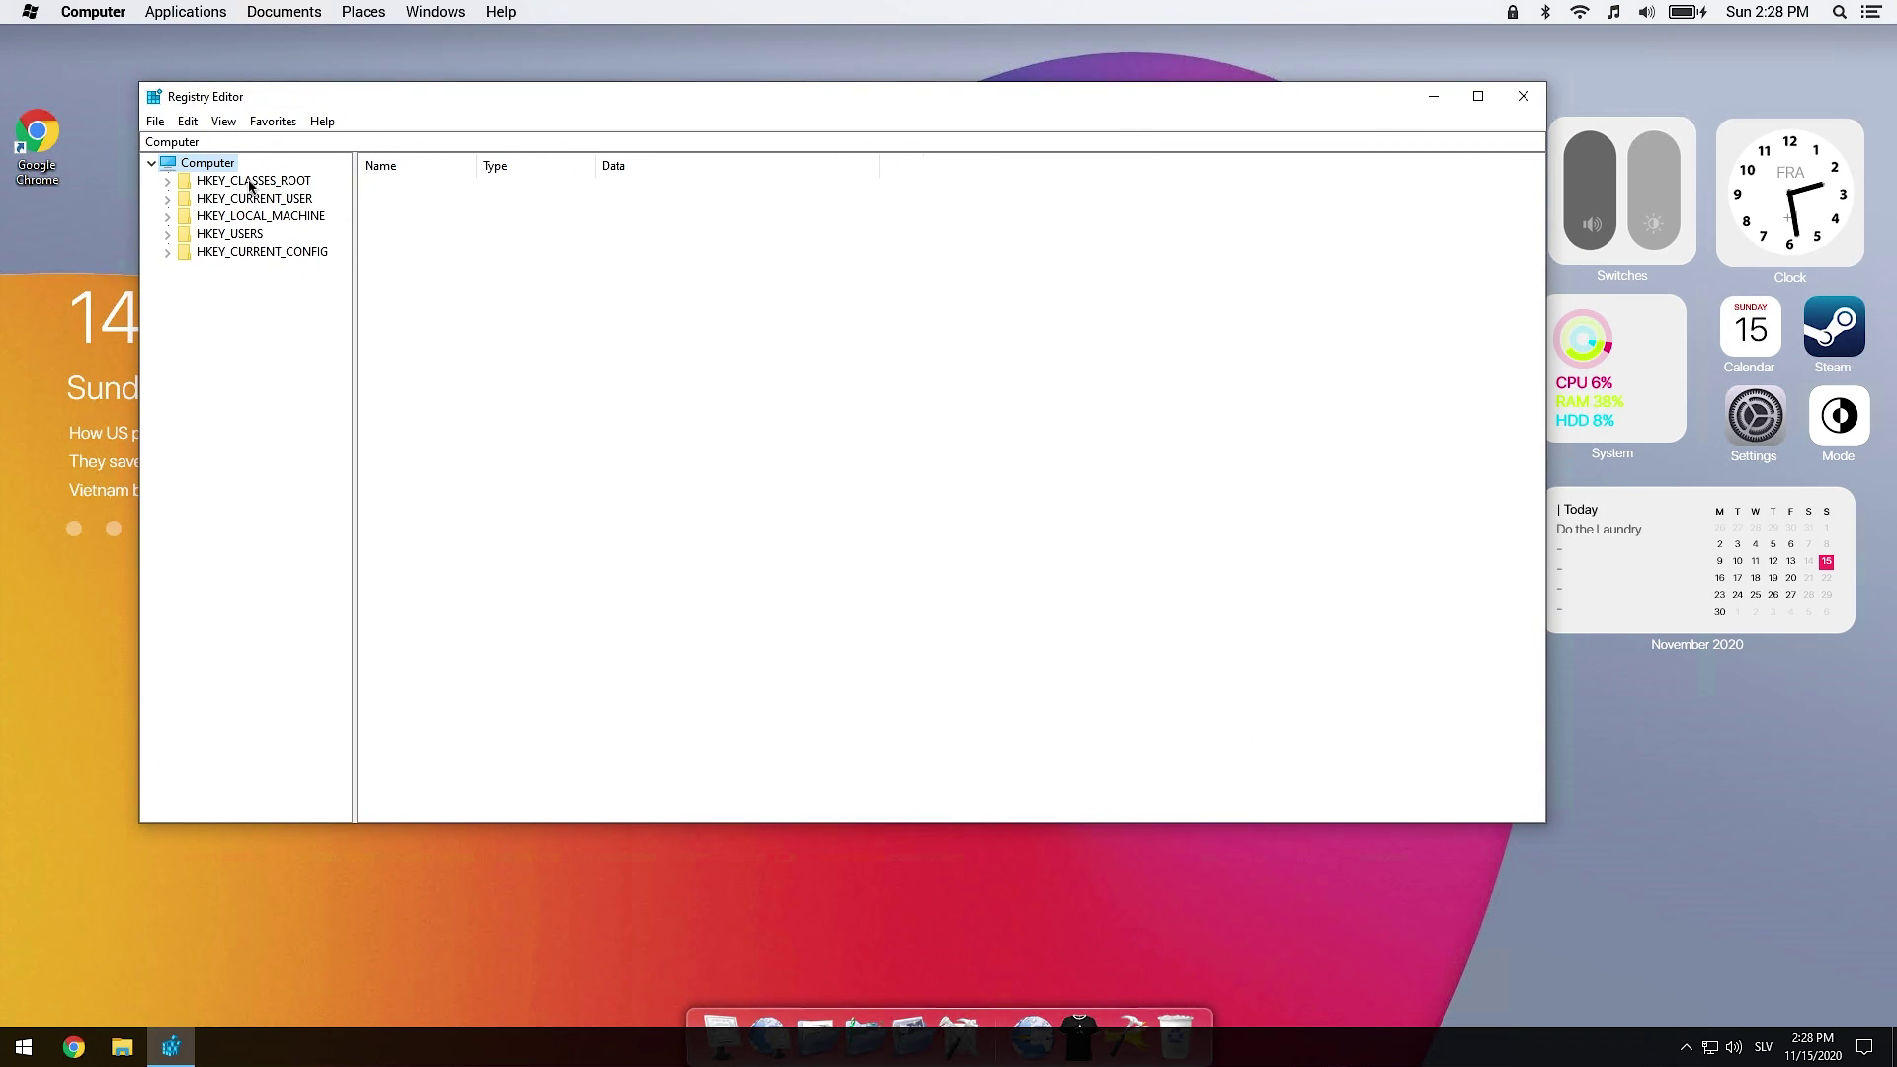
{"action": "left_click", "coordinate": [168, 198]}
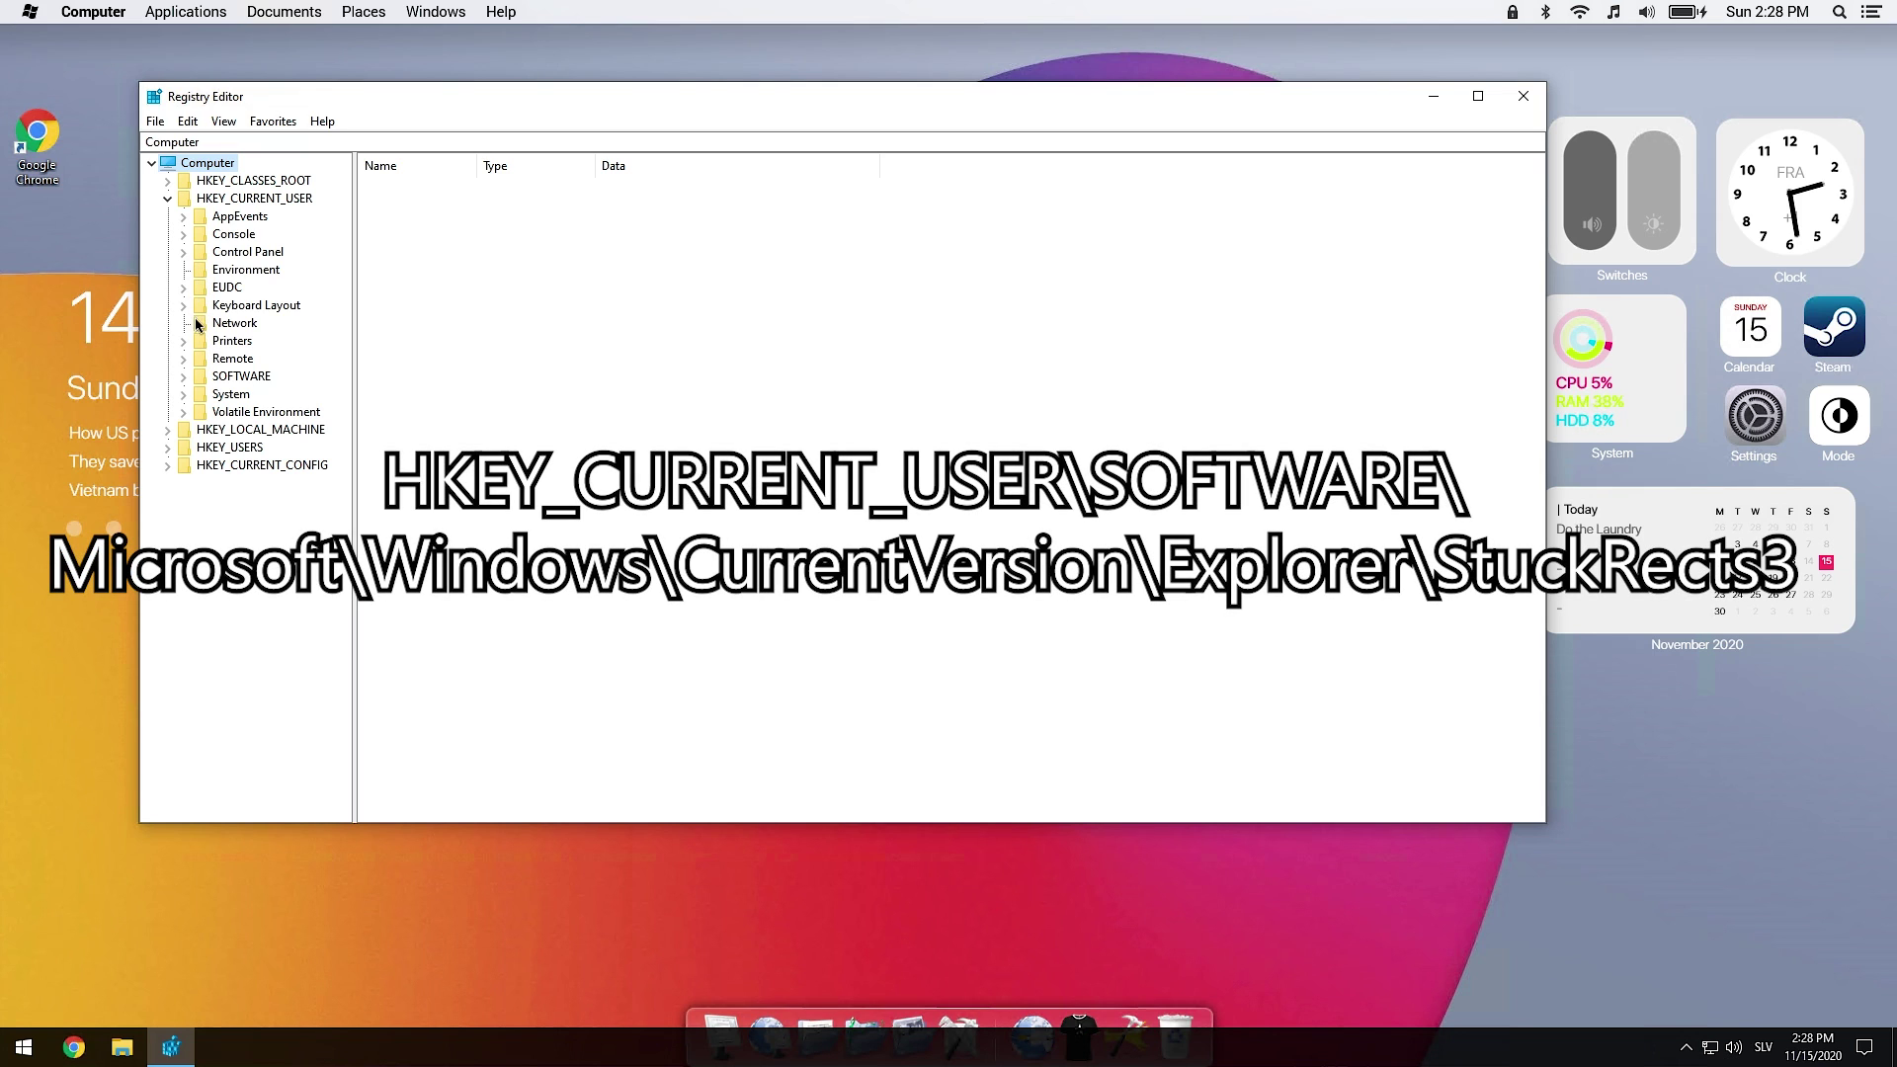
{"action": "left_click", "coordinate": [184, 377]}
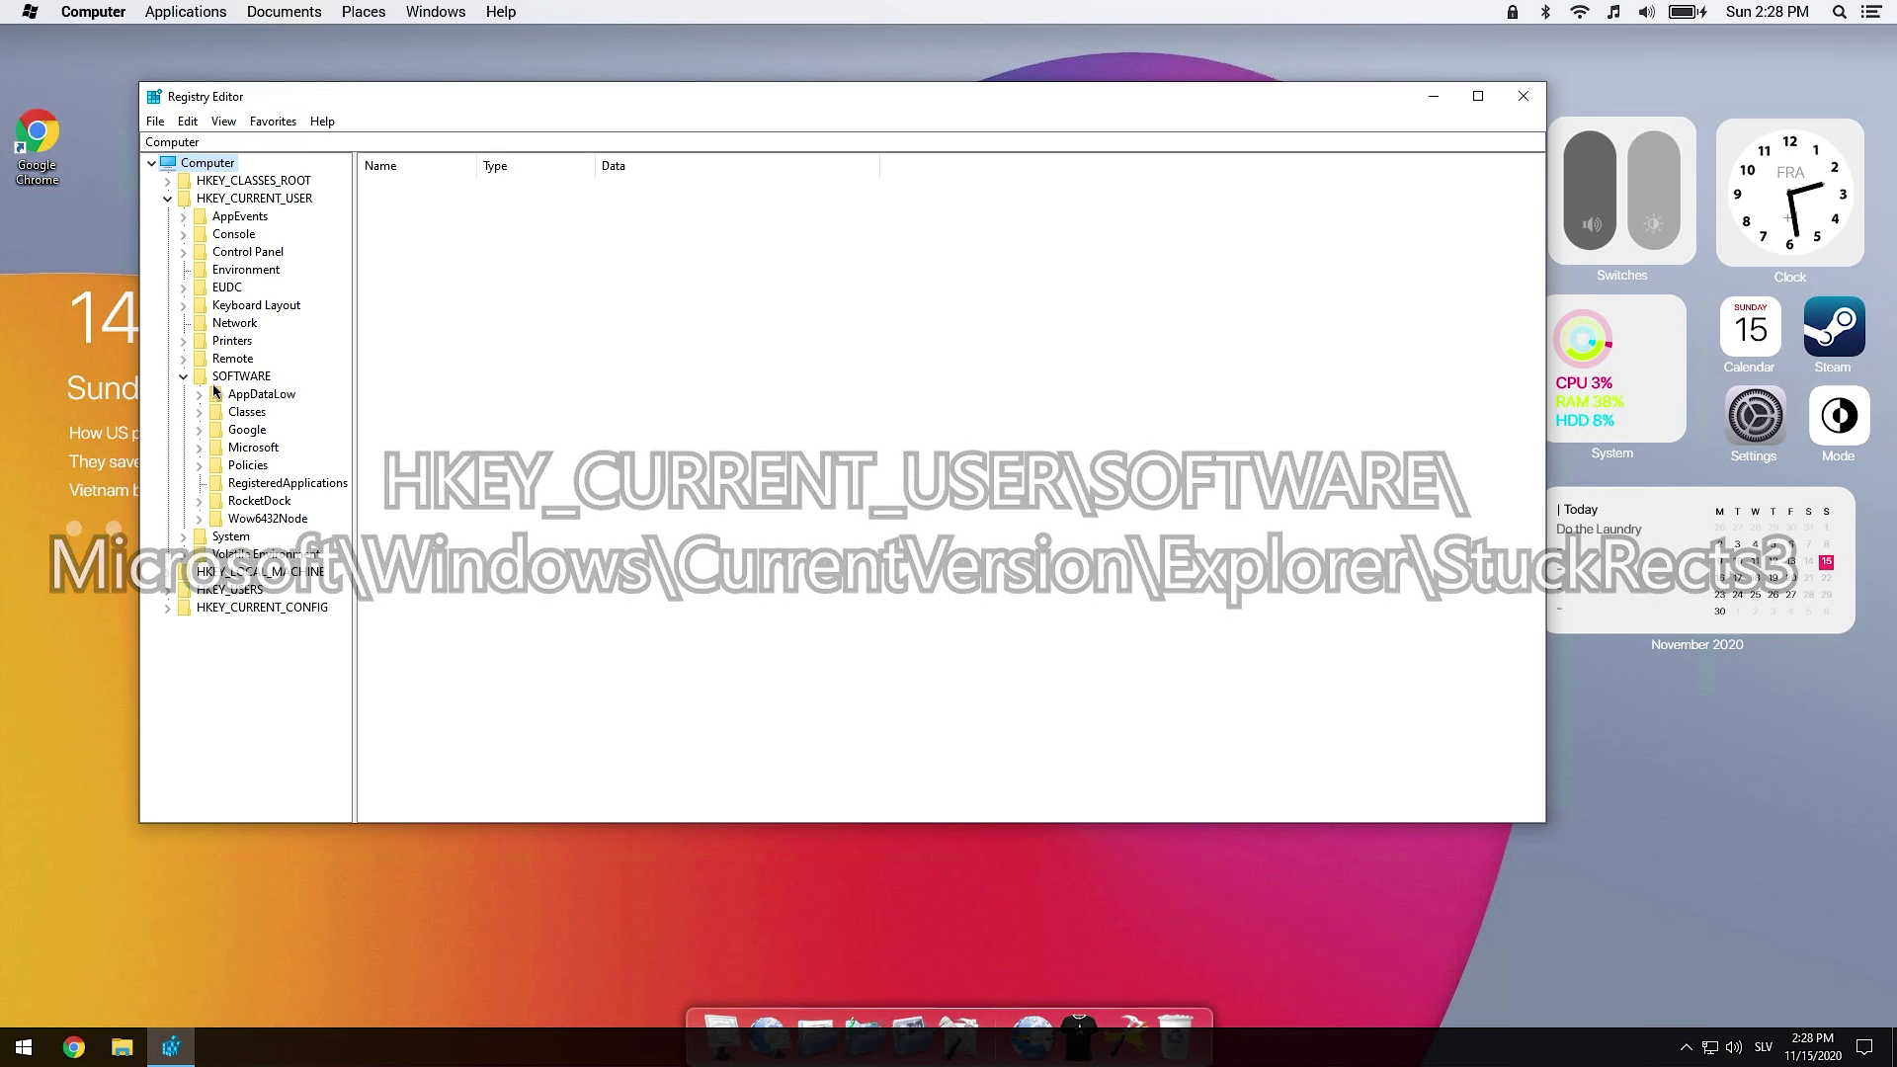
{"action": "left_click", "coordinate": [200, 447]}
Go to Windows\CurrentVersion\Explorer under the Microsoft key and select its StuckRects3 key.
{"action": "scroll", "coordinate": [255, 440], "scroll_direction": "up", "scroll_amount": 5}
{"action": "scroll", "coordinate": [261, 474], "scroll_direction": "down", "scroll_amount": 10}
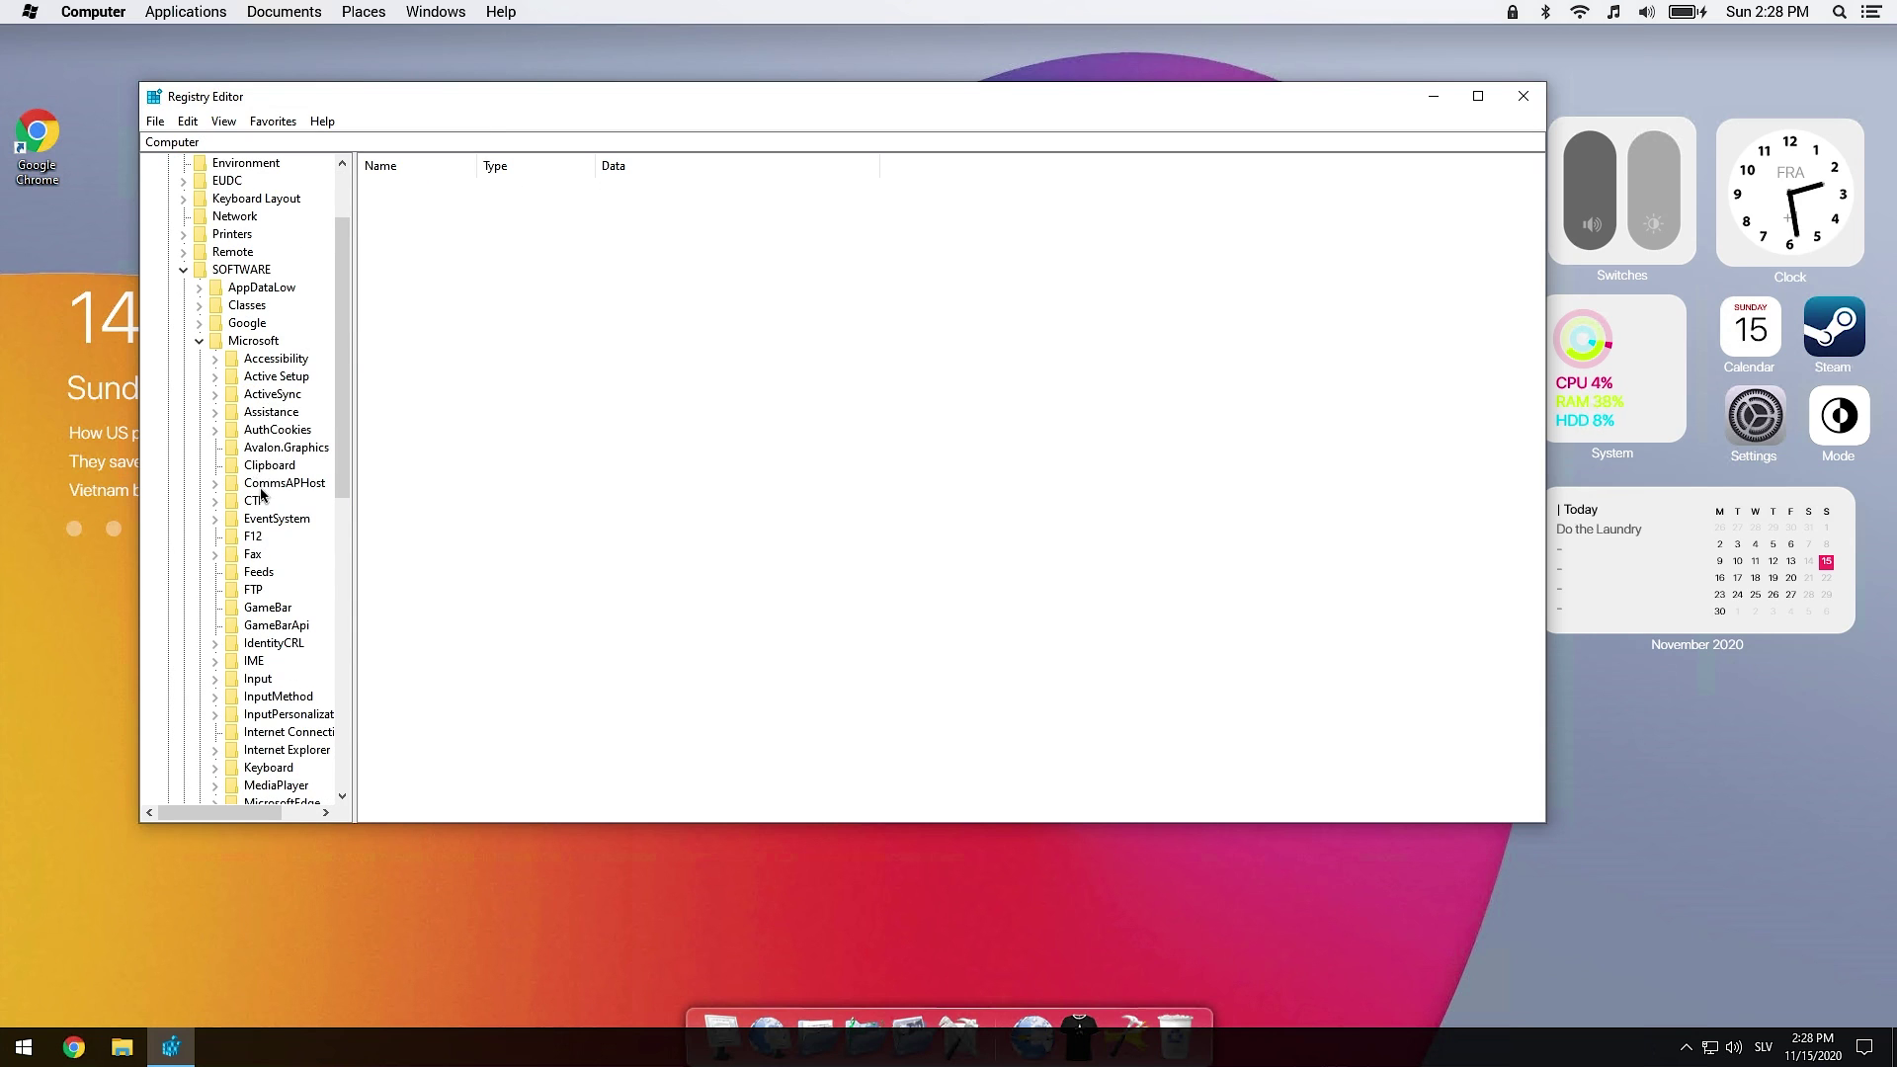
{"action": "scroll", "coordinate": [261, 469], "scroll_direction": "up", "scroll_amount": 3}
{"action": "left_click", "coordinate": [274, 221]}
{"action": "scroll", "coordinate": [280, 326], "scroll_direction": "up", "scroll_amount": 2}
{"action": "left_click_drag", "start_coordinate": [345, 339], "coordinate": [405, 337]}
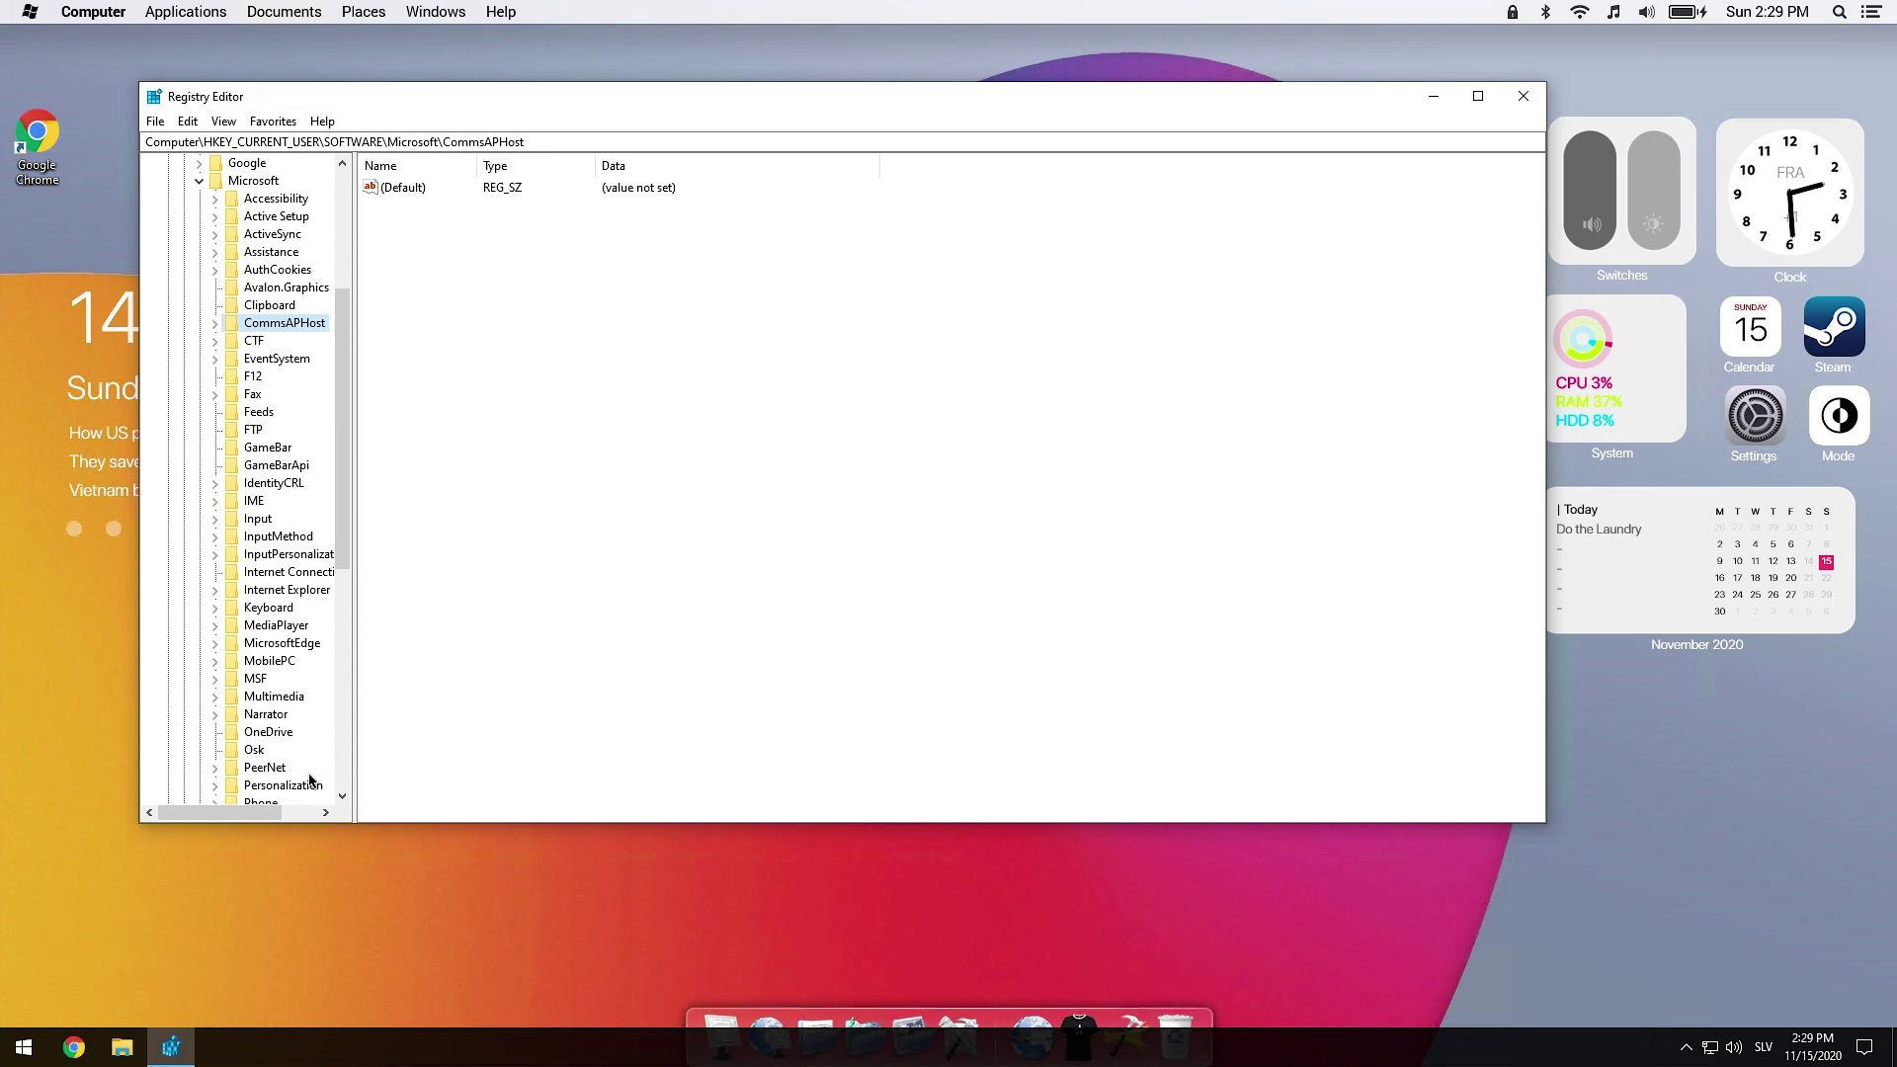
{"action": "scroll", "coordinate": [287, 494], "scroll_direction": "down", "scroll_amount": 8}
{"action": "left_click", "coordinate": [230, 674]}
{"action": "scroll", "coordinate": [282, 643], "scroll_direction": "down", "scroll_amount": 6}
{"action": "scroll", "coordinate": [281, 642], "scroll_direction": "up", "scroll_amount": 10}
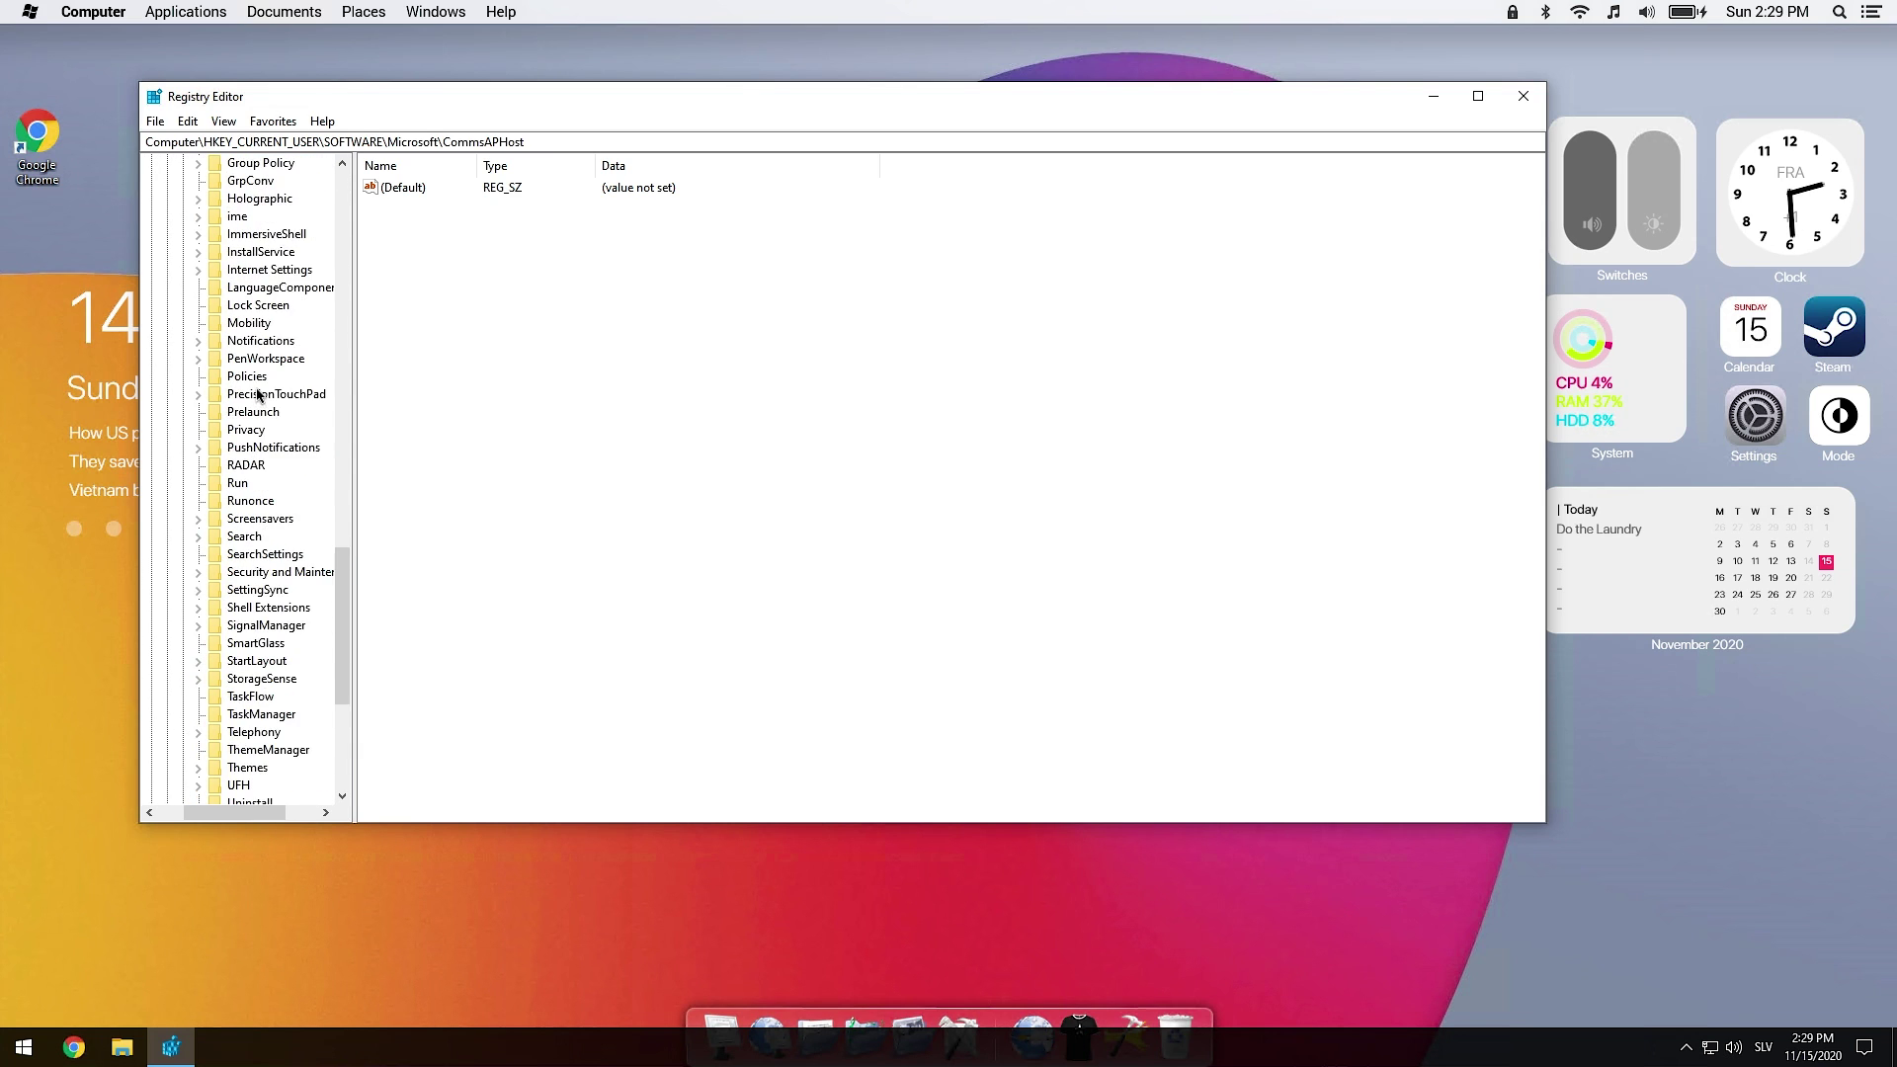
{"action": "left_click", "coordinate": [199, 400]}
{"action": "left_click", "coordinate": [287, 714]}
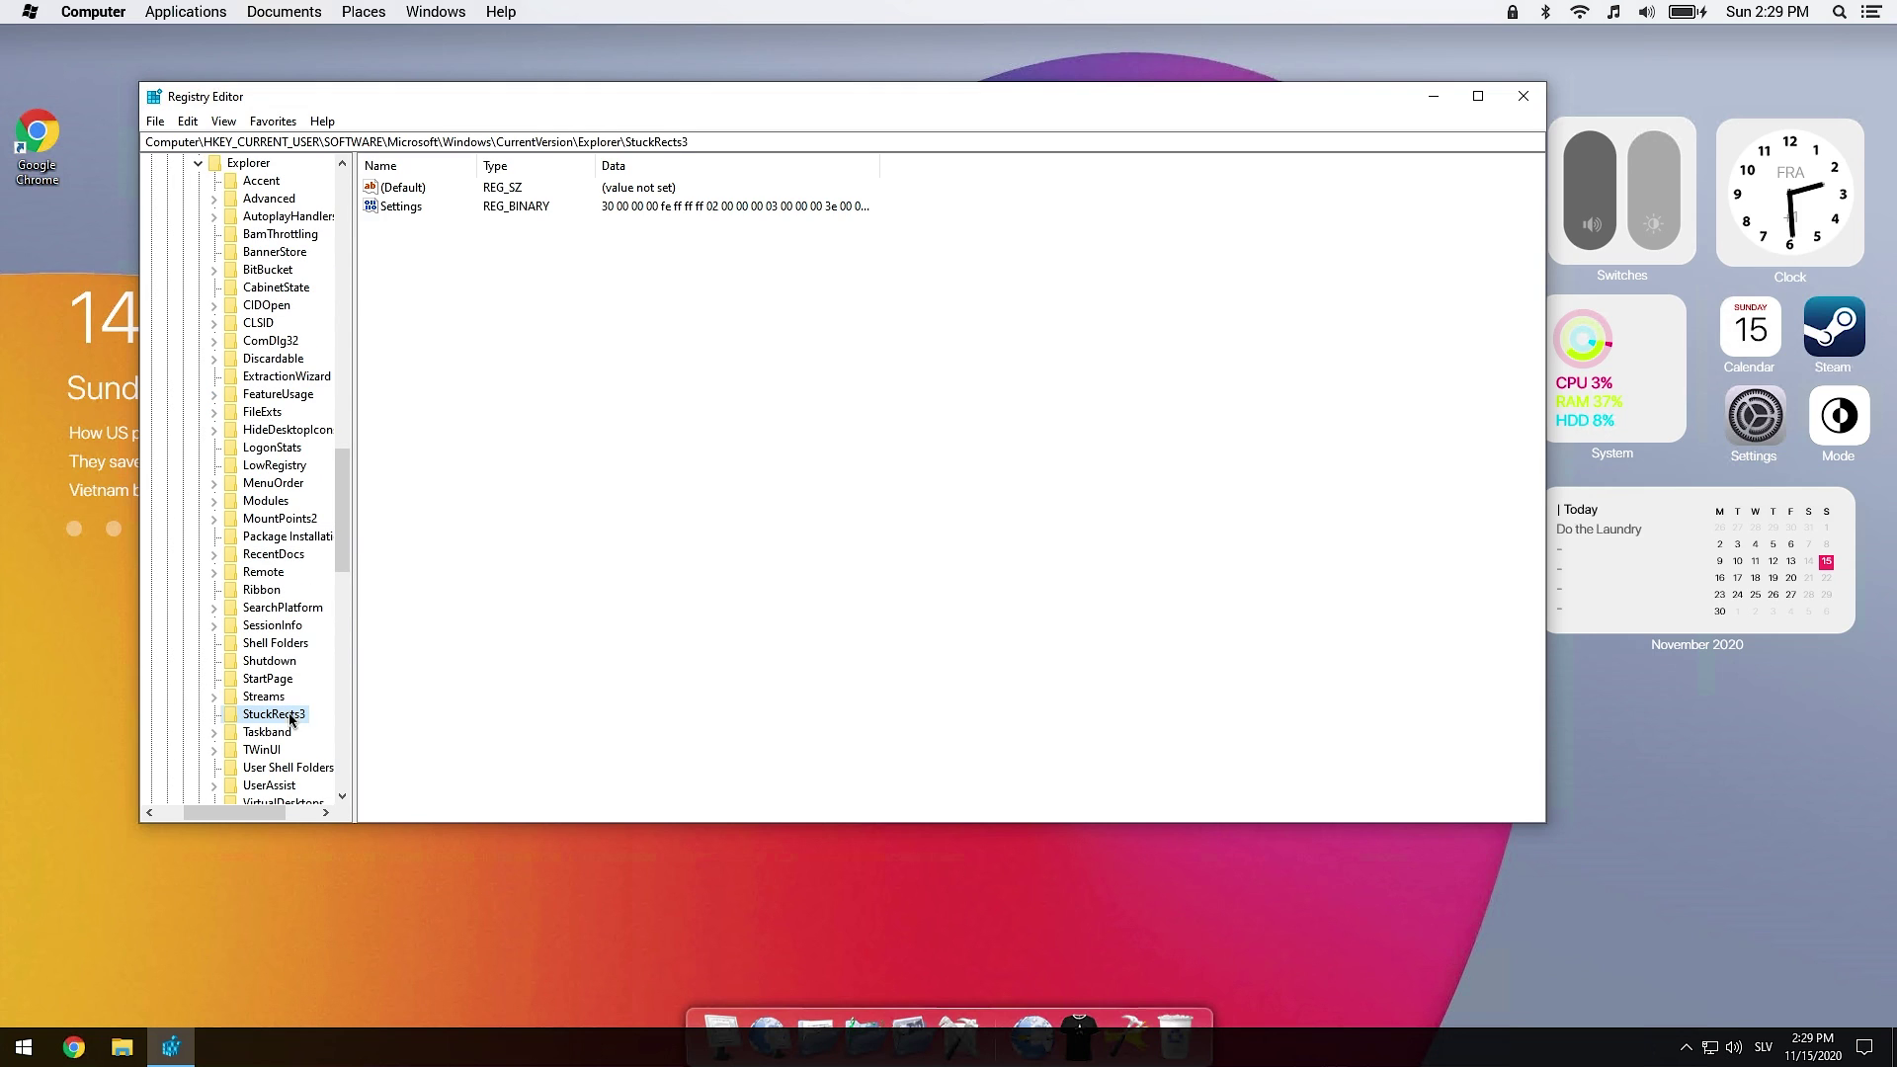
Replace the first byte in row 00000008 of the Settings binary value with 00, save it and close Registry Editor.
{"action": "left_click", "coordinate": [384, 215]}
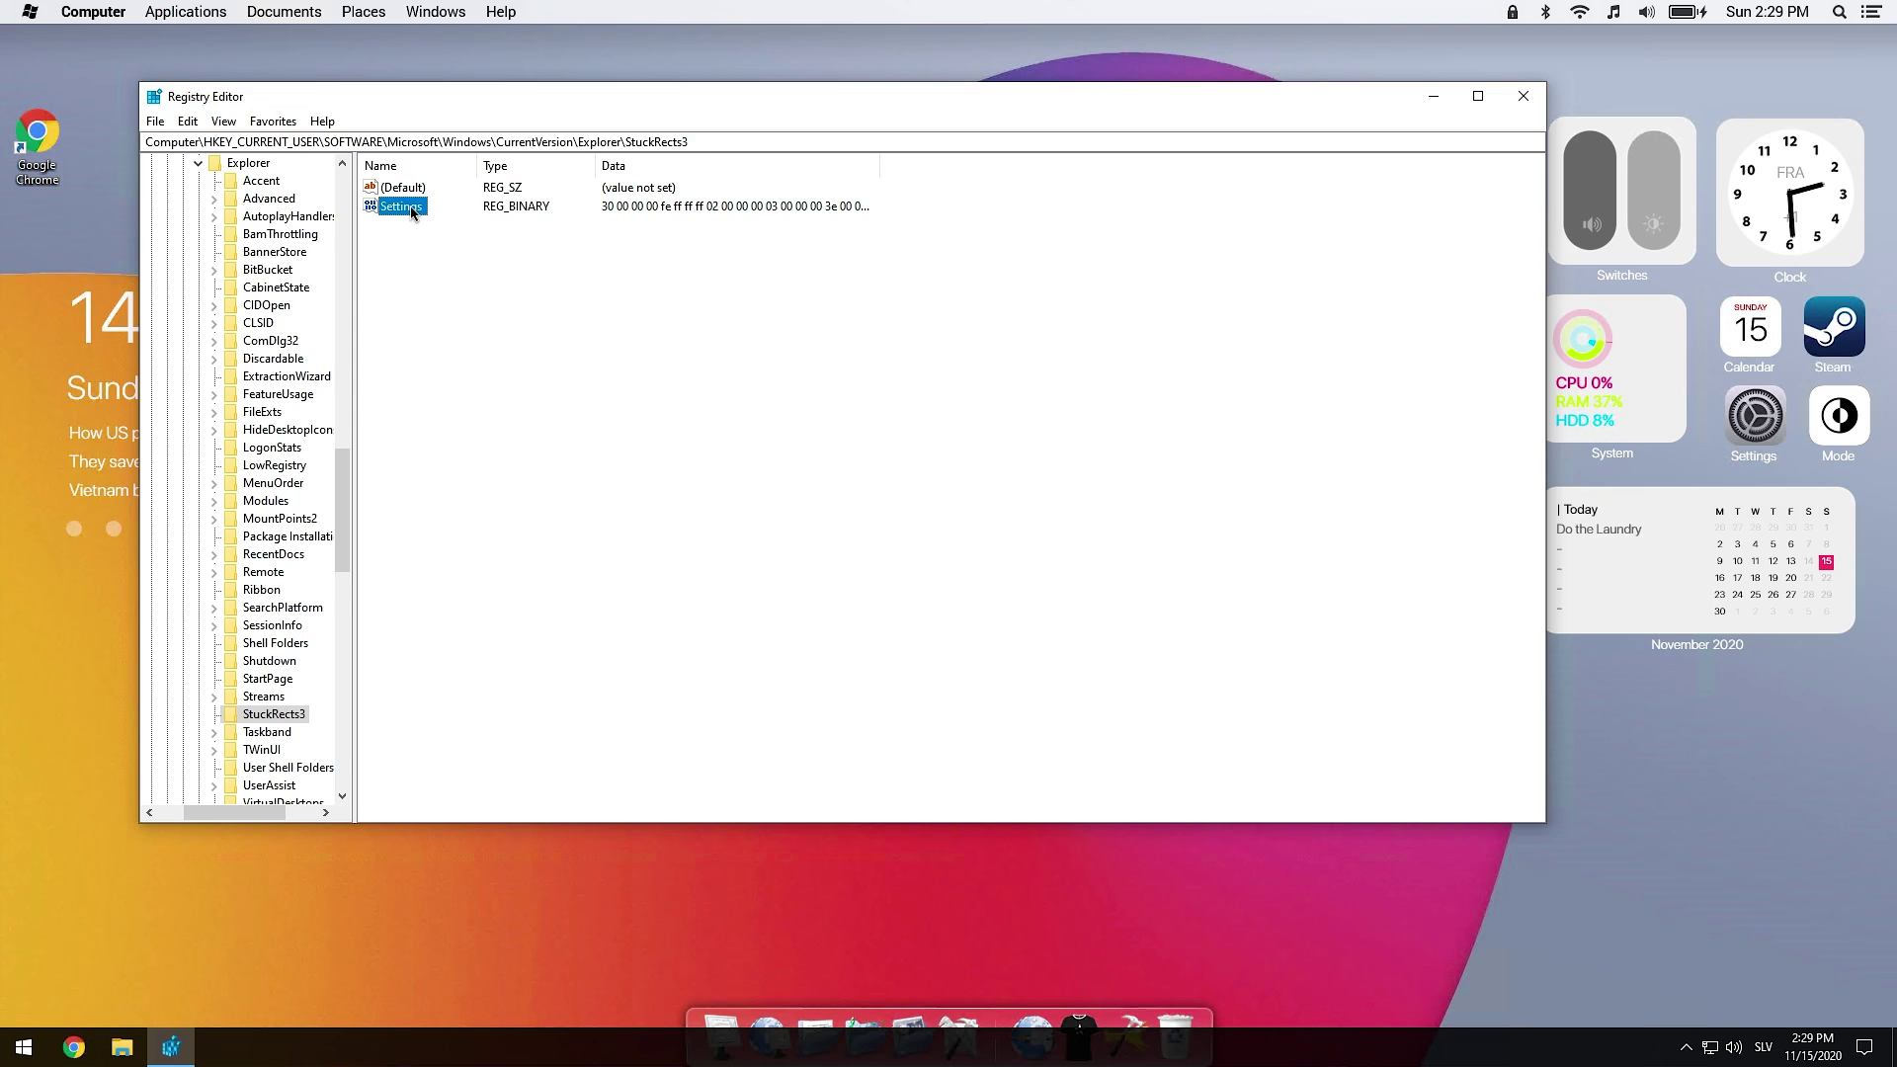
{"action": "right_click", "coordinate": [411, 212]}
{"action": "left_click", "coordinate": [440, 224]}
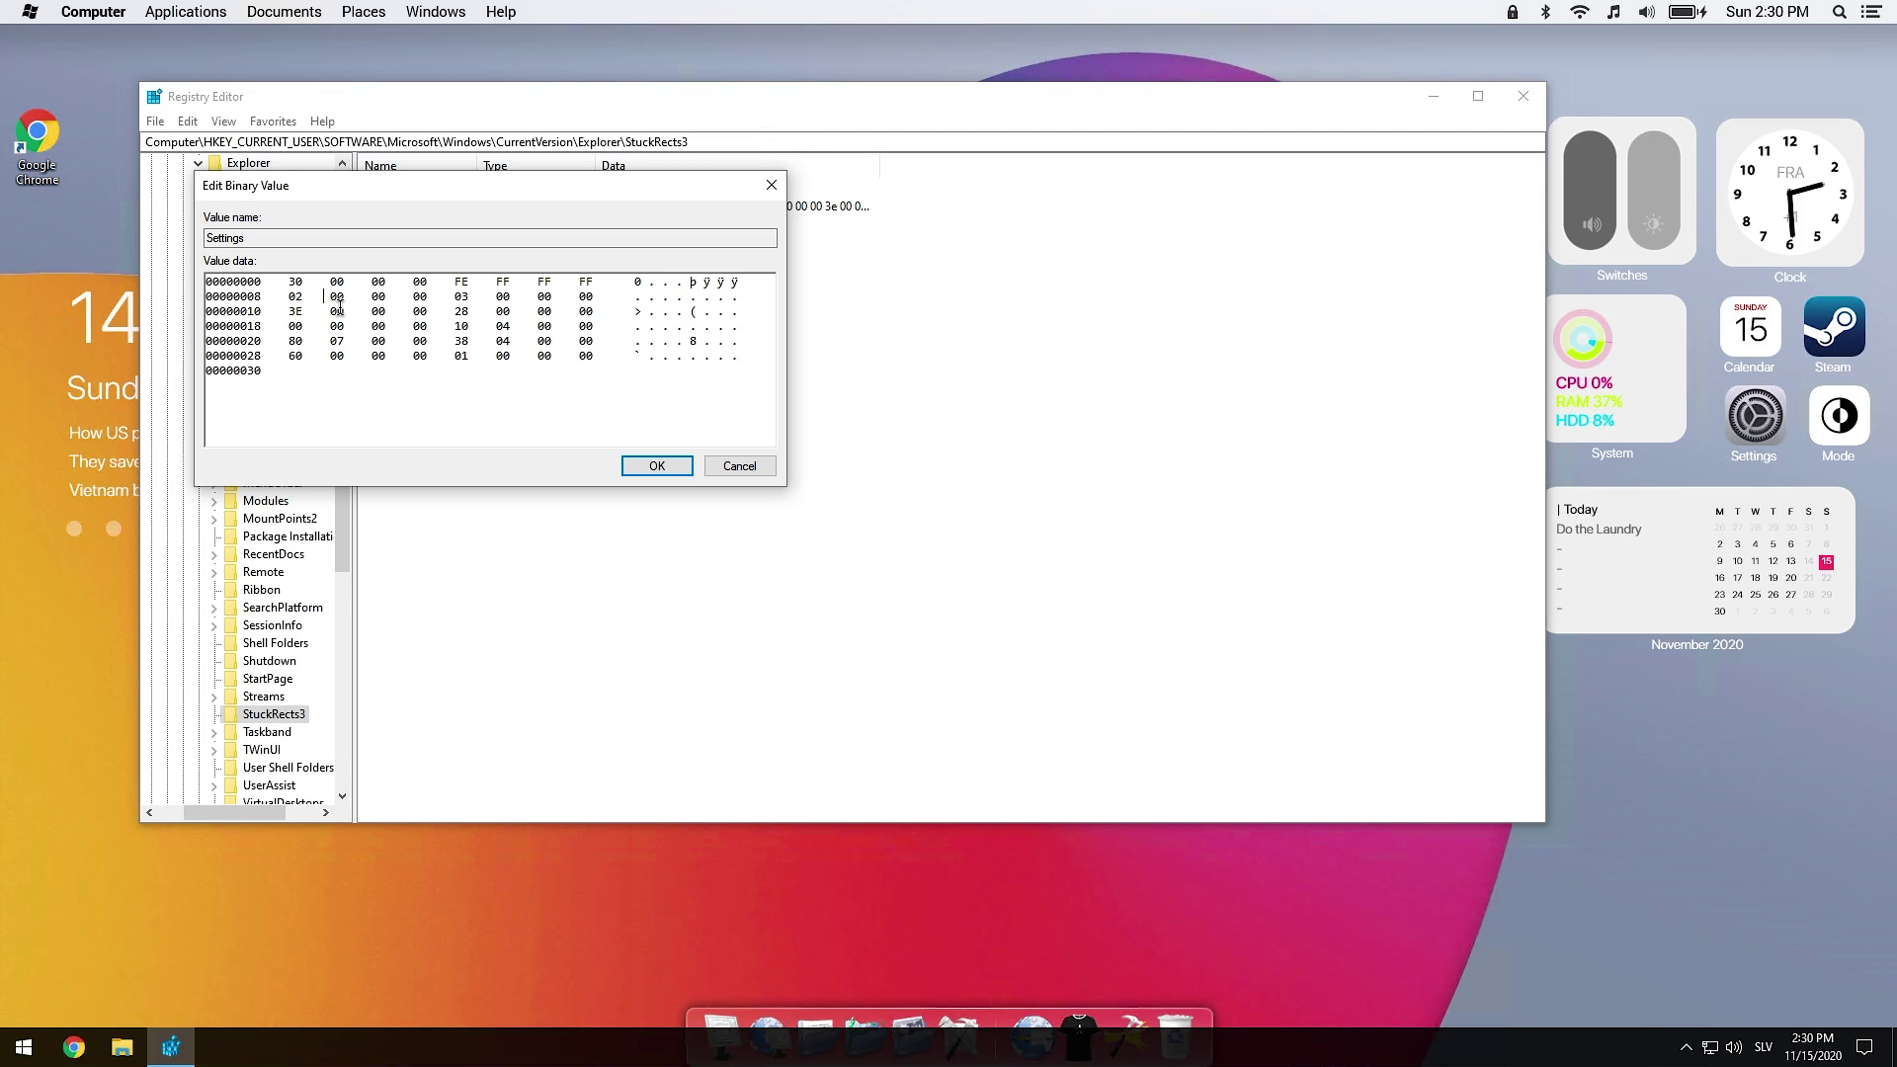
{"action": "key", "text": "BackSpace"}
{"action": "type", "text": "00"}
{"action": "left_click", "coordinate": [656, 465]}
{"action": "left_click", "coordinate": [1520, 99]}
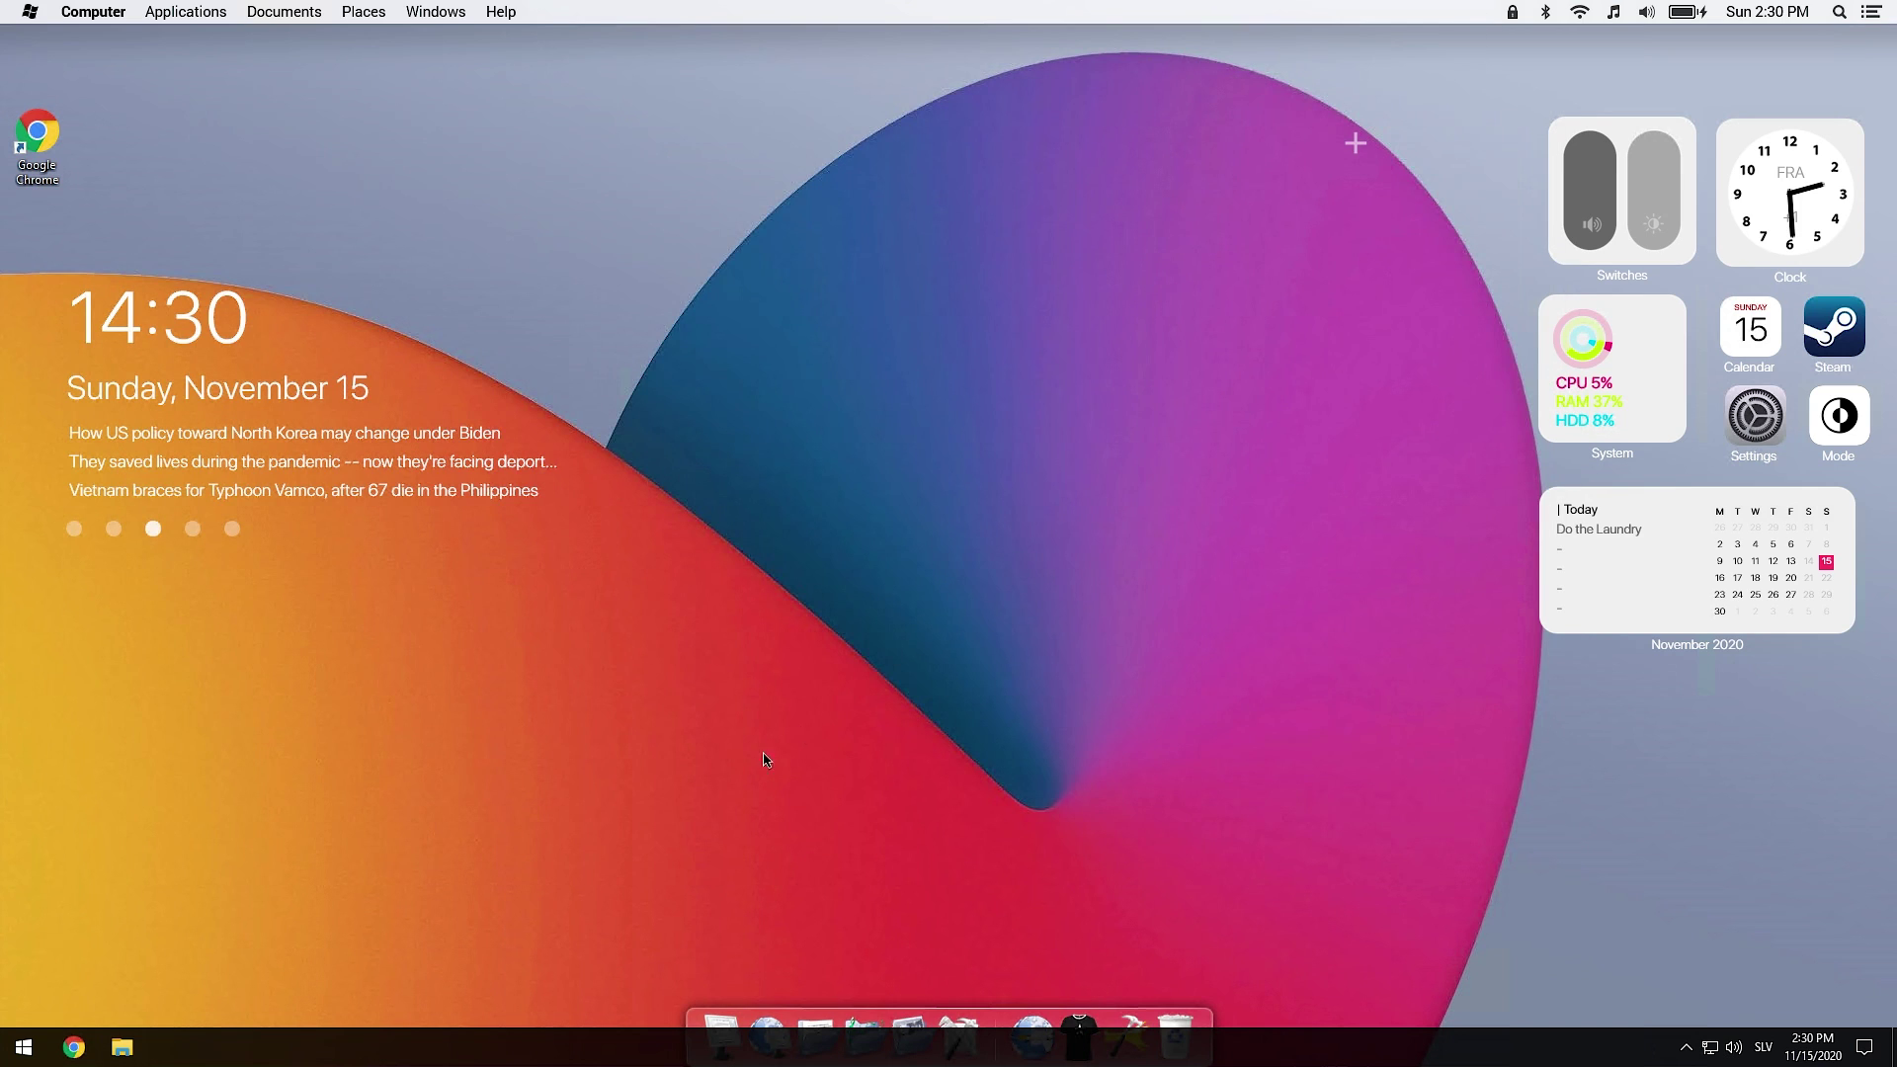
Open Task Manager in its detailed view, find the Windows Explorer process and restart it.
{"action": "right_click", "coordinate": [587, 1043]}
{"action": "left_click", "coordinate": [674, 951]}
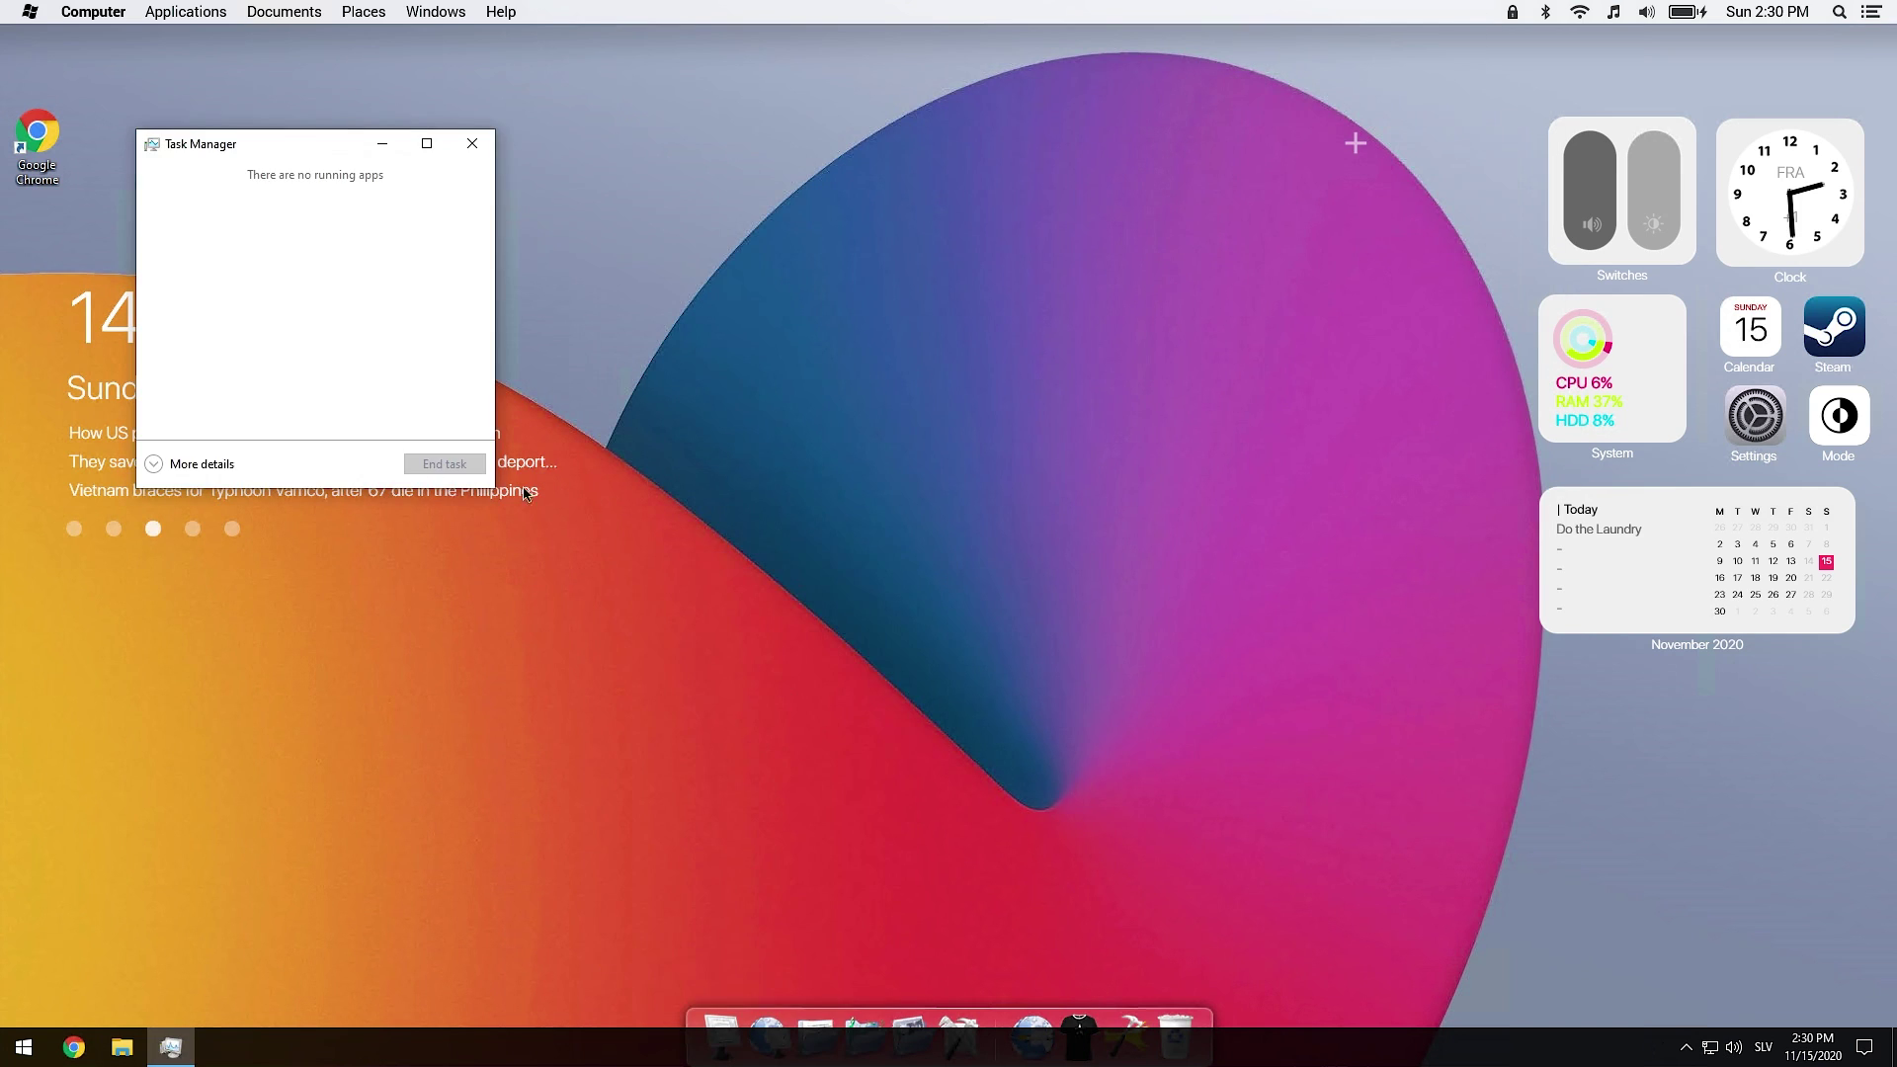
{"action": "left_click", "coordinate": [219, 469]}
{"action": "left_click", "coordinate": [325, 392]}
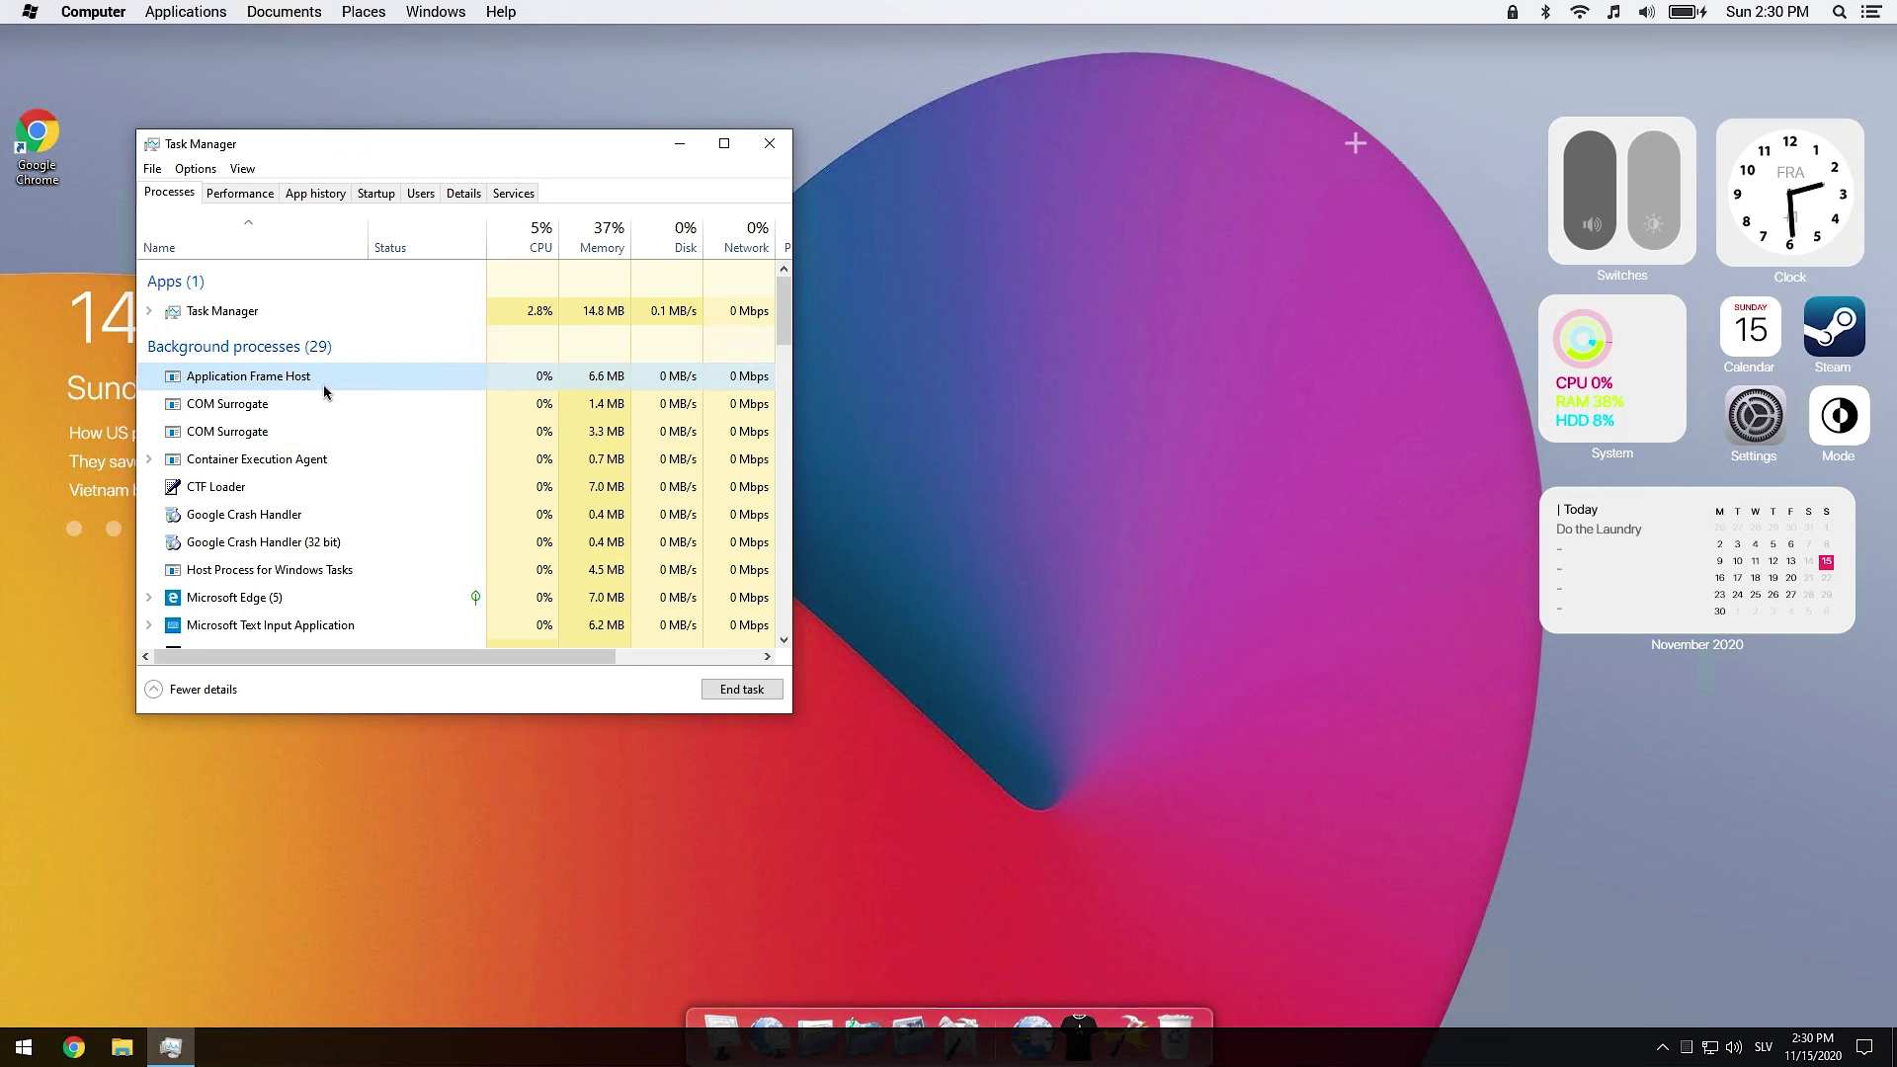
{"action": "key", "text": "w"}
{"action": "key", "text": "w"}
{"action": "key", "text": "w"}
{"action": "key", "text": "w"}
{"action": "key", "text": "w"}
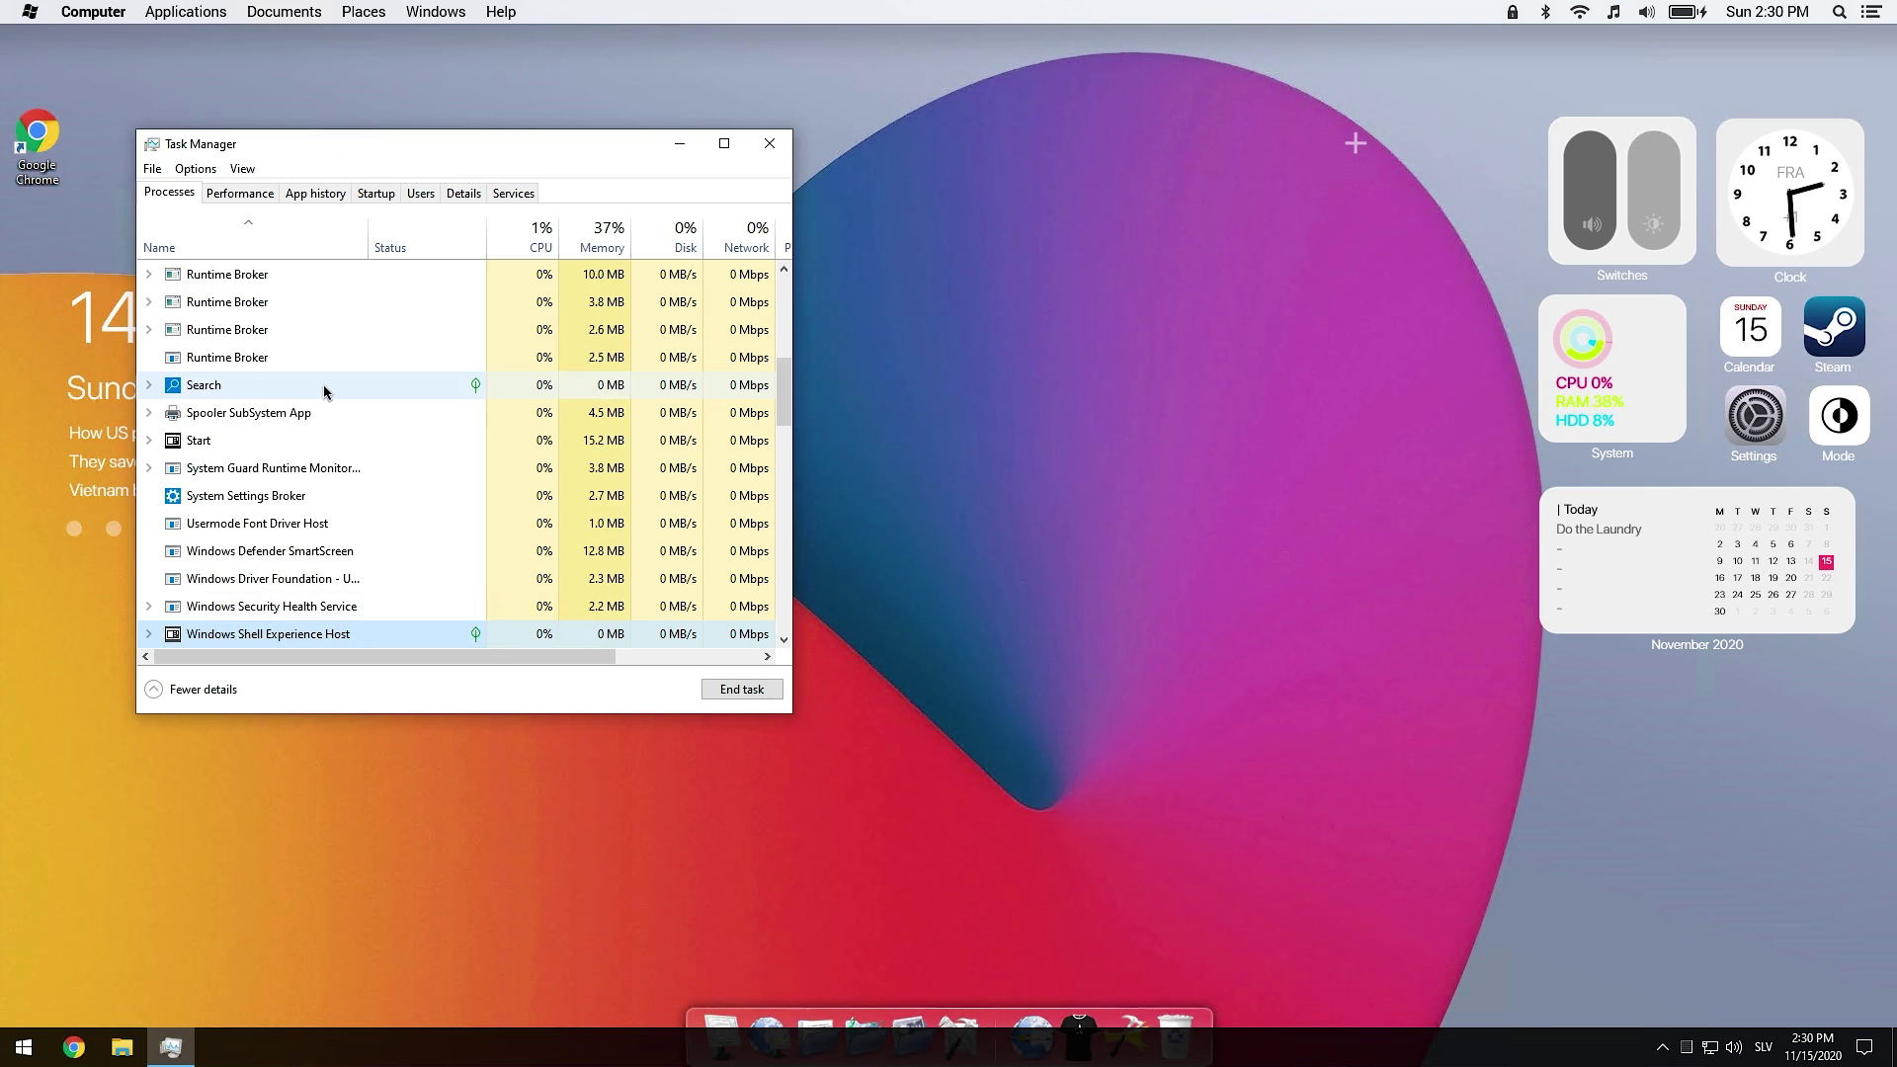
{"action": "key", "text": "w"}
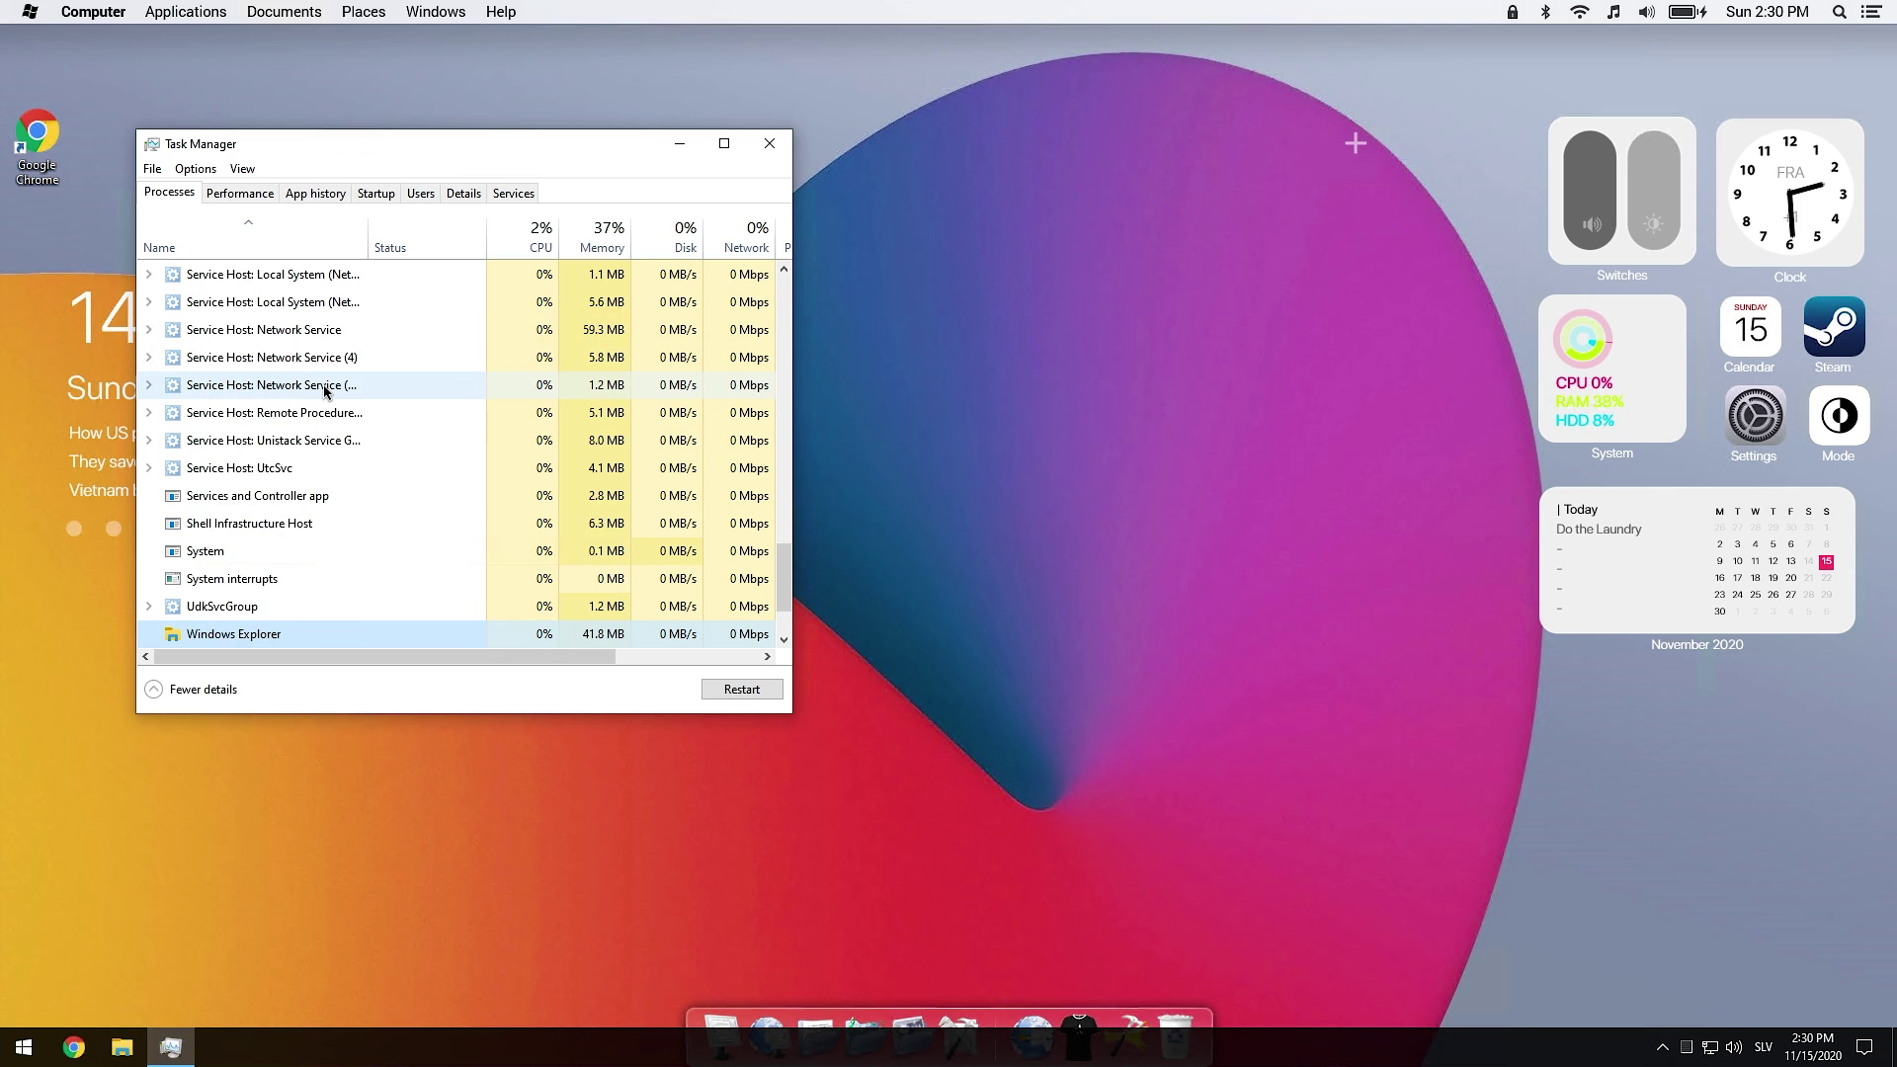
{"action": "right_click", "coordinate": [304, 637]}
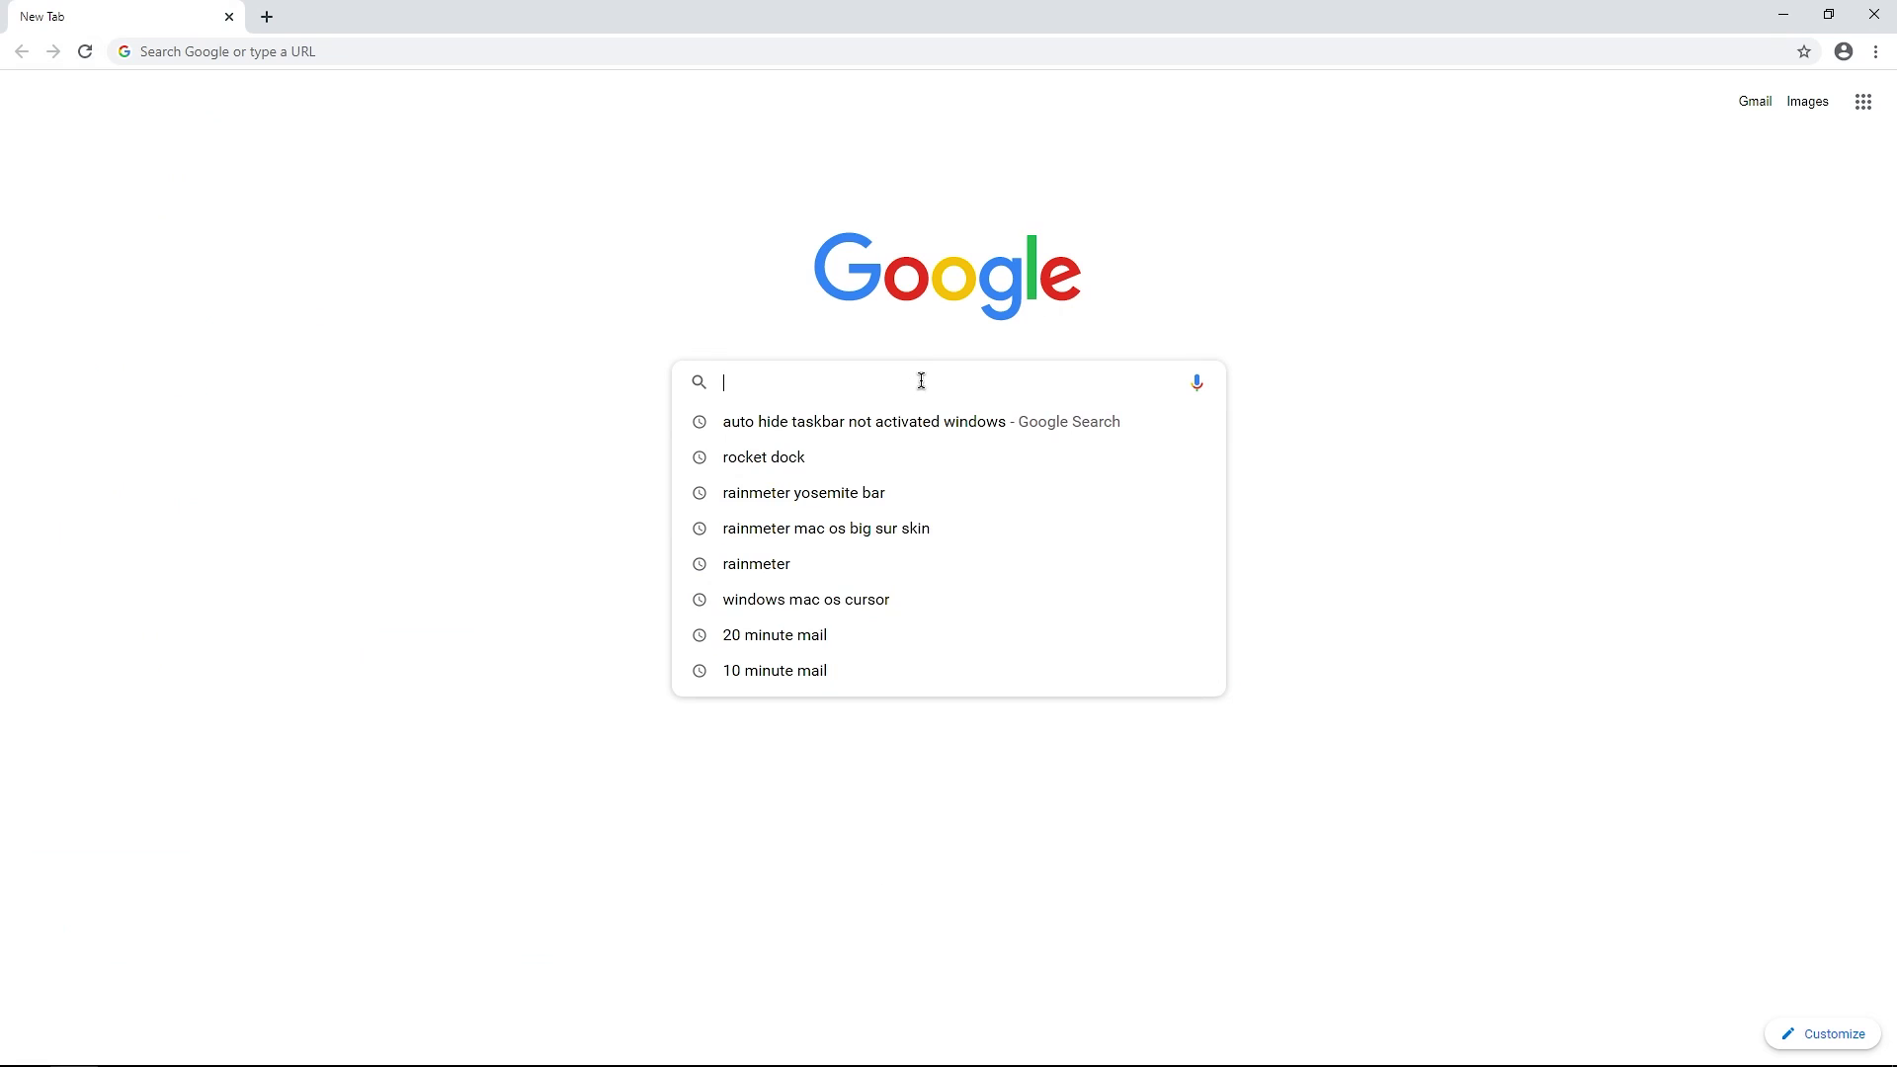
Search Google in Chrome for "mac os big surr dock" and open the DeviantArt page macOS BigSur For RocketDock.
{"action": "type", "text": "mac os "}
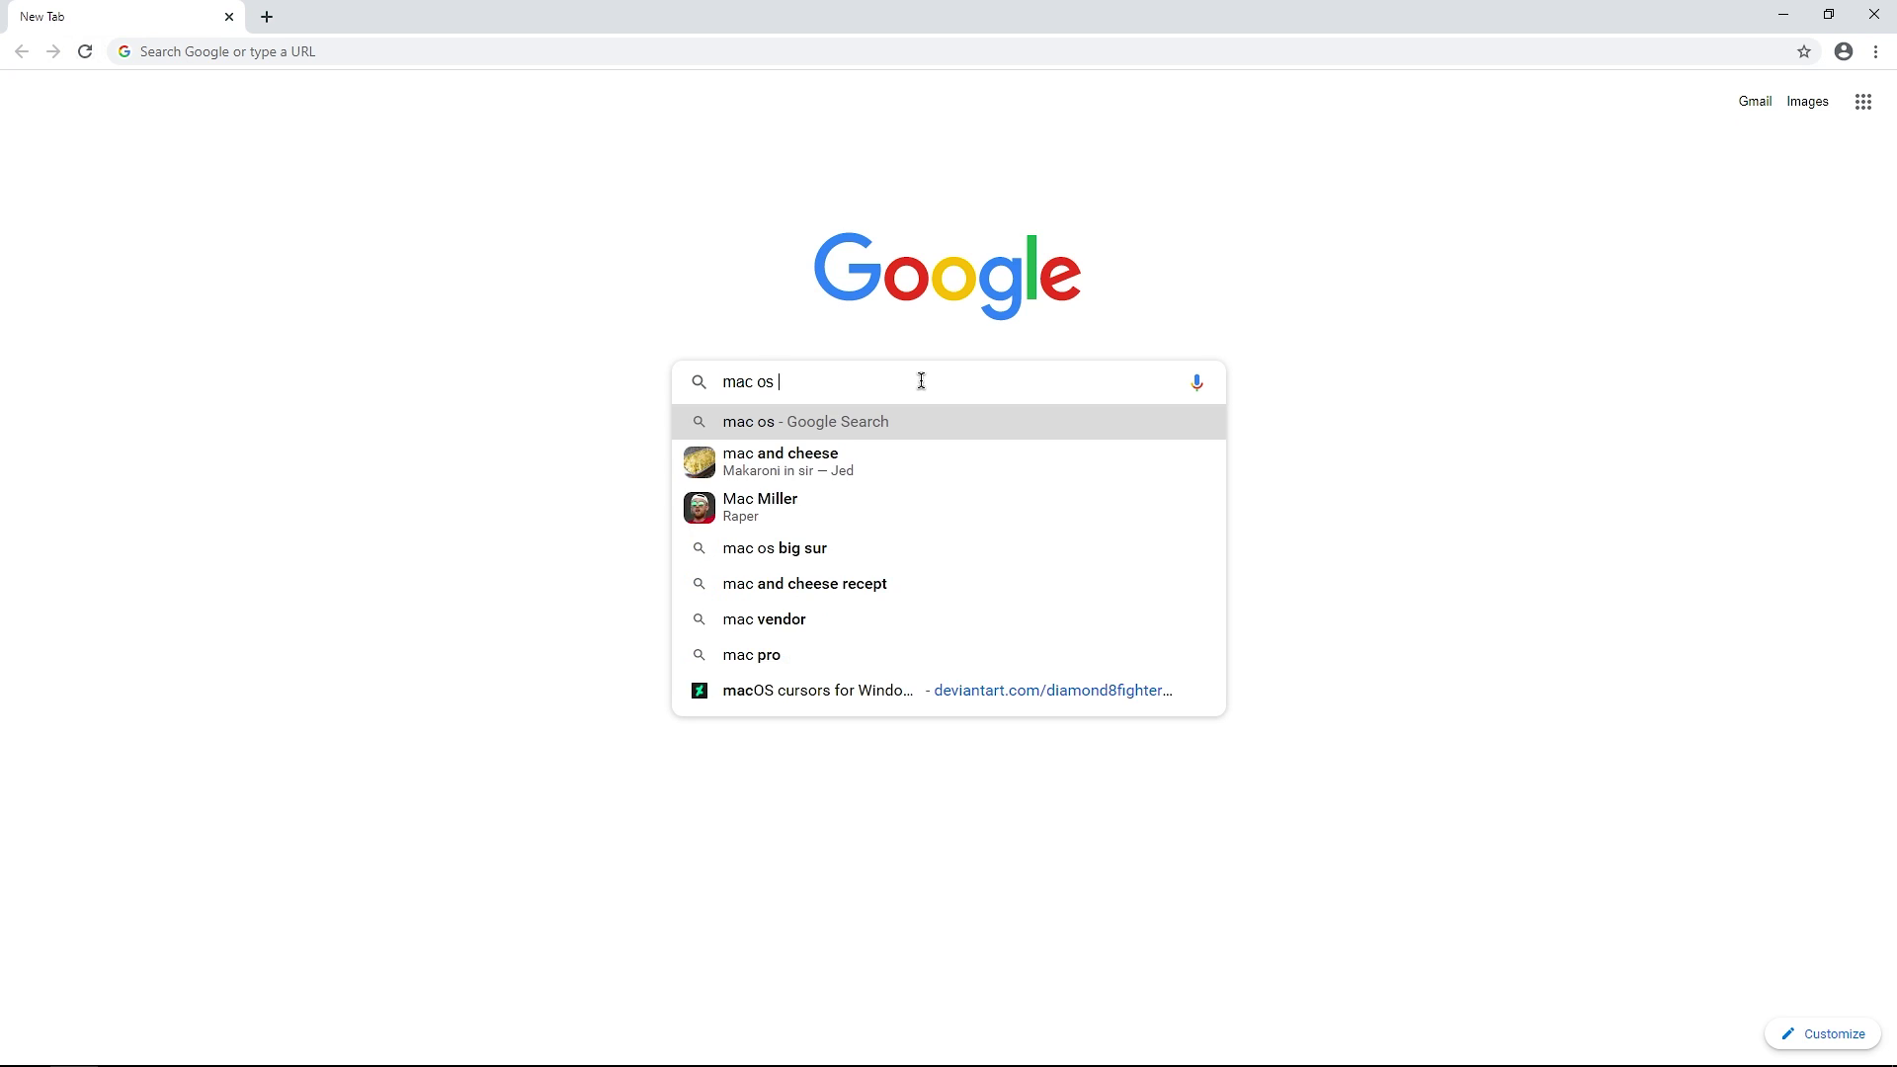
{"action": "type", "text": "big surr dock"}
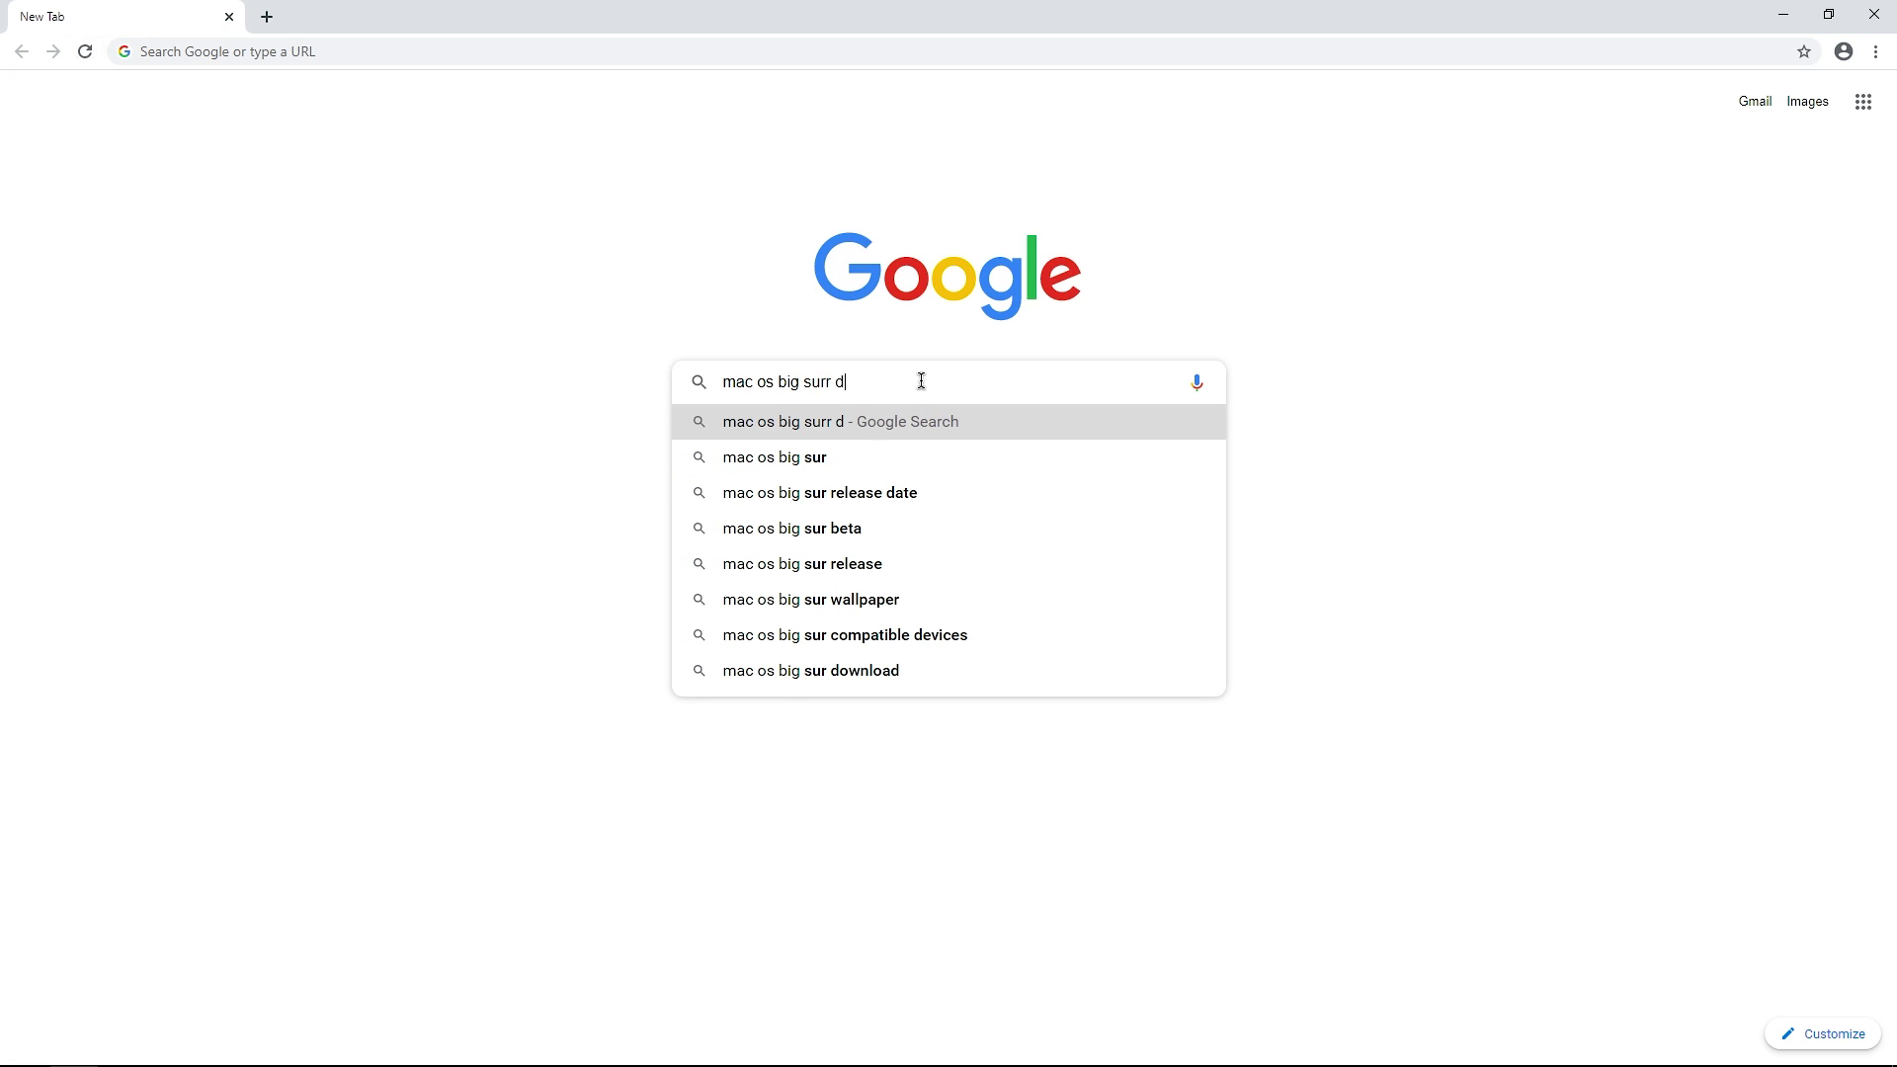
{"action": "key", "text": "Return"}
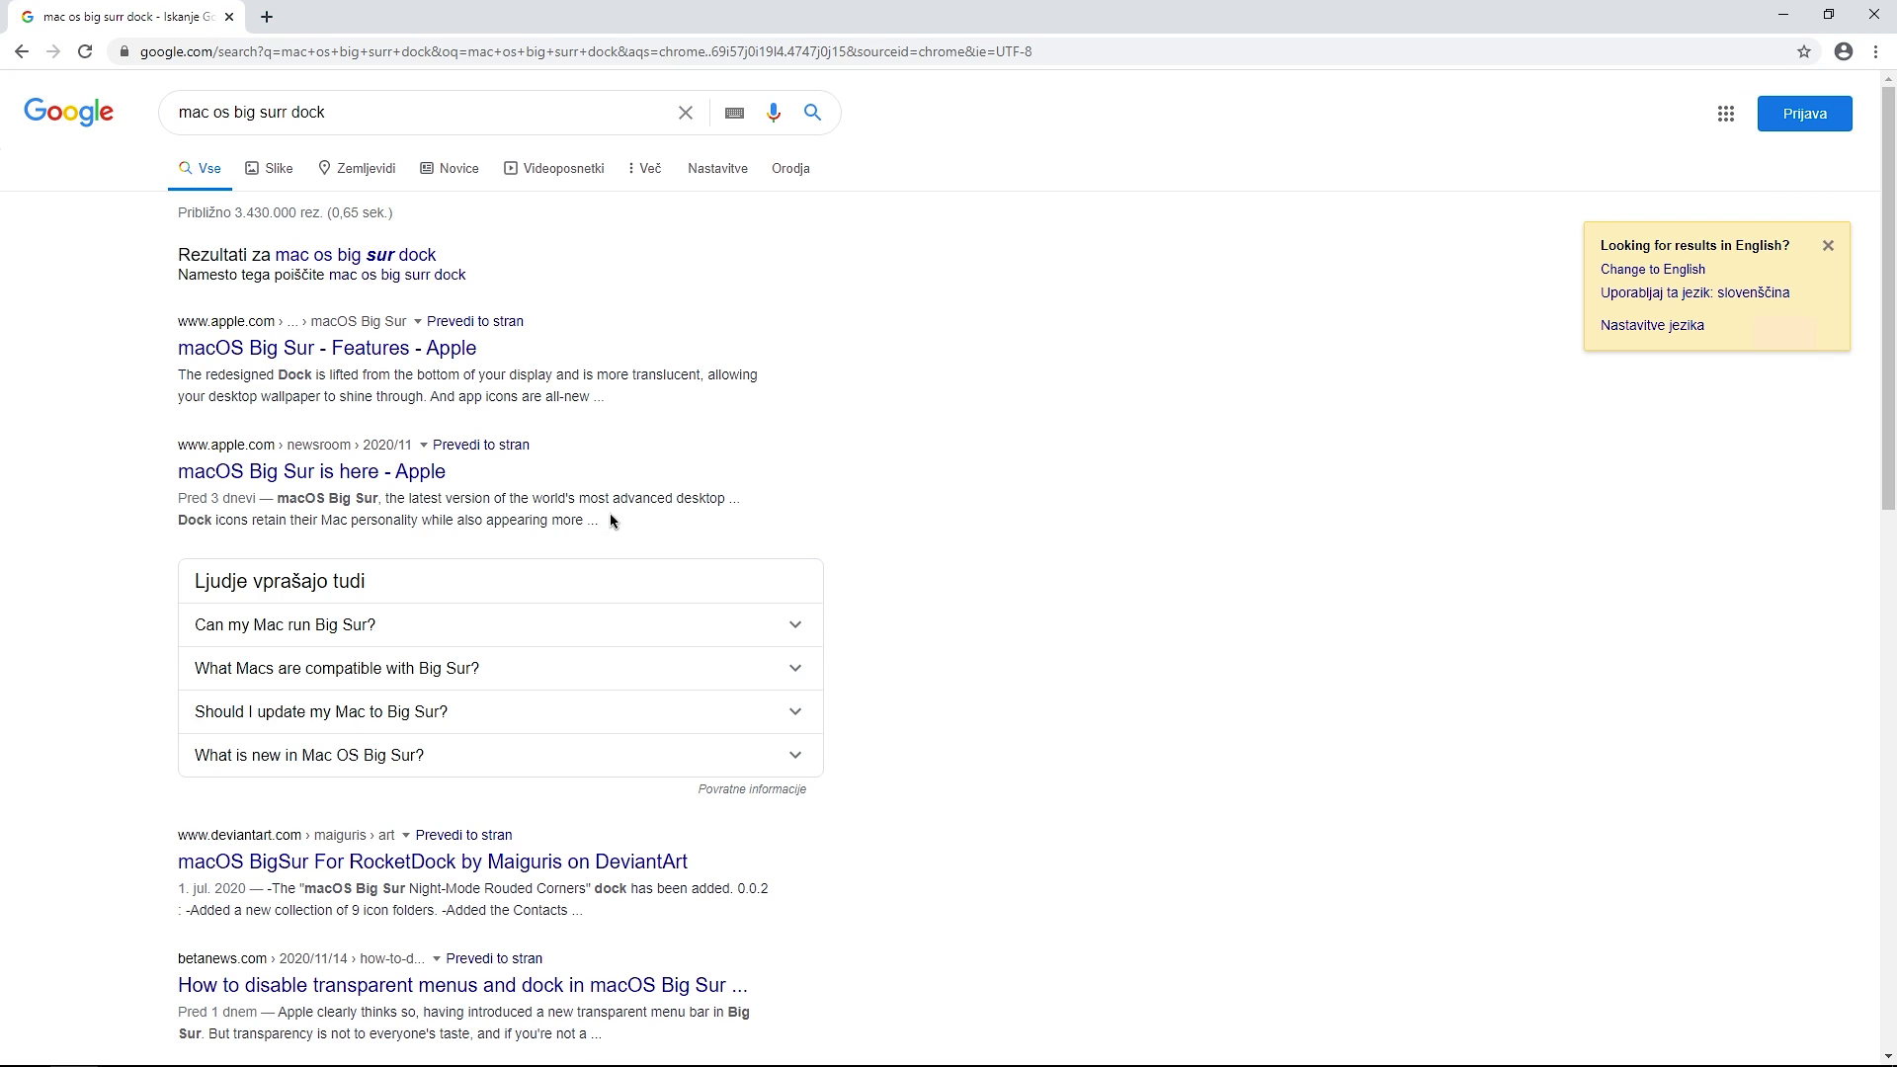
{"action": "left_click", "coordinate": [629, 866]}
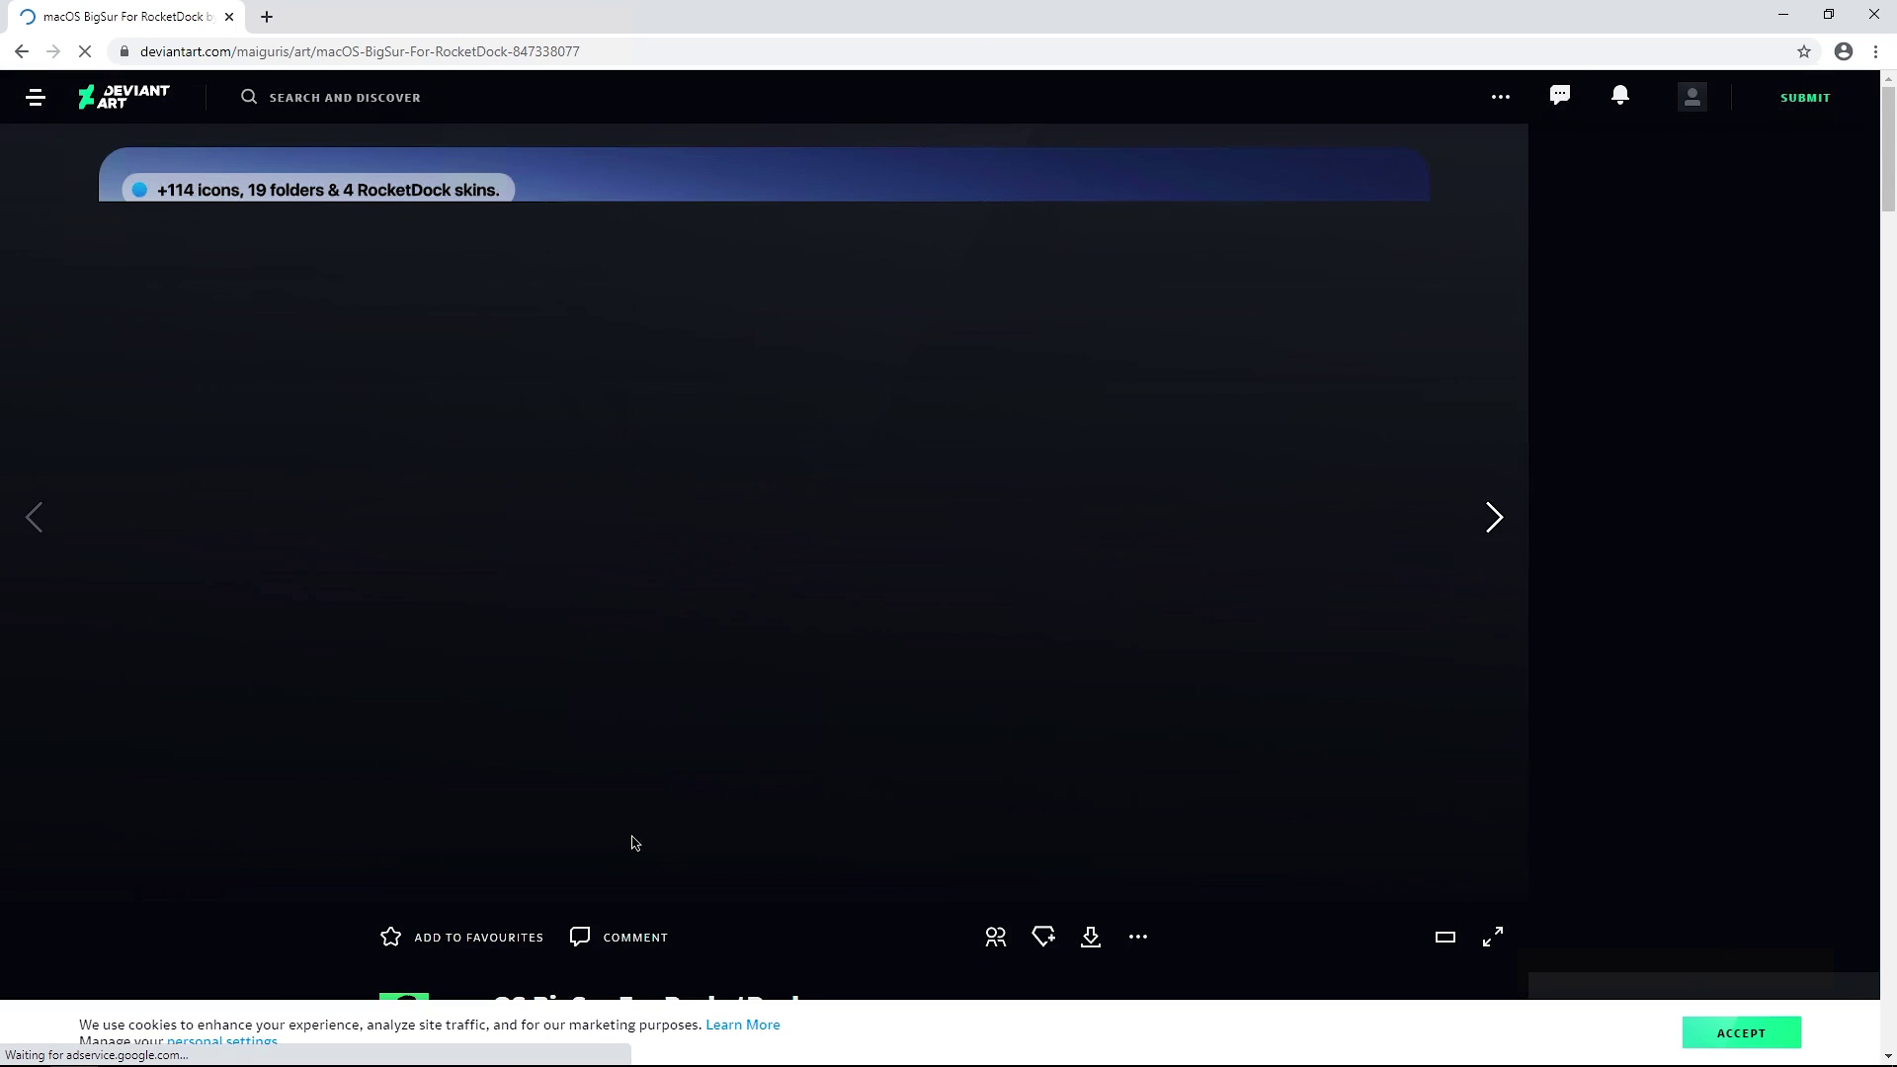
Download the macOS BigSur For RocketDock zip archive and close the browser.
{"action": "scroll", "coordinate": [941, 805], "scroll_direction": "down", "scroll_amount": 2}
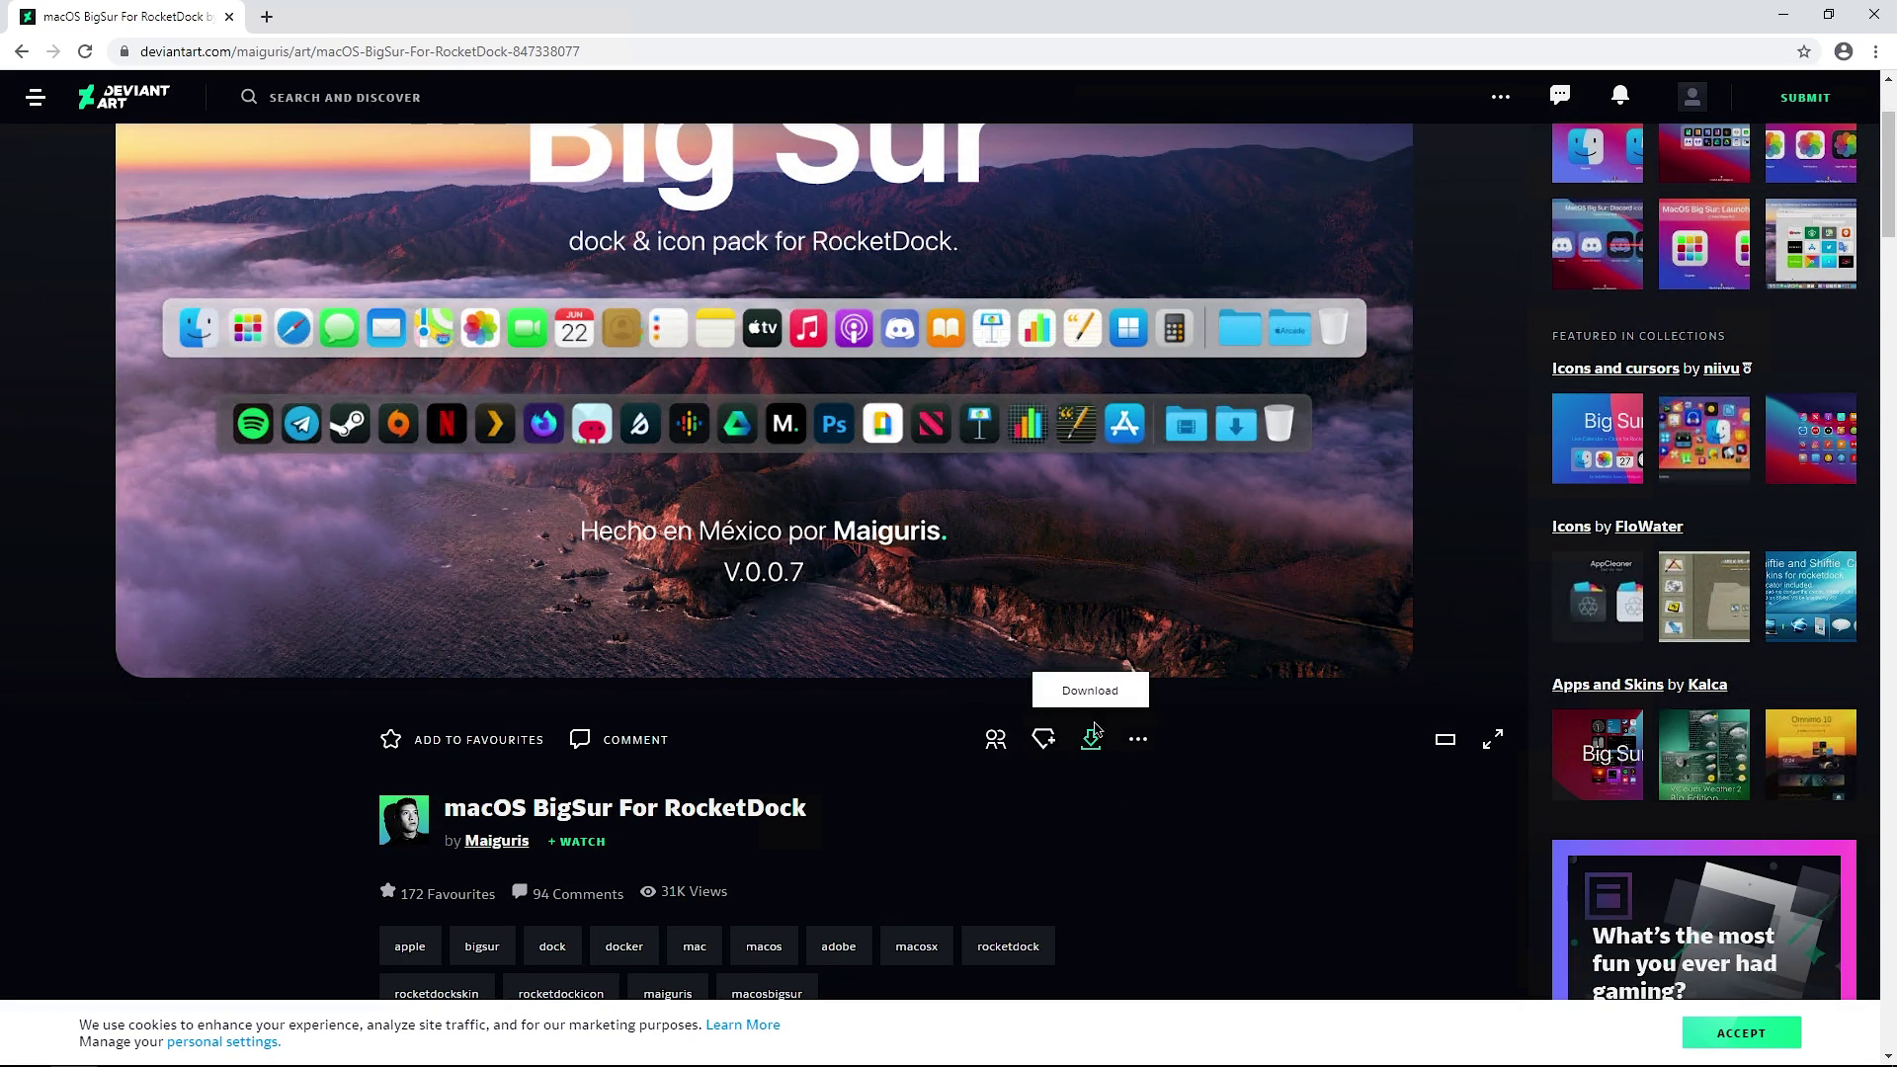
{"action": "left_click", "coordinate": [1092, 749]}
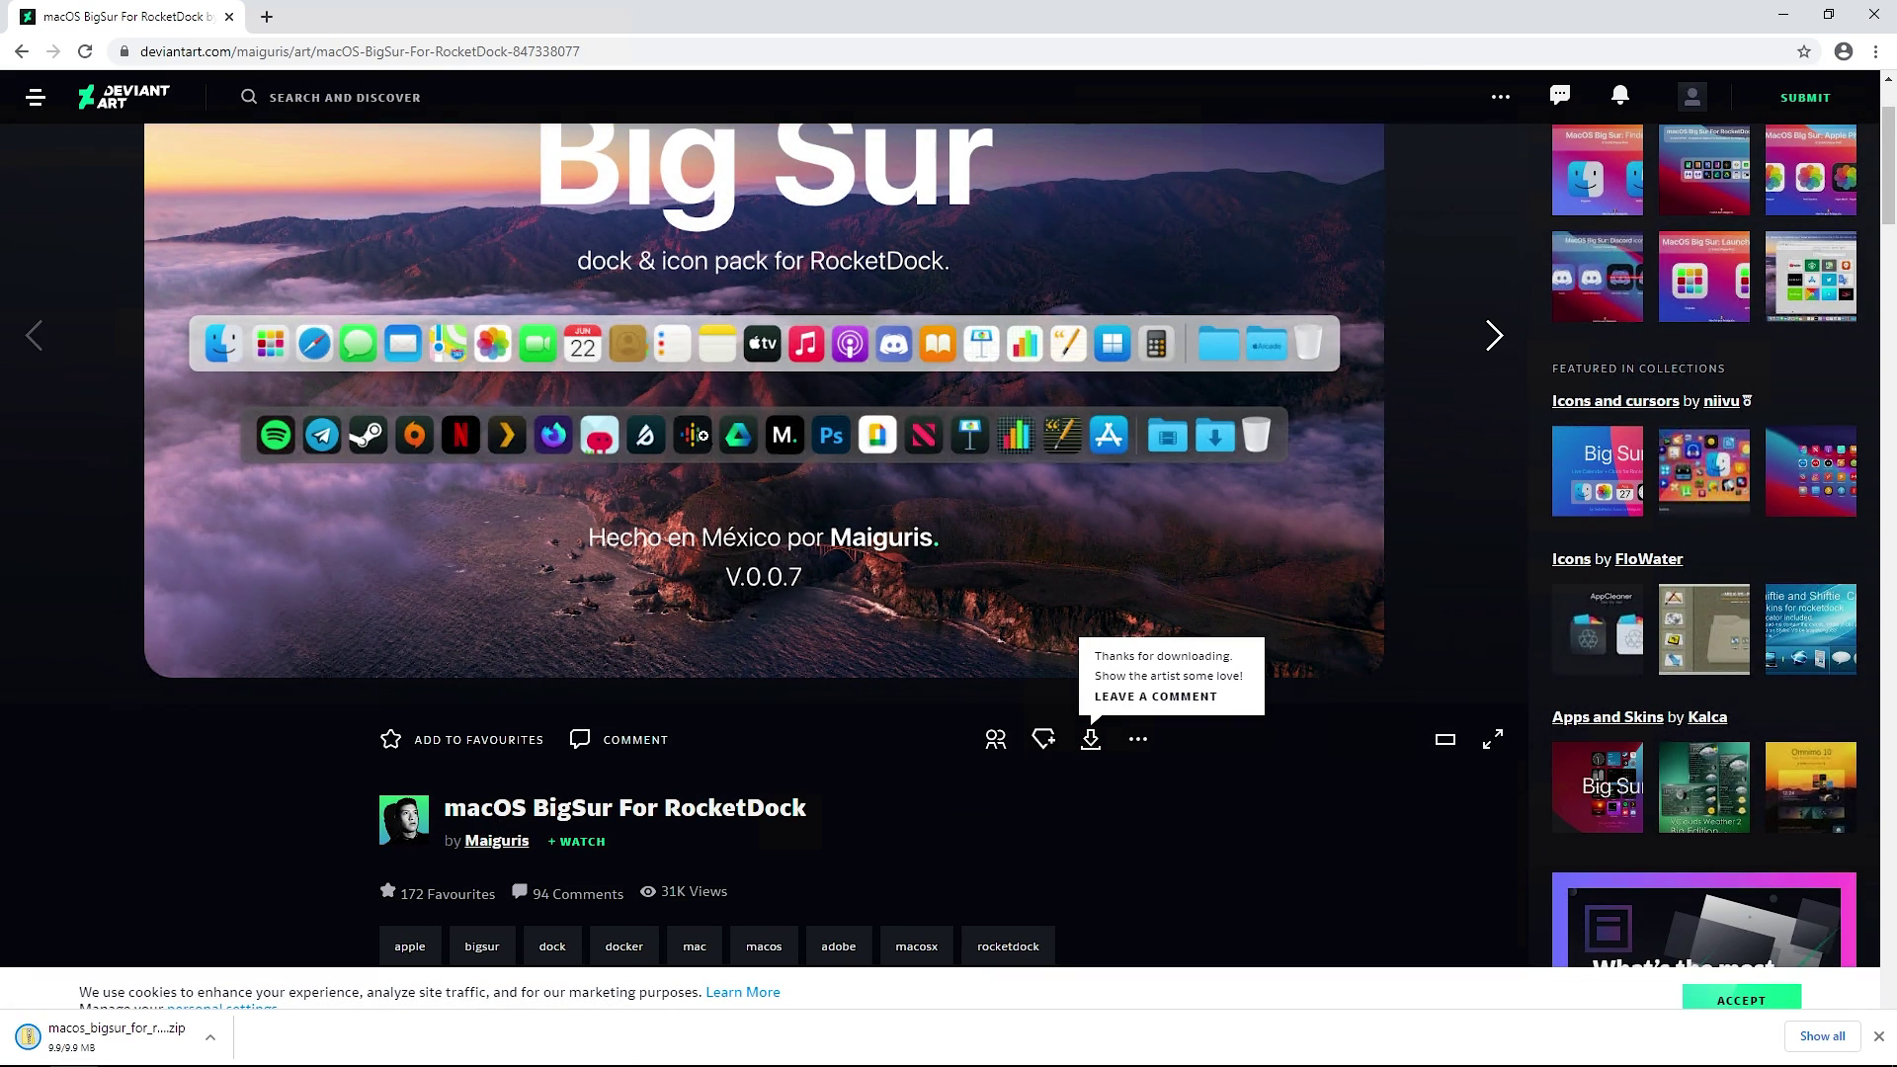
{"action": "left_click", "coordinate": [1879, 20]}
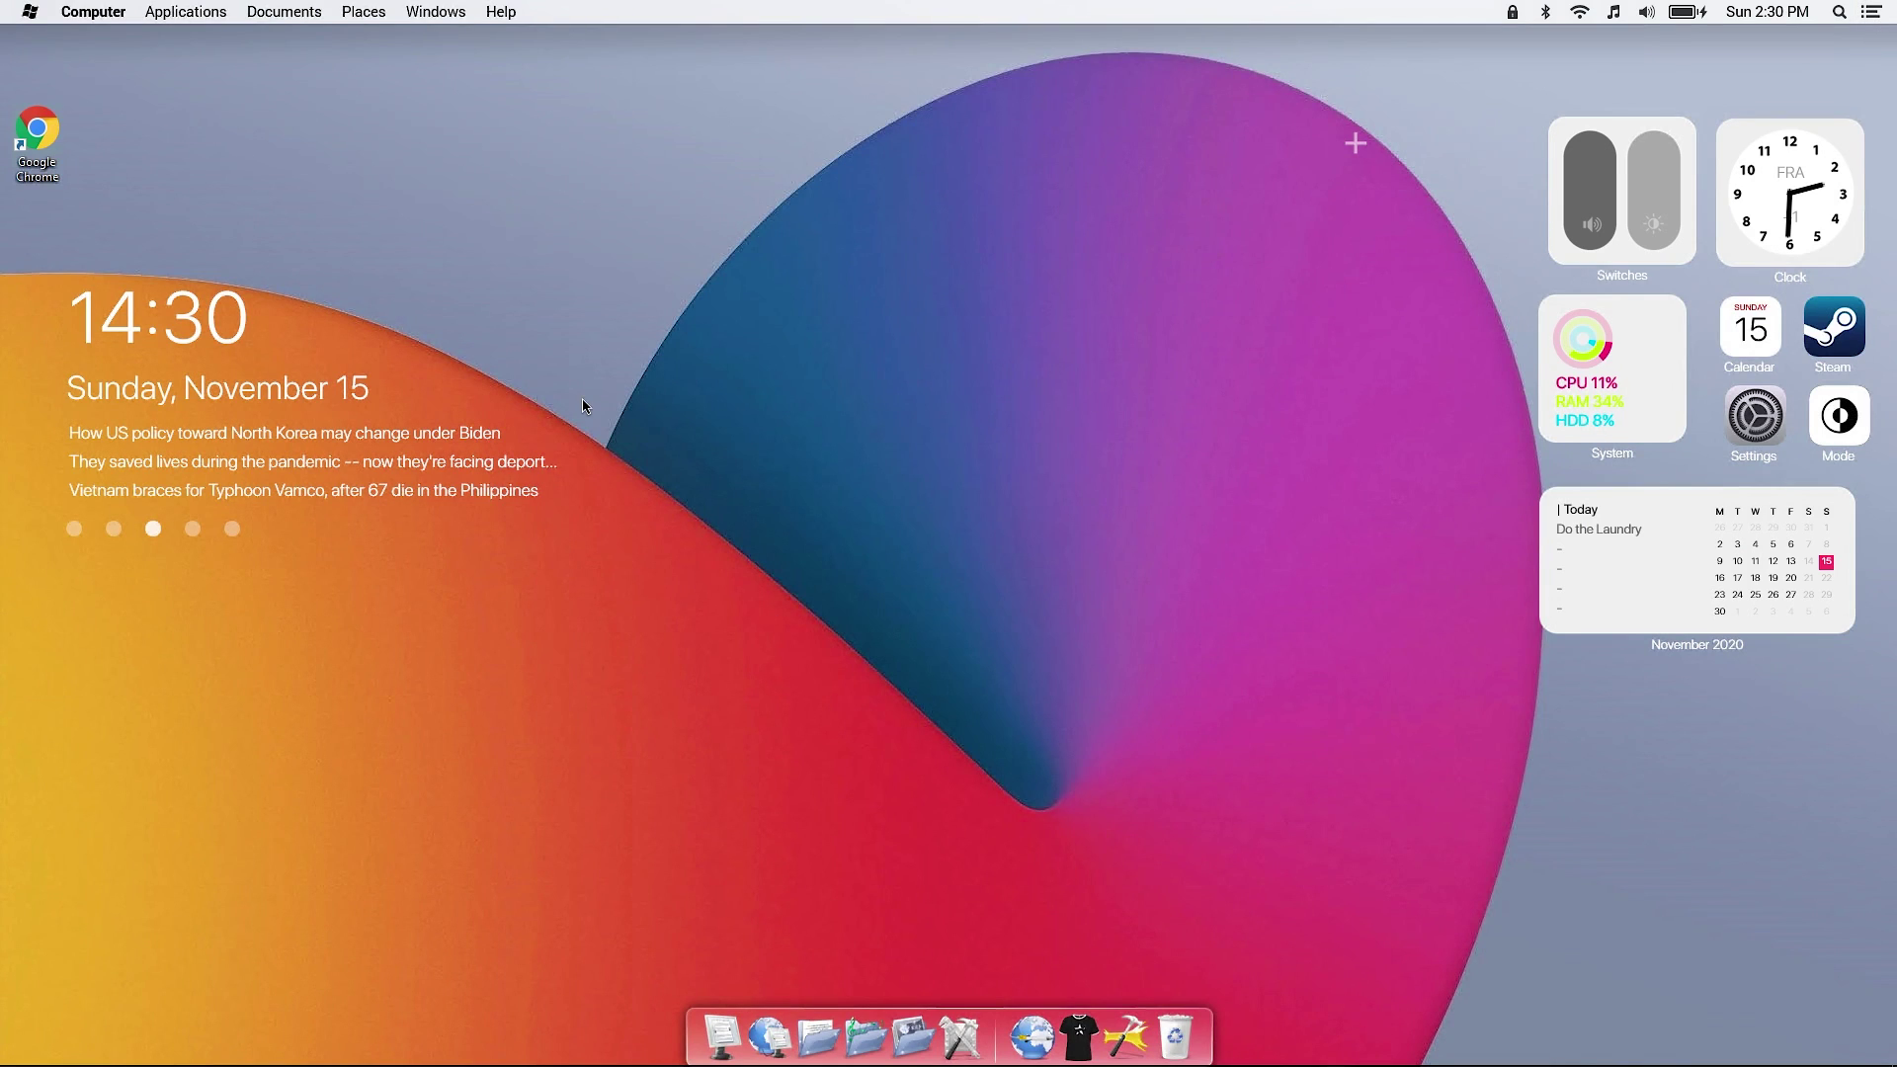
Extract the downloaded macos_bigsur_for_rocketdock archive in the Downloads folder with File Explorer.
{"action": "left_click", "coordinate": [127, 1048]}
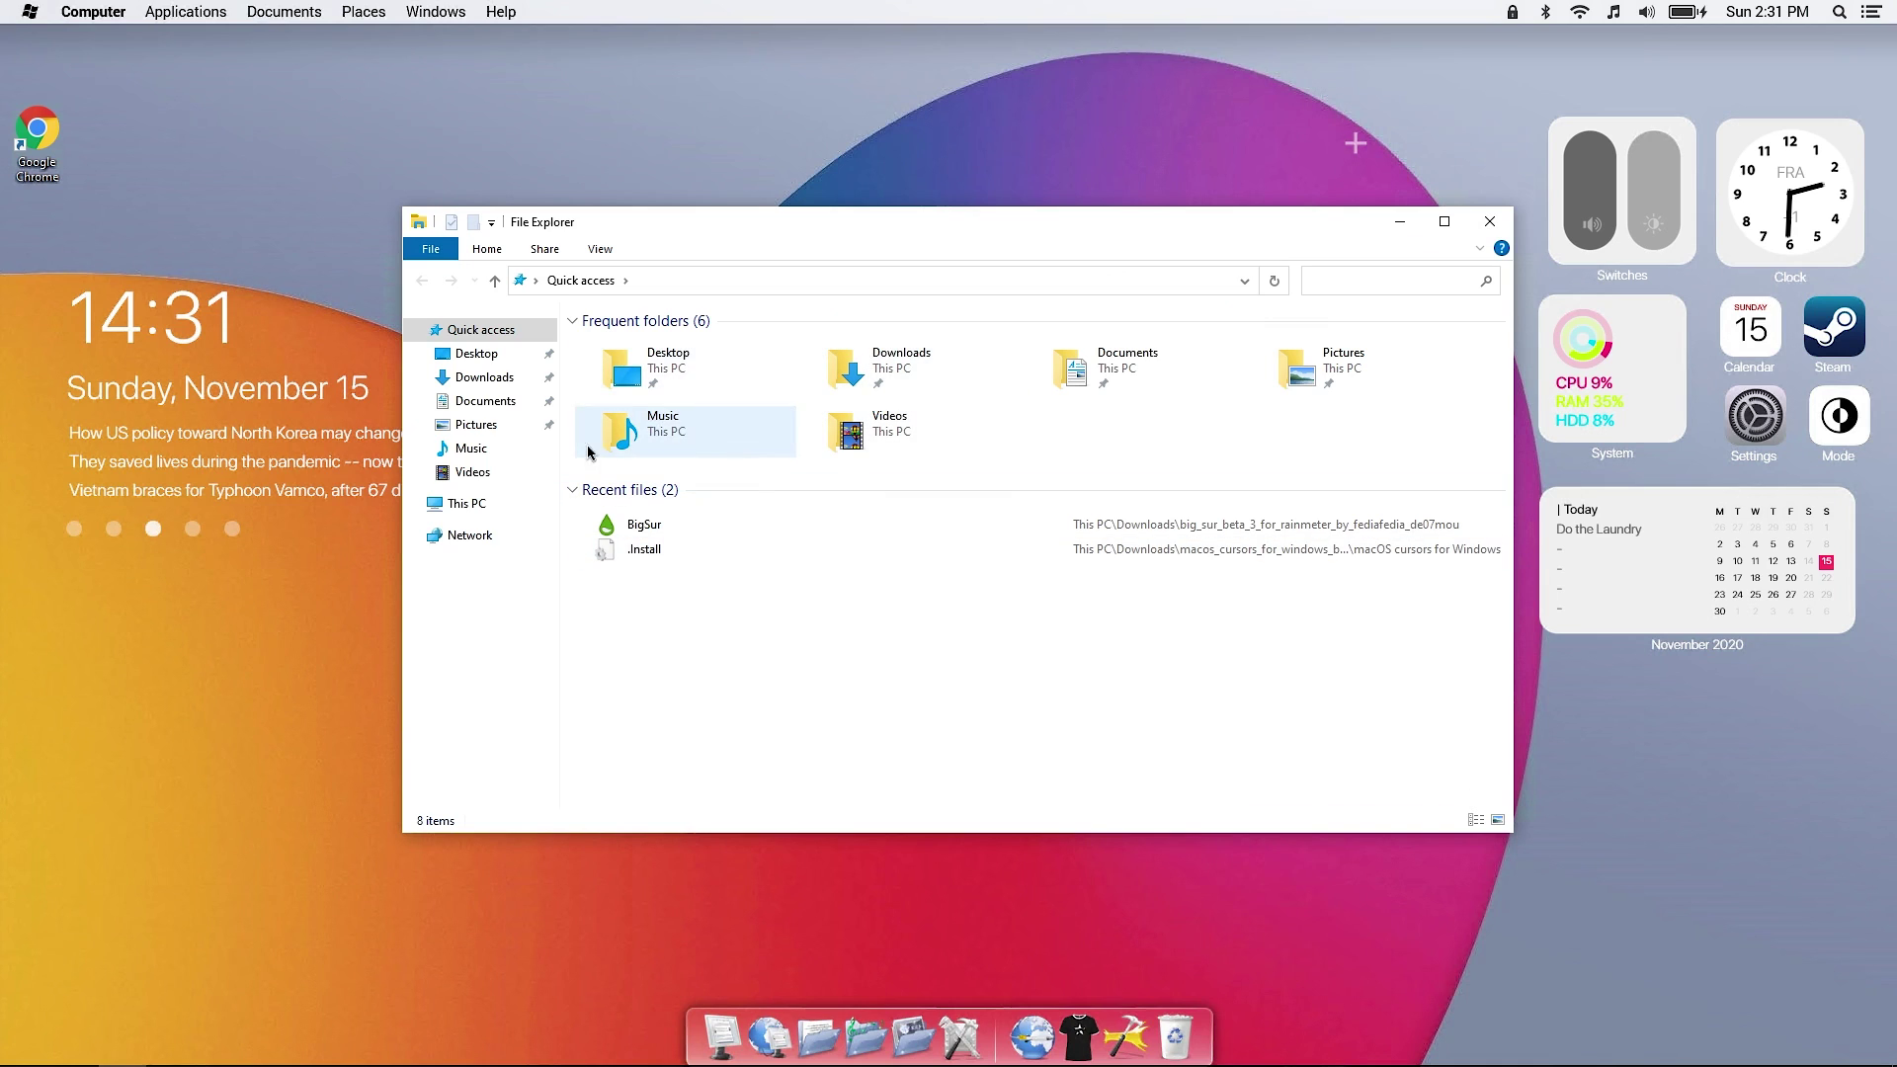
{"action": "left_click", "coordinate": [491, 378]}
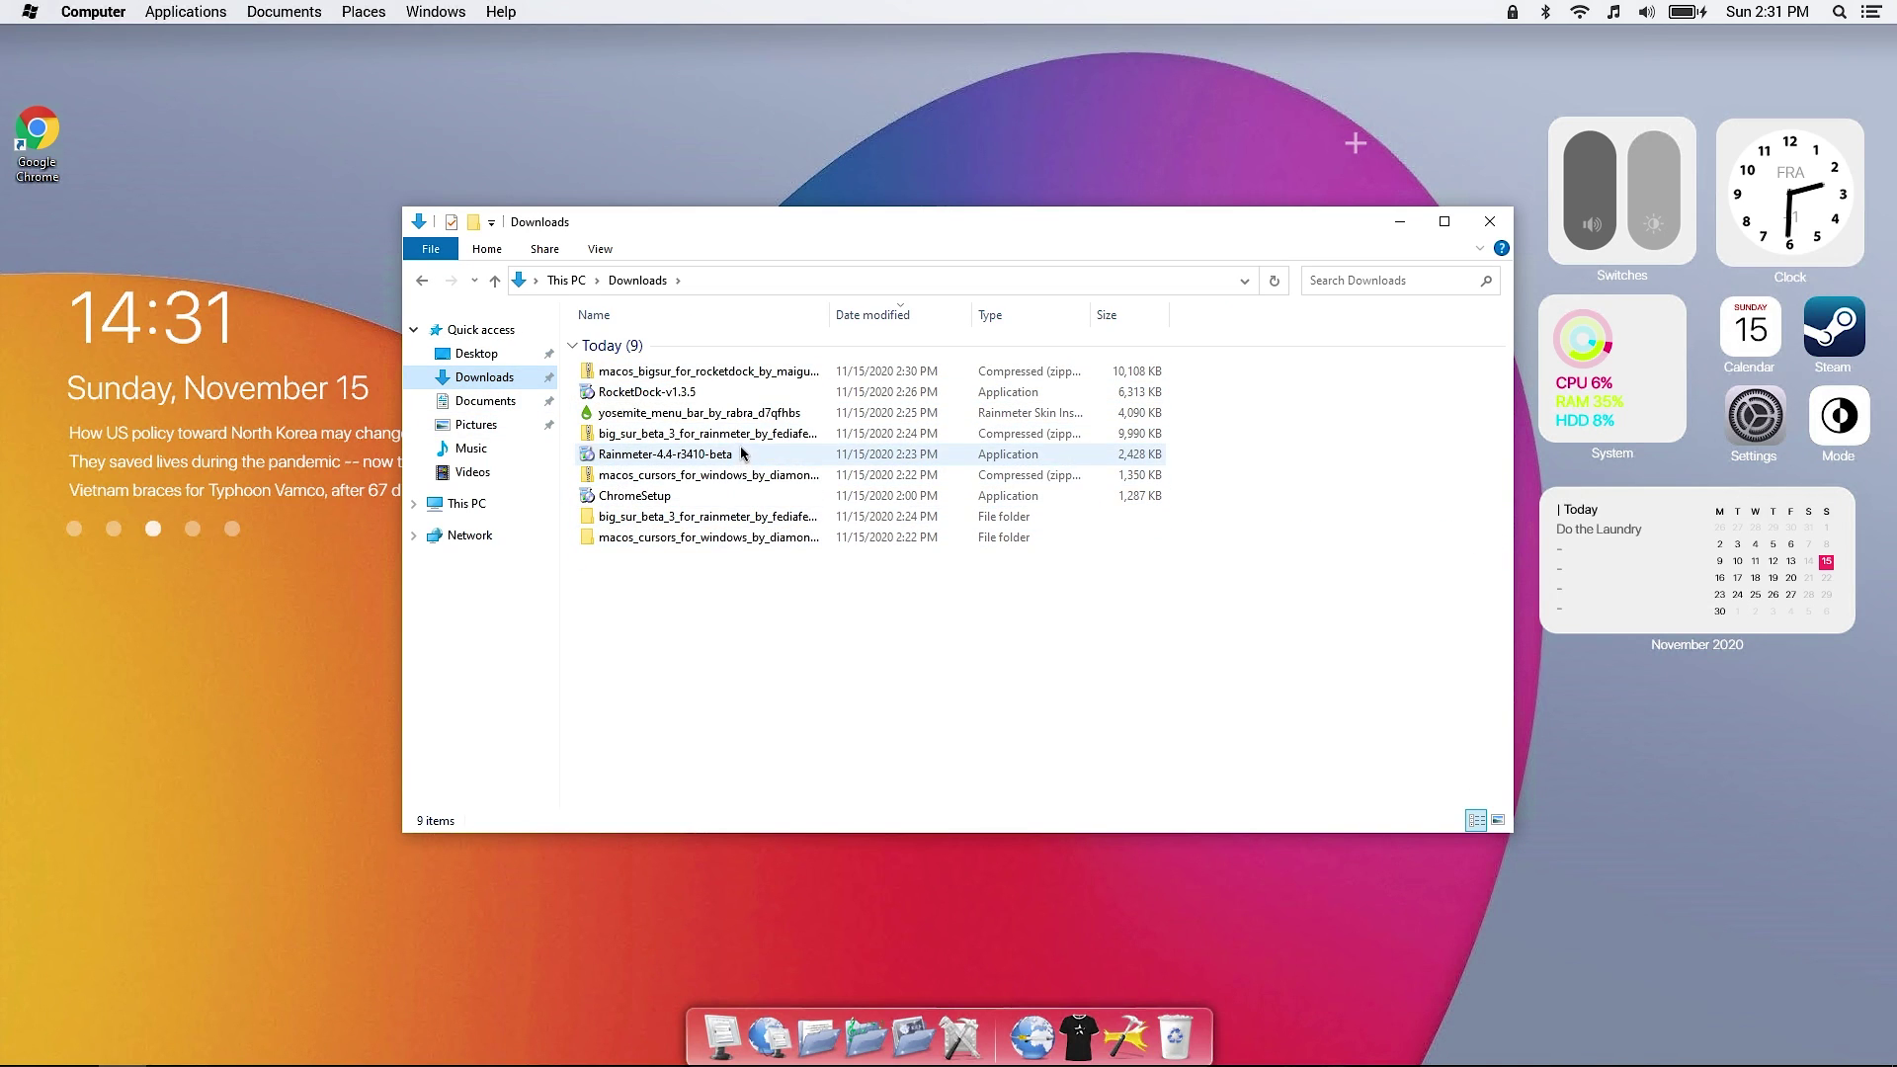
{"action": "left_click", "coordinate": [743, 372]}
{"action": "right_click", "coordinate": [743, 381]}
{"action": "left_click", "coordinate": [785, 454]}
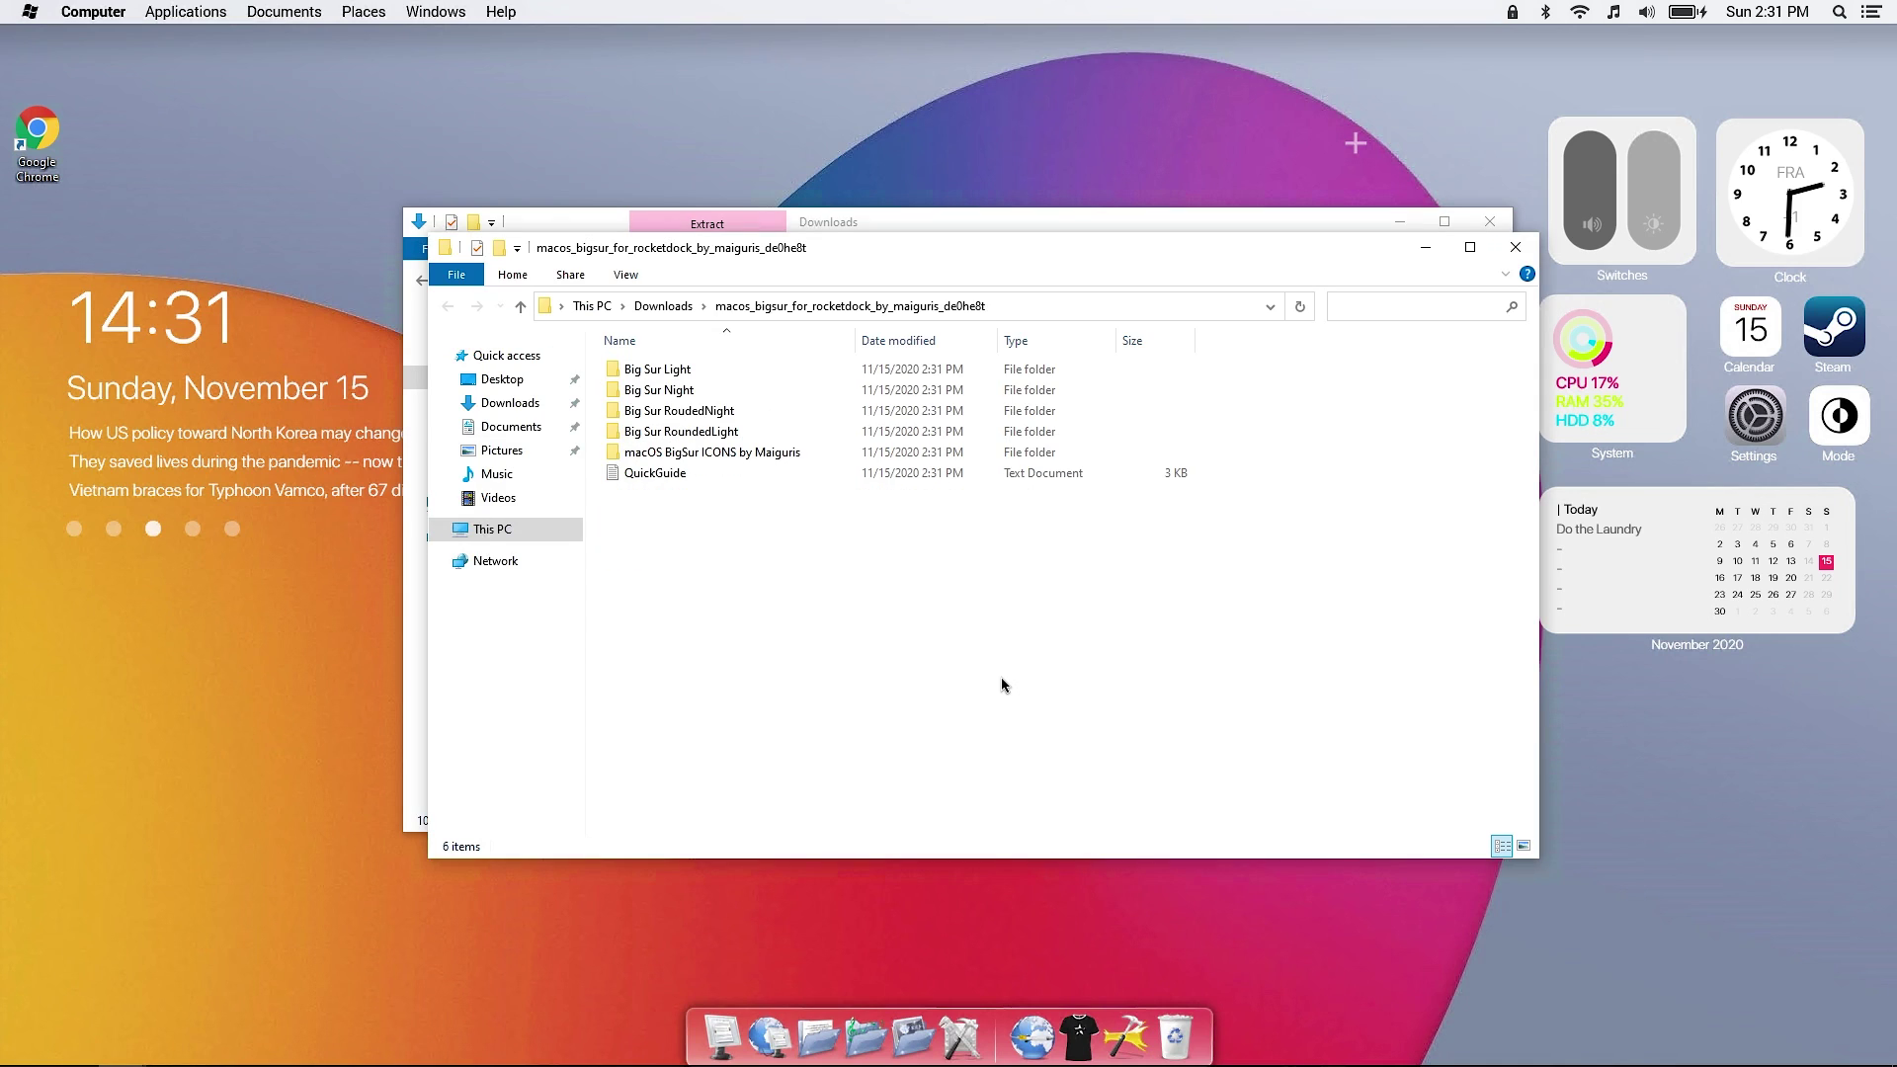
Copy the four Big Sur skin folders, Light, Night, RoudedNight and RoundedLight, into C:\Program Files (x86)\RocketDock\Skins.
{"action": "left_click_drag", "start_coordinate": [1186, 432], "coordinate": [1120, 360]}
{"action": "right_click", "coordinate": [1071, 370]}
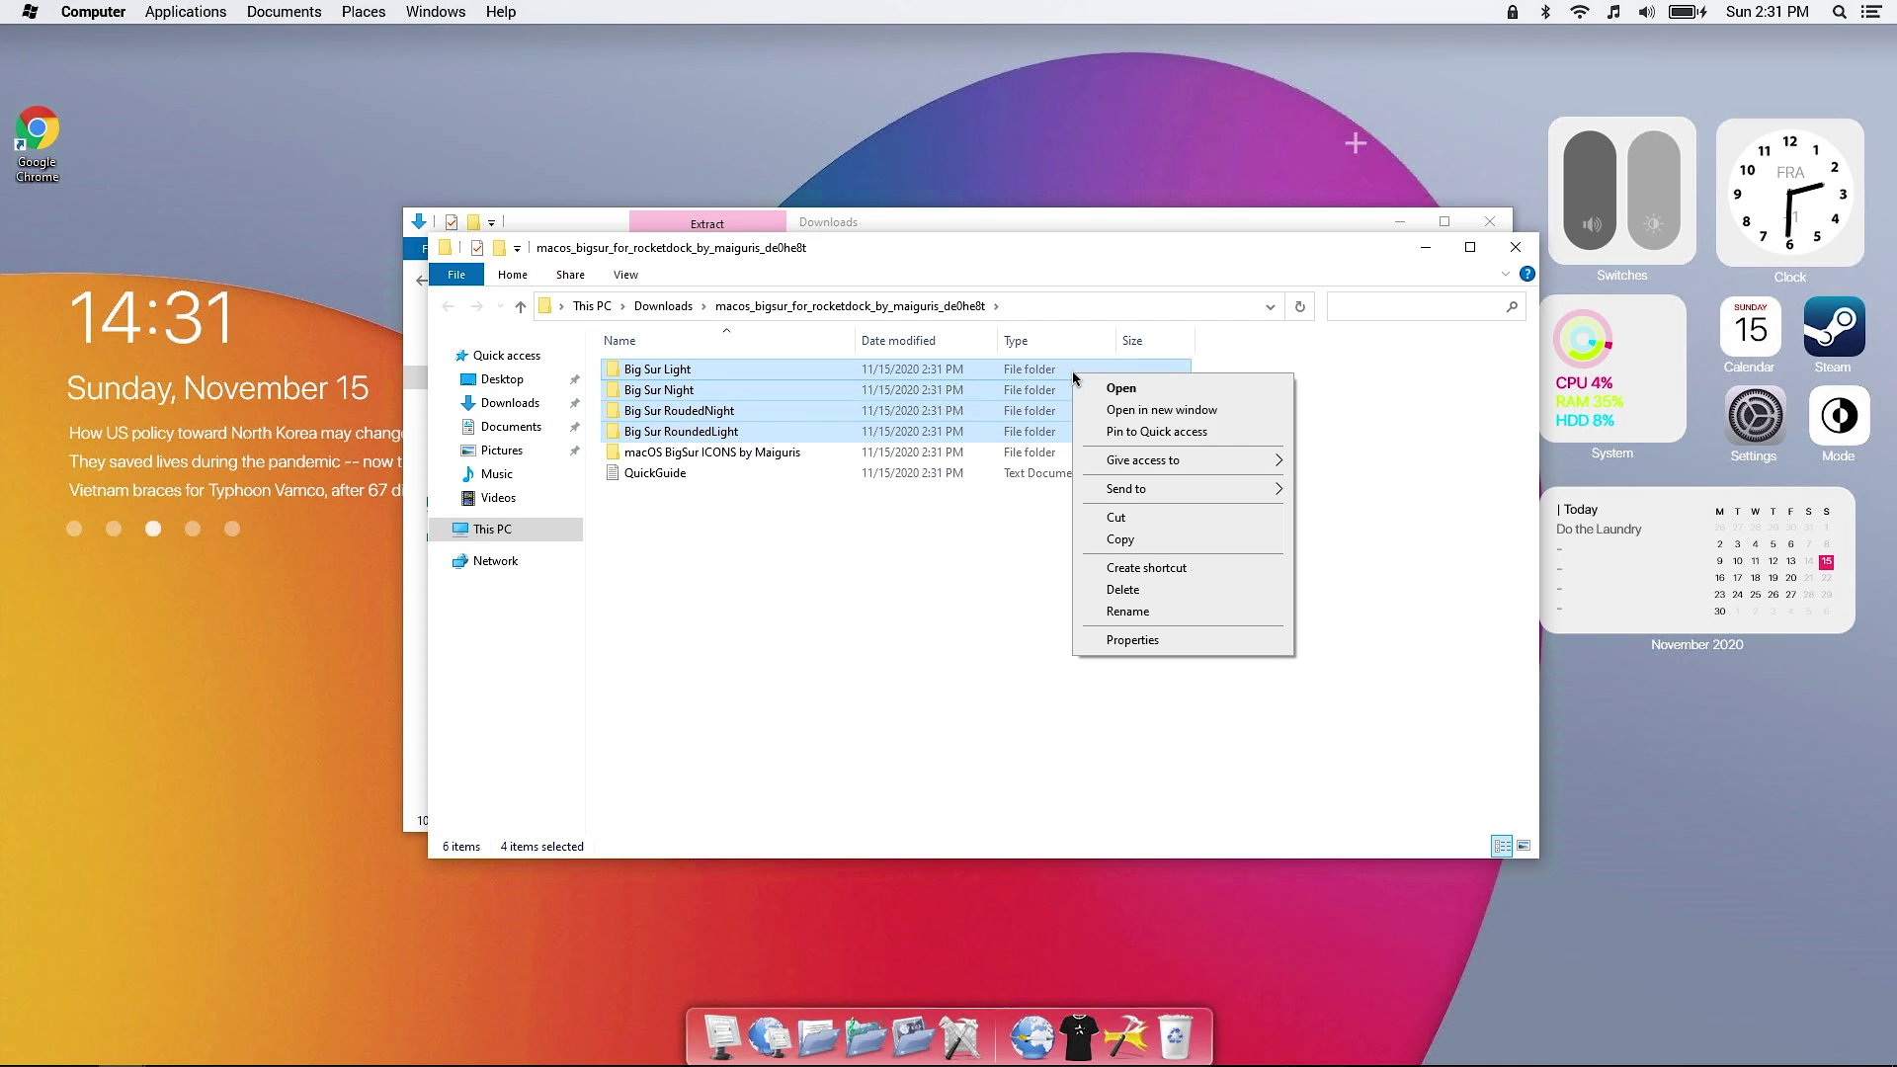
{"action": "left_click", "coordinate": [1148, 540]}
{"action": "left_click", "coordinate": [494, 529]}
{"action": "double_click", "coordinate": [705, 612]}
{"action": "double_click", "coordinate": [698, 425]}
{"action": "double_click", "coordinate": [692, 454]}
{"action": "double_click", "coordinate": [662, 490]}
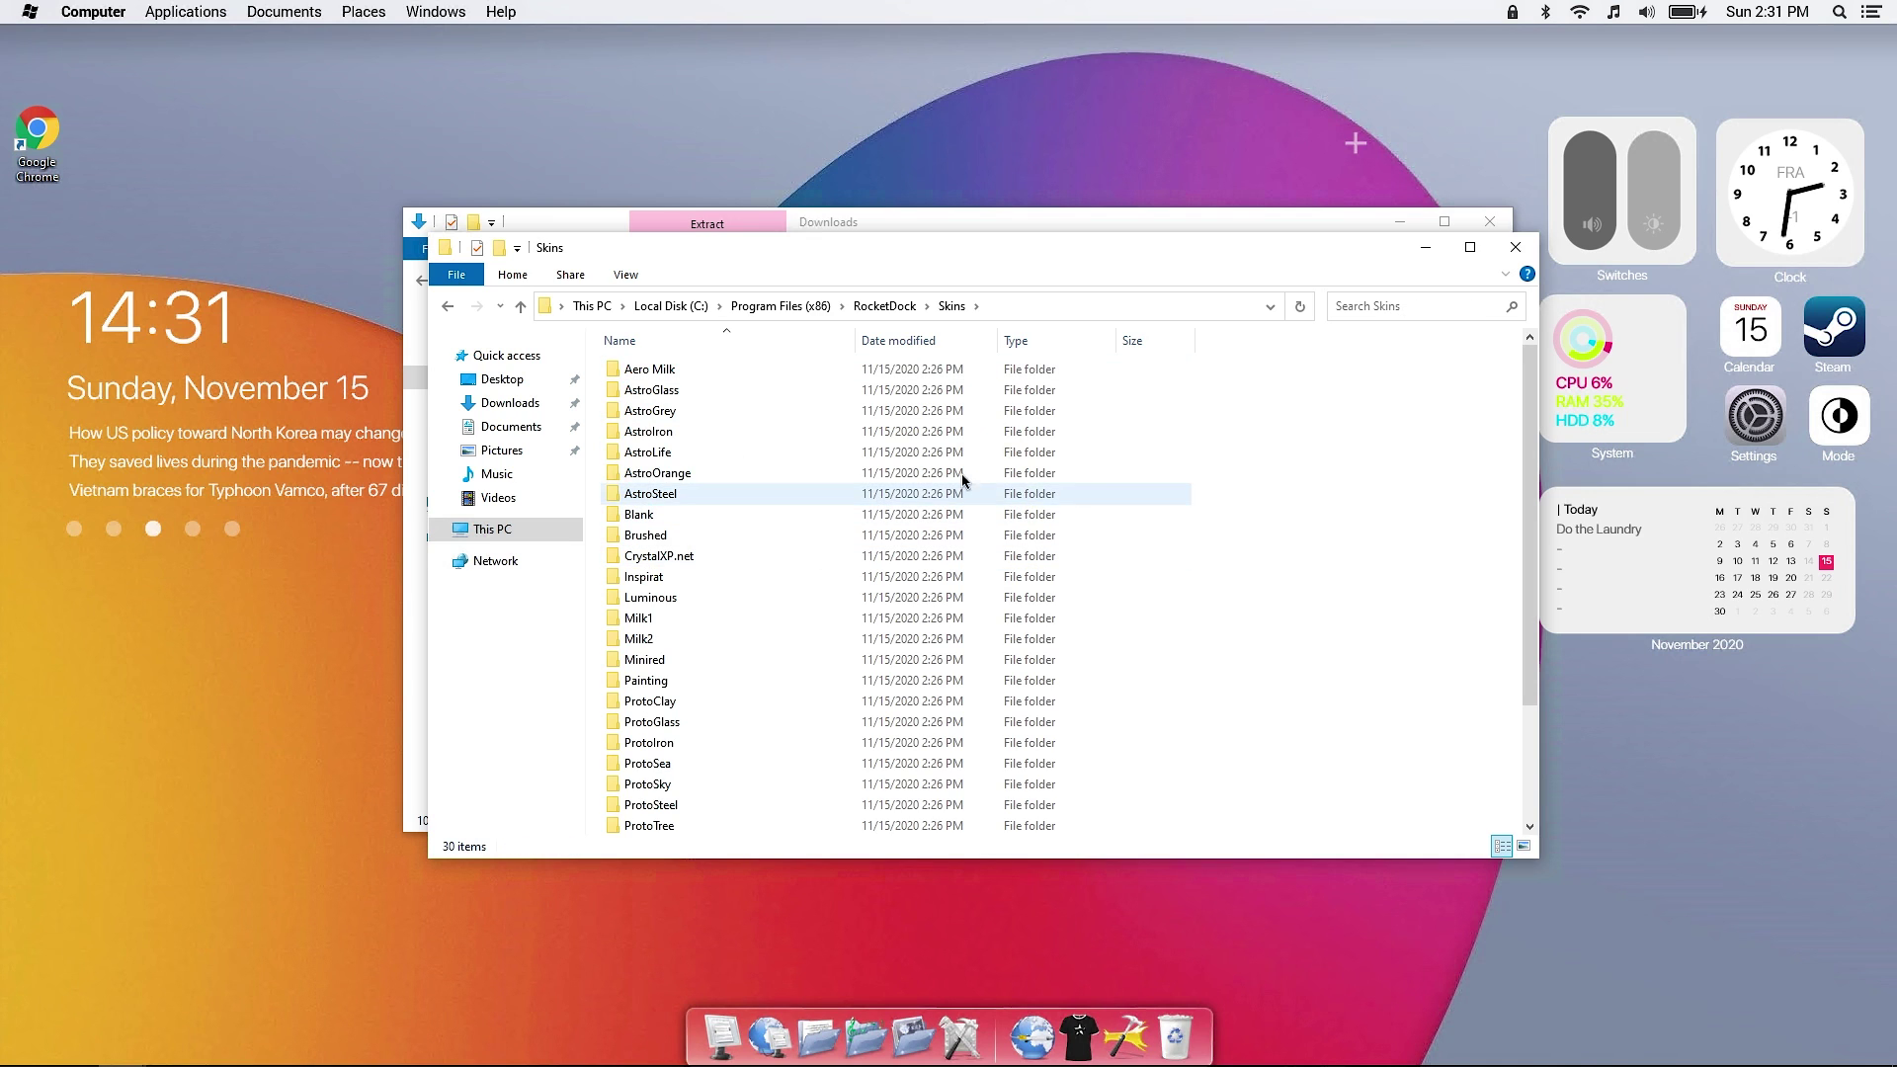
{"action": "right_click", "coordinate": [1337, 539]}
{"action": "left_click", "coordinate": [1413, 680]}
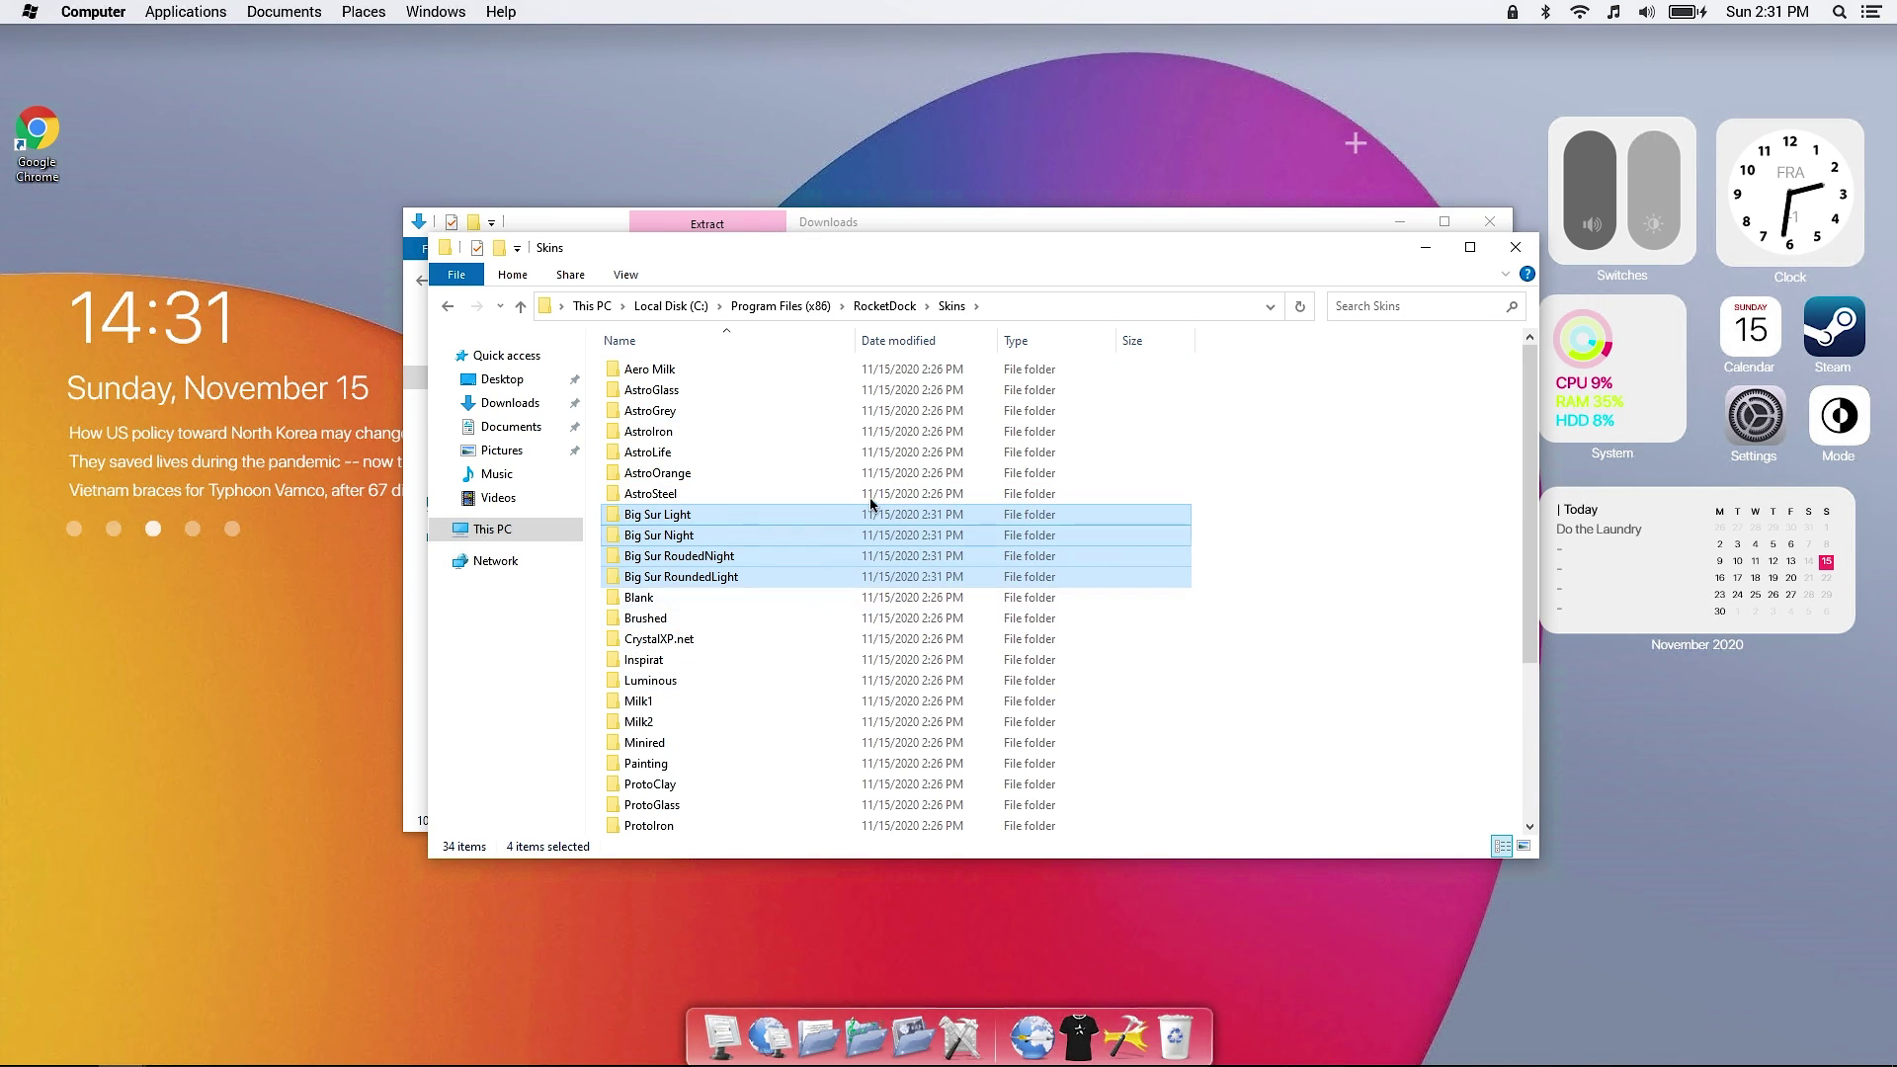
Return to the extracted macos_bigsur_for_rocketdock folder in Downloads.
{"action": "left_click", "coordinate": [492, 530]}
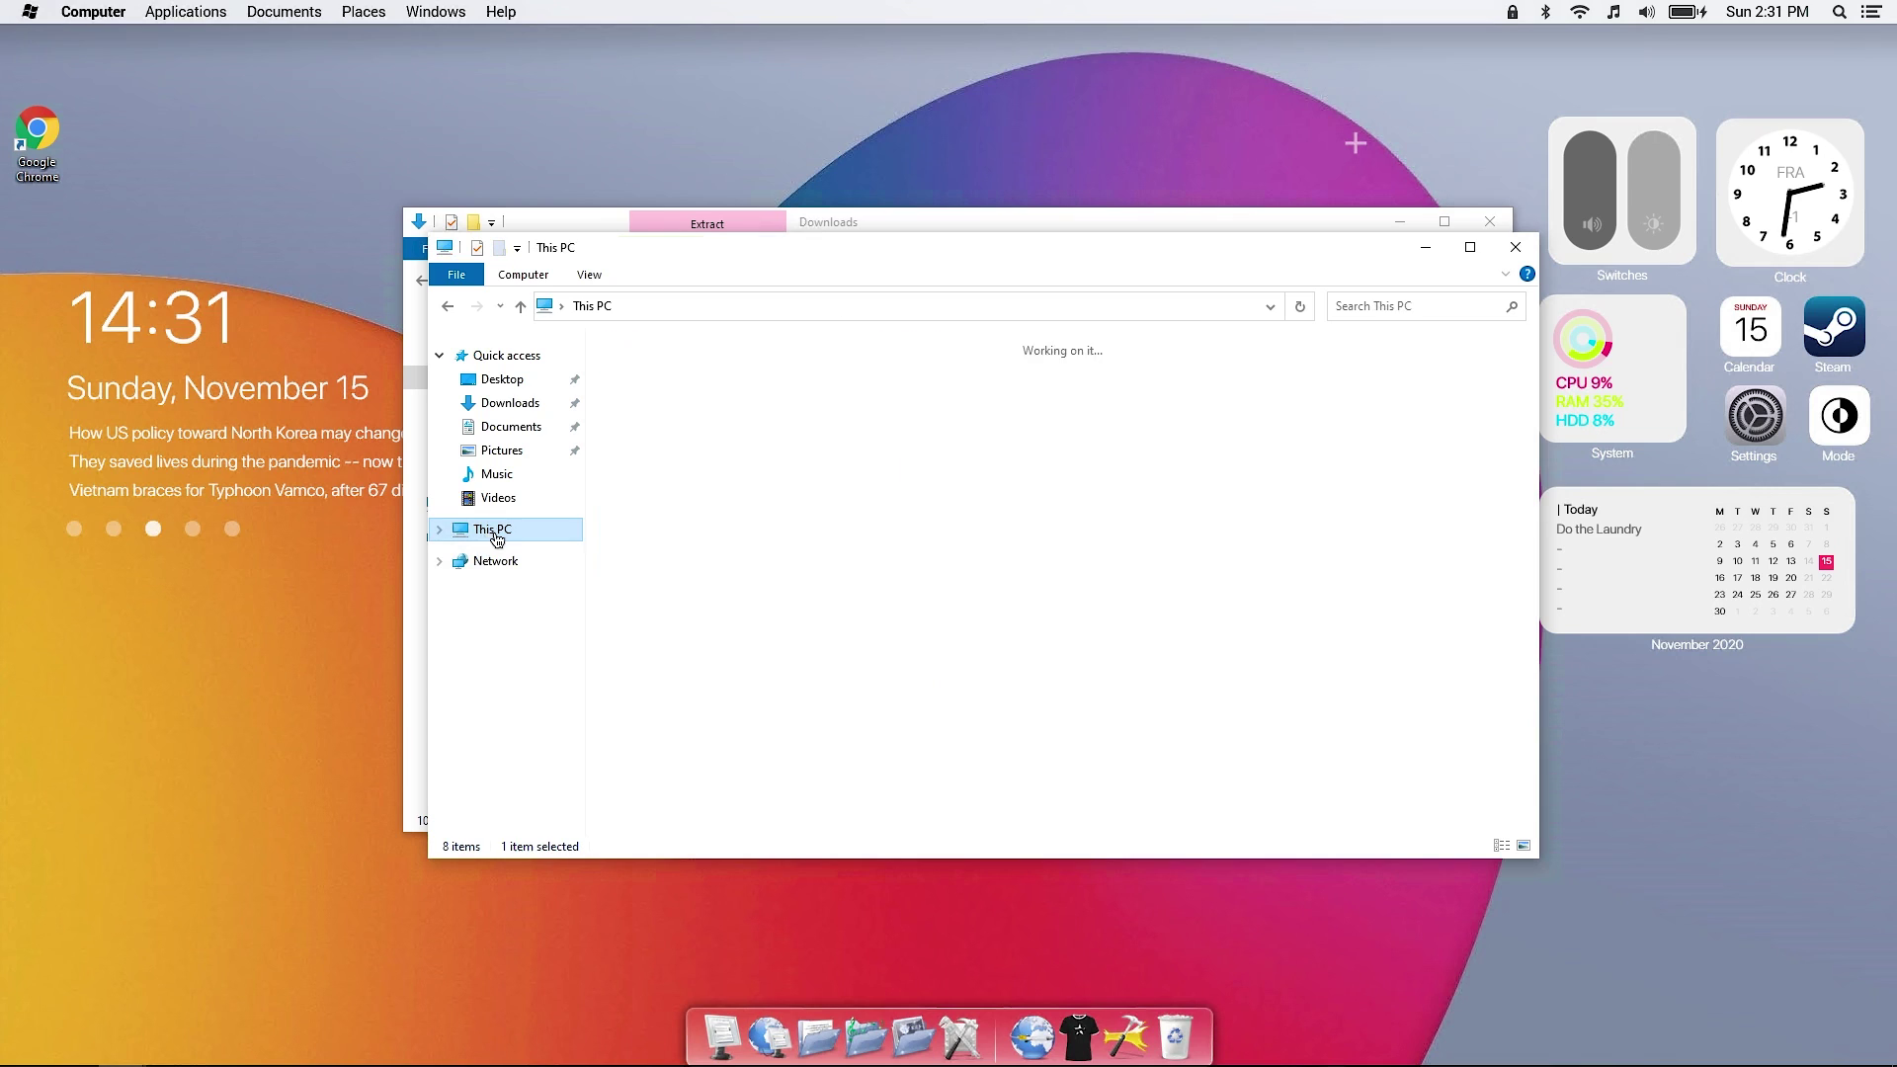
{"action": "double_click", "coordinate": [787, 449]}
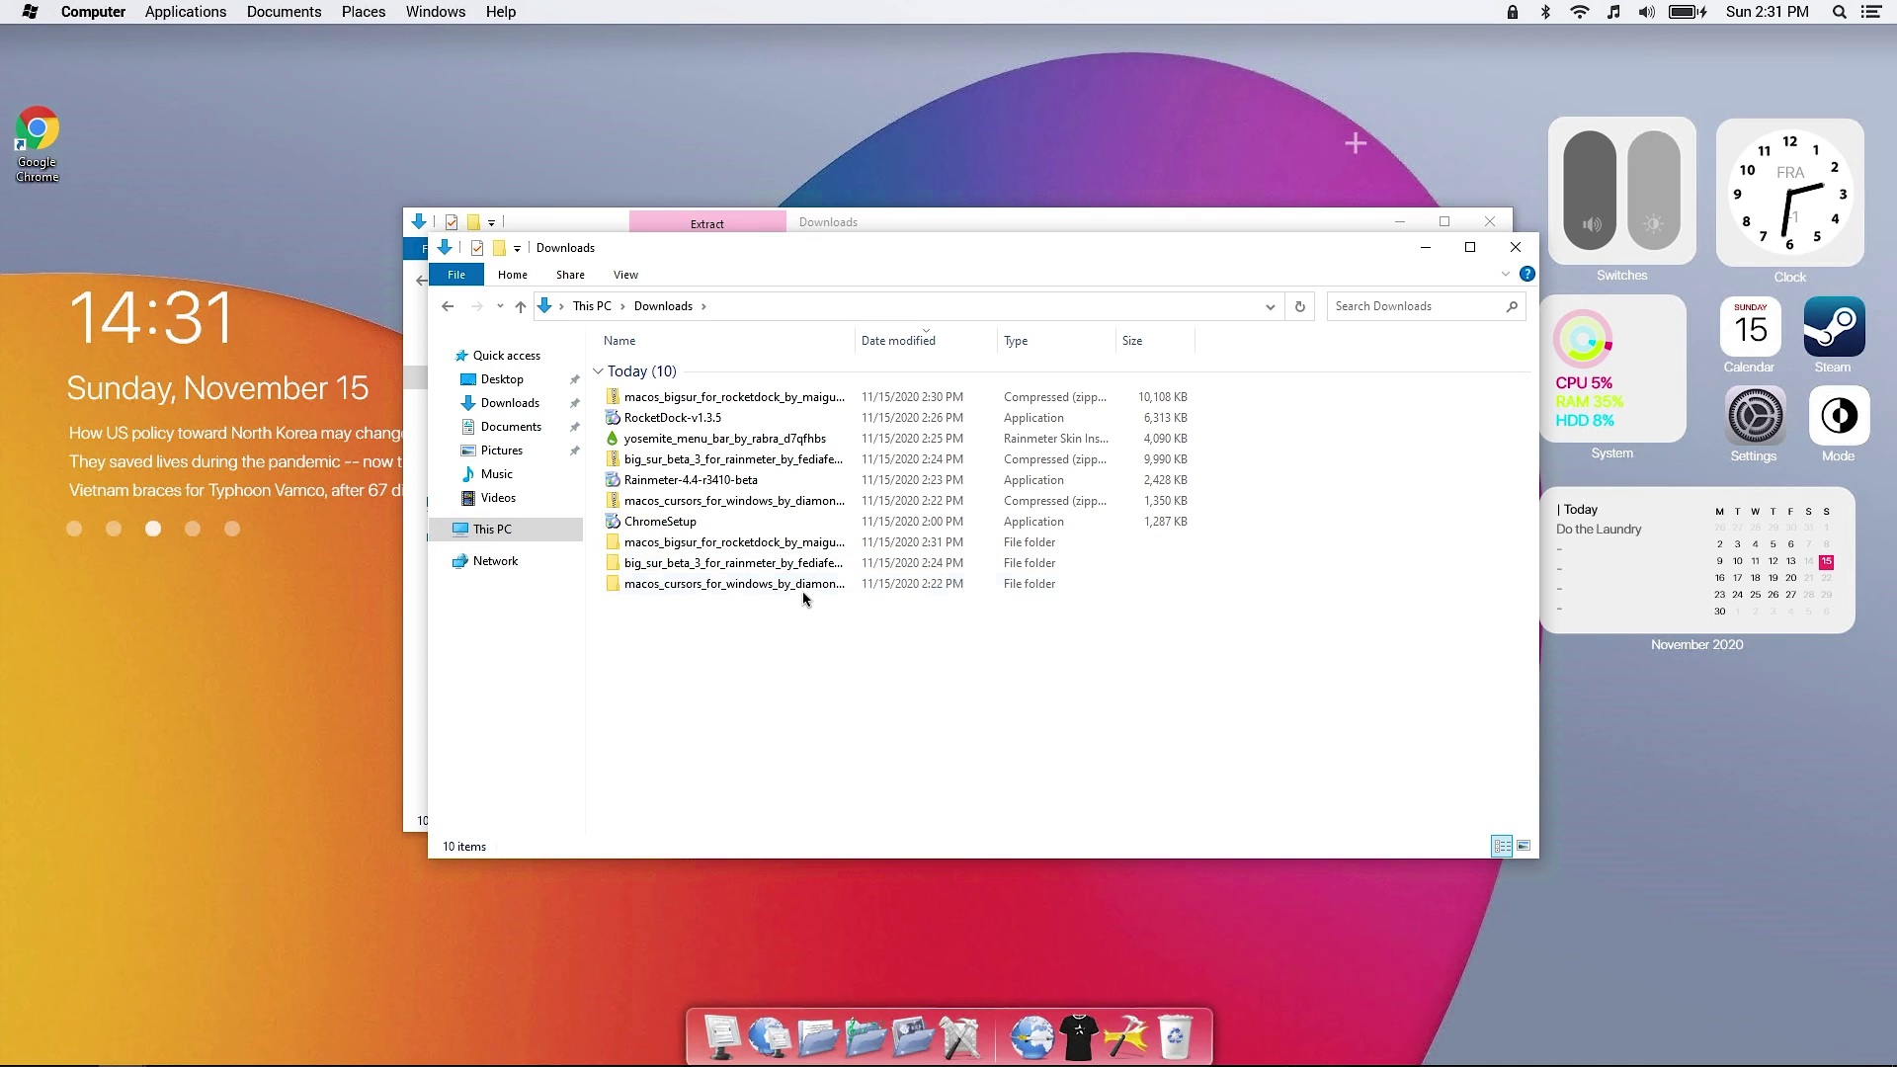
{"action": "double_click", "coordinate": [790, 542]}
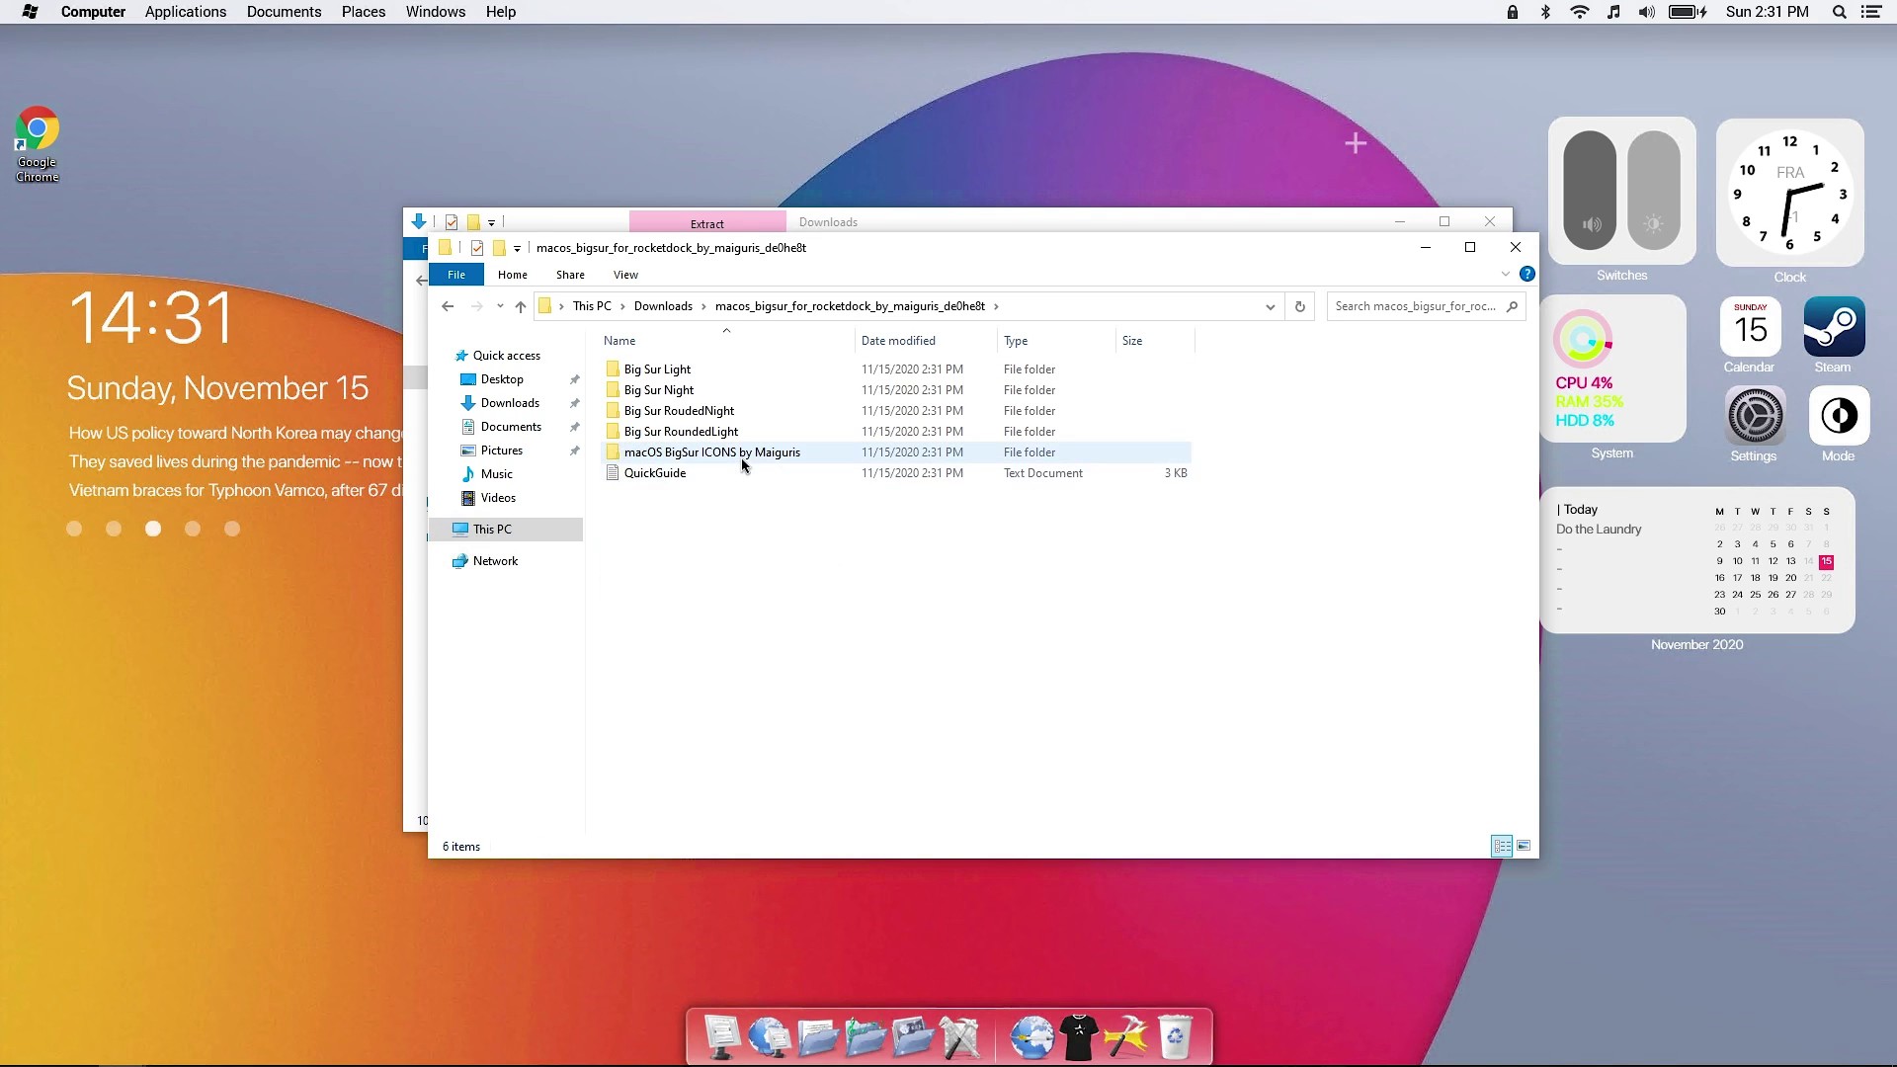
Read the installation instructions in the pack's QuickGuide text file and close it.
{"action": "double_click", "coordinate": [708, 473]}
{"action": "scroll", "coordinate": [924, 660], "scroll_direction": "down", "scroll_amount": 1}
{"action": "scroll", "coordinate": [988, 660], "scroll_direction": "up", "scroll_amount": 1}
{"action": "scroll", "coordinate": [1041, 660], "scroll_direction": "down", "scroll_amount": 6}
{"action": "scroll", "coordinate": [1110, 550], "scroll_direction": "up", "scroll_amount": 5}
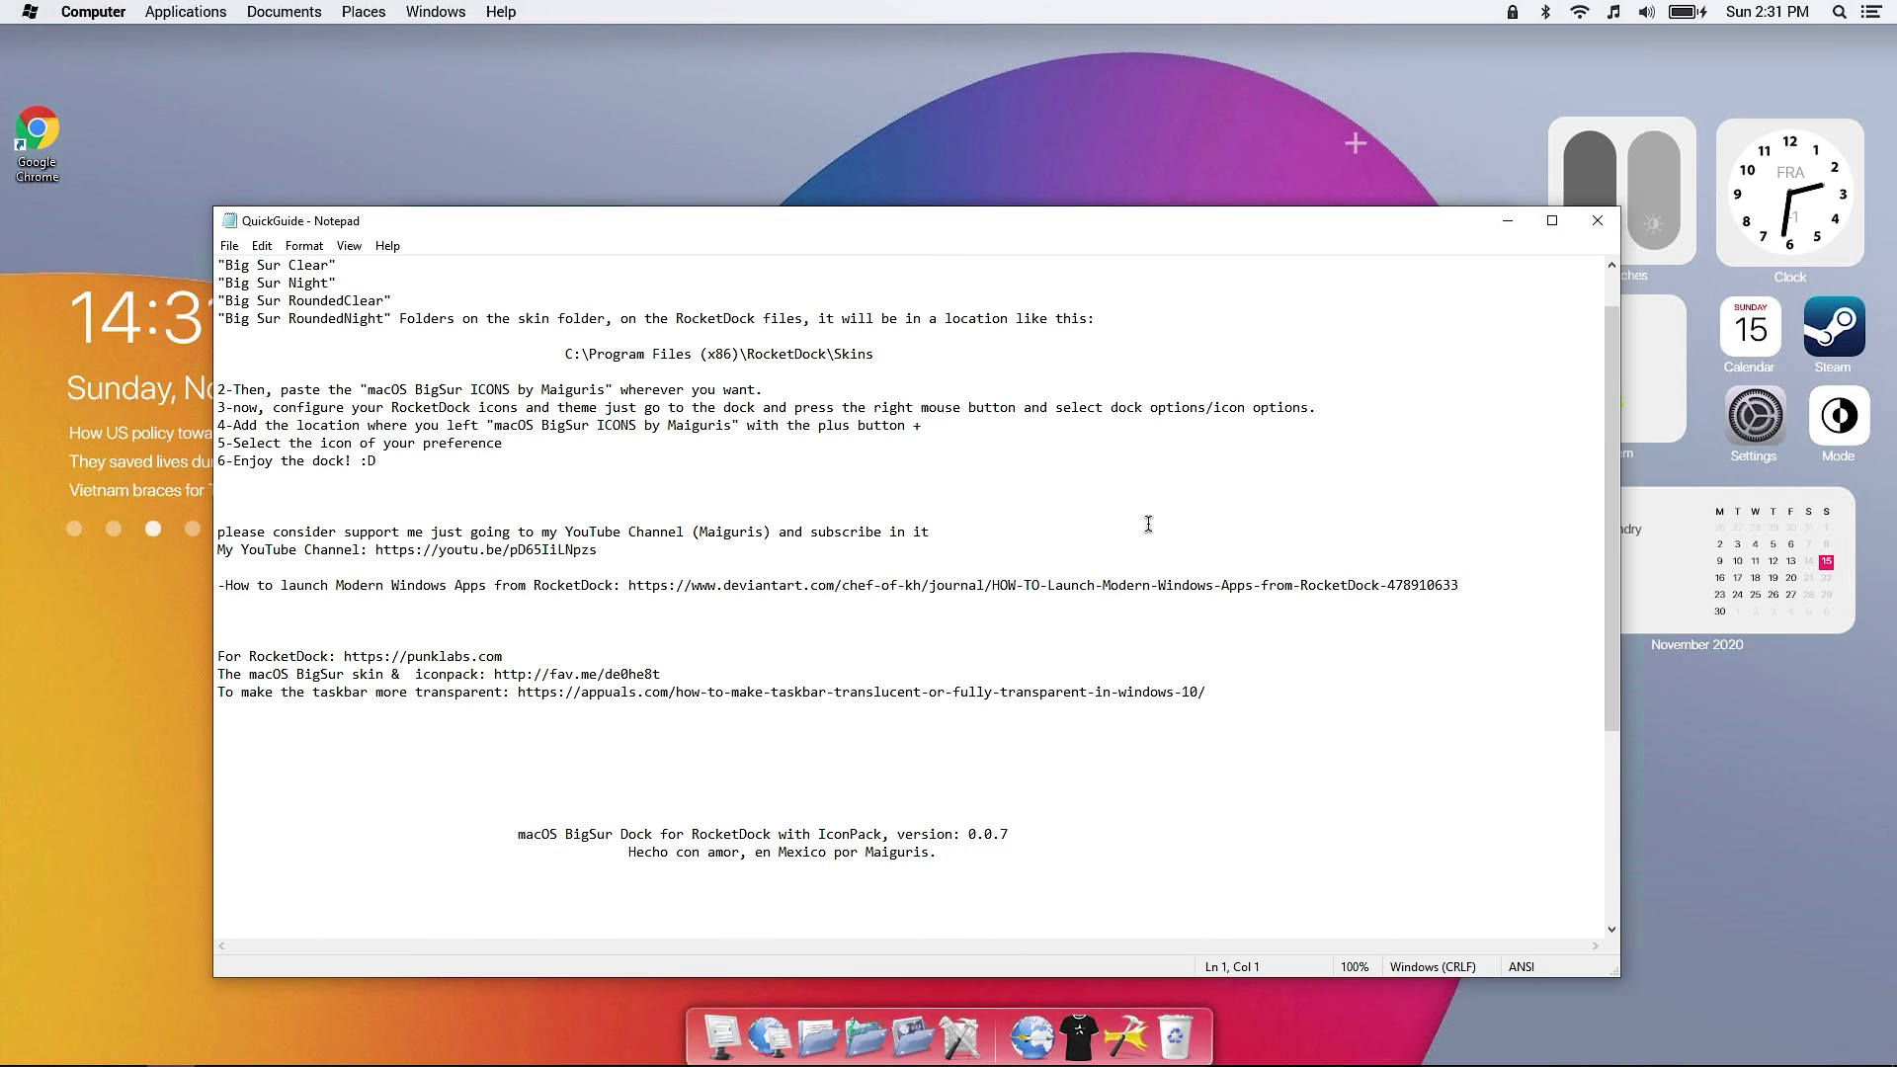
{"action": "left_click", "coordinate": [1599, 231]}
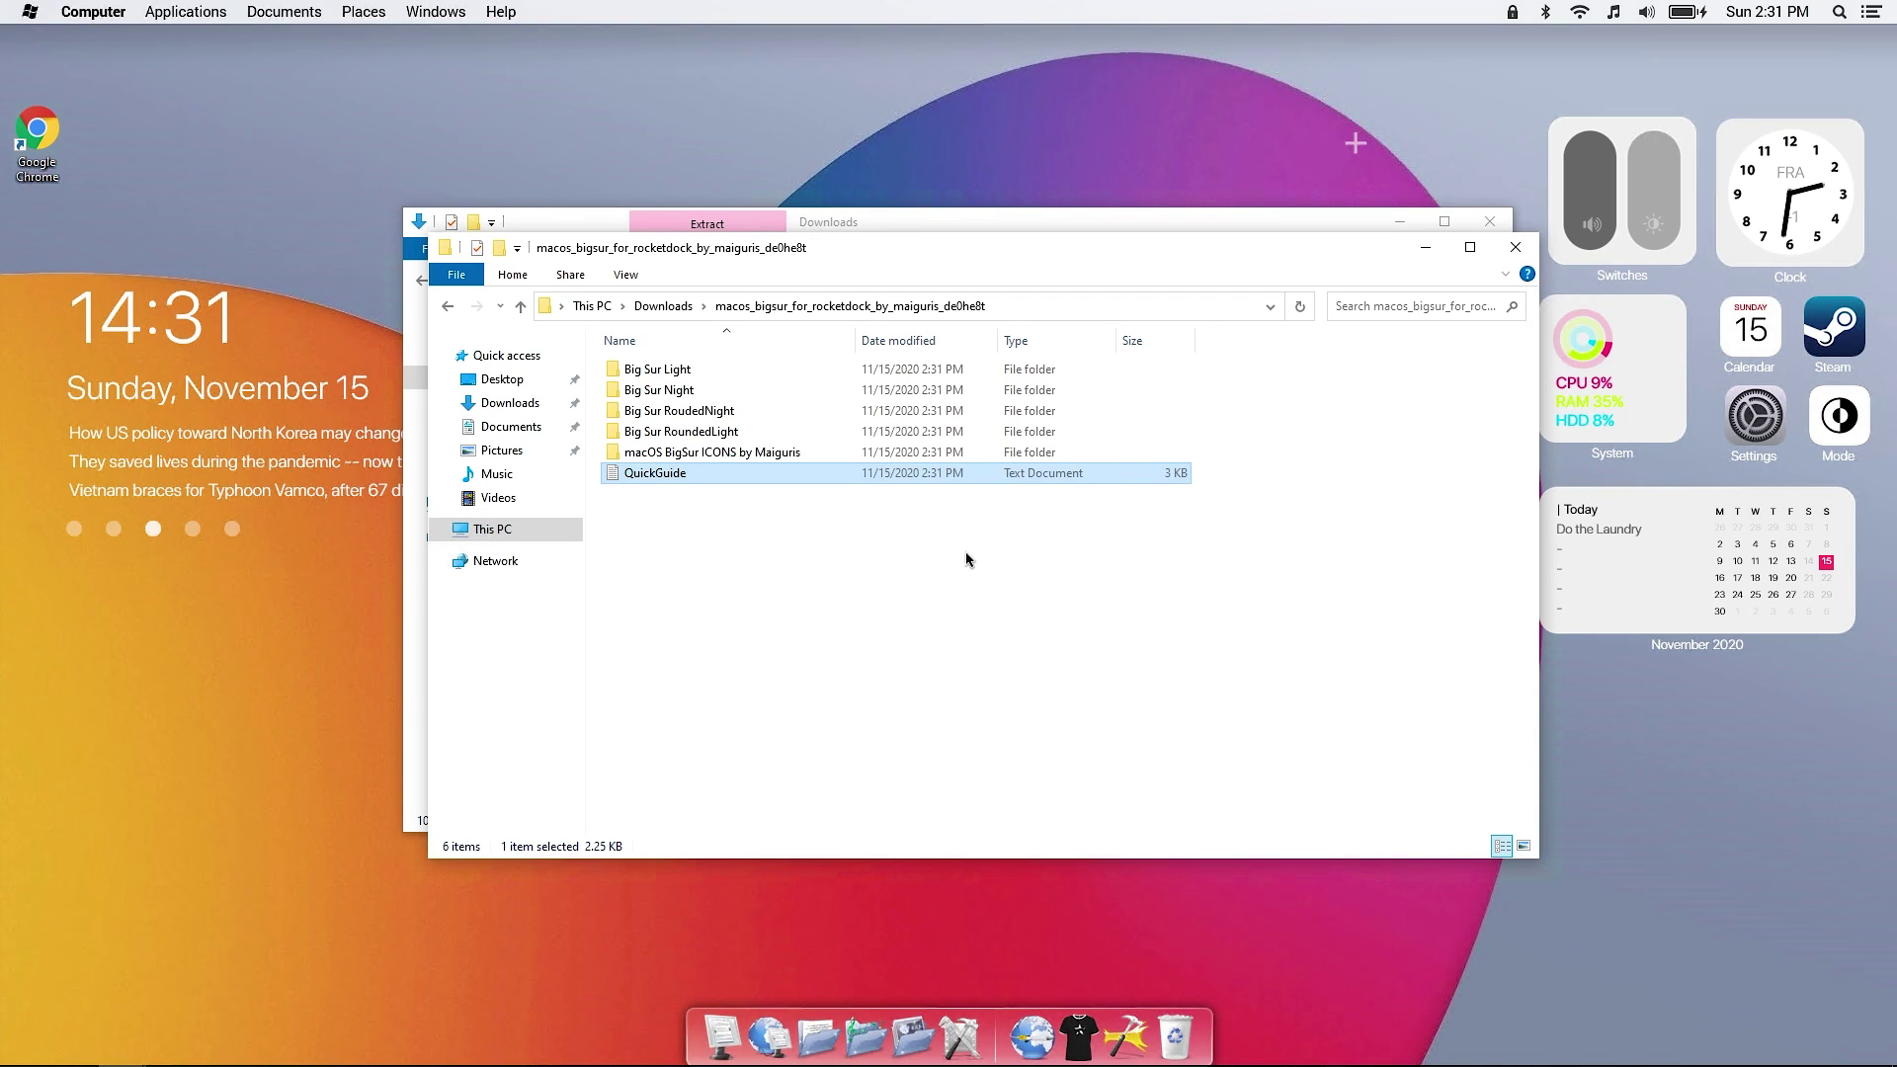
Copy the macOS BigSur ICONS by Maiguris folder into C:\Program Files (x86)\RocketDock\Icons.
{"action": "left_click", "coordinate": [749, 456]}
{"action": "right_click", "coordinate": [751, 456]}
{"action": "left_click", "coordinate": [812, 688]}
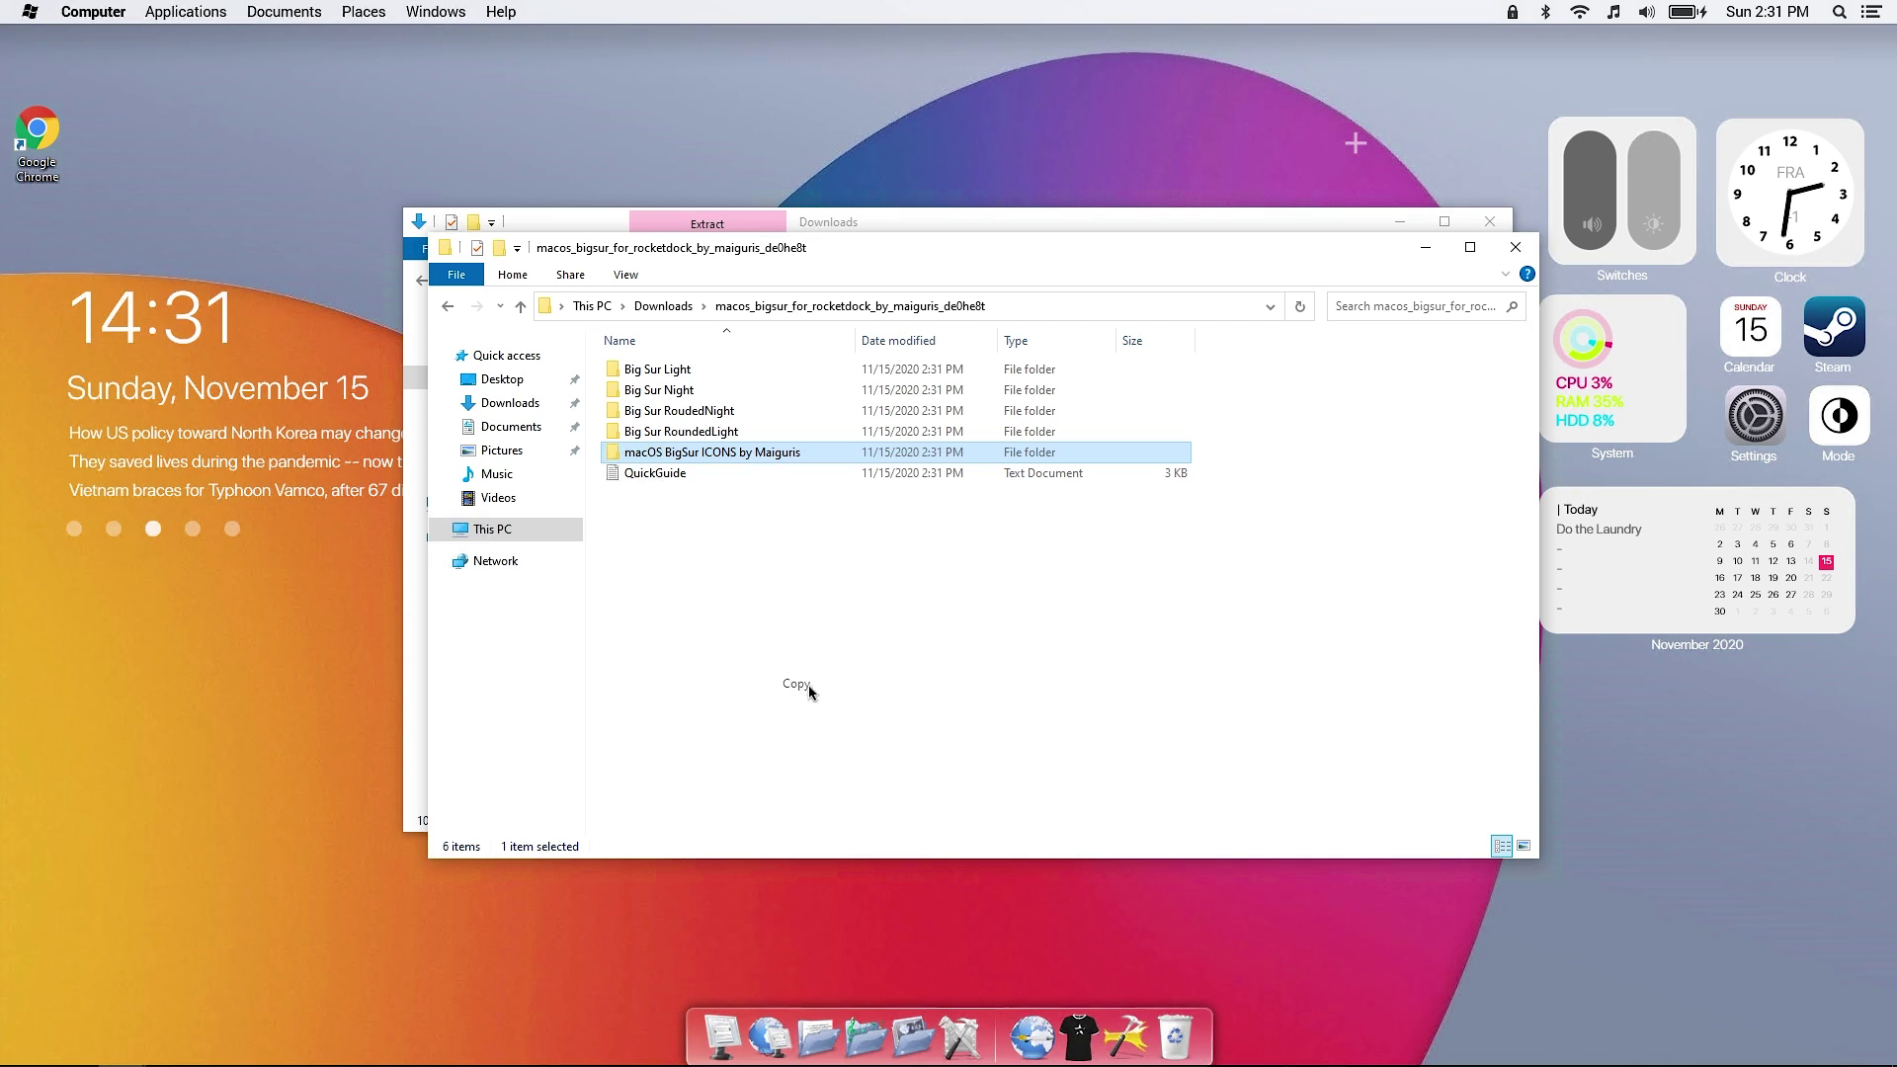
{"action": "left_click", "coordinate": [499, 531]}
{"action": "double_click", "coordinate": [734, 611]}
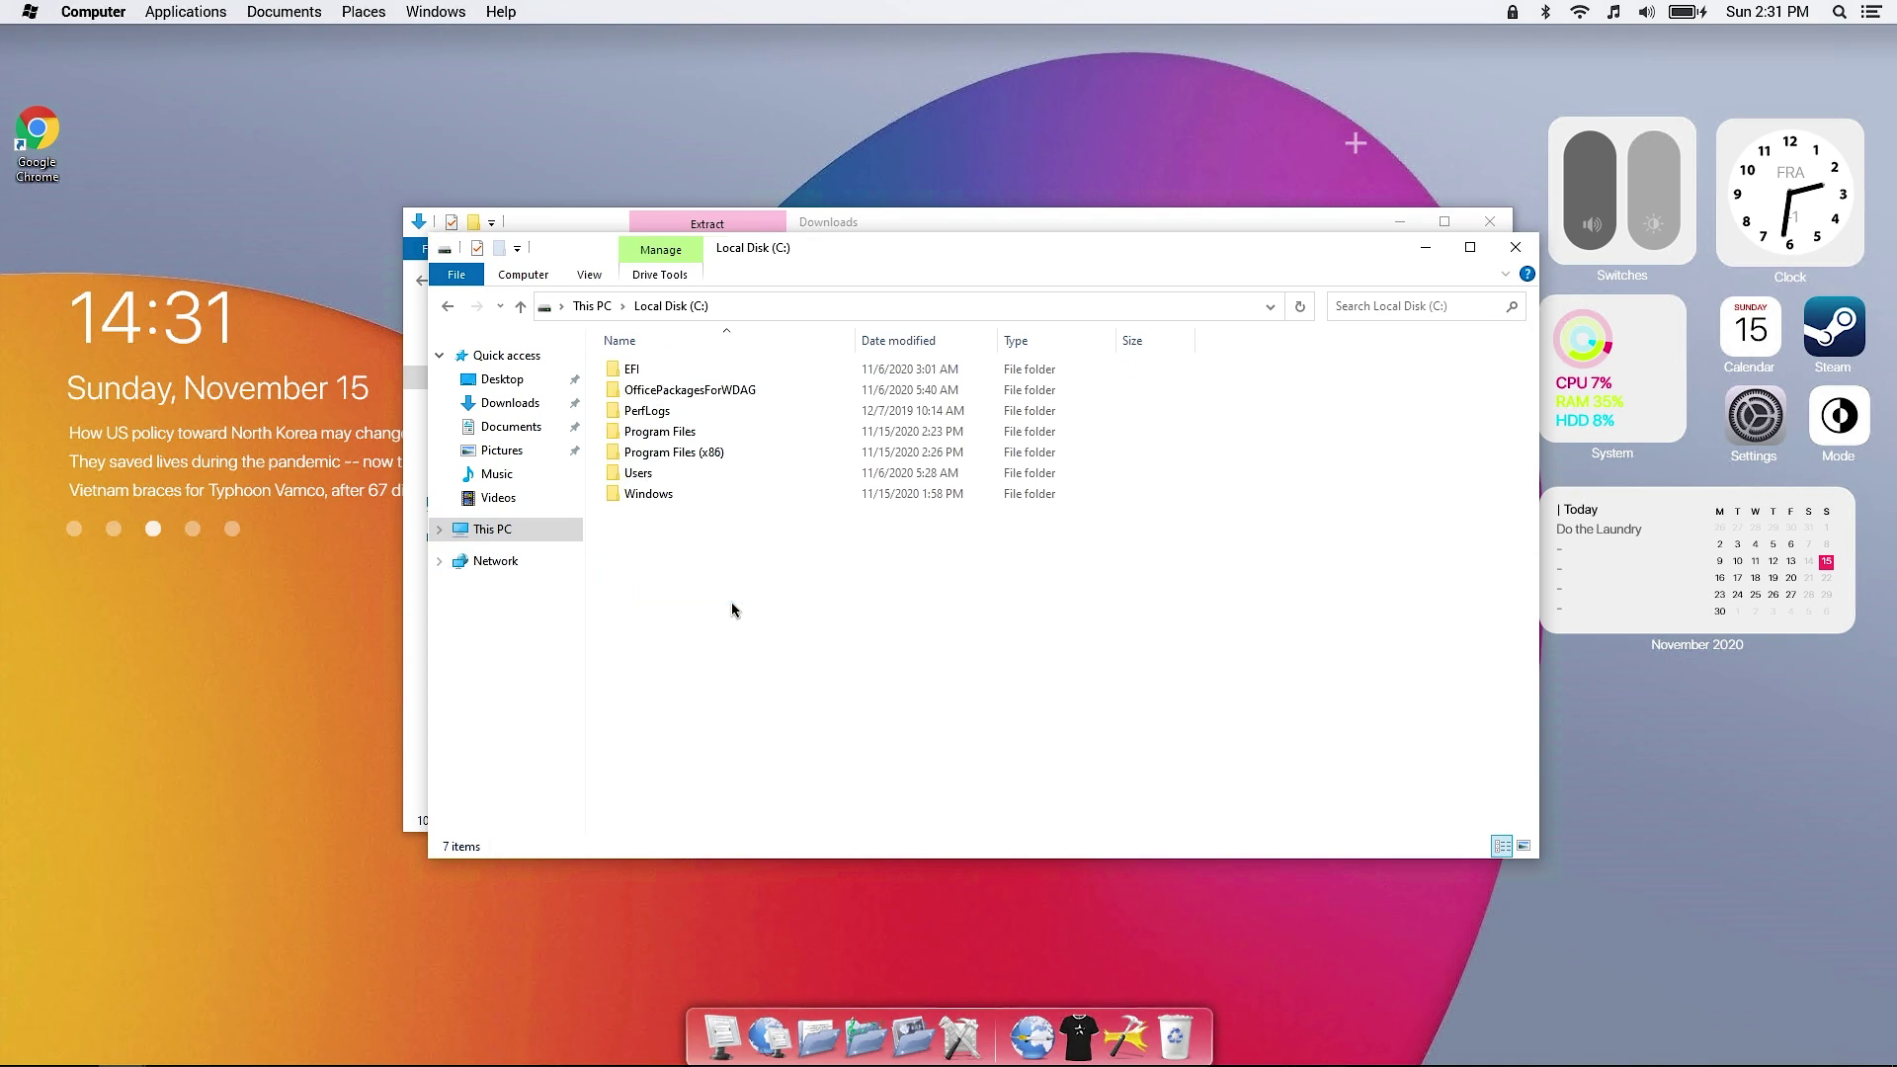
{"action": "double_click", "coordinate": [720, 452]}
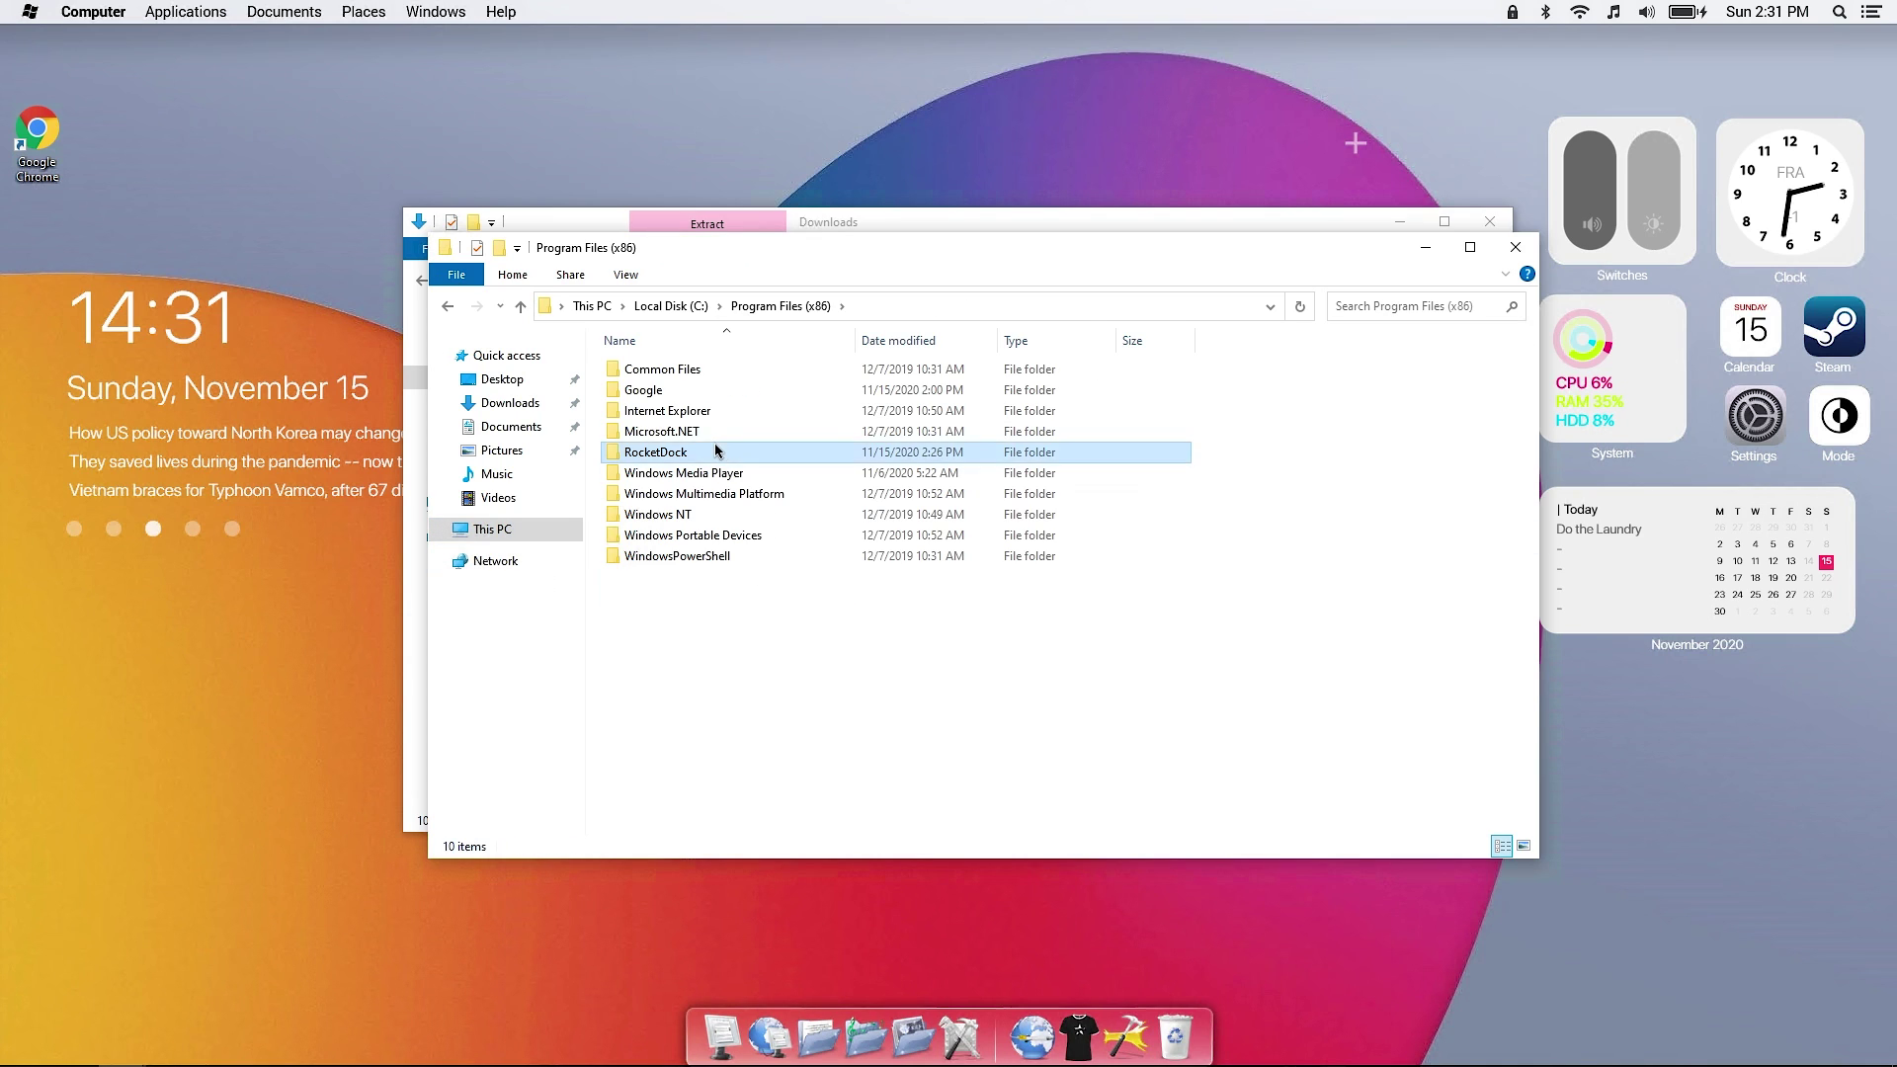
{"action": "double_click", "coordinate": [720, 441]}
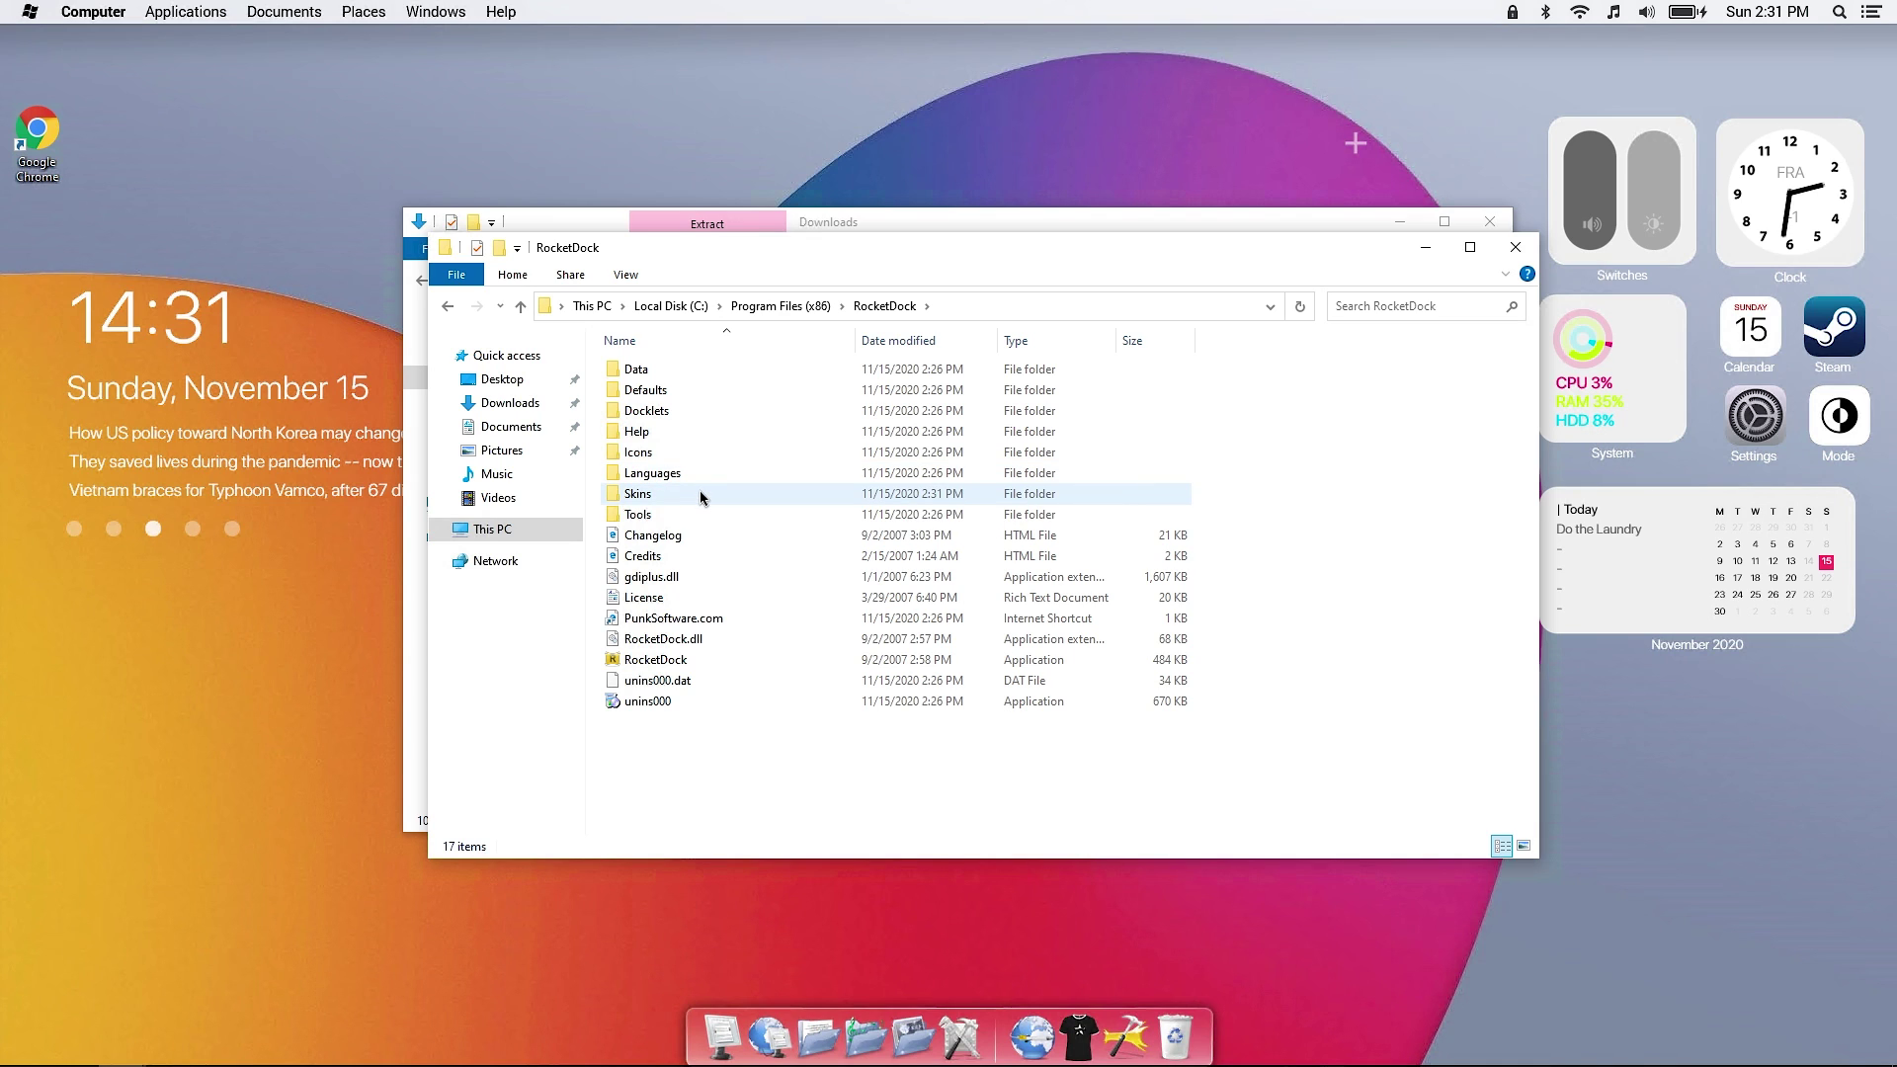
{"action": "double_click", "coordinate": [693, 455]}
{"action": "right_click", "coordinate": [1382, 672]}
{"action": "left_click", "coordinate": [1450, 811]}
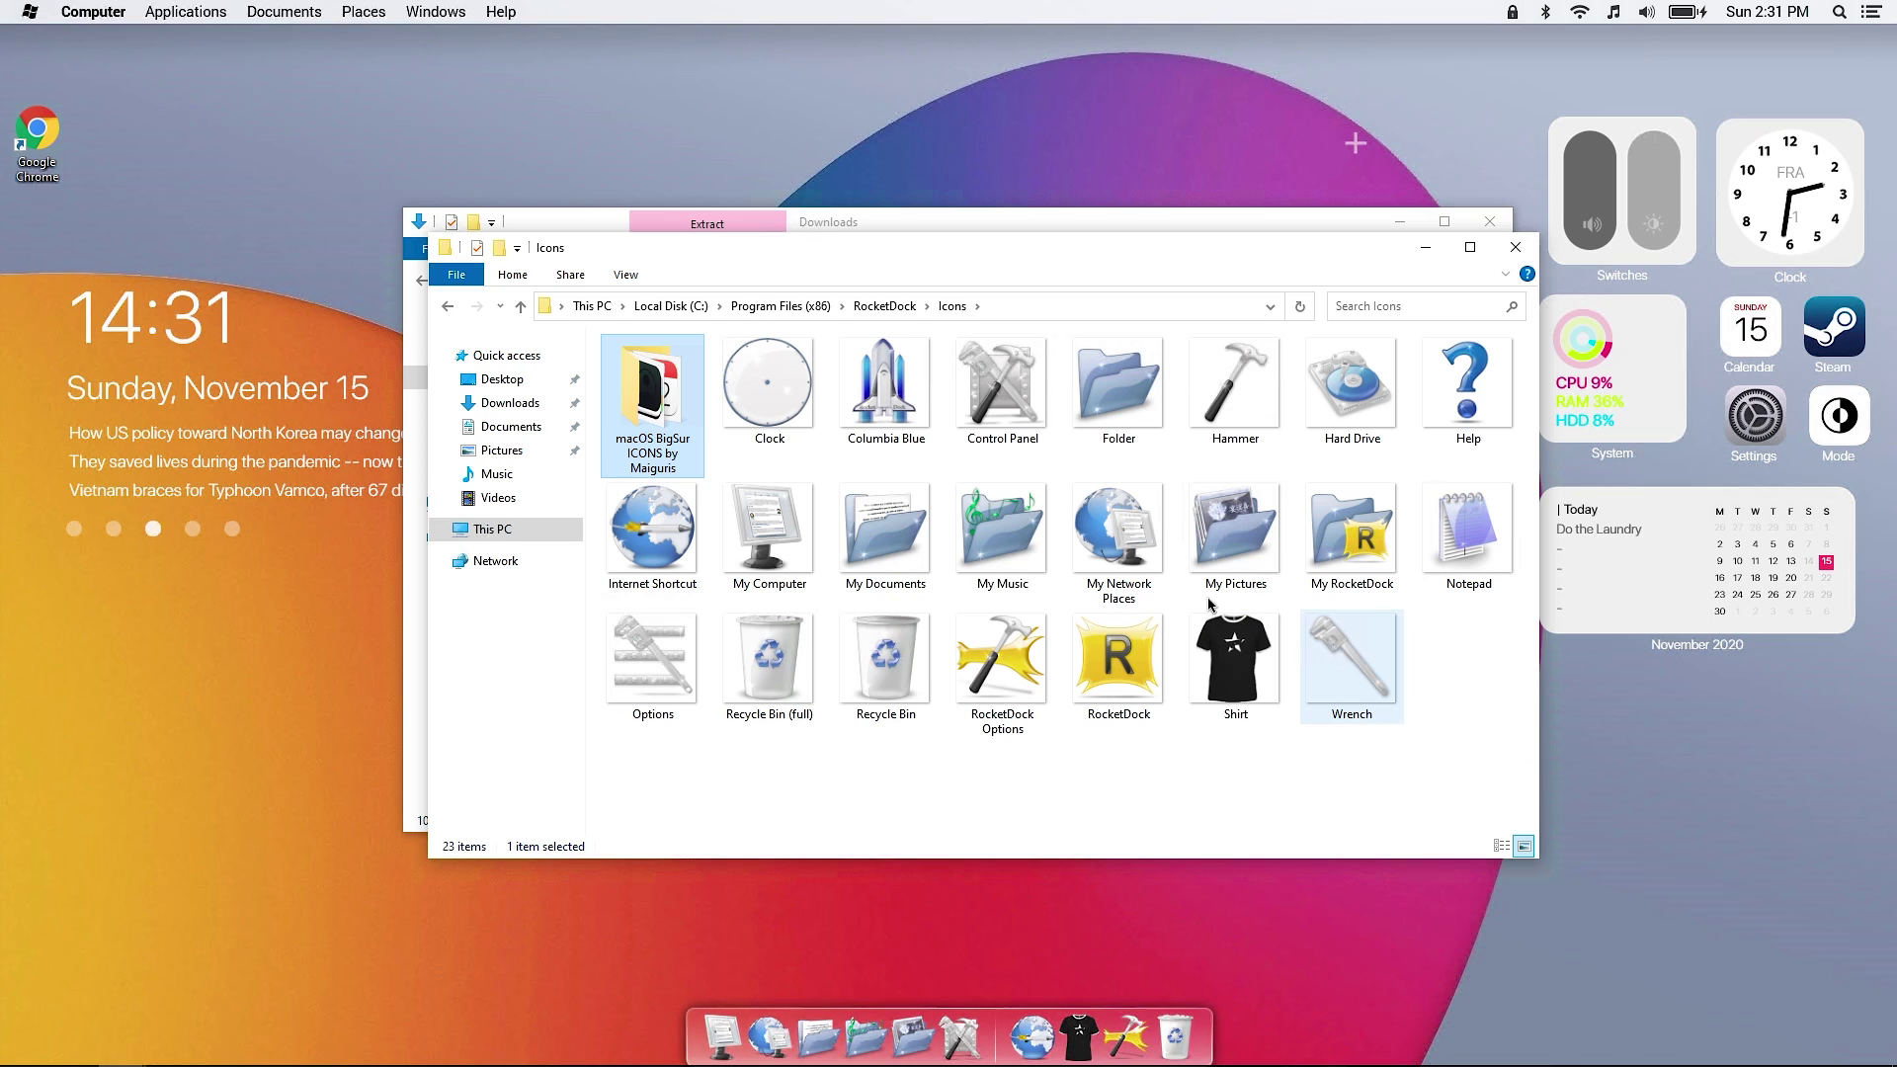
Look through the icons in the pasted macOS BigSur ICONS folder and close both File Explorer windows.
{"action": "double_click", "coordinate": [673, 413]}
{"action": "scroll", "coordinate": [1074, 682], "scroll_direction": "down", "scroll_amount": 15}
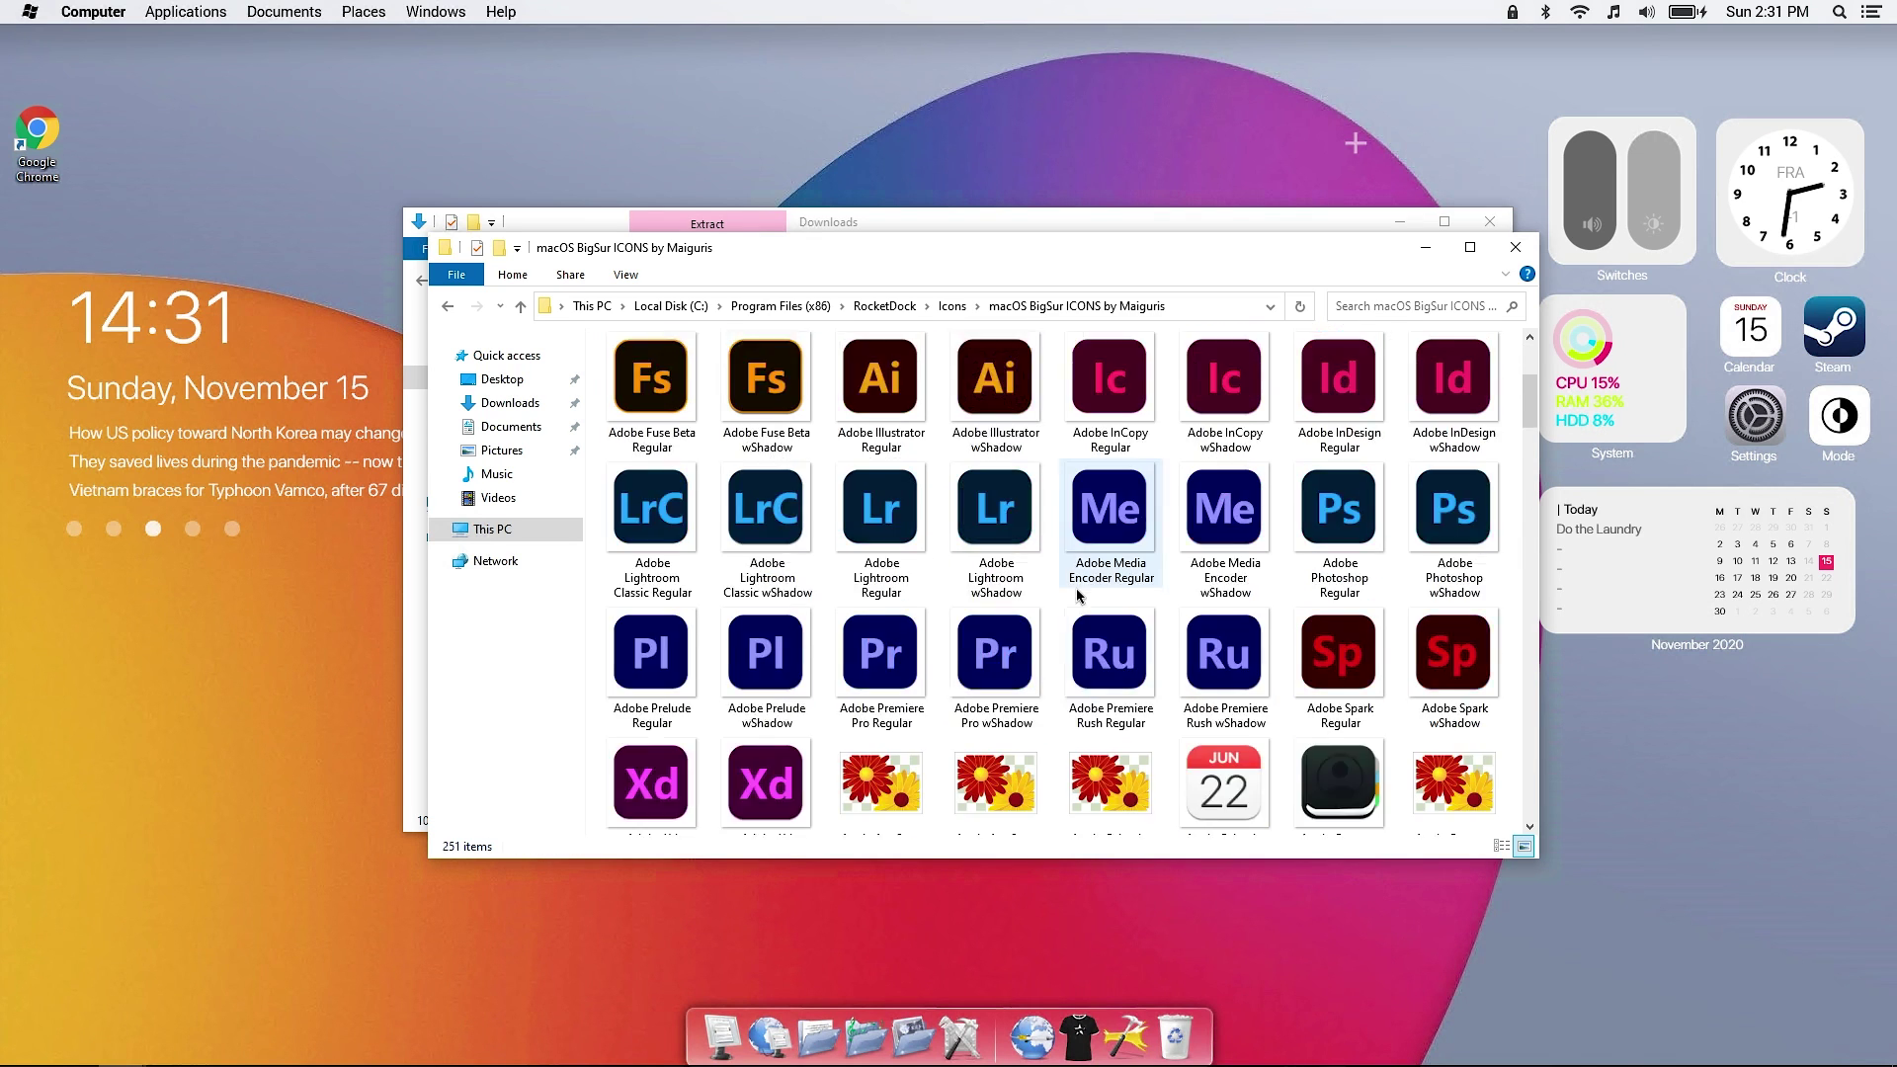
{"action": "left_click", "coordinate": [1513, 248]}
{"action": "left_click", "coordinate": [1489, 222]}
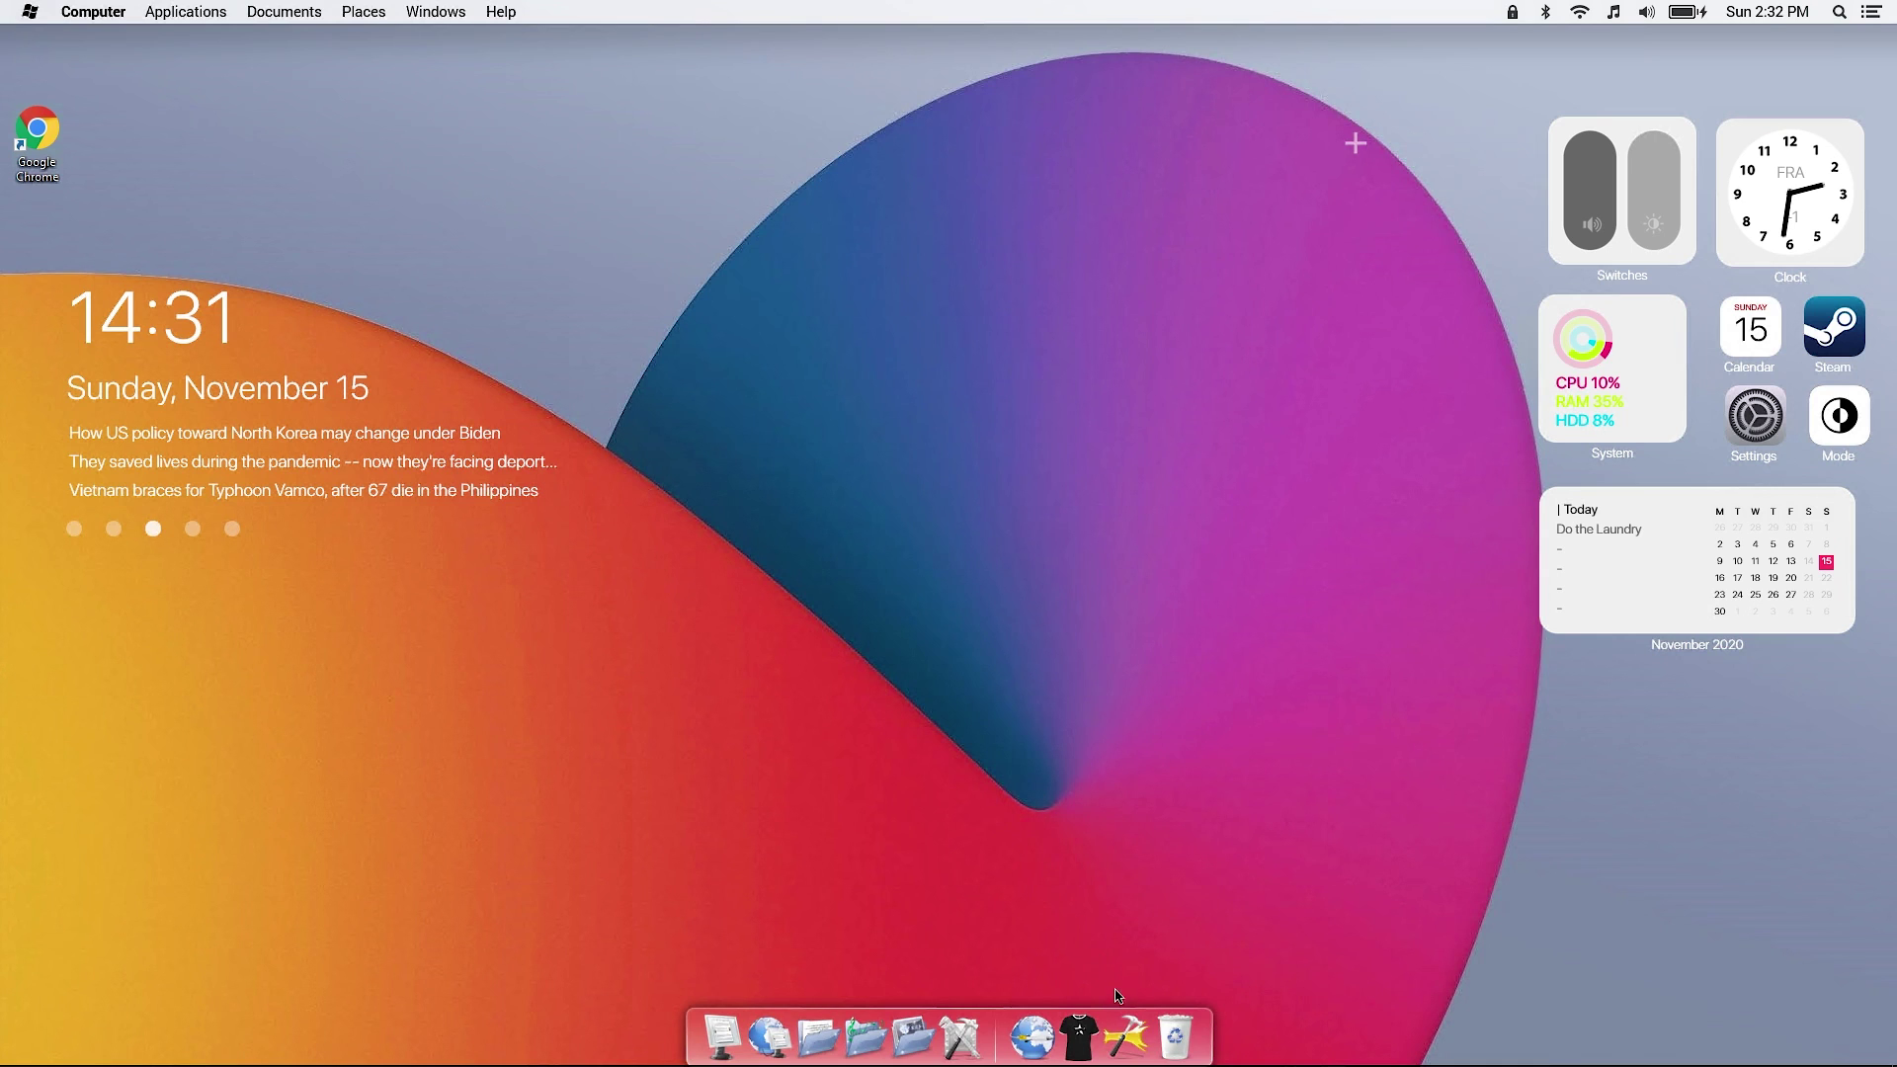
Raise the dock's edge offset to 20 px in the position section of Dock Settings.
{"action": "right_click", "coordinate": [1103, 1053]}
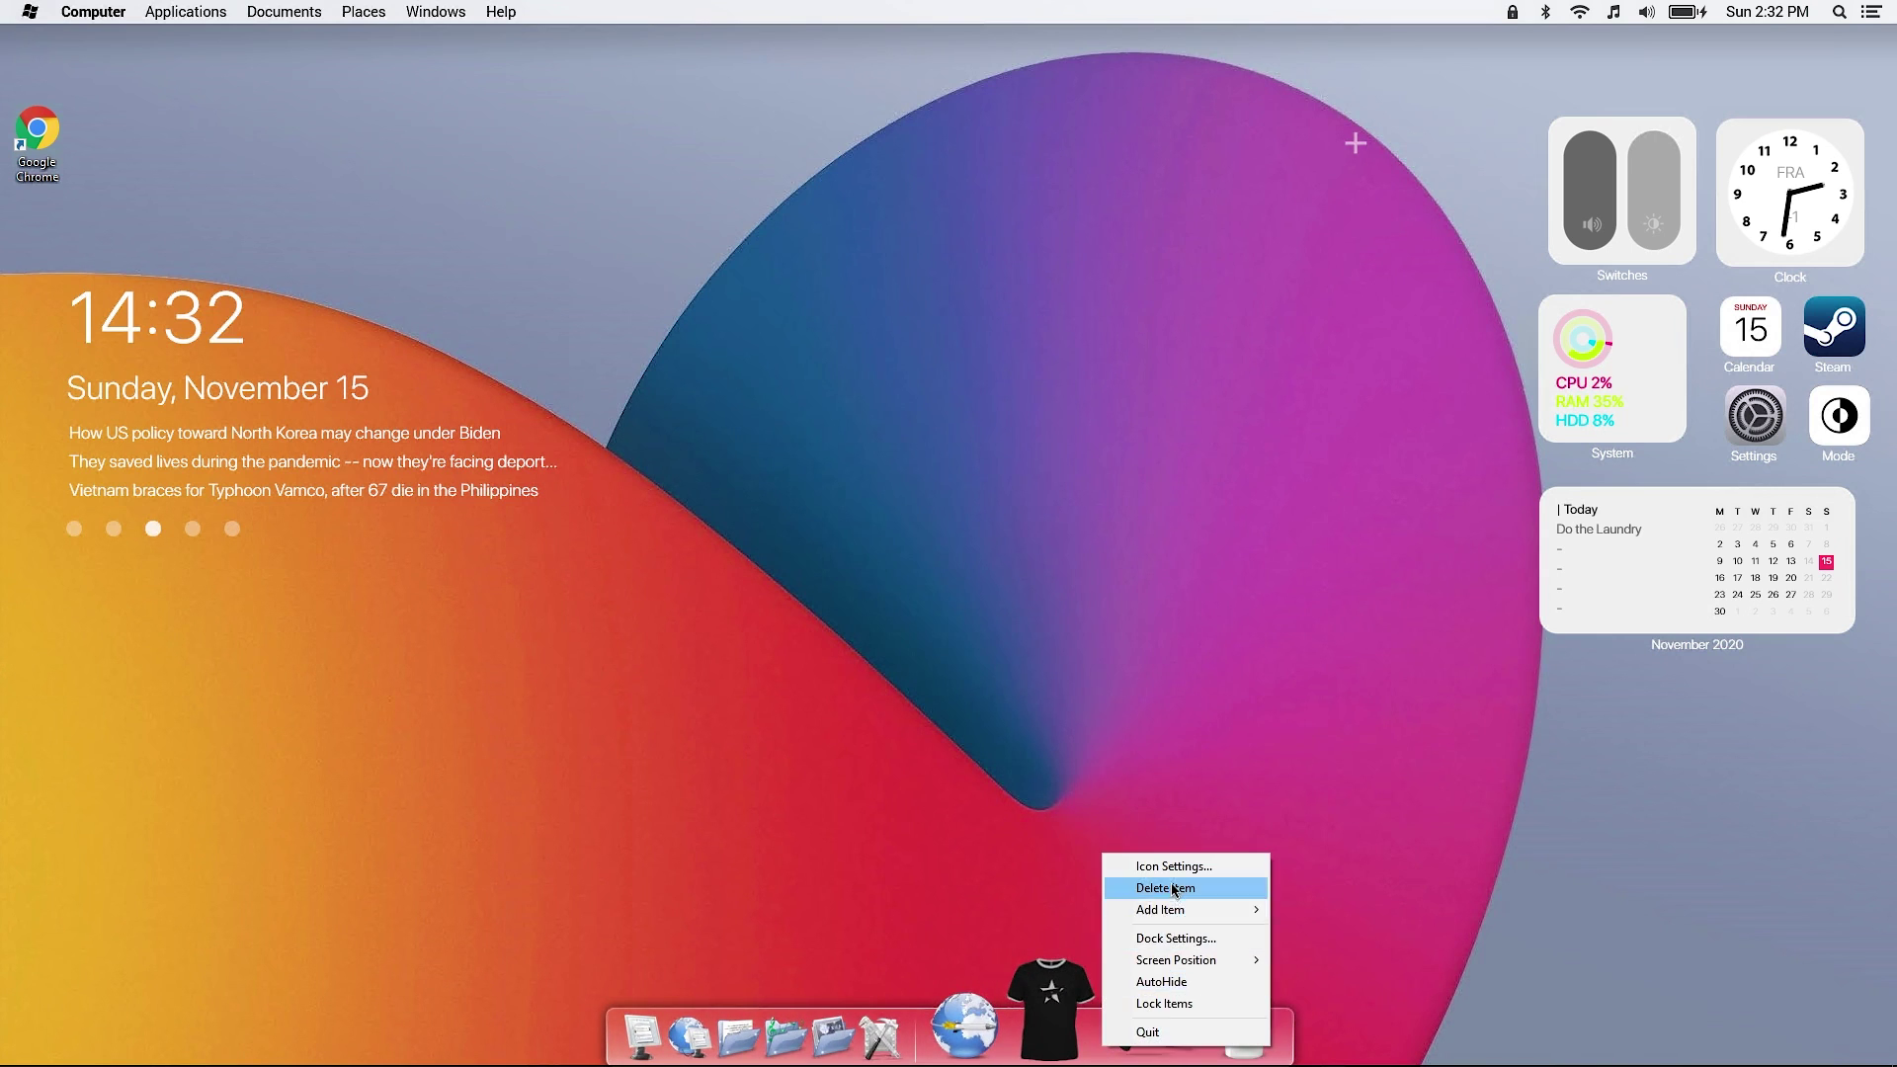
{"action": "left_click", "coordinate": [1189, 938]}
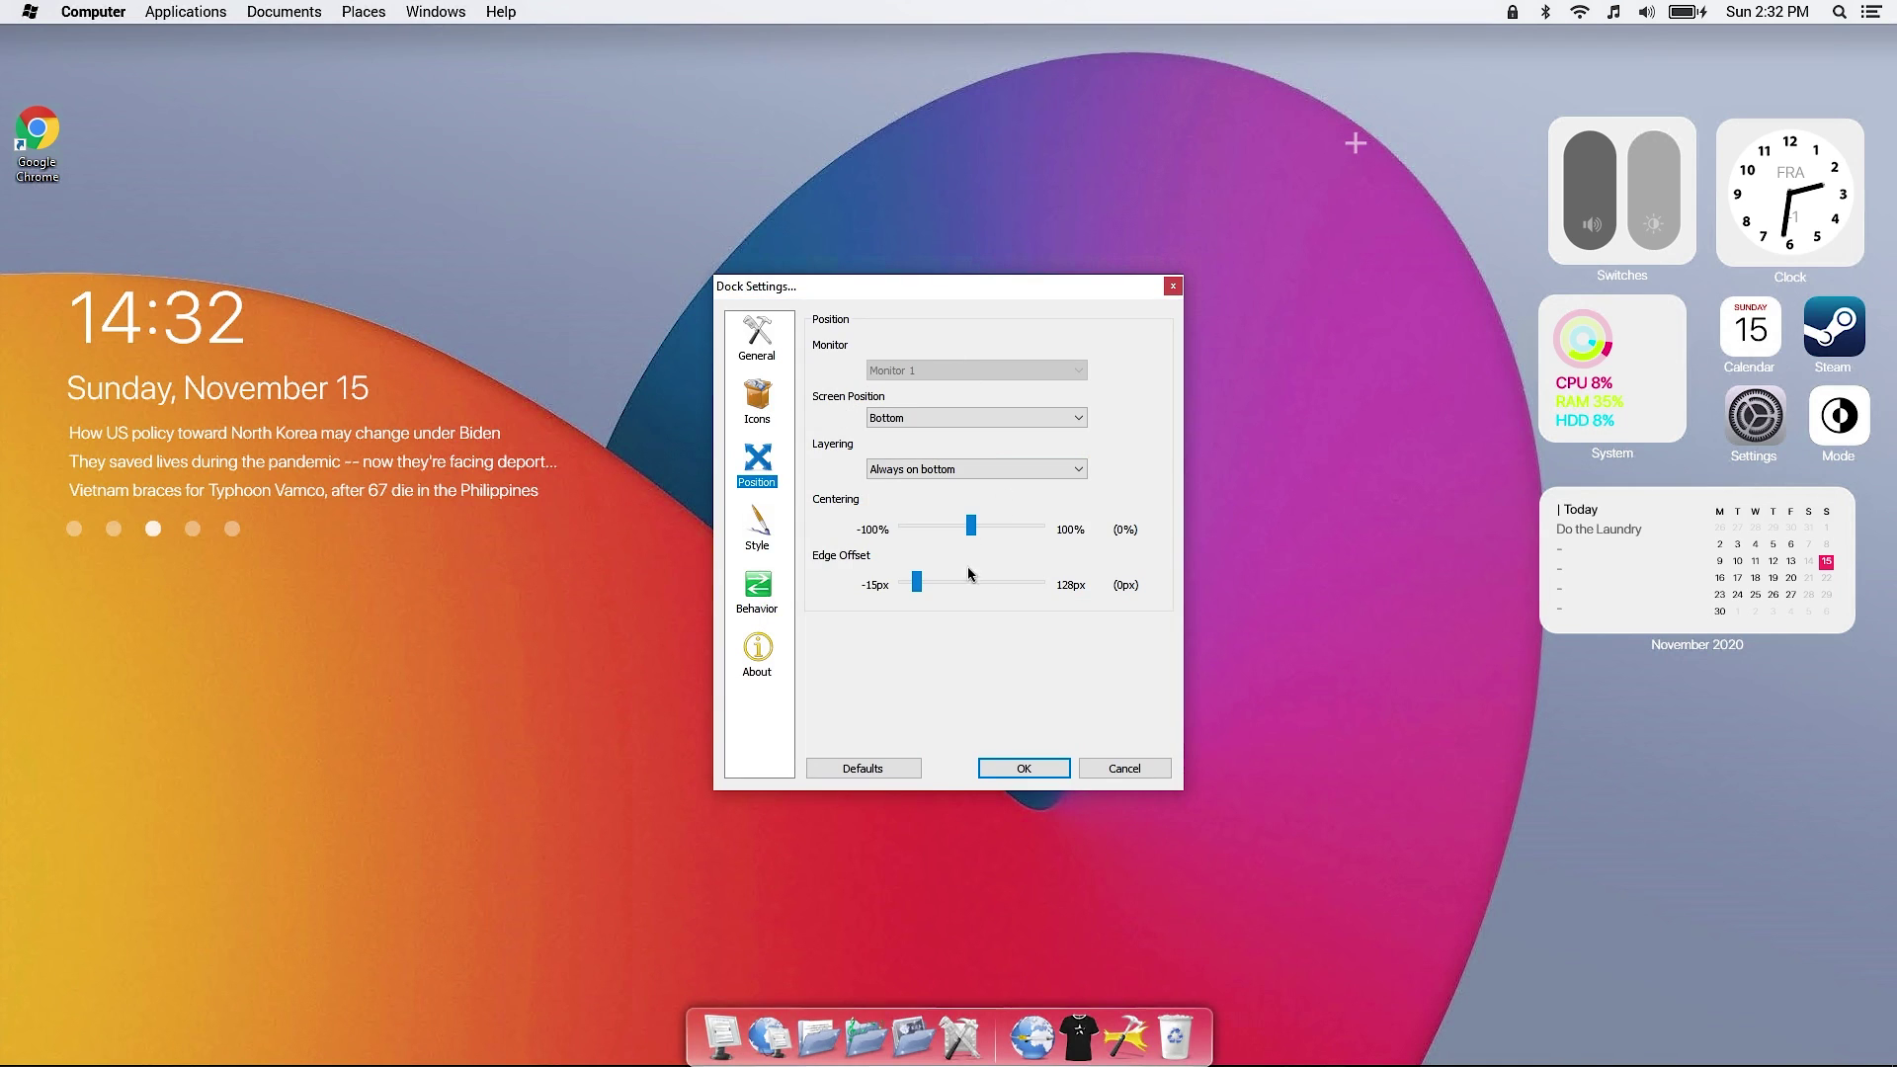
{"action": "left_click_drag", "start_coordinate": [918, 592], "coordinate": [933, 587]}
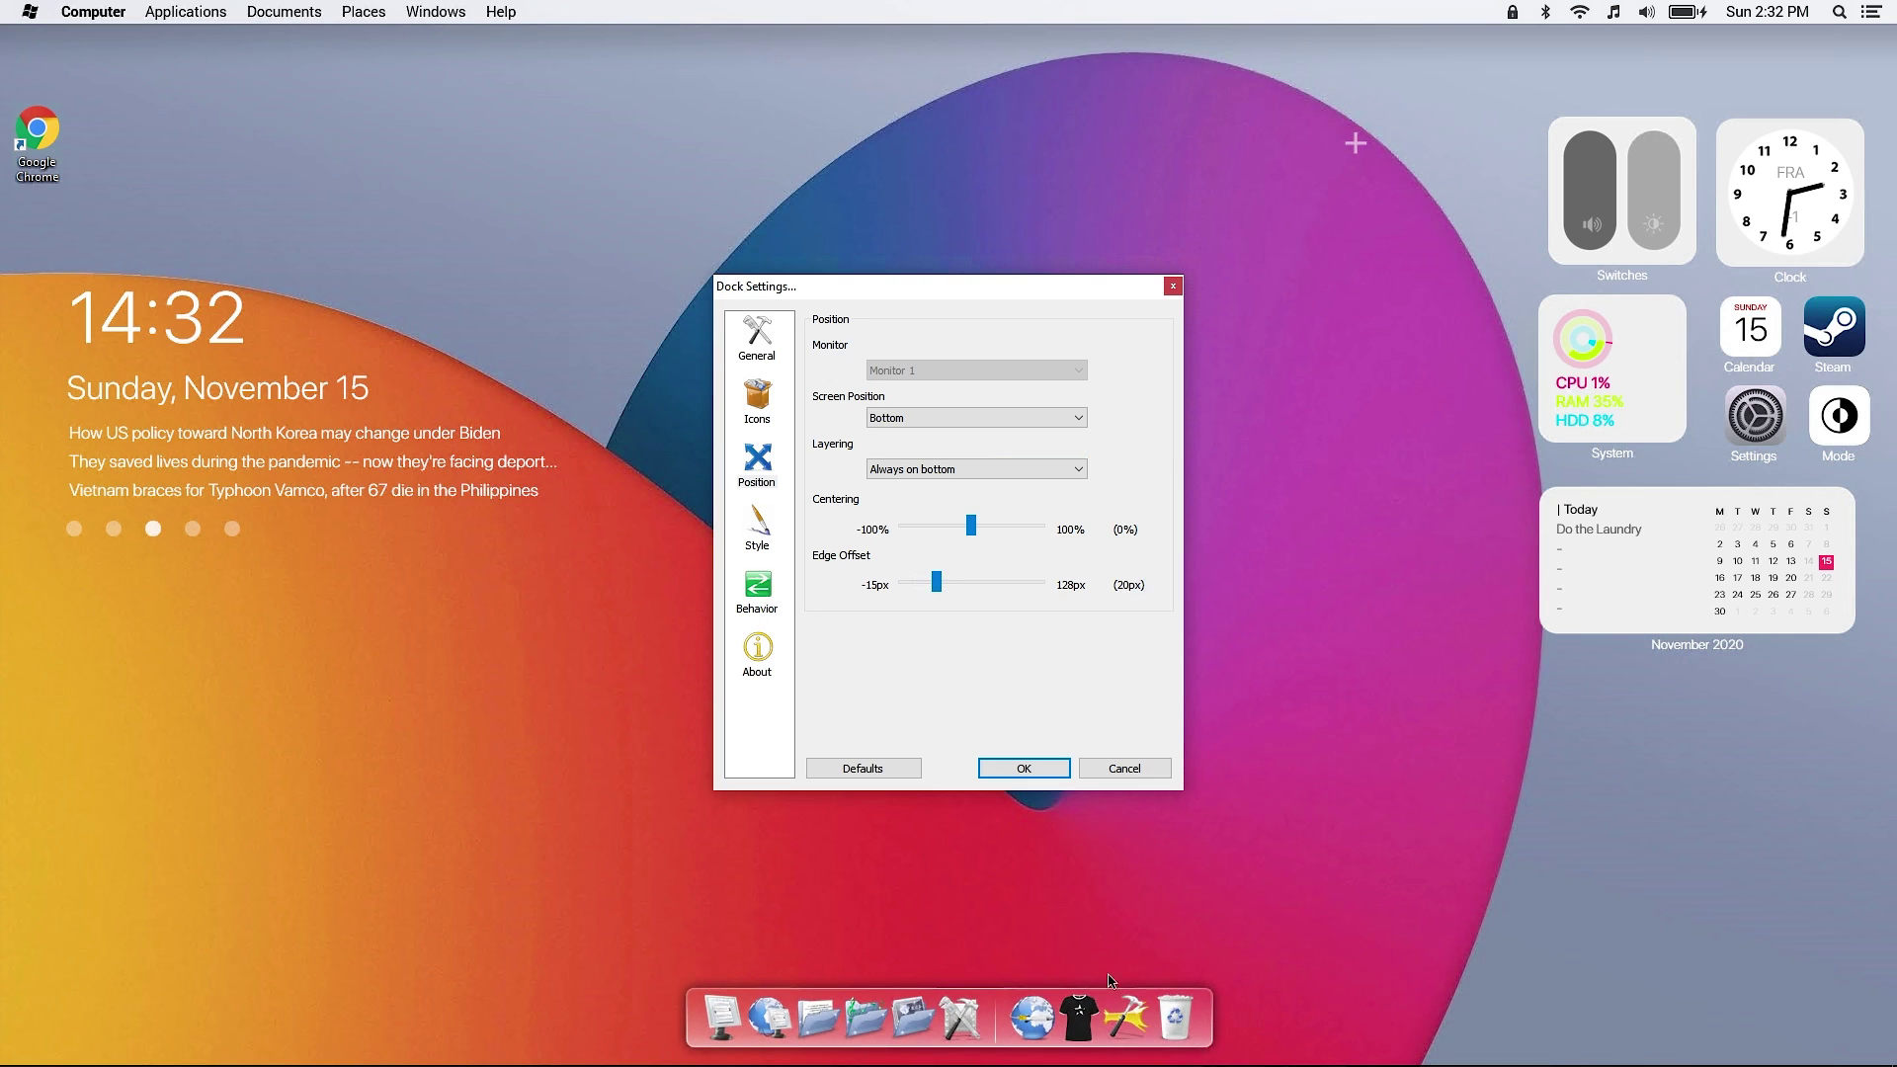
Apply the Big Sur Light theme to the dock and give the Recycle Bin the Big Sur trash full icon.
{"action": "left_click", "coordinate": [759, 523]}
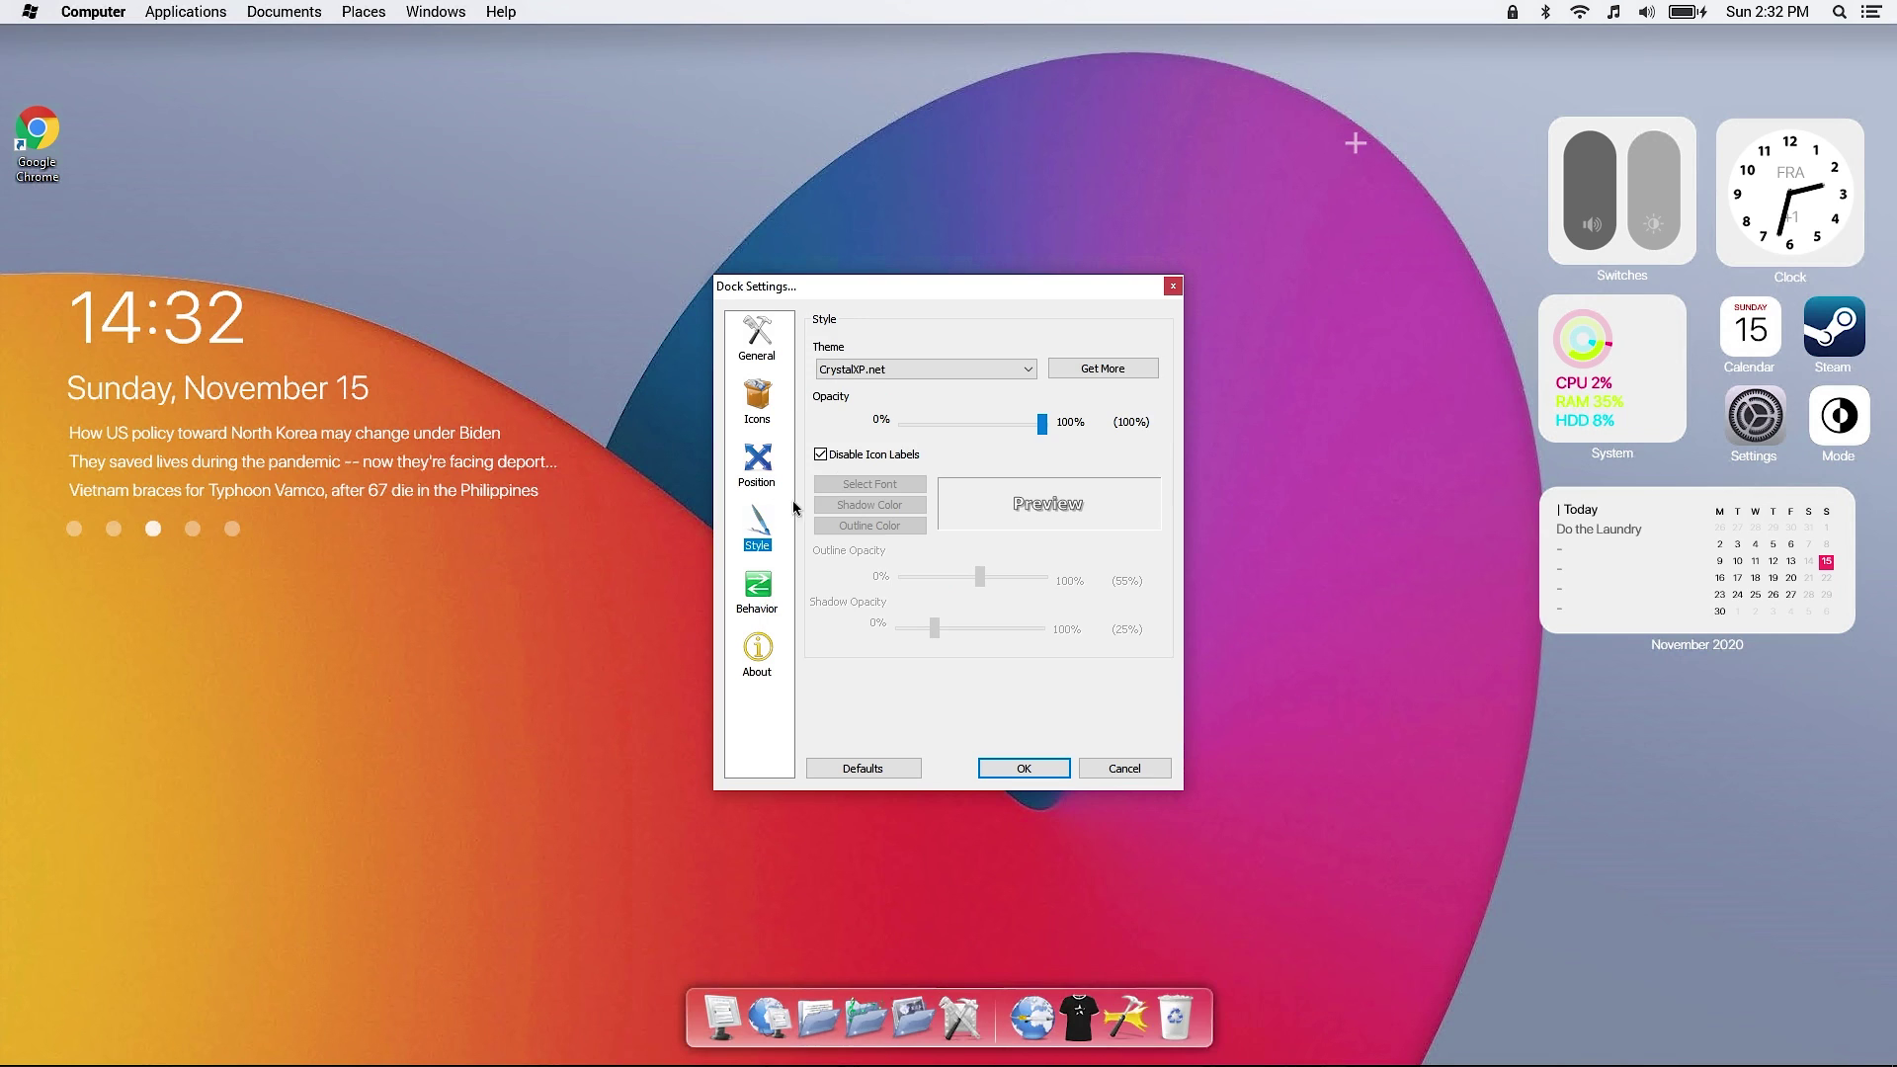
{"action": "left_click", "coordinate": [1023, 369]}
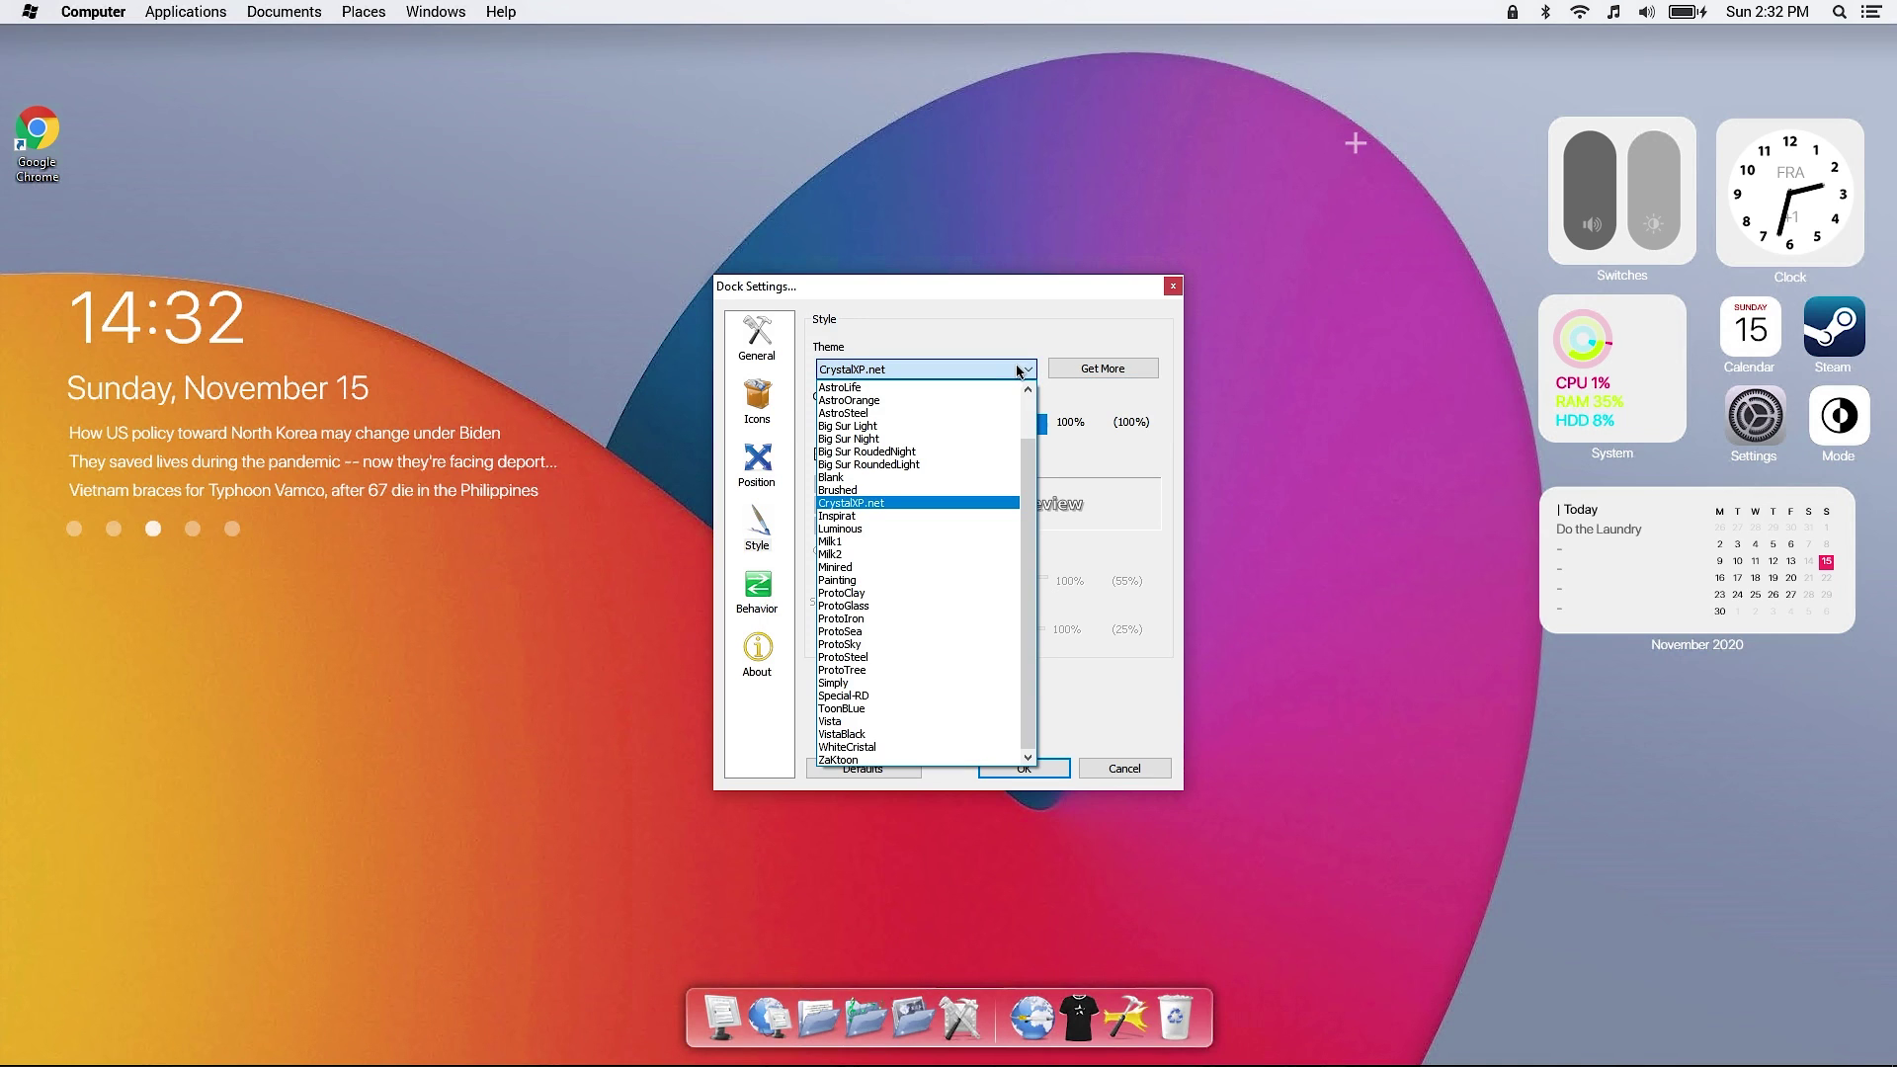
{"action": "left_click", "coordinate": [946, 426]}
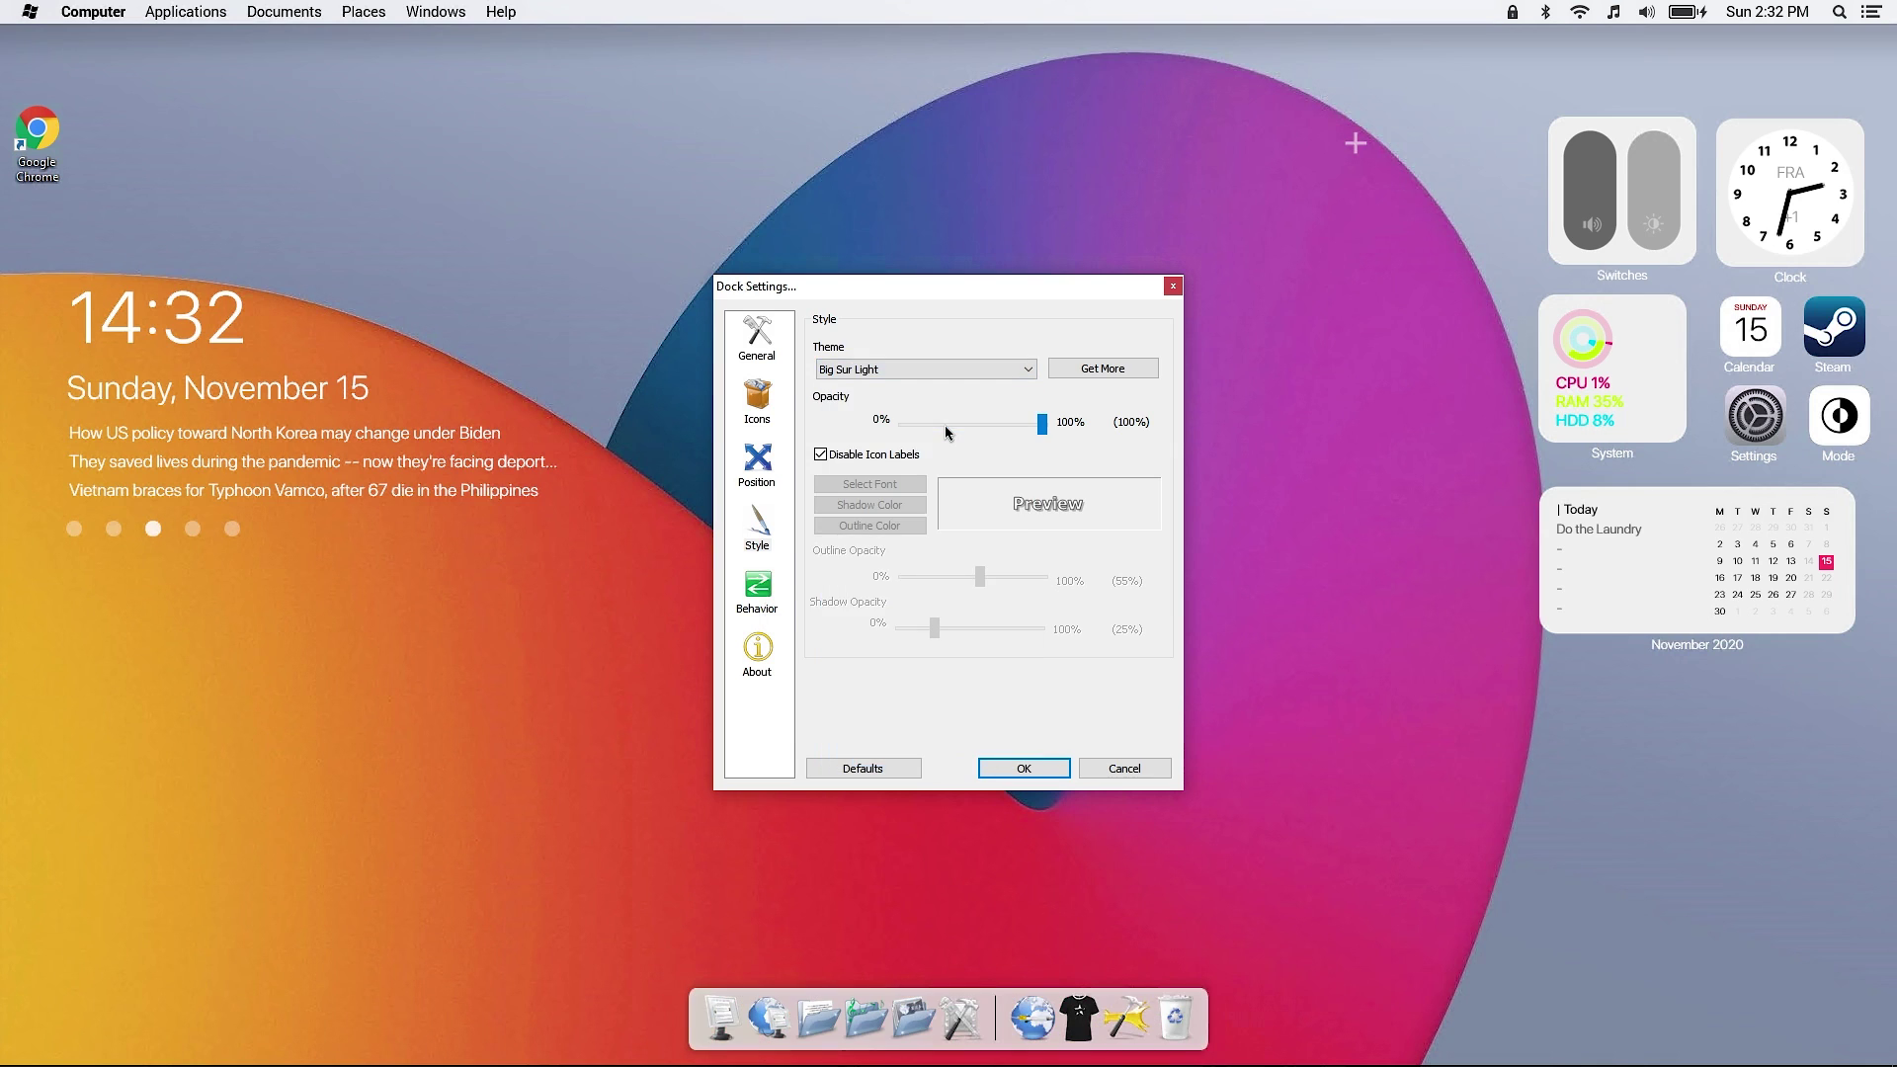
{"action": "left_click", "coordinate": [1023, 767]}
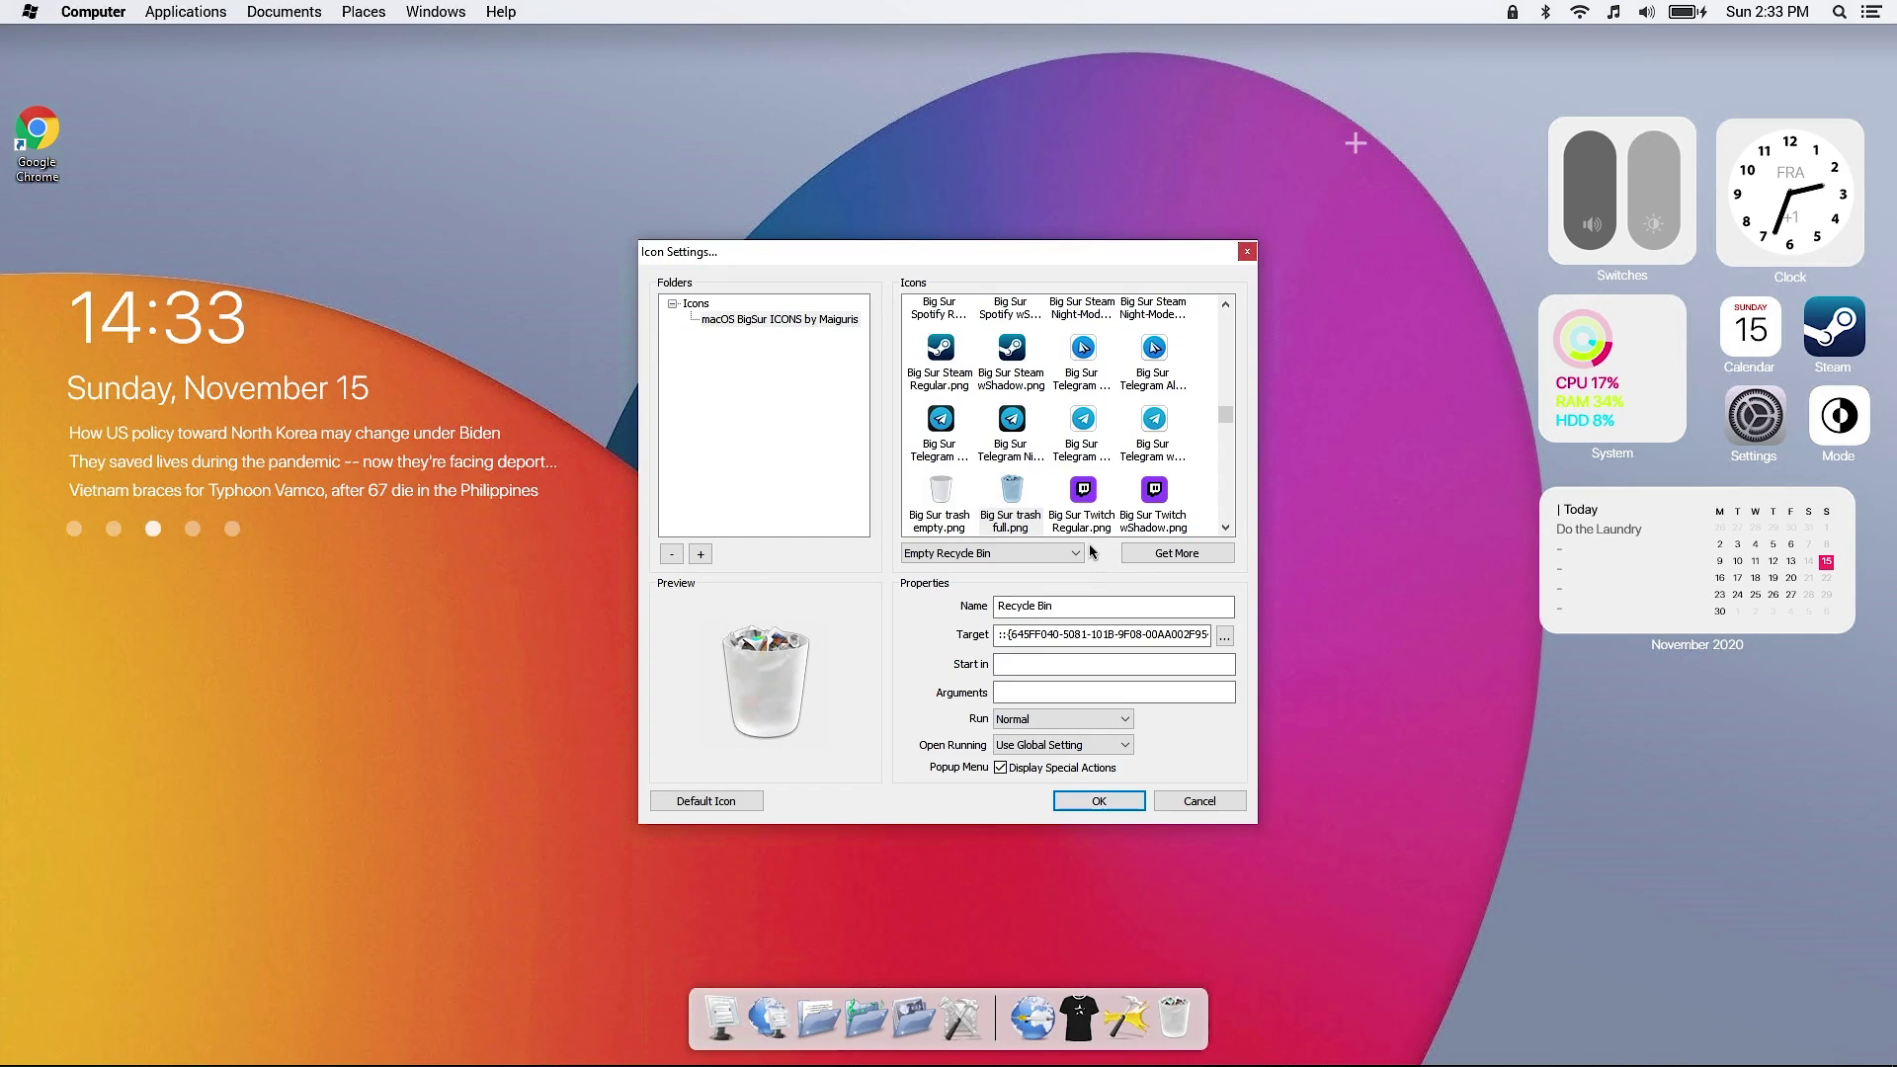
{"action": "left_click", "coordinate": [1099, 801]}
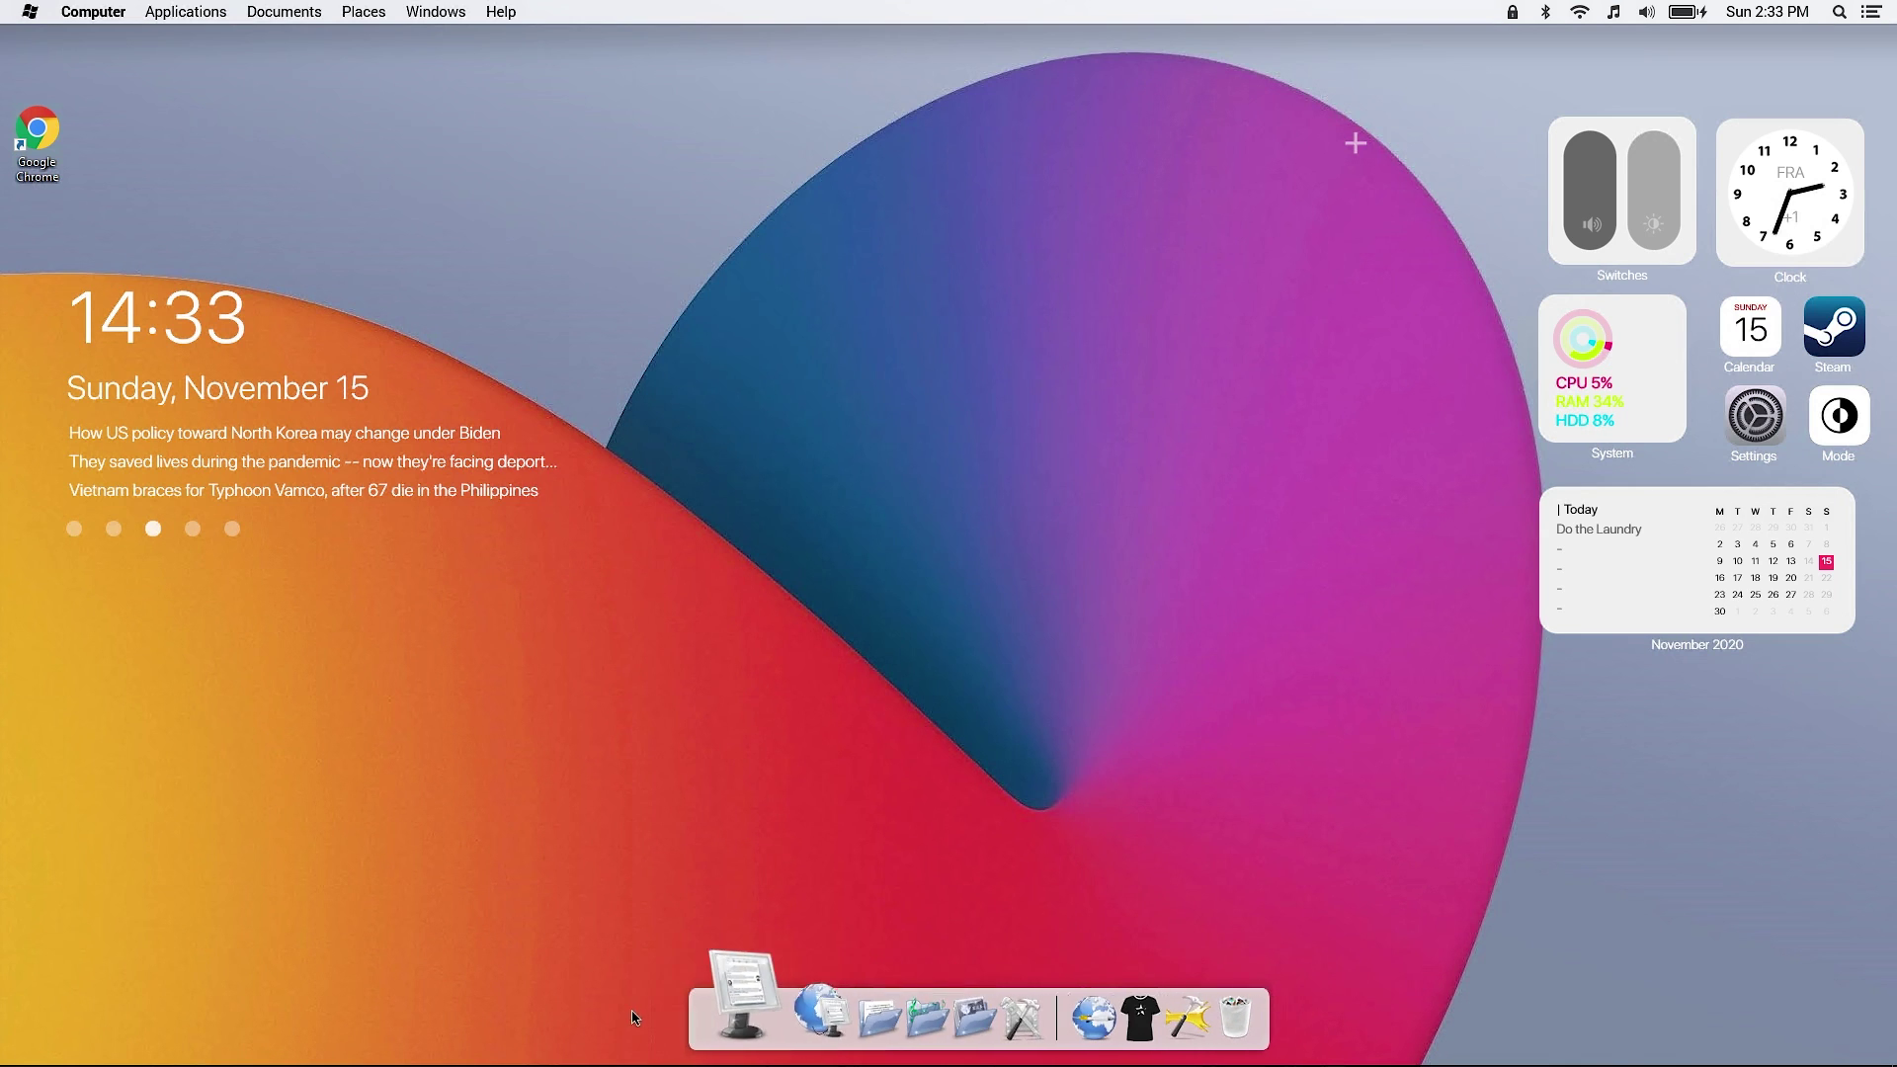
Delete all default shortcuts from the dock, keeping only the separator and the Recycle Bin.
{"action": "right_click", "coordinate": [720, 1009]}
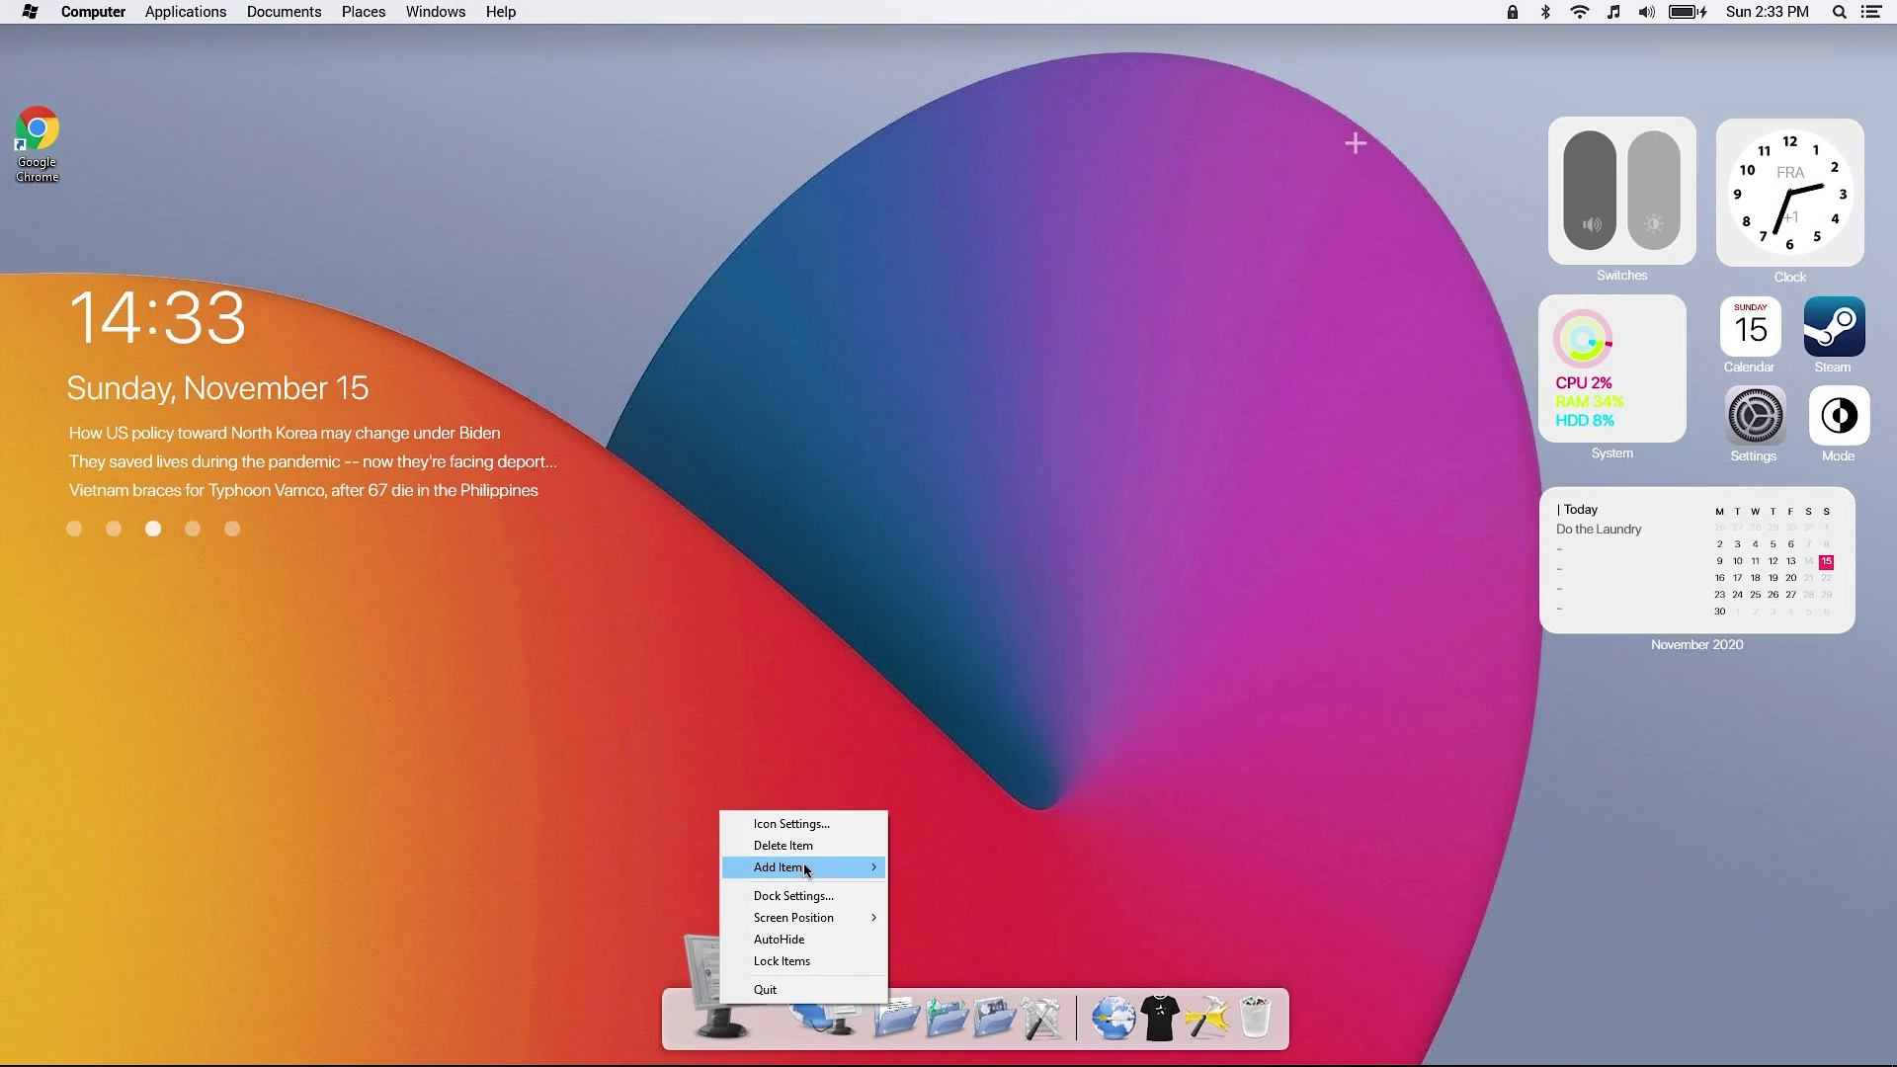
{"action": "right_click", "coordinate": [731, 1007]}
{"action": "right_click", "coordinate": [729, 1009]}
{"action": "right_click", "coordinate": [765, 1009]}
{"action": "right_click", "coordinate": [803, 1012]}
{"action": "left_click", "coordinate": [865, 848]}
{"action": "right_click", "coordinate": [802, 1012]}
{"action": "left_click", "coordinate": [864, 848]}
{"action": "right_click", "coordinate": [841, 1010]}
{"action": "left_click", "coordinate": [899, 847]}
{"action": "right_click", "coordinate": [871, 1008]}
{"action": "left_click", "coordinate": [929, 848]}
{"action": "right_click", "coordinate": [921, 989]}
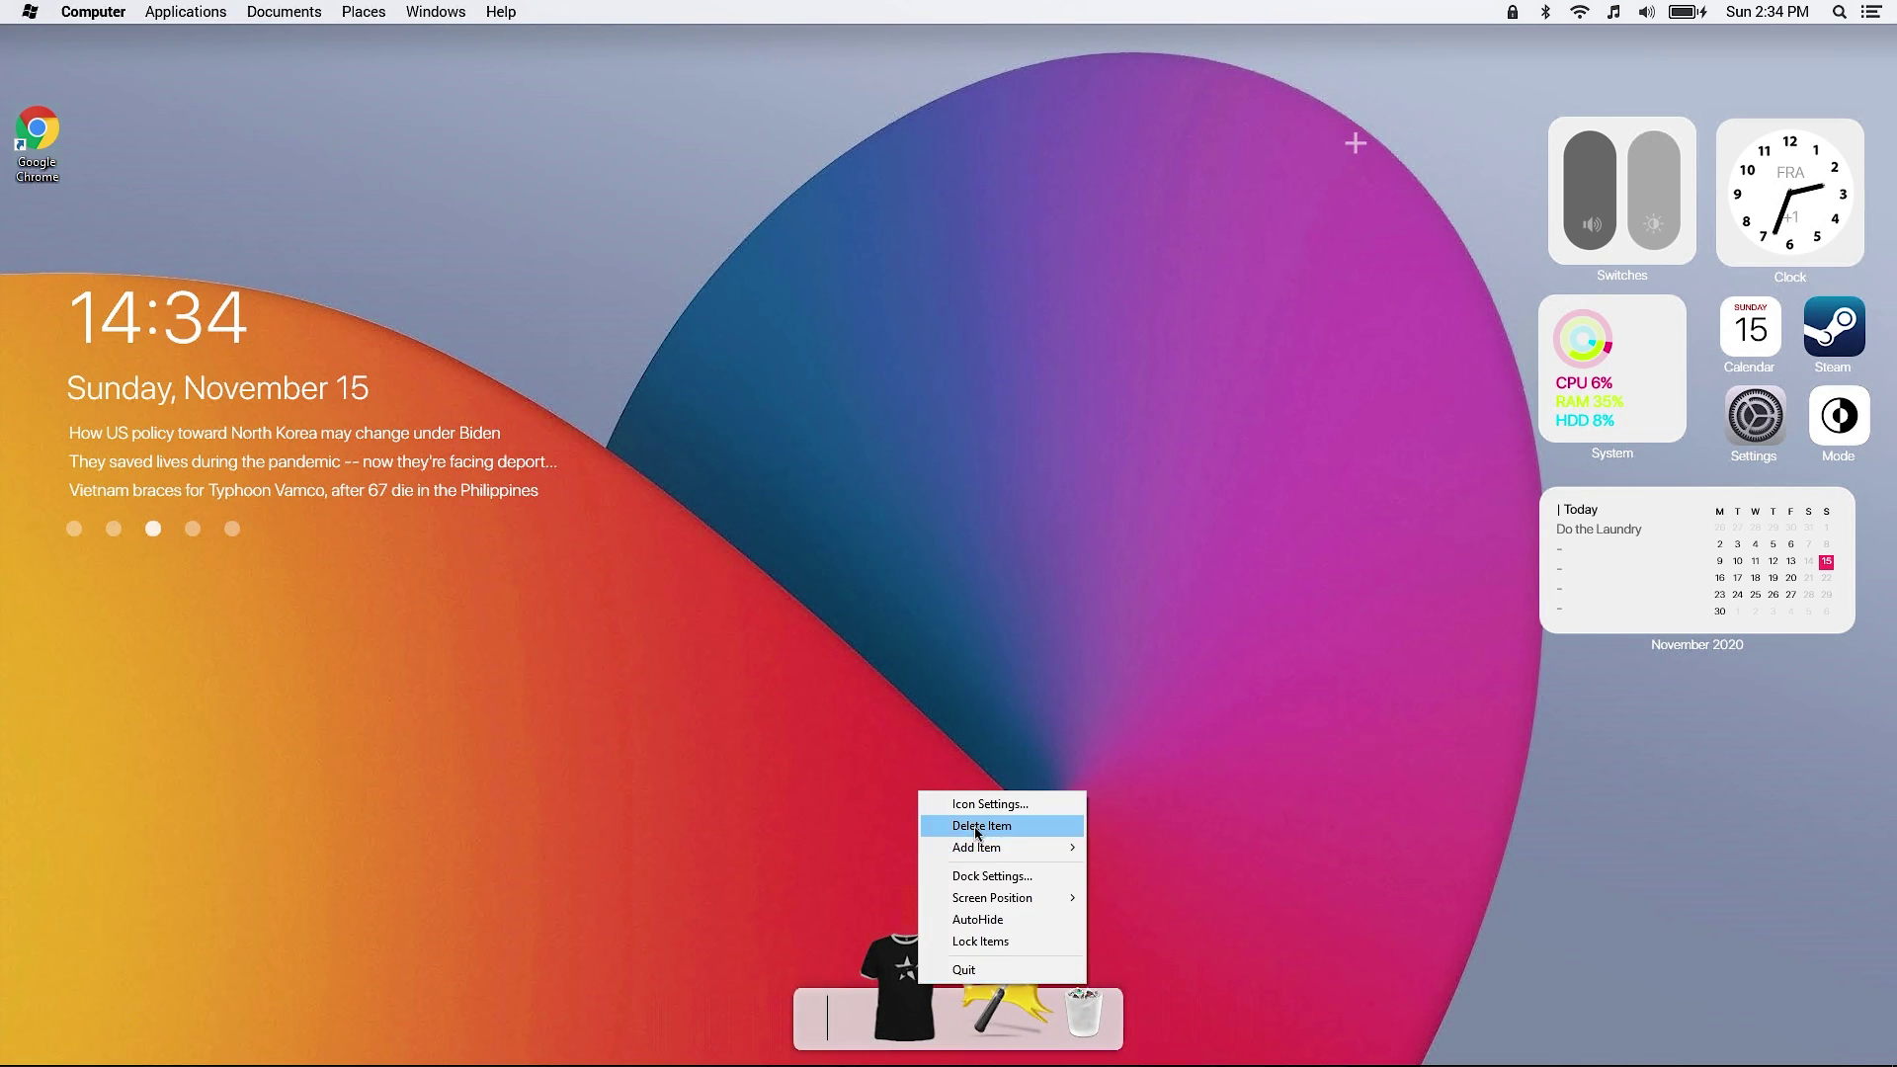
{"action": "left_click", "coordinate": [976, 826]}
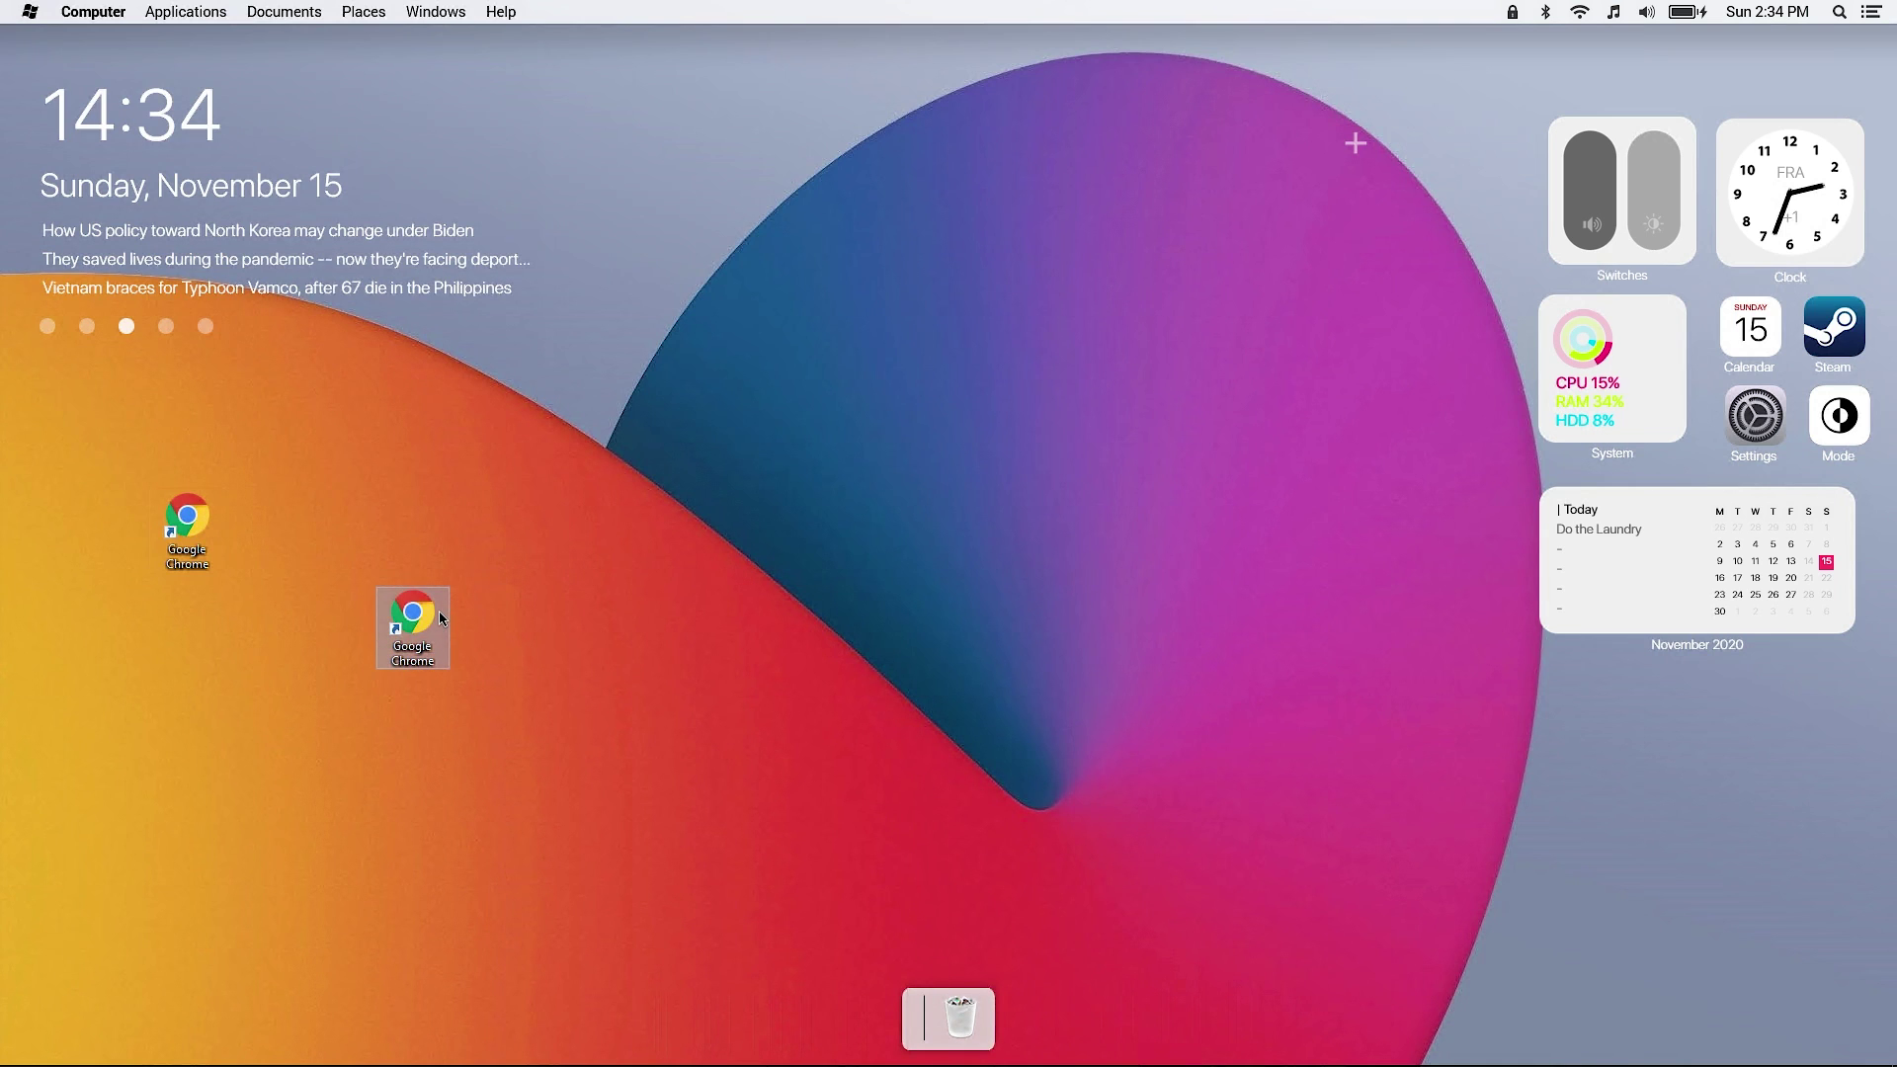
Copy the Google Chrome desktop shortcut and paste ten duplicates of it onto the desktop.
{"action": "right_click", "coordinate": [435, 617]}
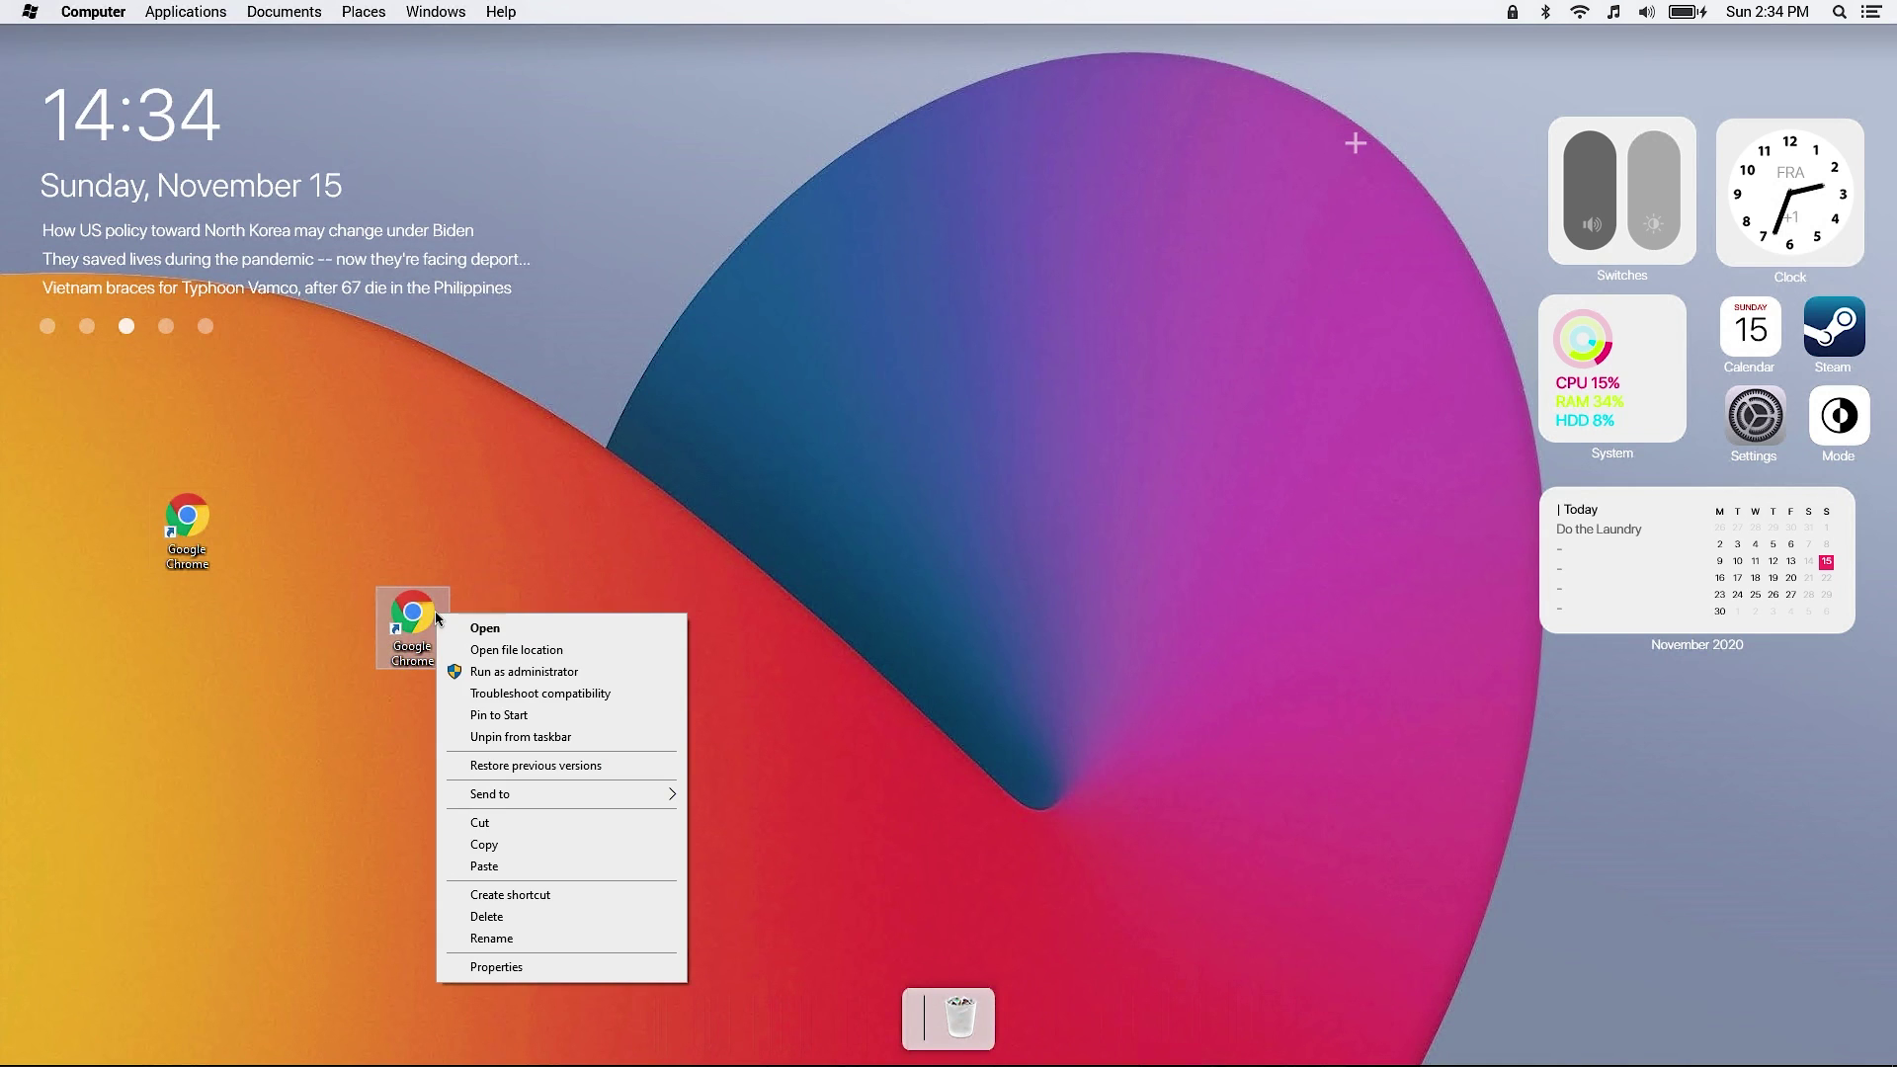
{"action": "left_click", "coordinate": [484, 845]}
{"action": "right_click", "coordinate": [585, 612]}
{"action": "left_click", "coordinate": [641, 699]}
{"action": "right_click", "coordinate": [519, 543]}
{"action": "left_click", "coordinate": [553, 631]}
{"action": "right_click", "coordinate": [677, 610]}
{"action": "left_click", "coordinate": [721, 698]}
{"action": "right_click", "coordinate": [680, 535]}
{"action": "left_click", "coordinate": [726, 623]}
{"action": "right_click", "coordinate": [790, 561]}
{"action": "left_click", "coordinate": [839, 651]}
{"action": "right_click", "coordinate": [739, 656]}
{"action": "left_click", "coordinate": [789, 746]}
{"action": "right_click", "coordinate": [771, 692]}
{"action": "left_click", "coordinate": [820, 781]}
{"action": "right_click", "coordinate": [848, 632]}
{"action": "left_click", "coordinate": [897, 722]}
{"action": "right_click", "coordinate": [942, 500]}
{"action": "left_click", "coordinate": [991, 590]}
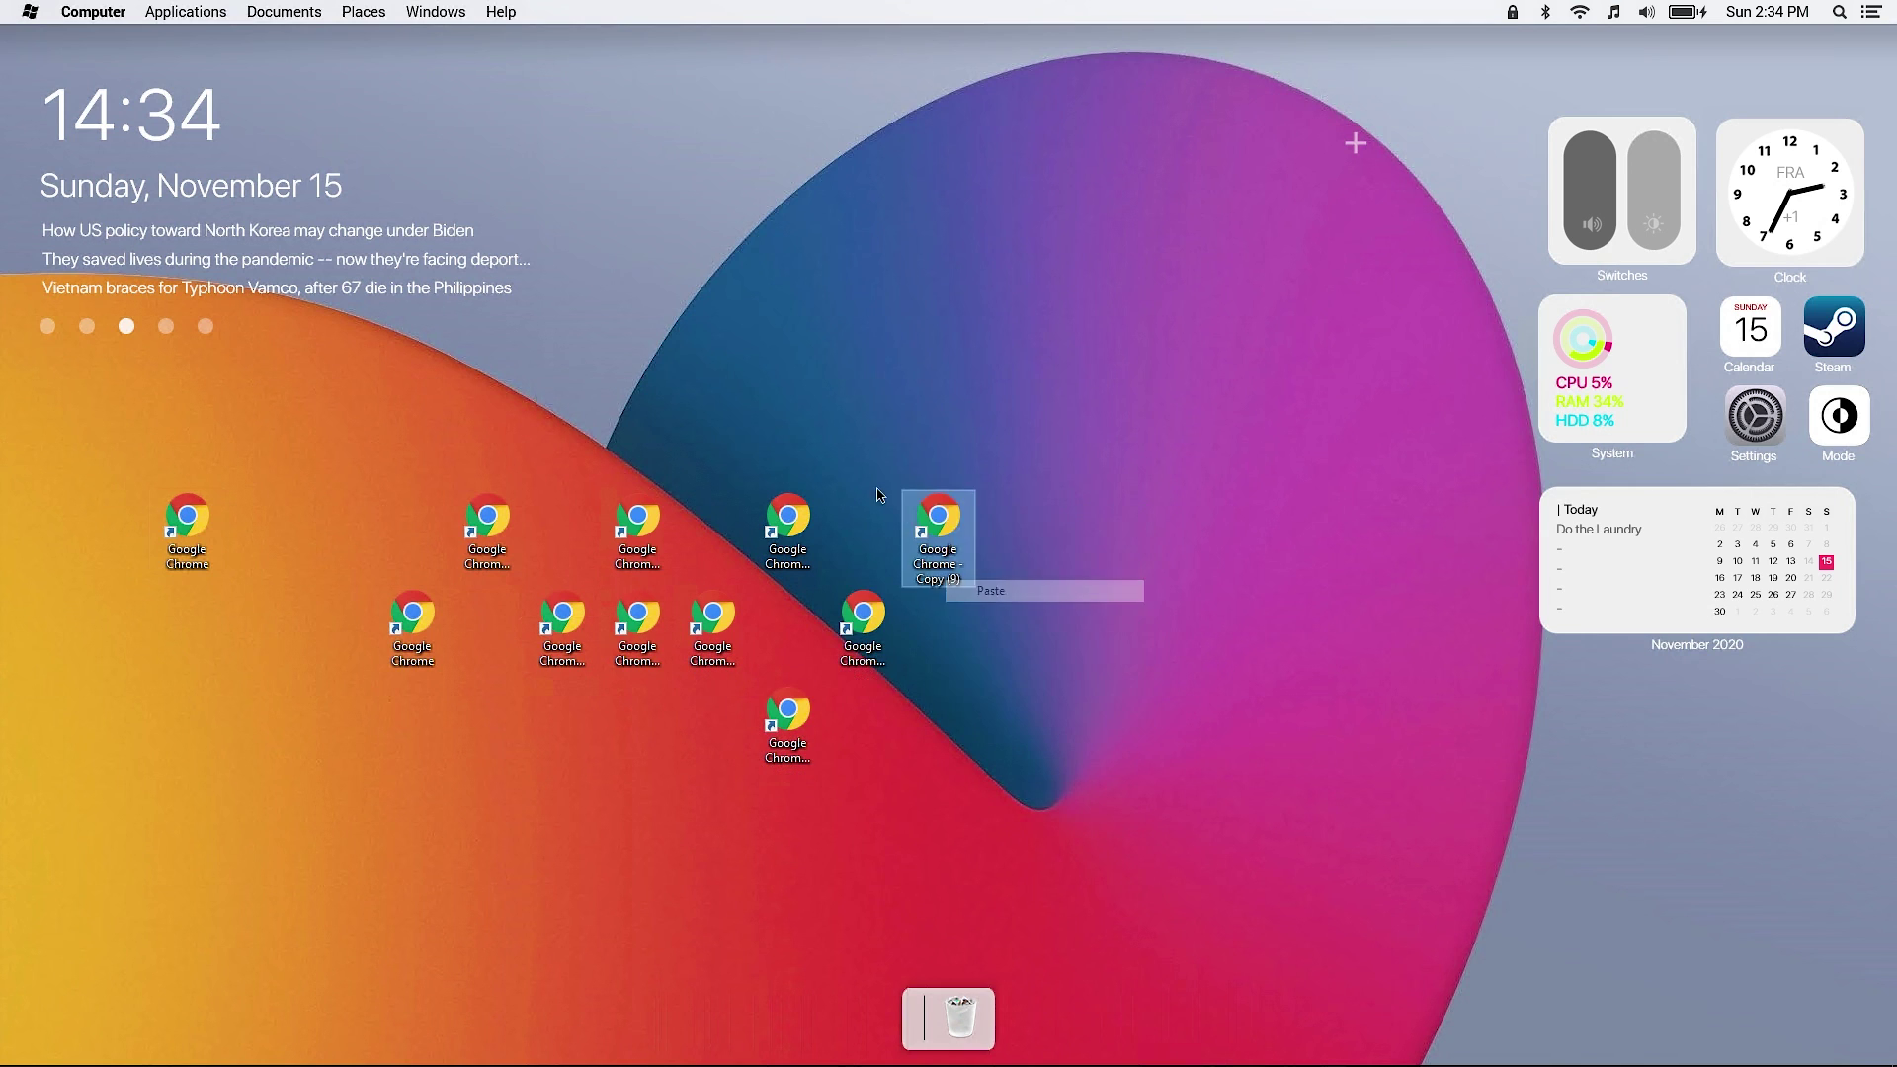
{"action": "right_click", "coordinate": [854, 454]}
{"action": "left_click", "coordinate": [904, 544]}
Add all the Google Chrome desktop shortcuts to the dock, ahead of the separator.
{"action": "left_click_drag", "start_coordinate": [910, 1018], "coordinate": [910, 1016]}
{"action": "left_click_drag", "start_coordinate": [938, 519], "coordinate": [919, 1009]}
{"action": "left_click_drag", "start_coordinate": [862, 618], "coordinate": [979, 1013]}
{"action": "left_click_drag", "start_coordinate": [788, 711], "coordinate": [988, 1013]}
{"action": "left_click_drag", "start_coordinate": [788, 519], "coordinate": [1037, 1013]}
{"action": "left_click_drag", "start_coordinate": [783, 745], "coordinate": [988, 1017]}
{"action": "left_click_drag", "start_coordinate": [713, 618], "coordinate": [988, 1017]}
{"action": "left_click_drag", "start_coordinate": [637, 617], "coordinate": [998, 1018]}
{"action": "left_click_drag", "start_coordinate": [562, 618], "coordinate": [1008, 1018]}
{"action": "left_click_drag", "start_coordinate": [487, 523], "coordinate": [988, 1017]}
{"action": "left_click_drag", "start_coordinate": [412, 617], "coordinate": [698, 1018]}
{"action": "left_click_drag", "start_coordinate": [186, 524], "coordinate": [741, 1012]}
Hide the icons on the desktop.
{"action": "right_click", "coordinate": [1143, 575]}
{"action": "mouse_move", "coordinate": [1186, 584]}
{"action": "left_click", "coordinate": [1422, 707]}
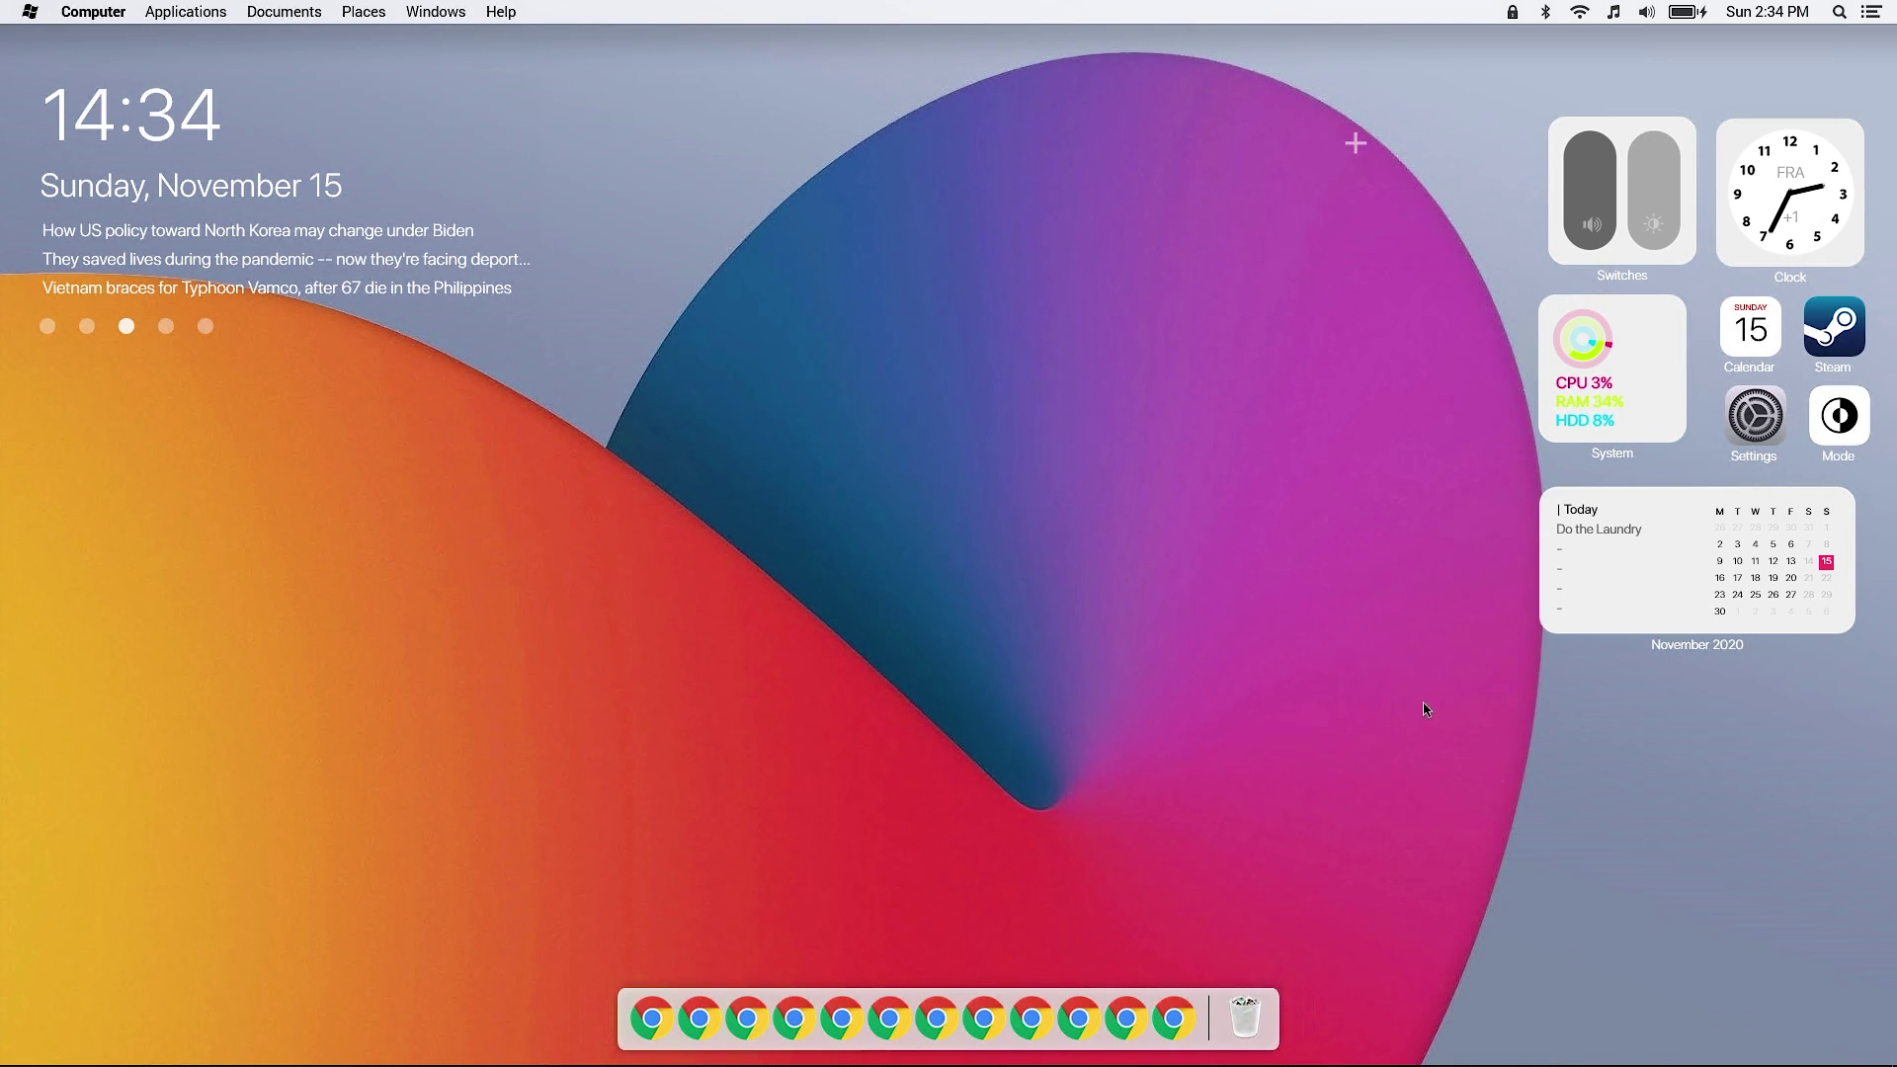
Change the last Chrome shortcut in the dock to the plain macOS Big Sur folder icon from macOS BigSur ICONS by Maiguris.
{"action": "right_click", "coordinate": [1185, 1011]}
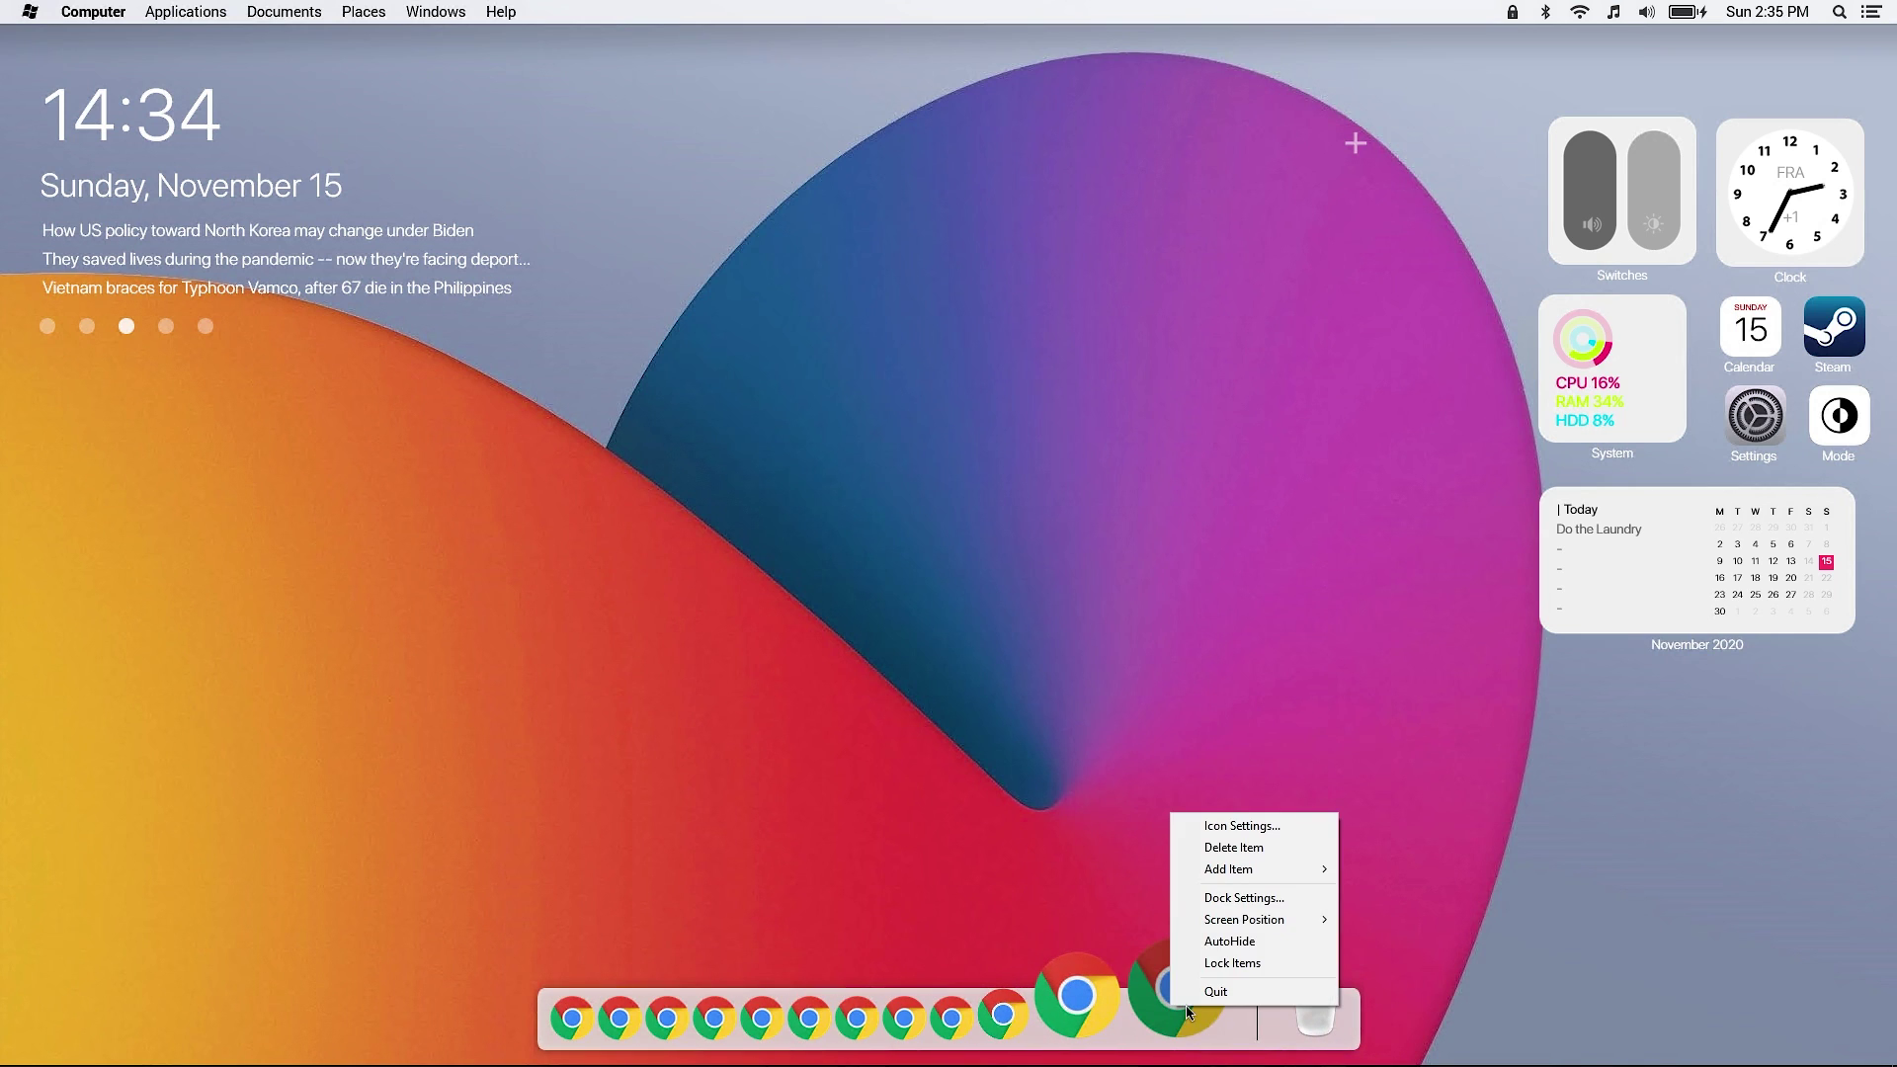
{"action": "left_click", "coordinate": [1241, 826]}
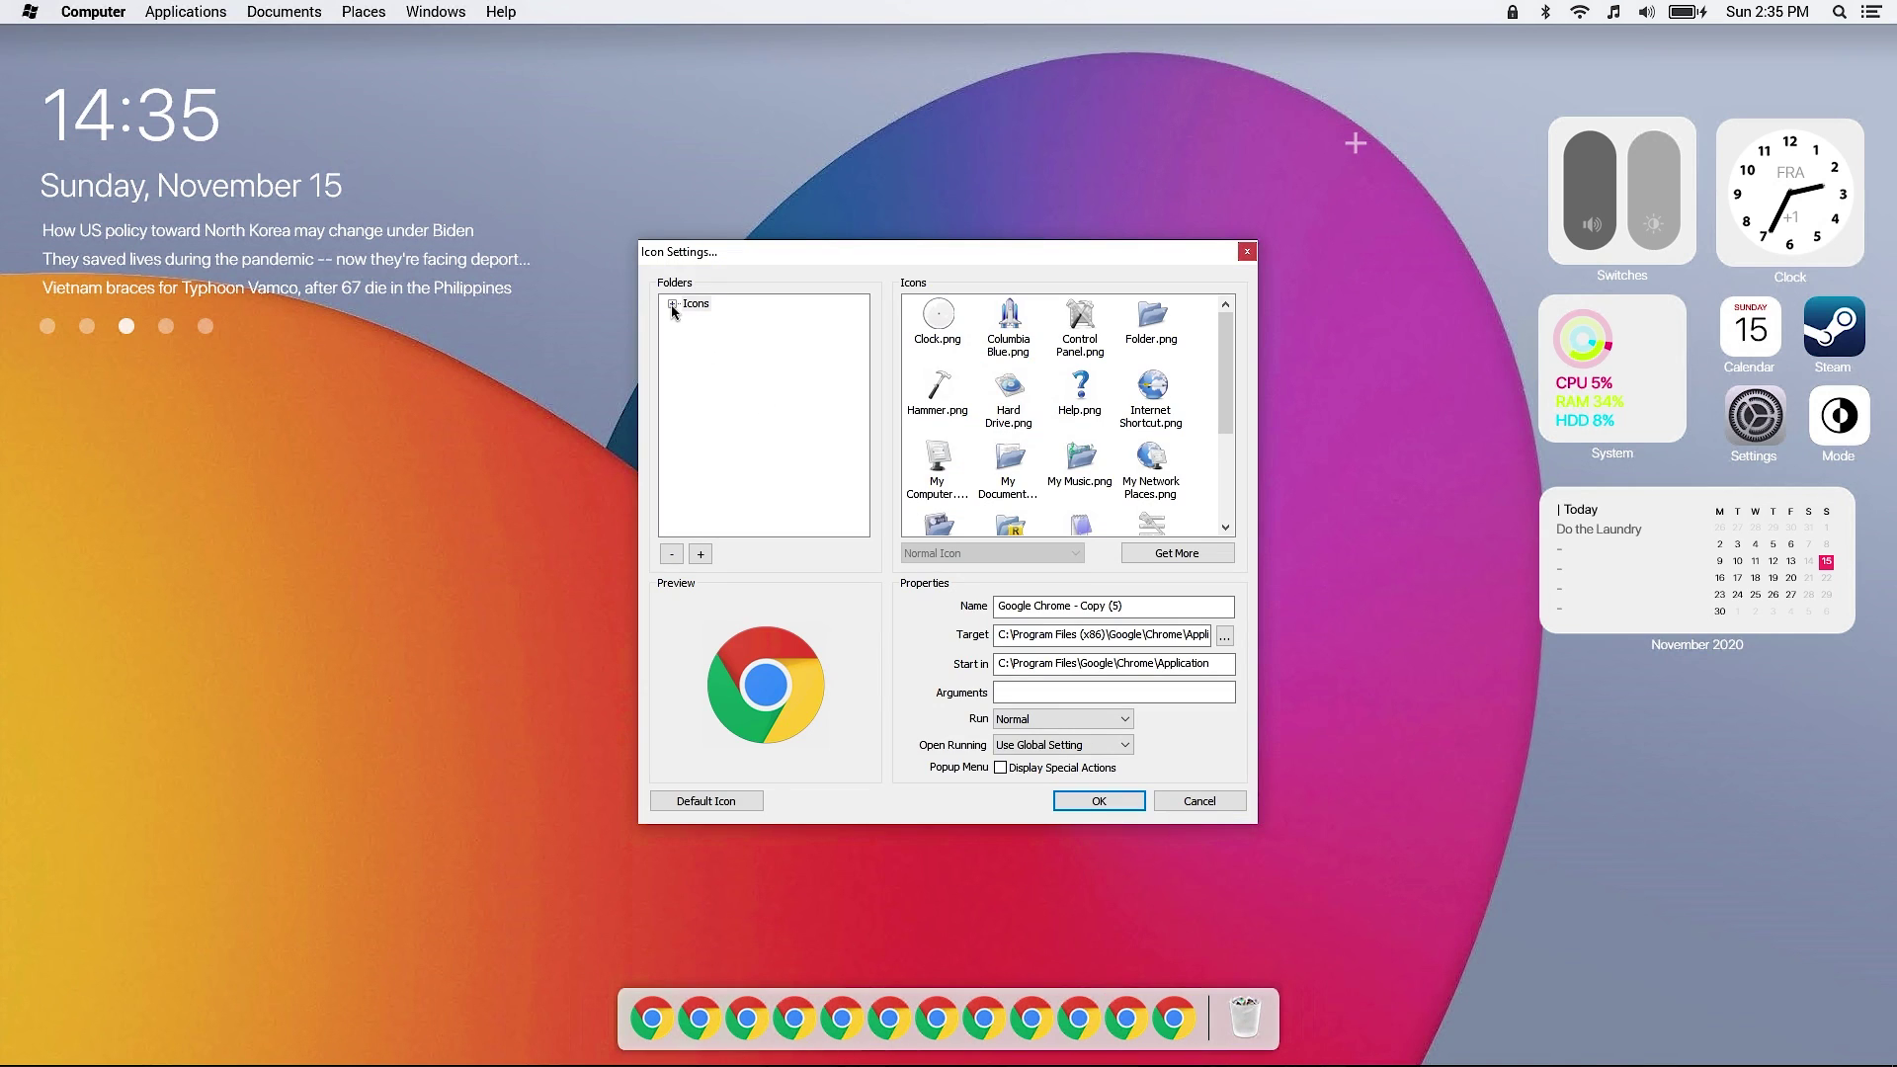
{"action": "left_click", "coordinate": [737, 321]}
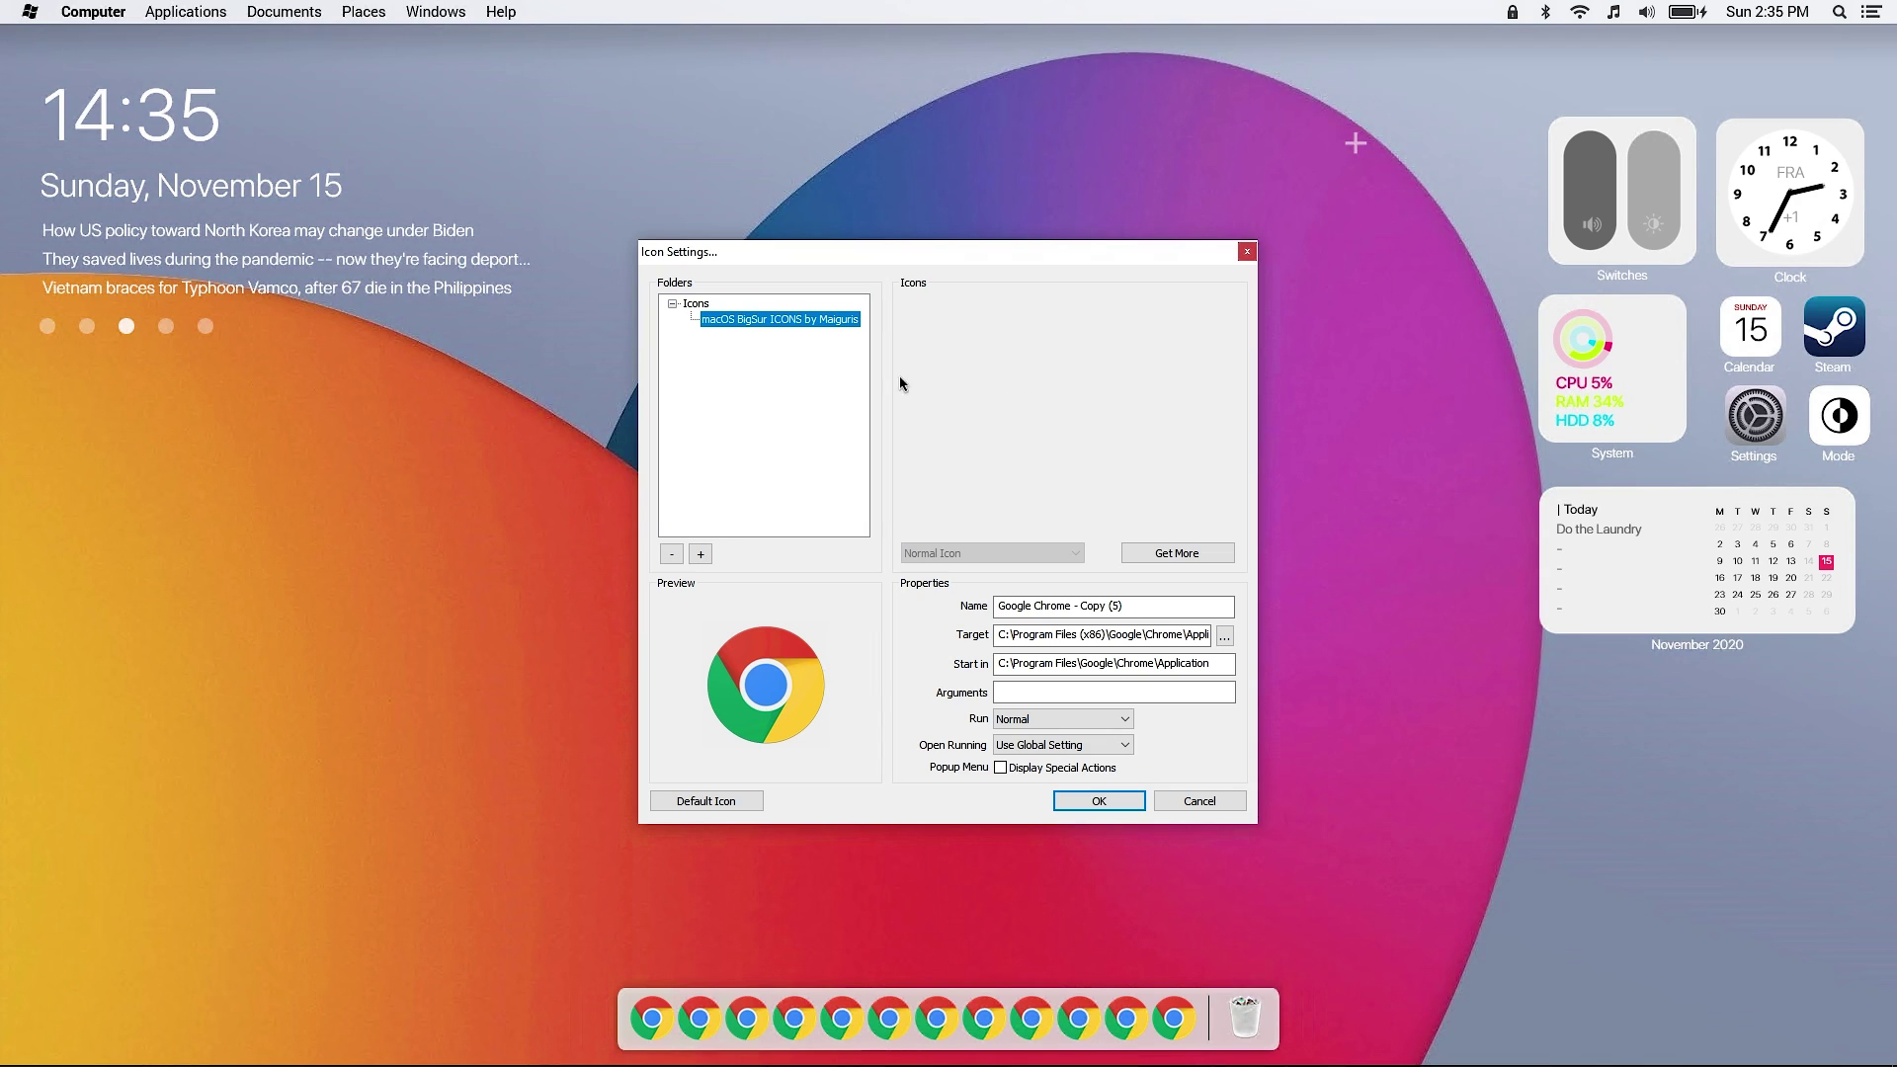
{"action": "scroll", "coordinate": [1176, 414], "scroll_direction": "down", "scroll_amount": 3}
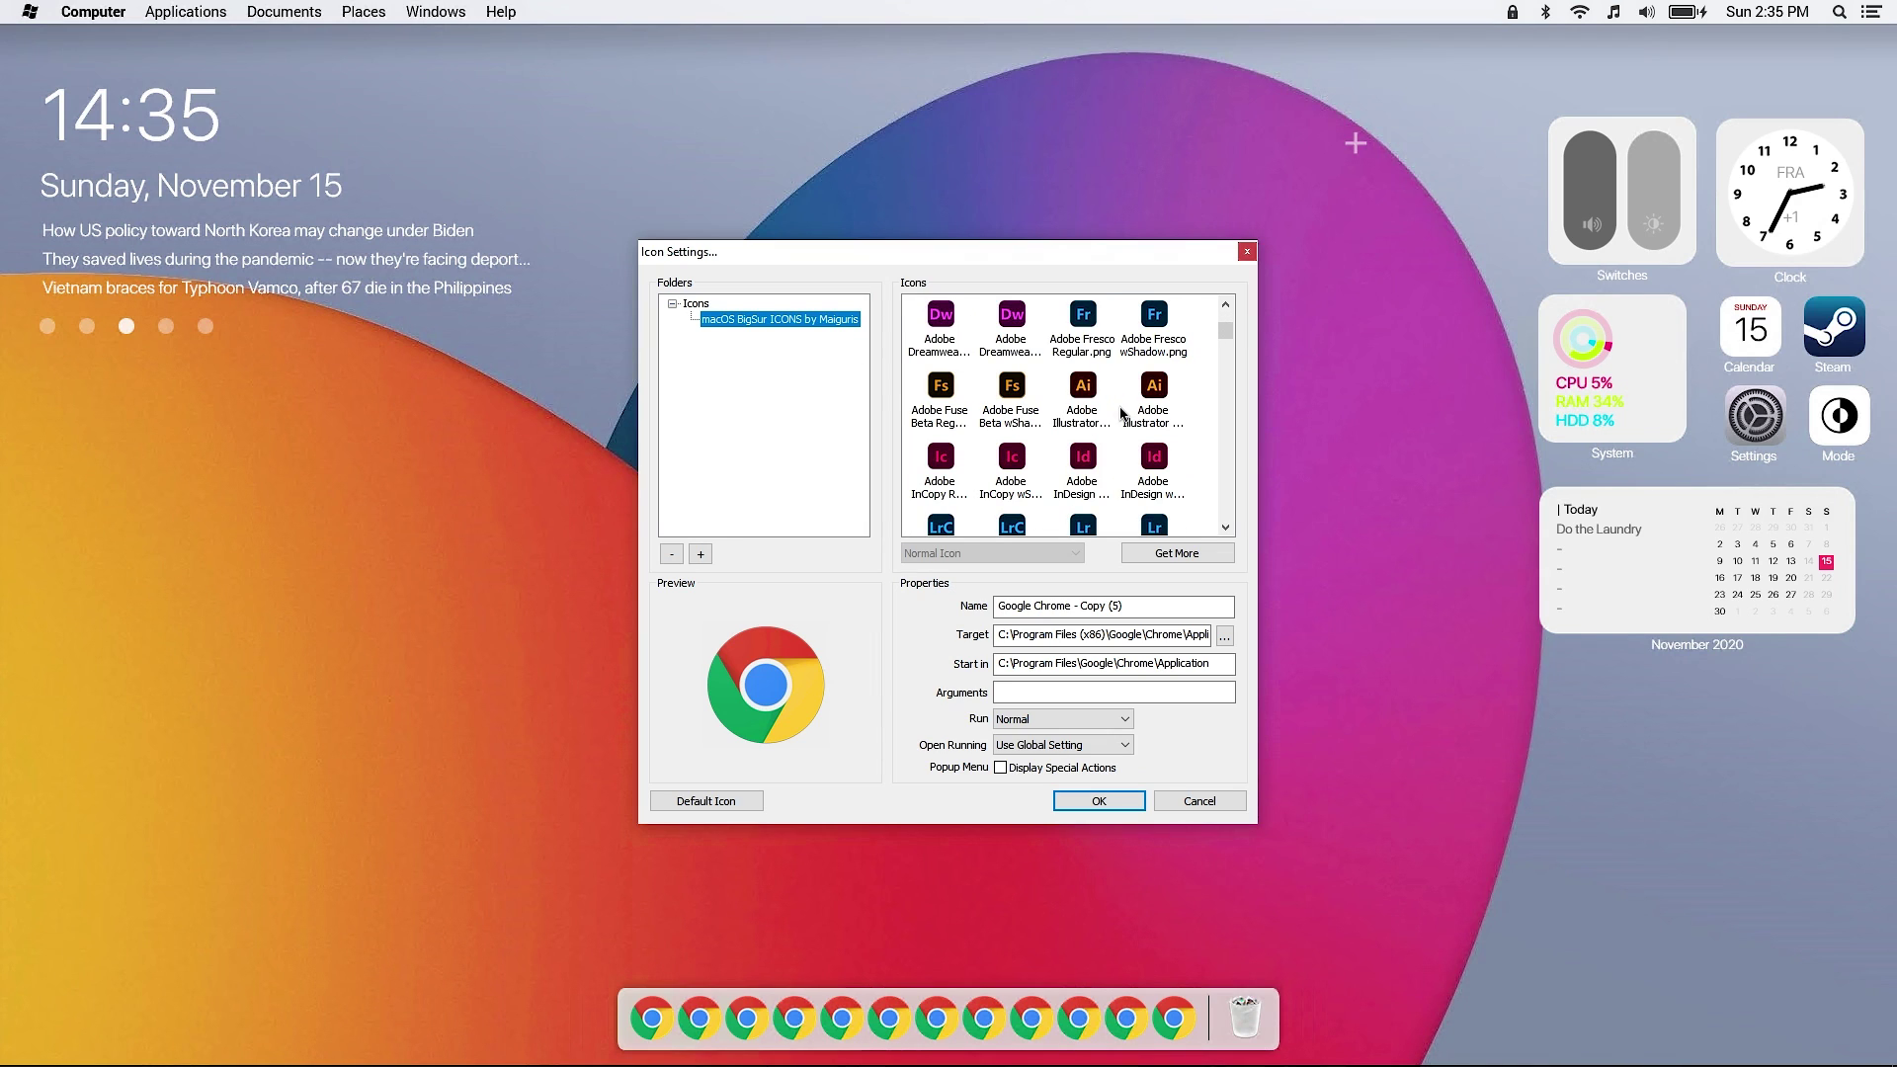
{"action": "scroll", "coordinate": [1122, 413], "scroll_direction": "down", "scroll_amount": 5}
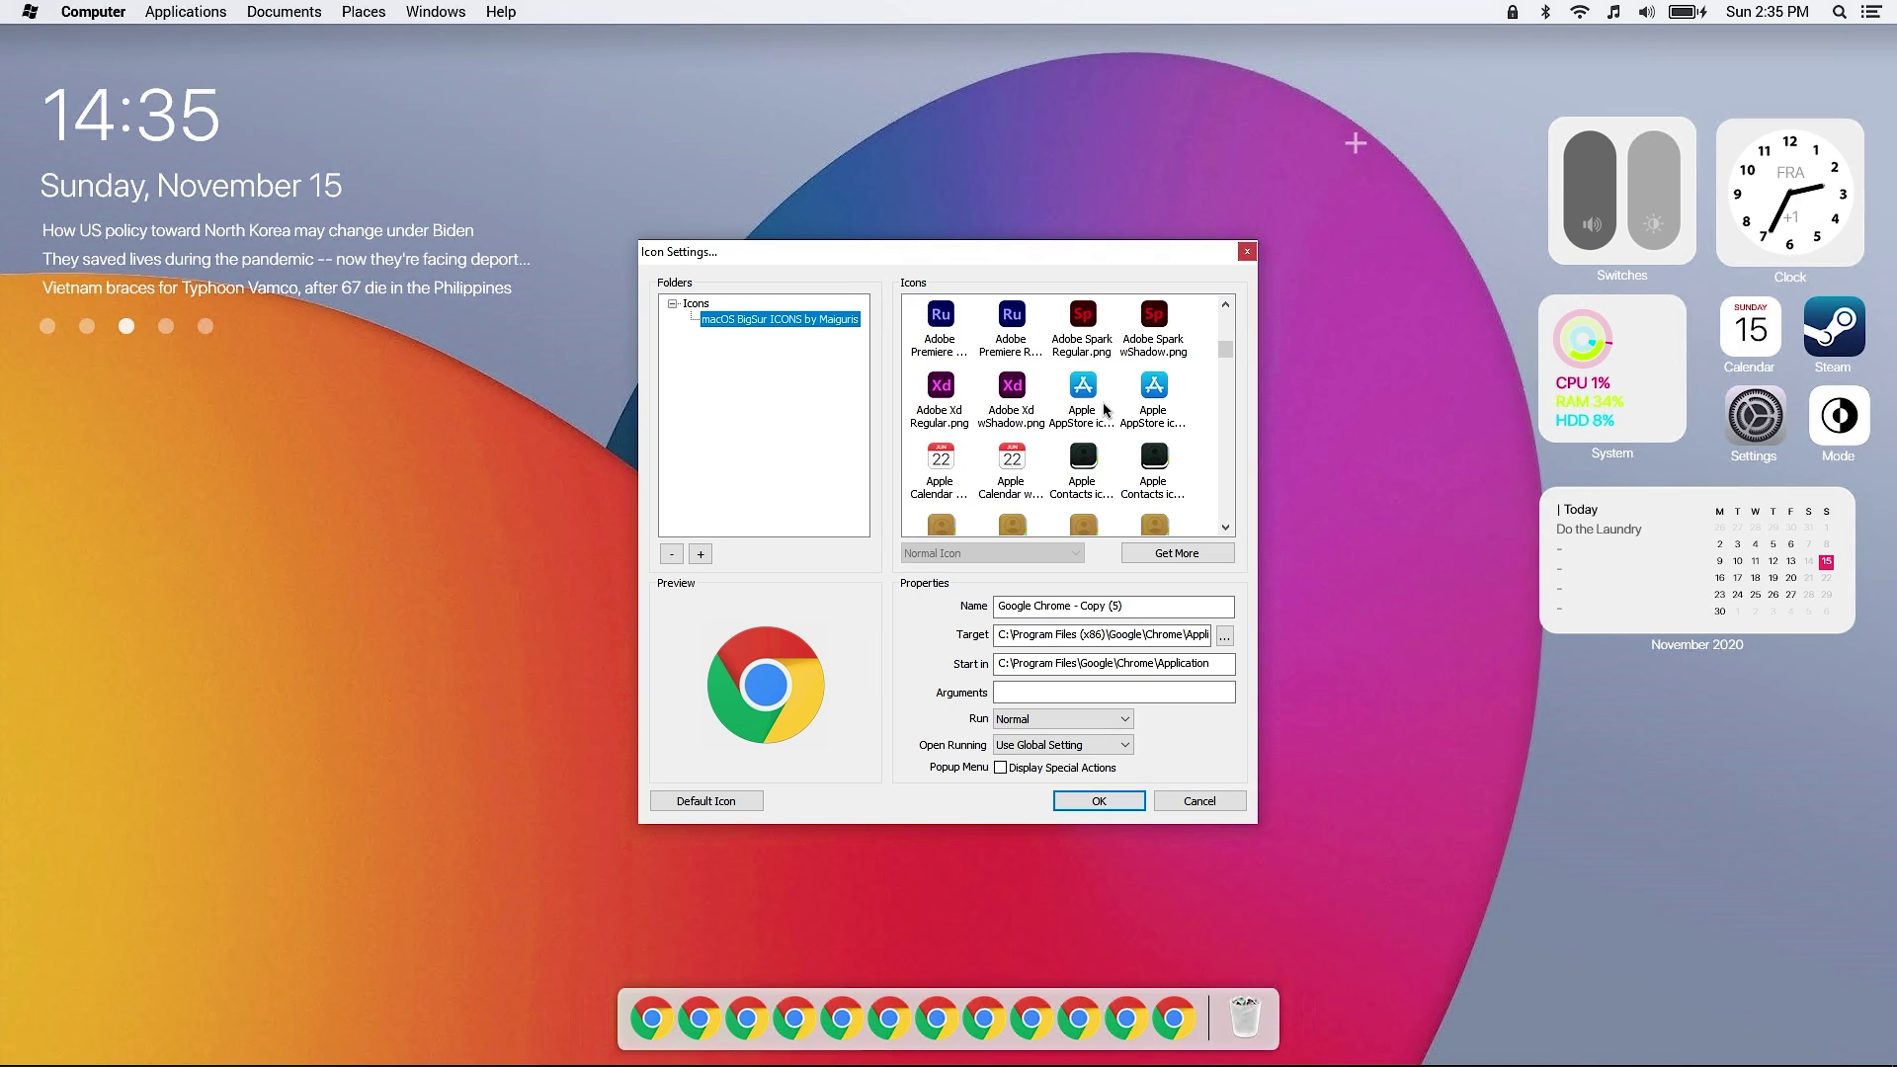
{"action": "scroll", "coordinate": [1105, 410], "scroll_direction": "down", "scroll_amount": 15}
{"action": "scroll", "coordinate": [1092, 405], "scroll_direction": "down", "scroll_amount": 5}
{"action": "scroll", "coordinate": [1092, 403], "scroll_direction": "down", "scroll_amount": 3}
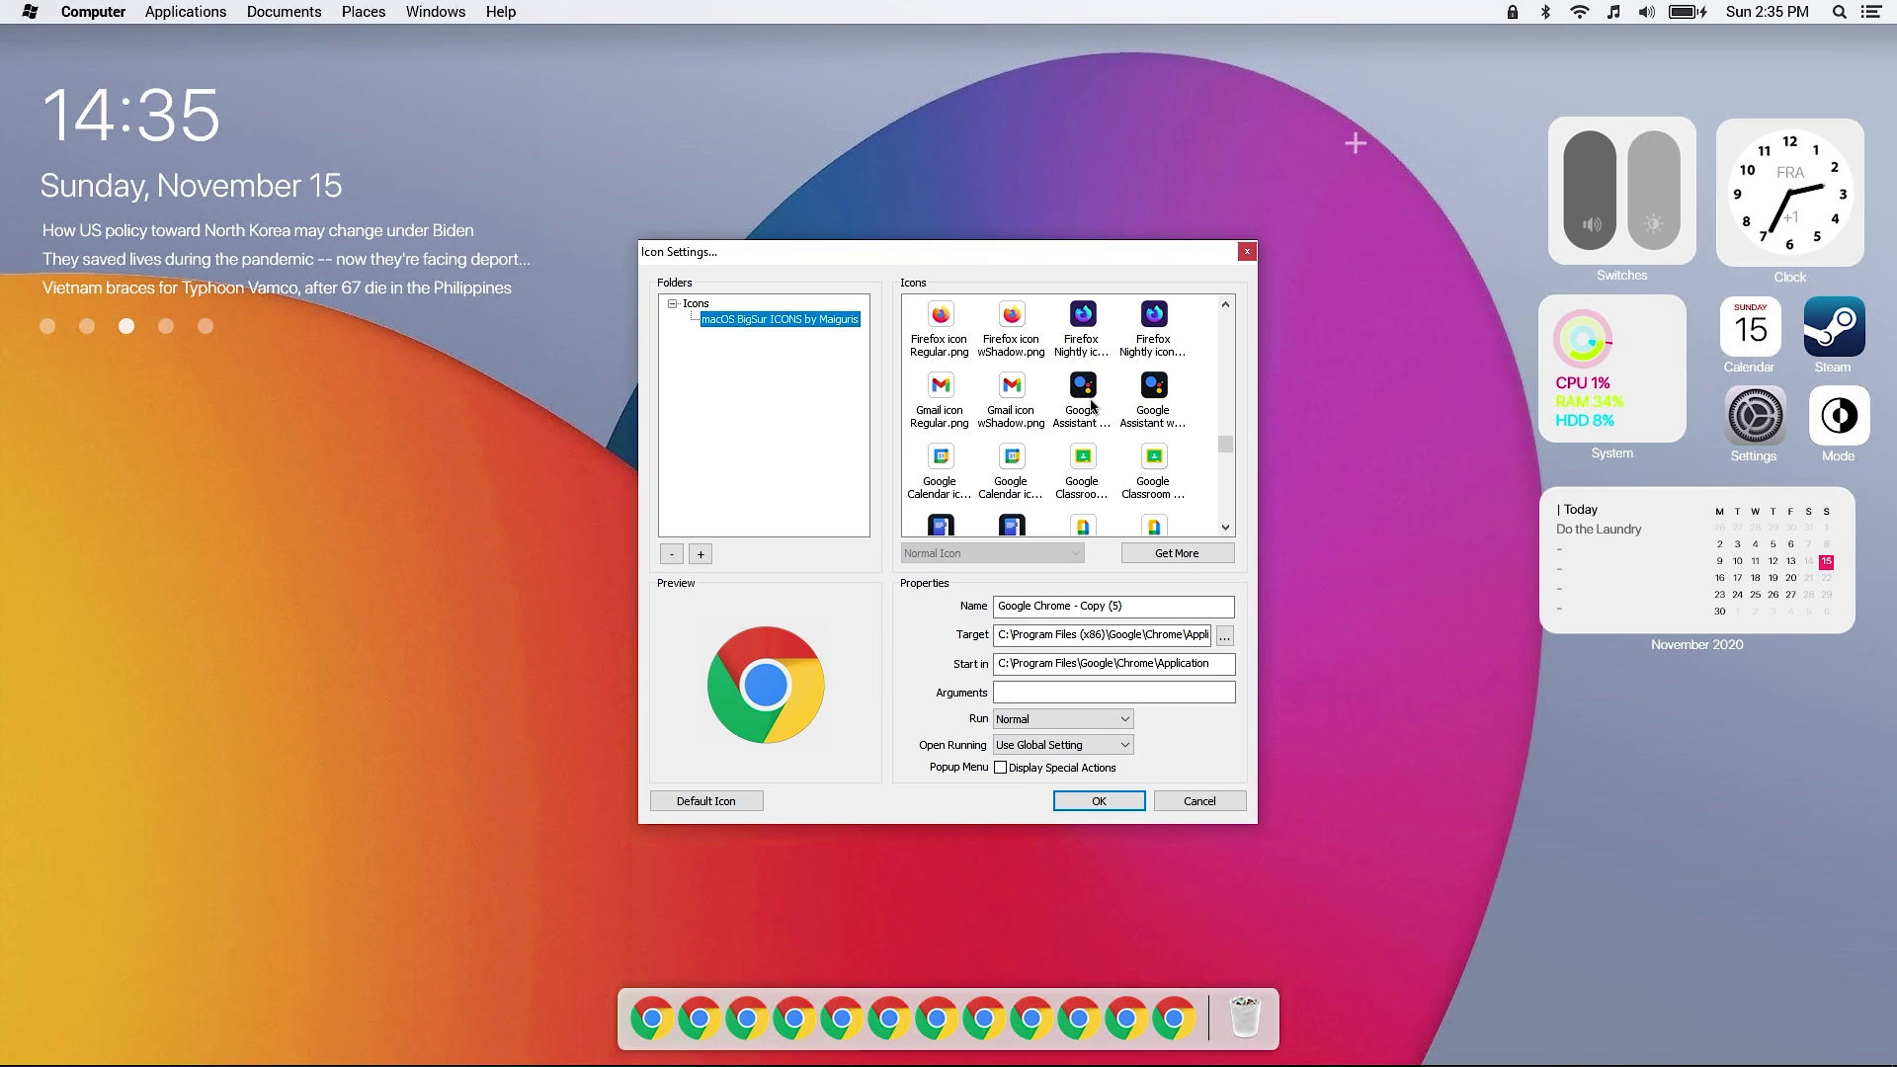
{"action": "scroll", "coordinate": [1092, 403], "scroll_direction": "down", "scroll_amount": 3}
{"action": "scroll", "coordinate": [1091, 403], "scroll_direction": "down", "scroll_amount": 3}
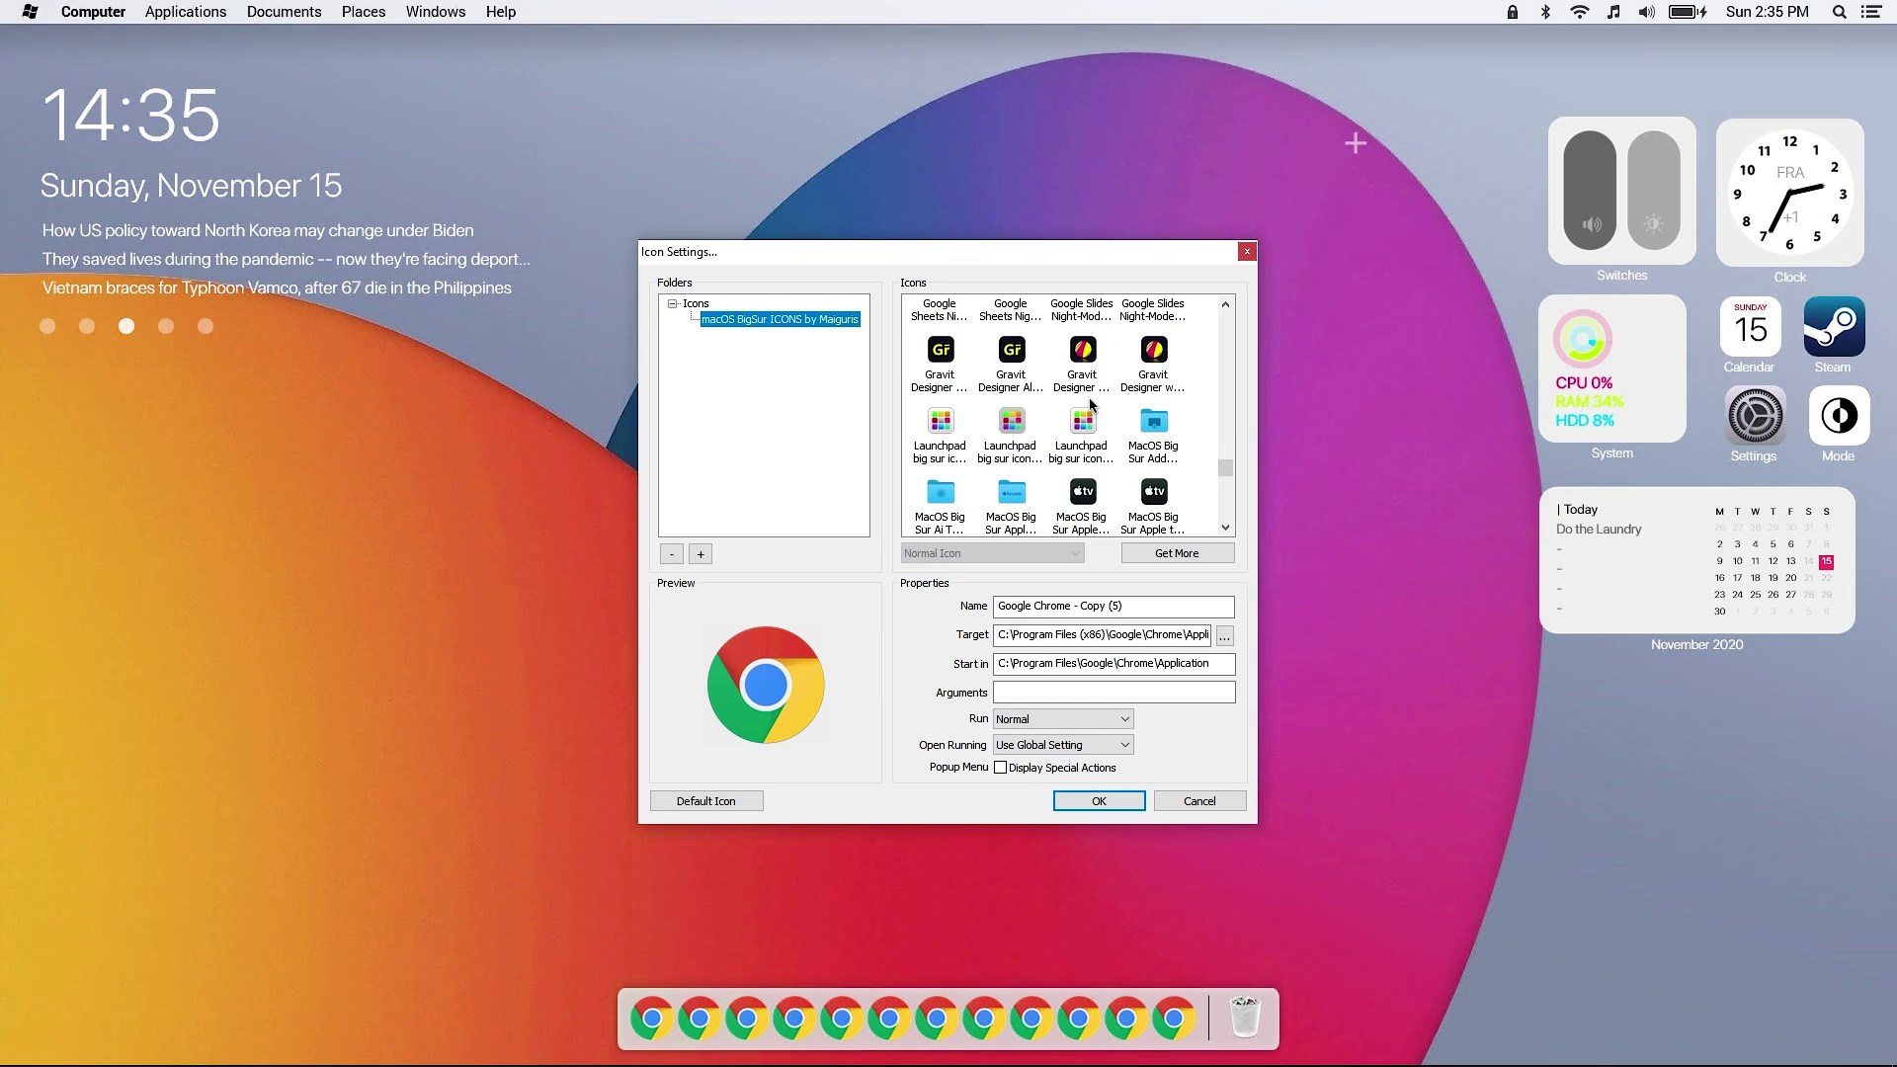
{"action": "scroll", "coordinate": [1113, 442], "scroll_direction": "down", "scroll_amount": 2}
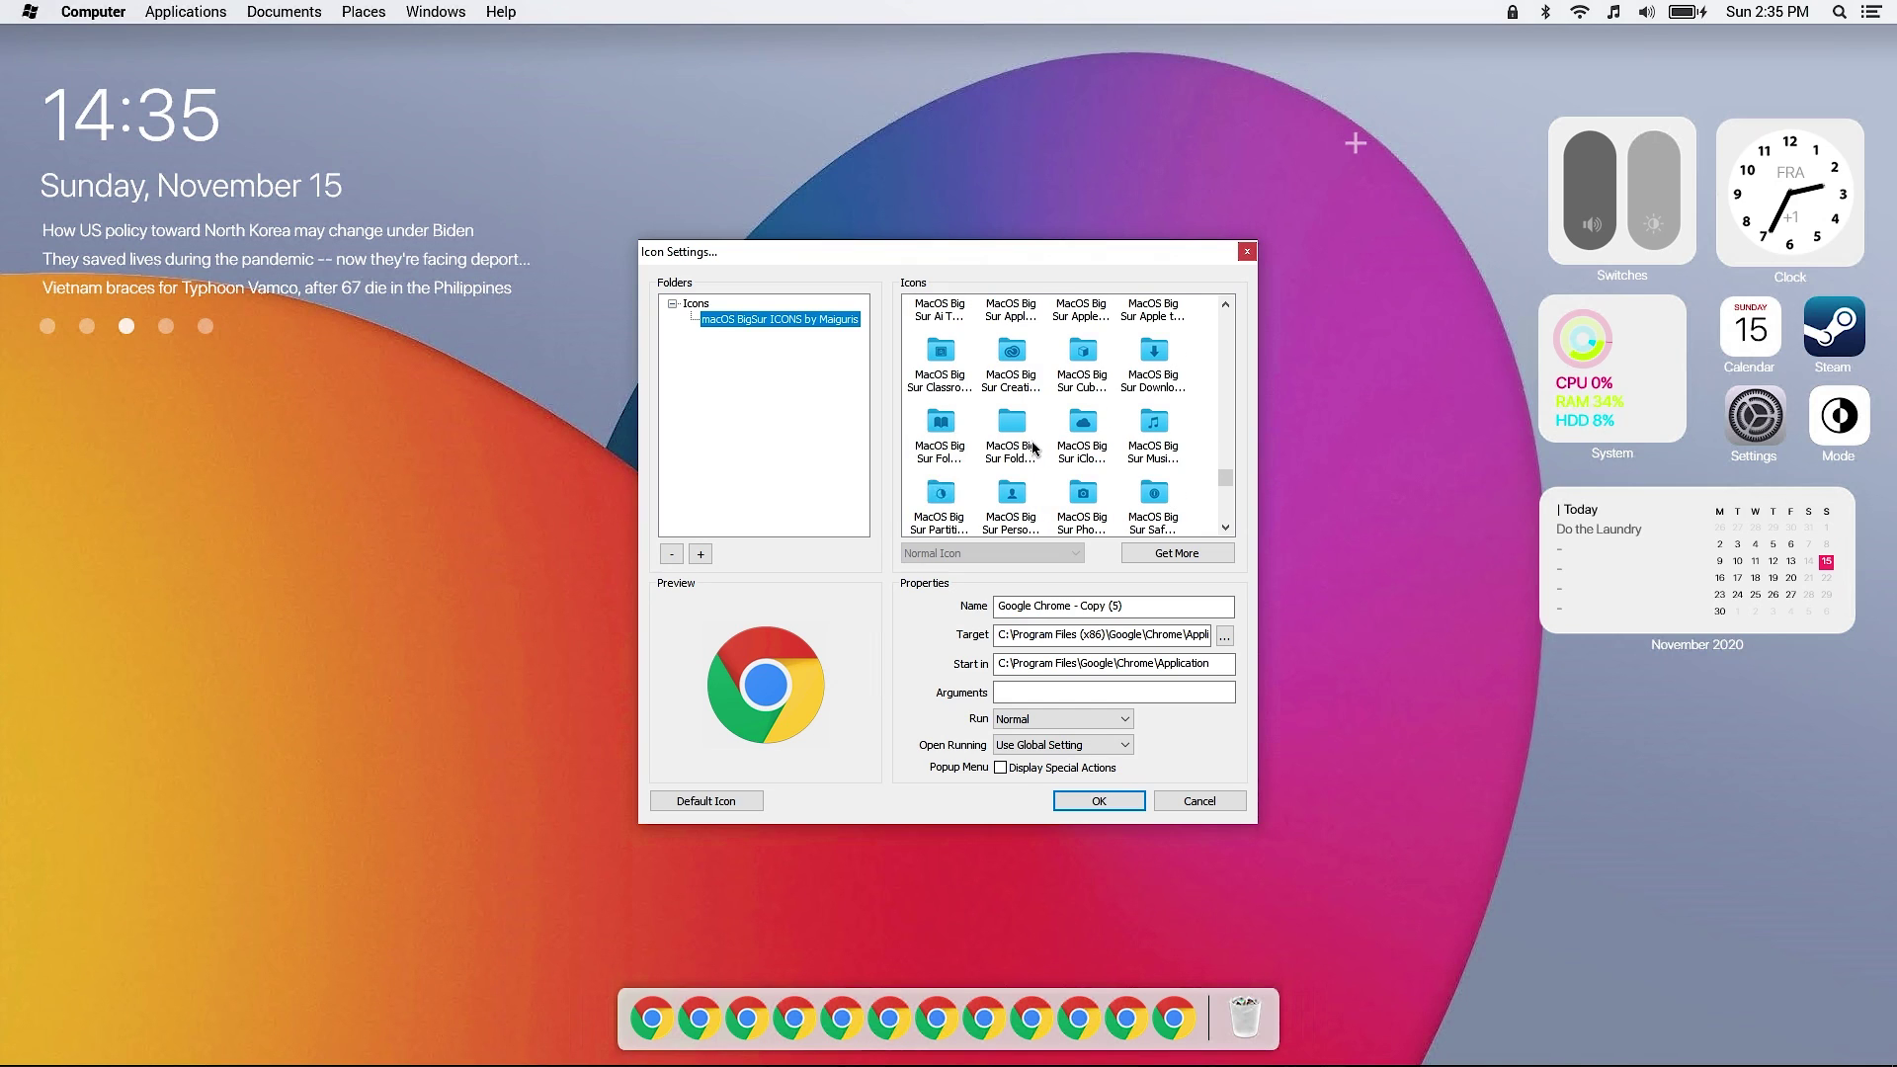
{"action": "left_click", "coordinate": [1022, 437]}
{"action": "left_click", "coordinate": [1098, 802]}
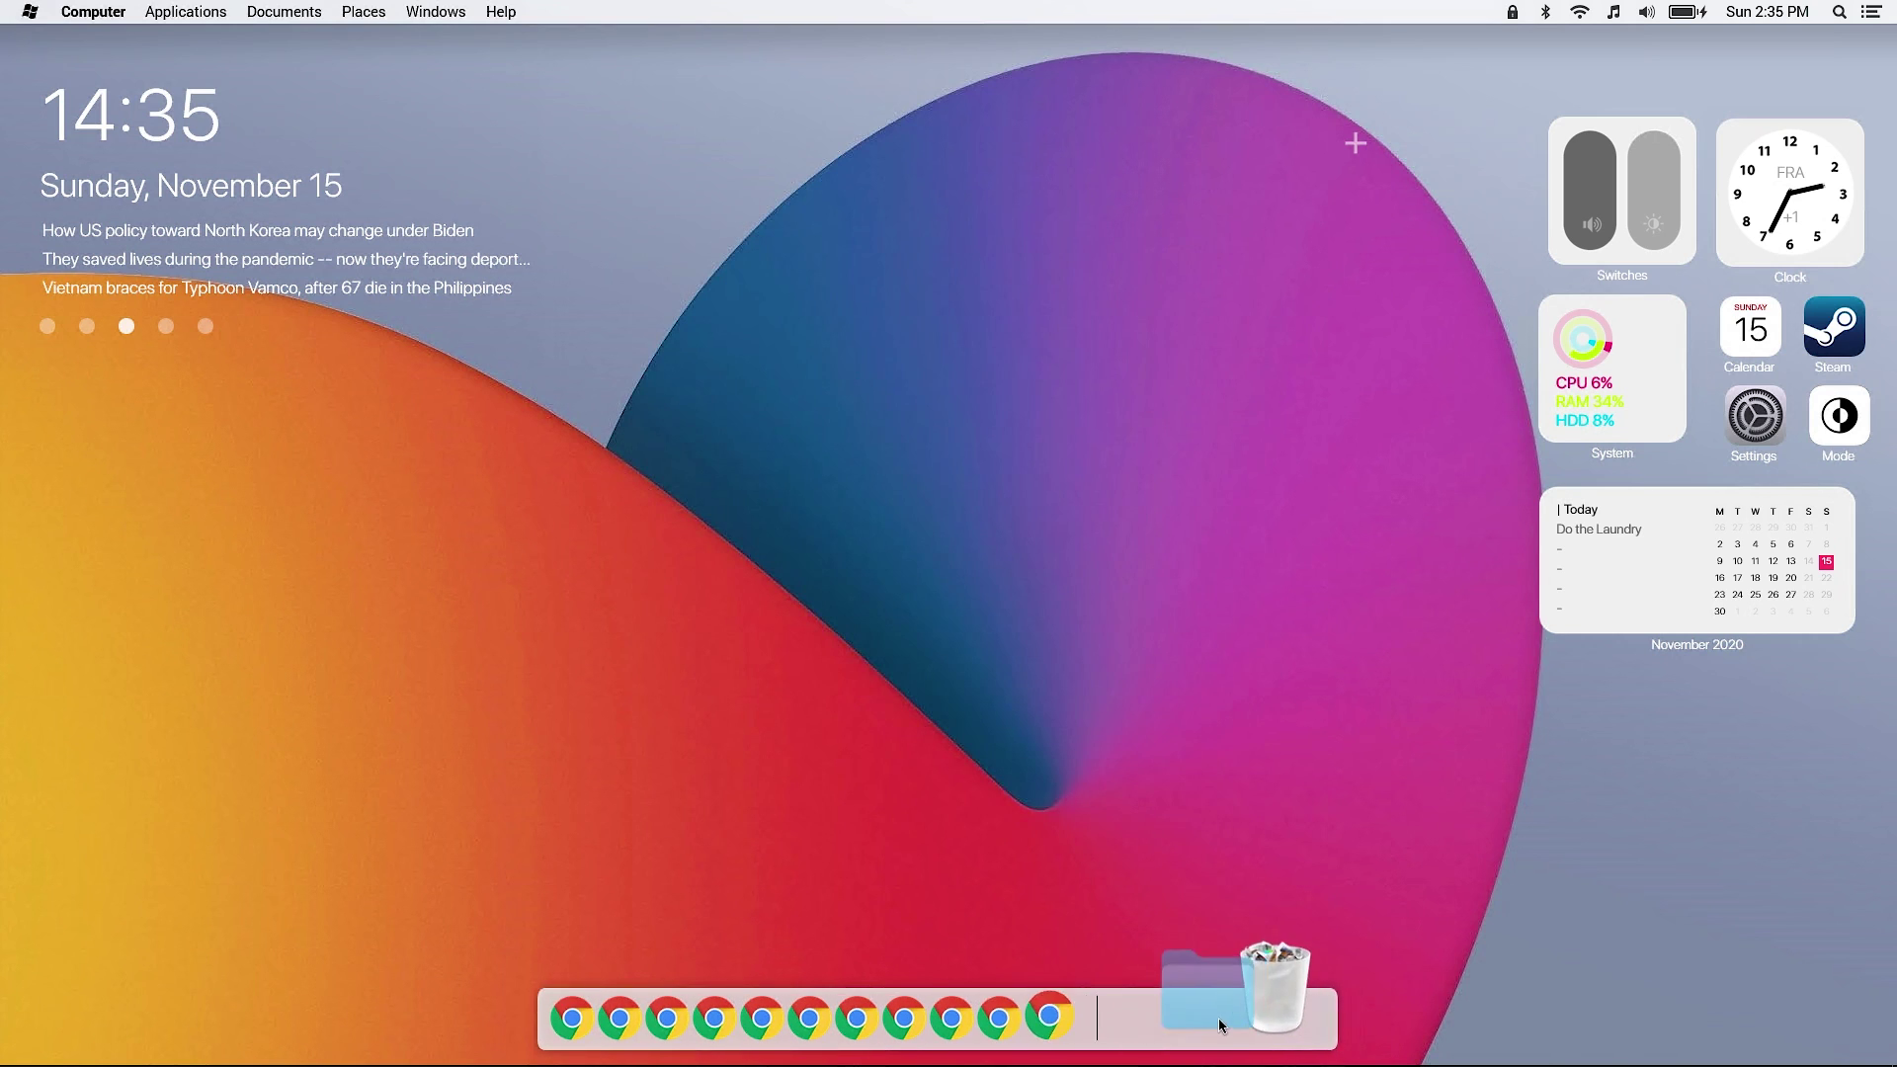
Give the Chrome shortcut just before the After Effects icon in the dock the Adobe Animate icon.
{"action": "right_click", "coordinate": [1079, 1018]}
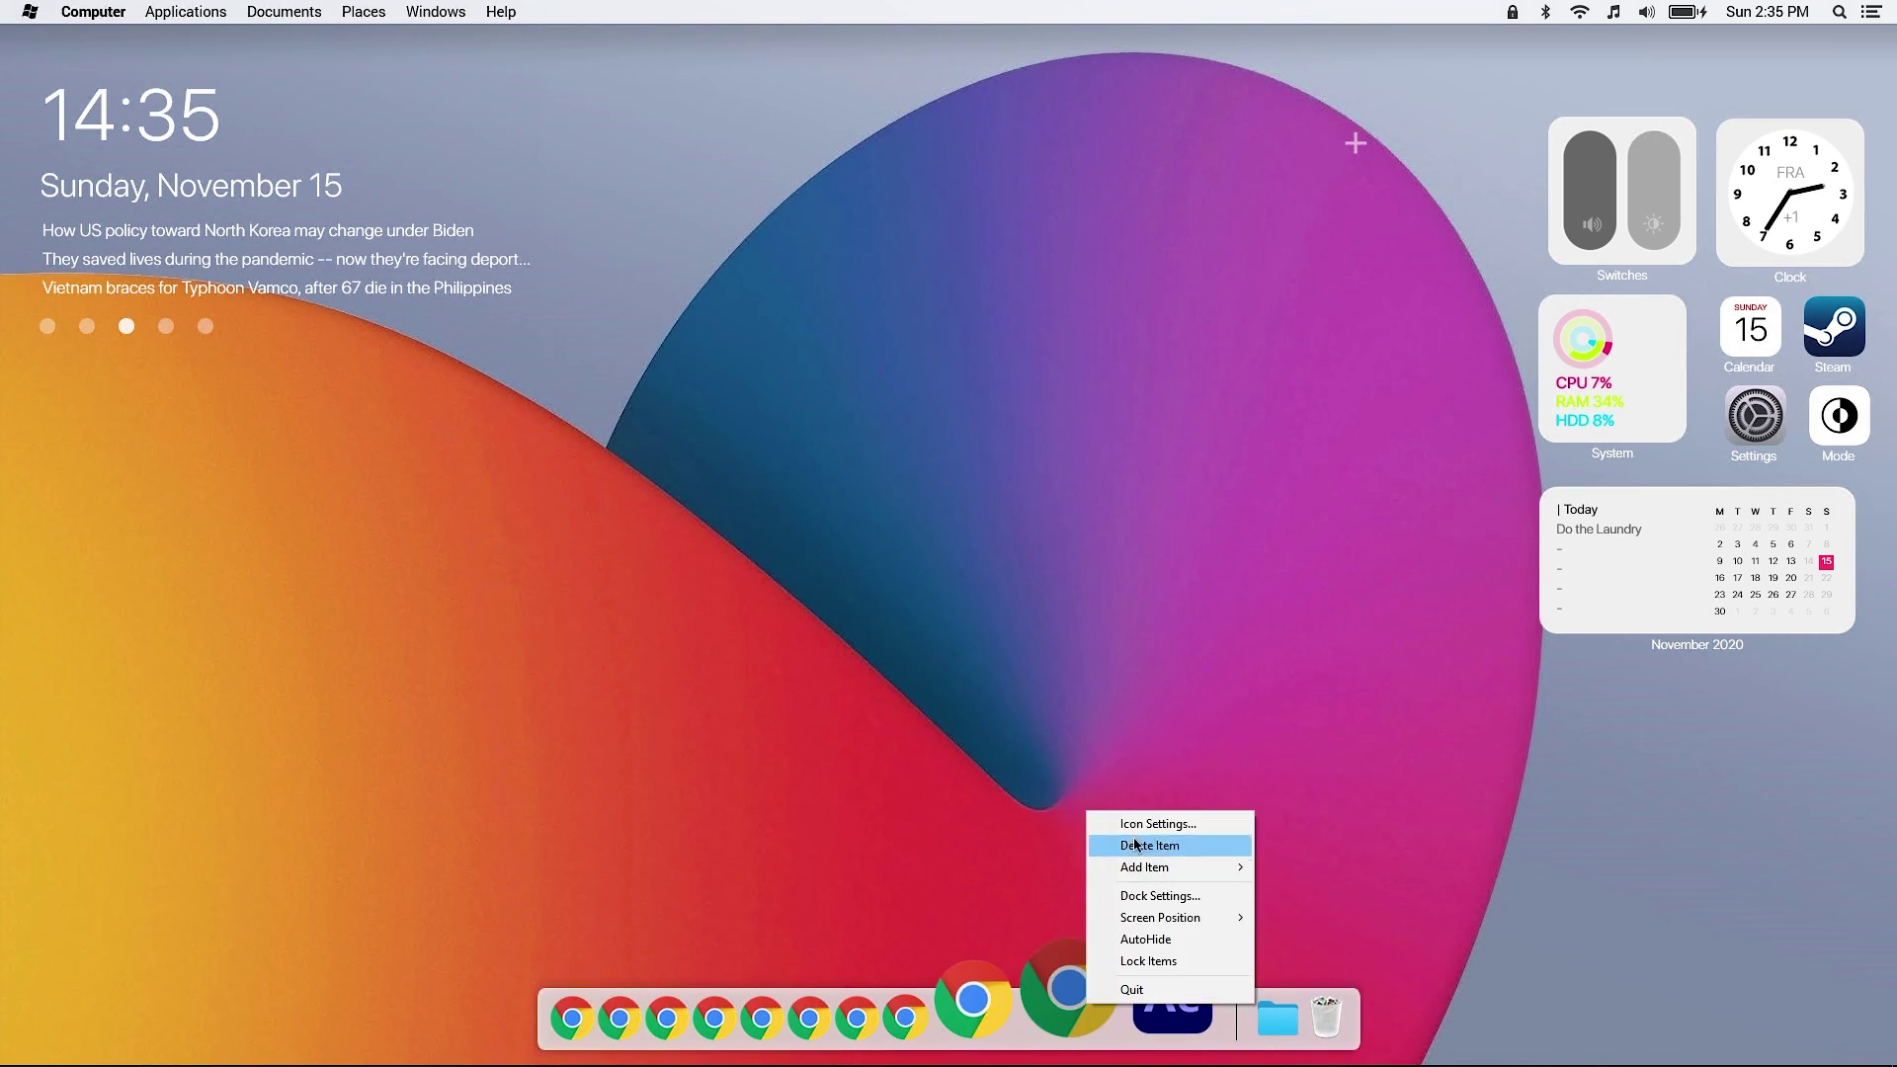
{"action": "left_click", "coordinate": [1143, 826]}
{"action": "scroll", "coordinate": [1062, 415], "scroll_direction": "up", "scroll_amount": 3}
{"action": "left_click", "coordinate": [1083, 314]}
{"action": "left_click", "coordinate": [1097, 802]}
Give the Chrome shortcut next to Animate in the dock the Adobe Lightroom (Lr) icon from the Big Sur pack.
{"action": "right_click", "coordinate": [1031, 1018]}
{"action": "left_click", "coordinate": [1096, 826]}
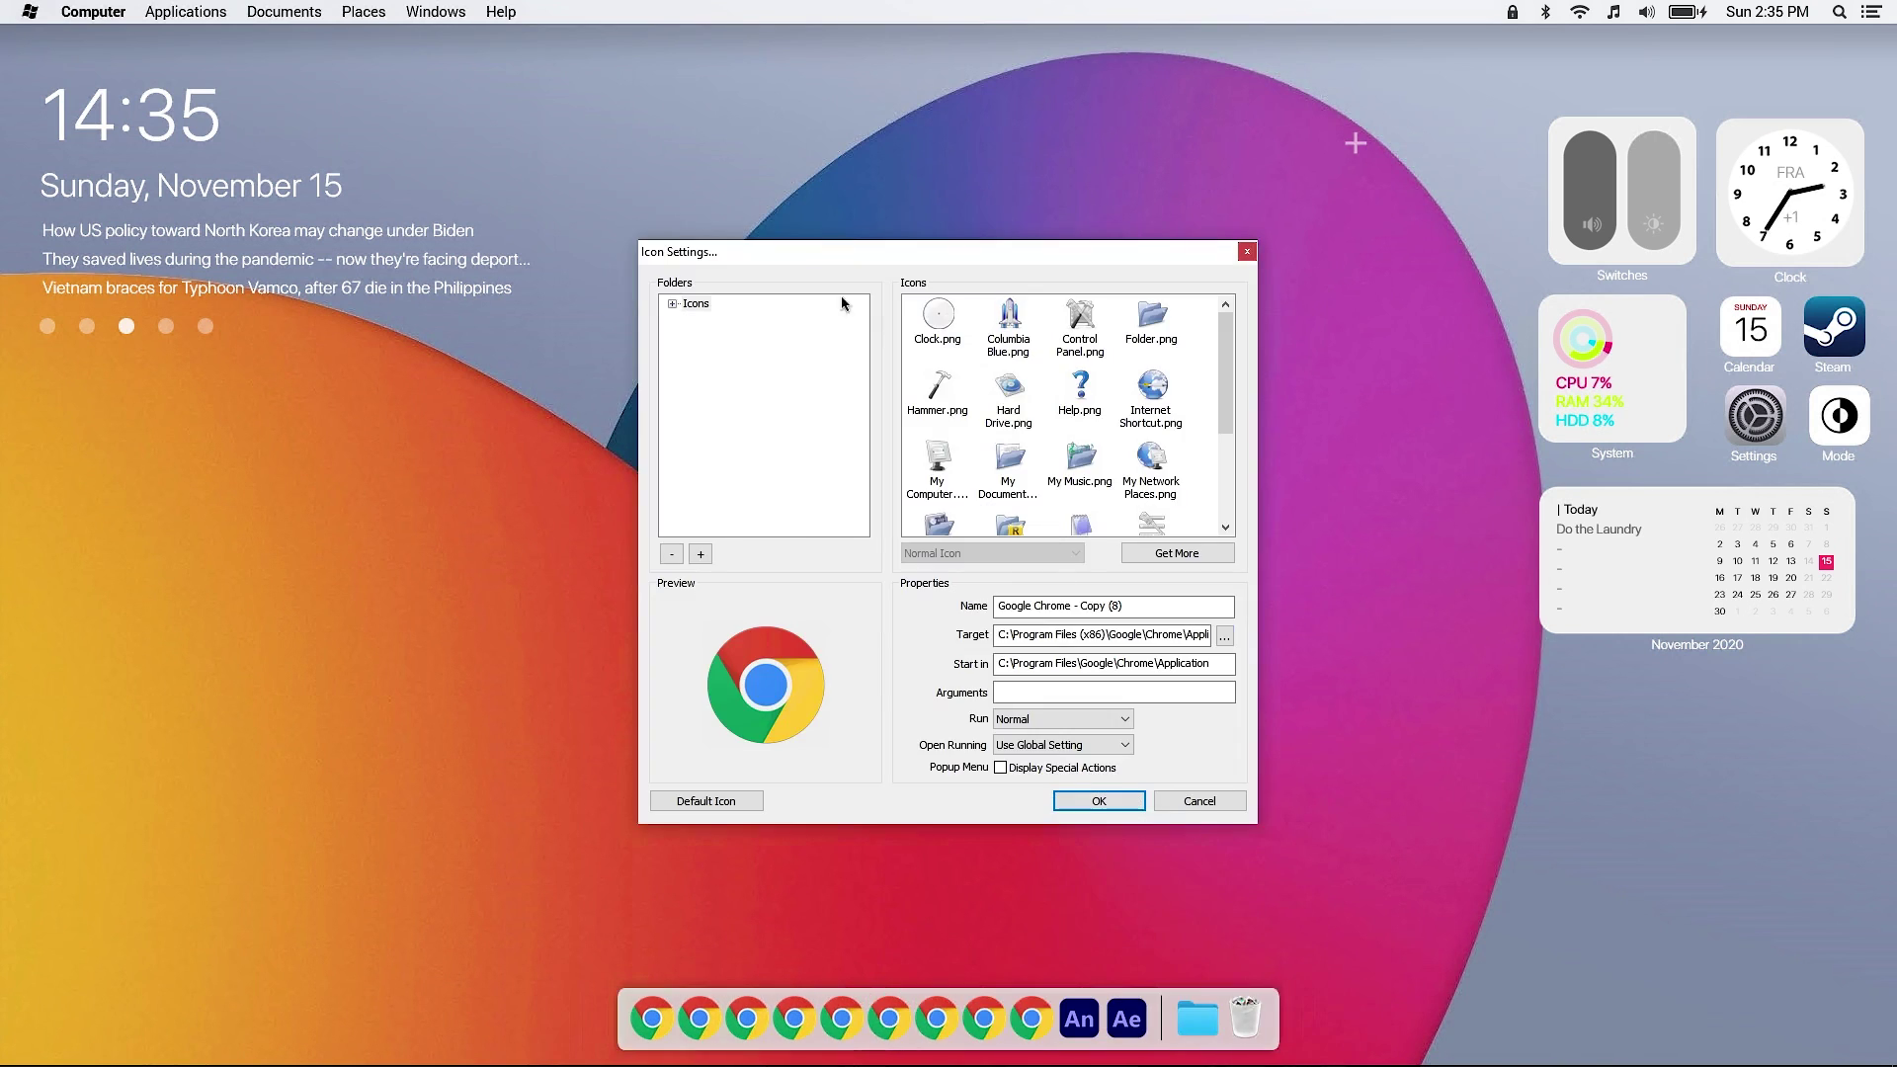
{"action": "left_click", "coordinate": [692, 312]}
{"action": "scroll", "coordinate": [1070, 415], "scroll_direction": "down", "scroll_amount": 2}
{"action": "left_click", "coordinate": [1082, 435]}
{"action": "left_click", "coordinate": [1098, 802]}
Give the Chrome shortcut next to Lightroom in the dock the Adobe Premiere Pro icon.
{"action": "right_click", "coordinate": [984, 1017]}
{"action": "left_click", "coordinate": [1049, 826]}
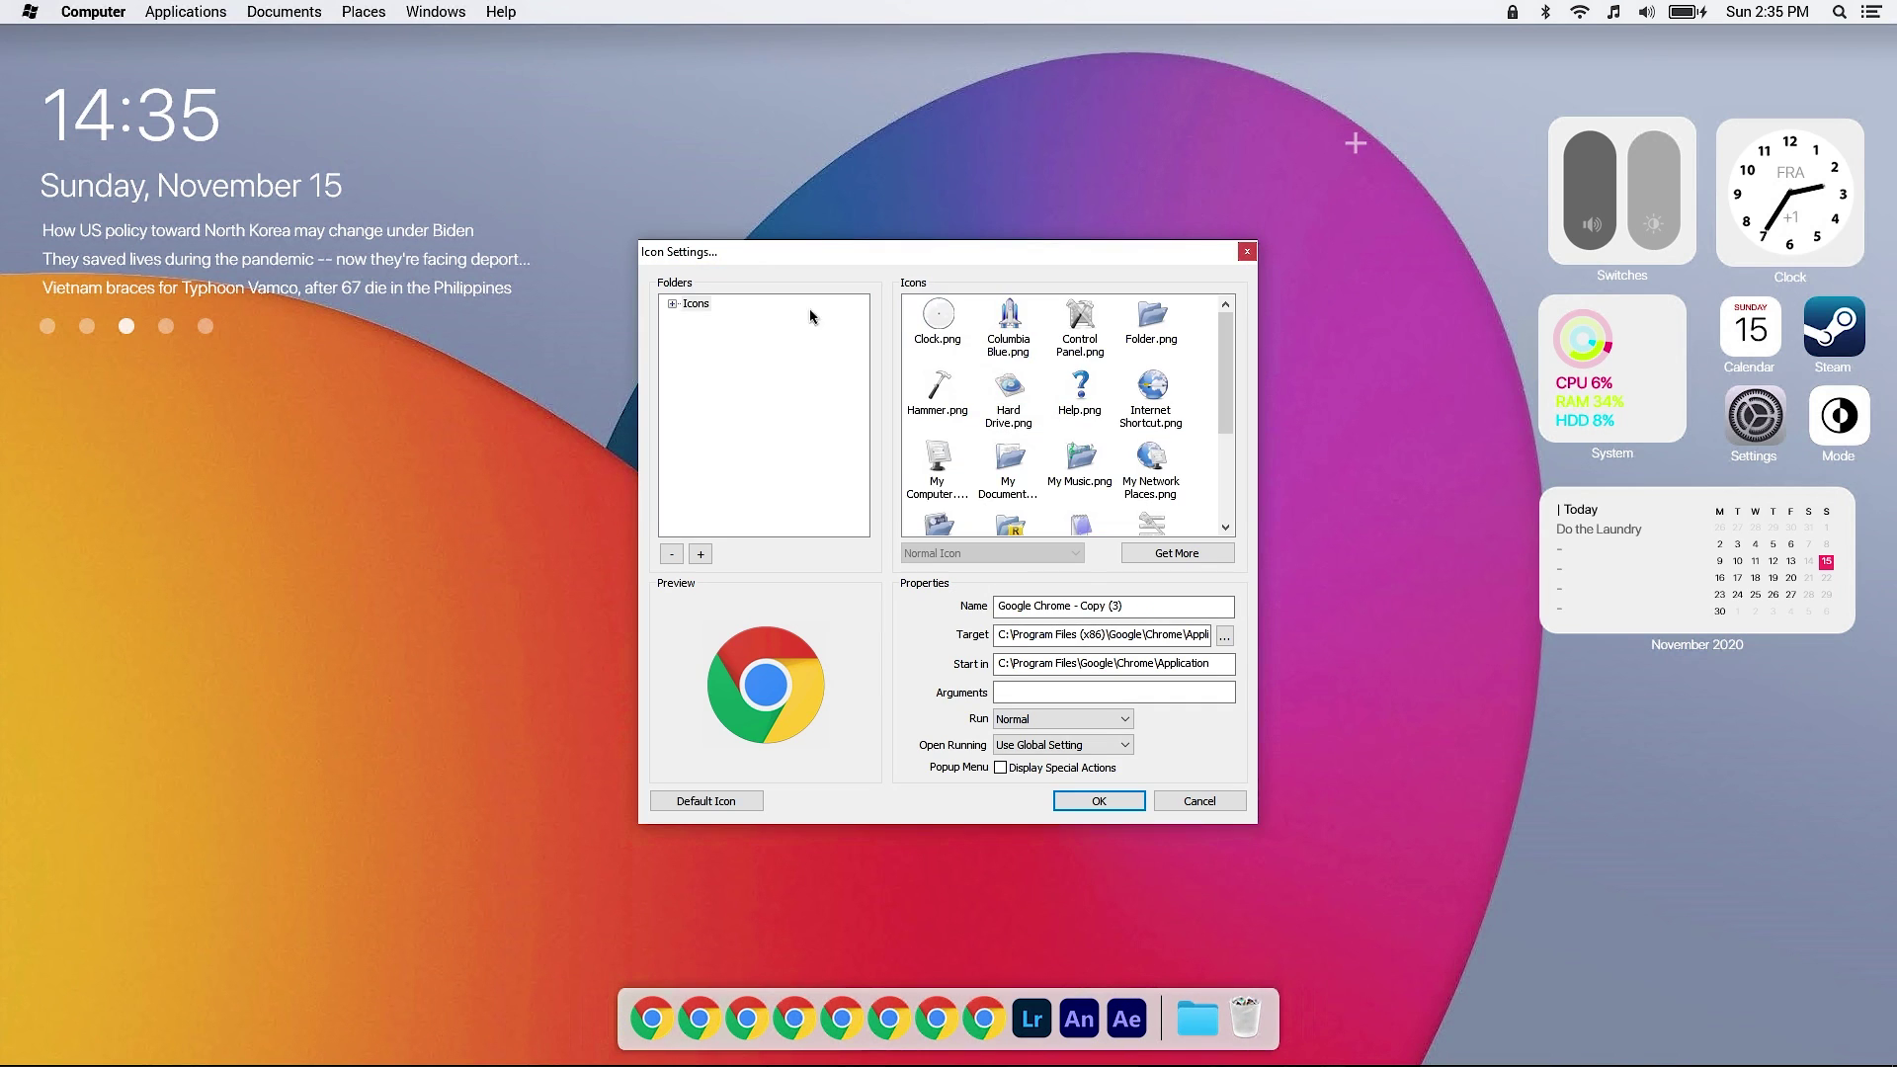
{"action": "left_click", "coordinate": [692, 312]}
{"action": "left_click", "coordinate": [1098, 801]}
Give the Chrome shortcut next to Premiere Pro in the dock the Apple Maps icon from the Big Sur pack.
{"action": "right_click", "coordinate": [937, 1018]}
{"action": "left_click", "coordinate": [1001, 826]}
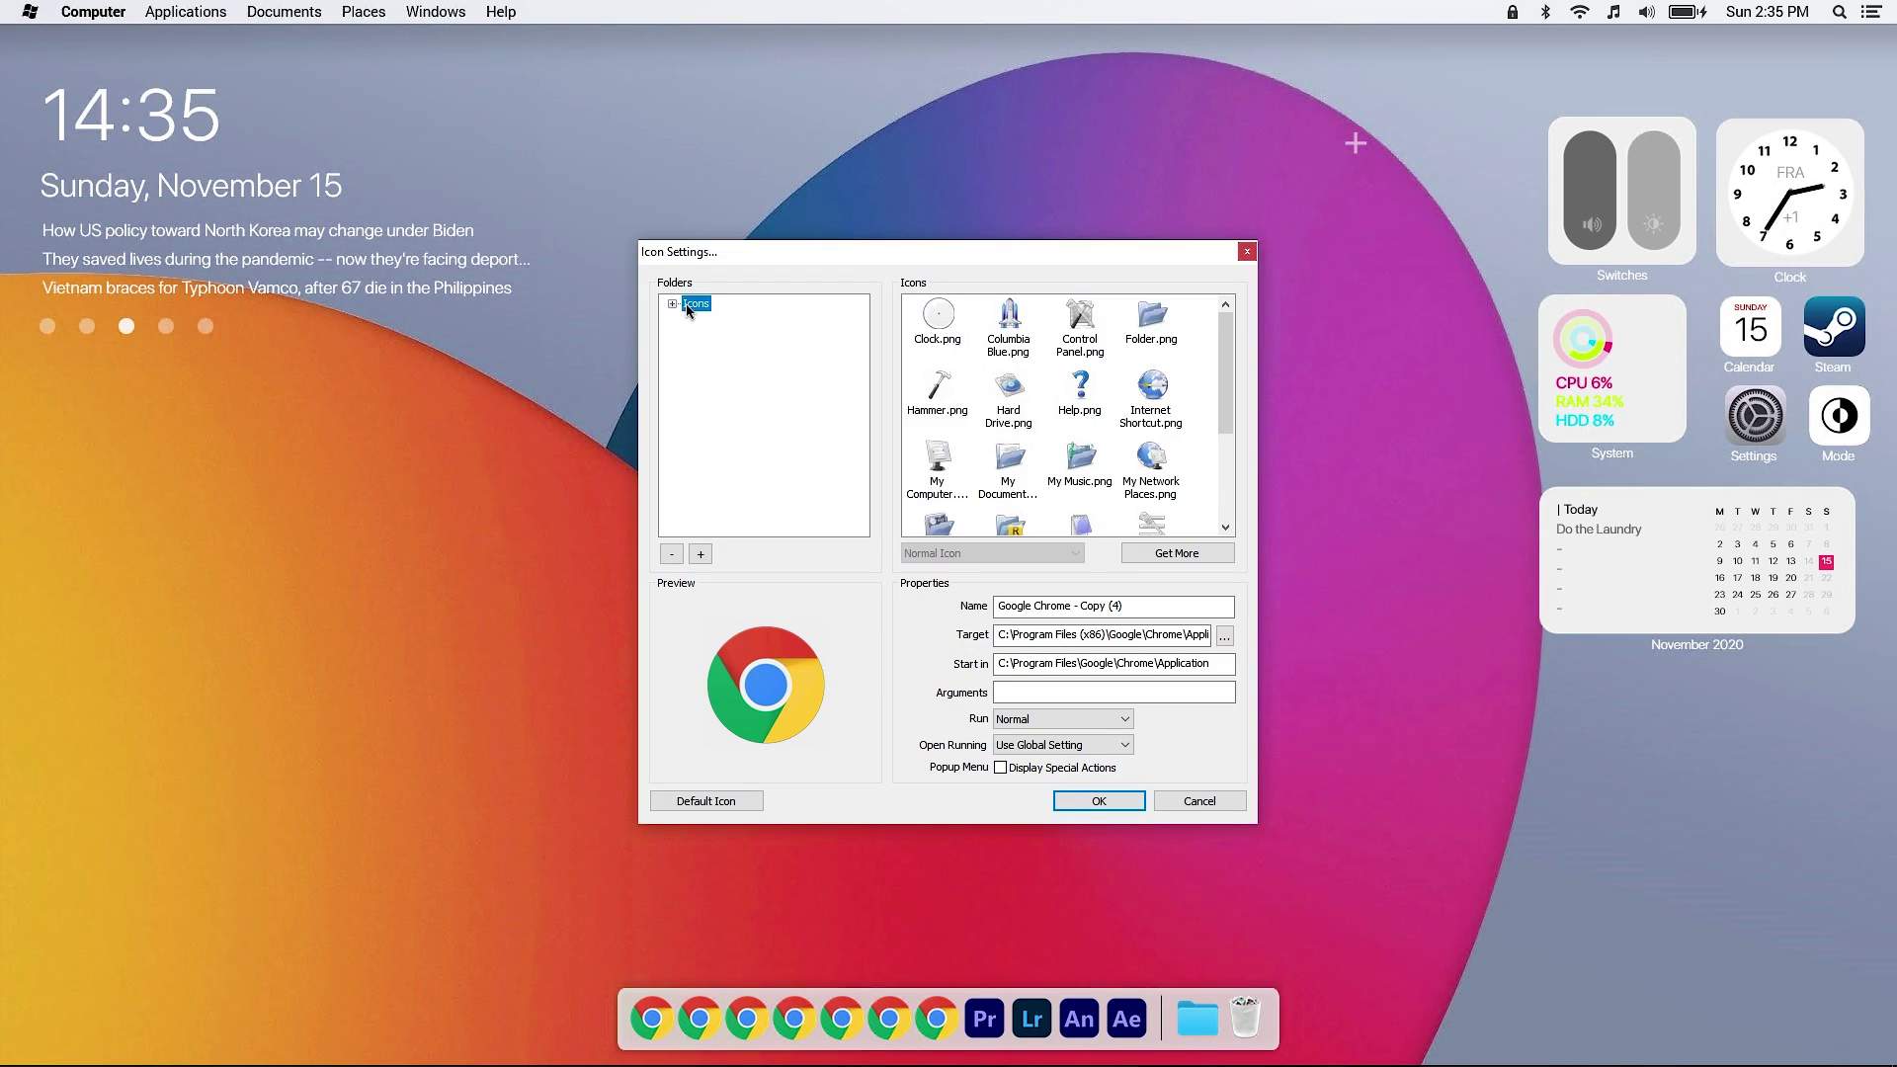
{"action": "left_click", "coordinate": [688, 312]}
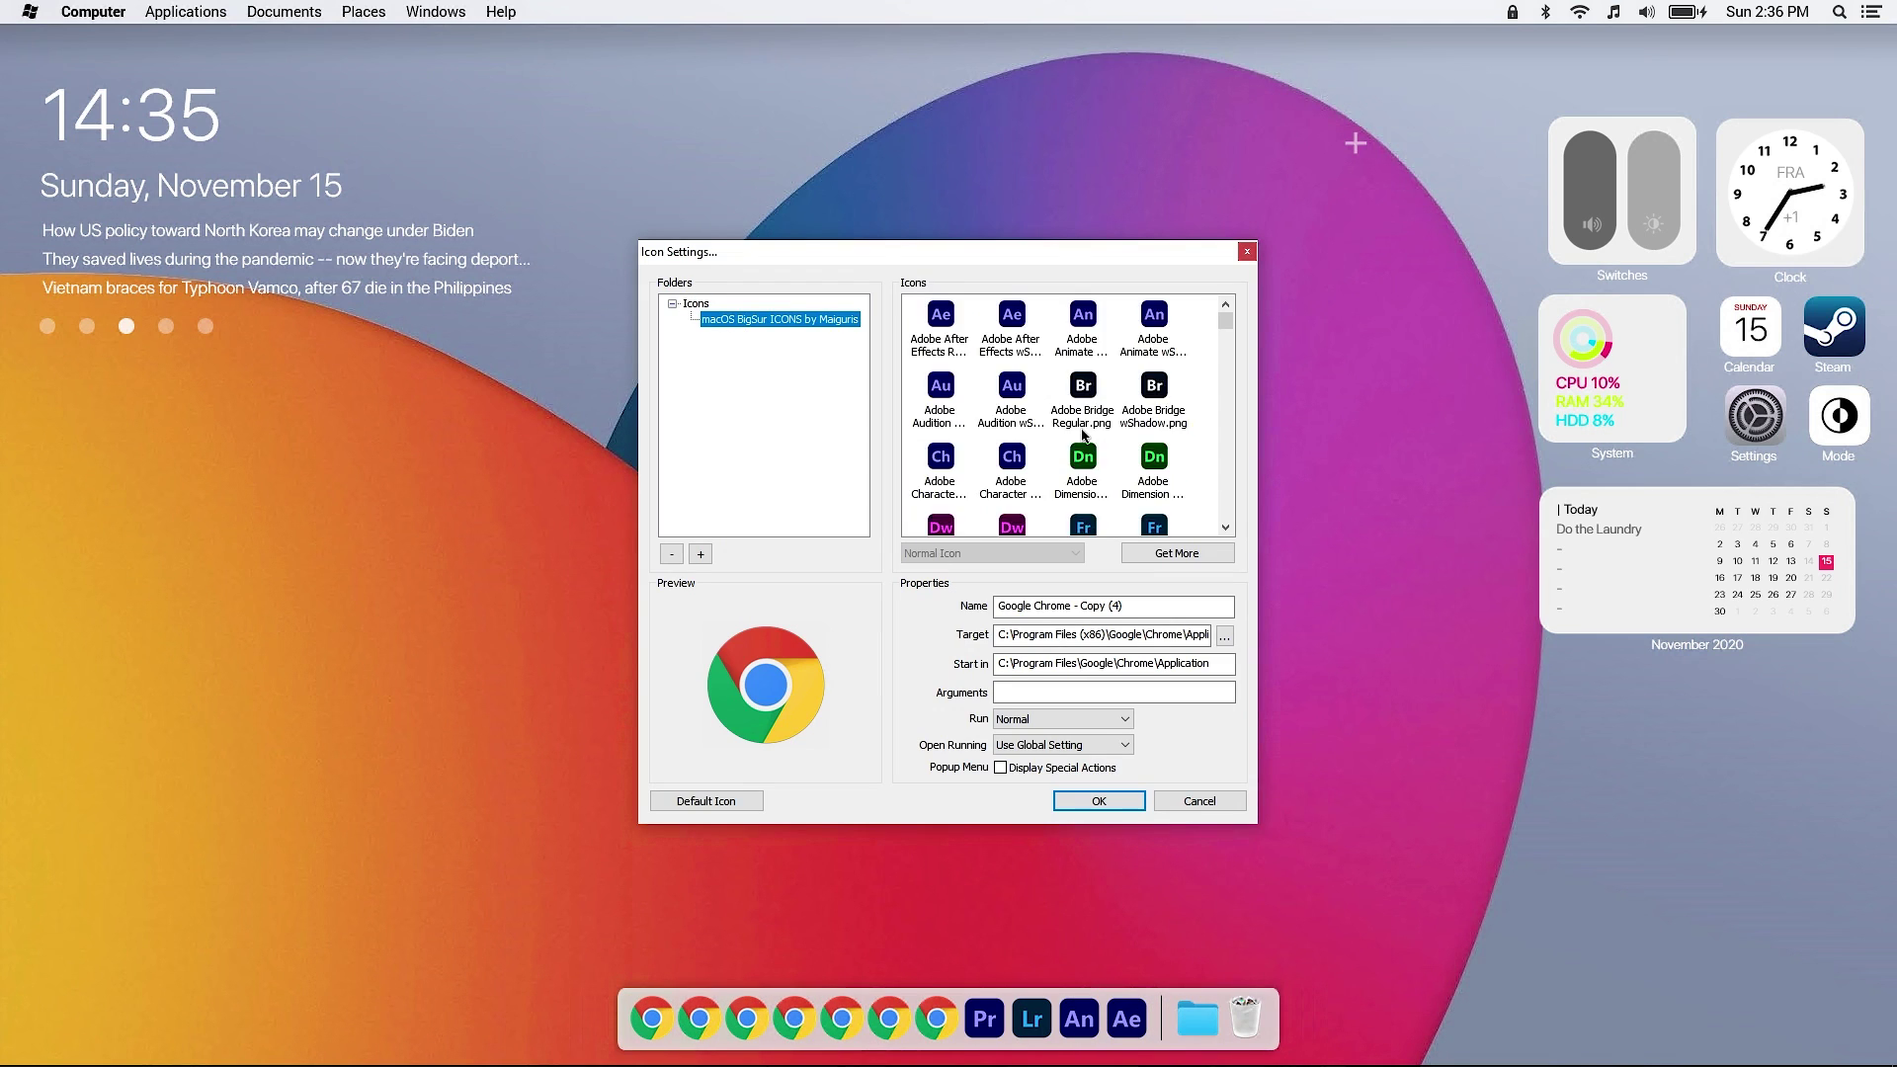
{"action": "scroll", "coordinate": [1070, 415], "scroll_direction": "down", "scroll_amount": 3}
{"action": "left_click", "coordinate": [1080, 391]}
{"action": "left_click", "coordinate": [1097, 801]}
Give the Chrome shortcut next to Maps in the dock the red Apple Music icon.
{"action": "right_click", "coordinate": [889, 1017]}
{"action": "left_click", "coordinate": [953, 826]}
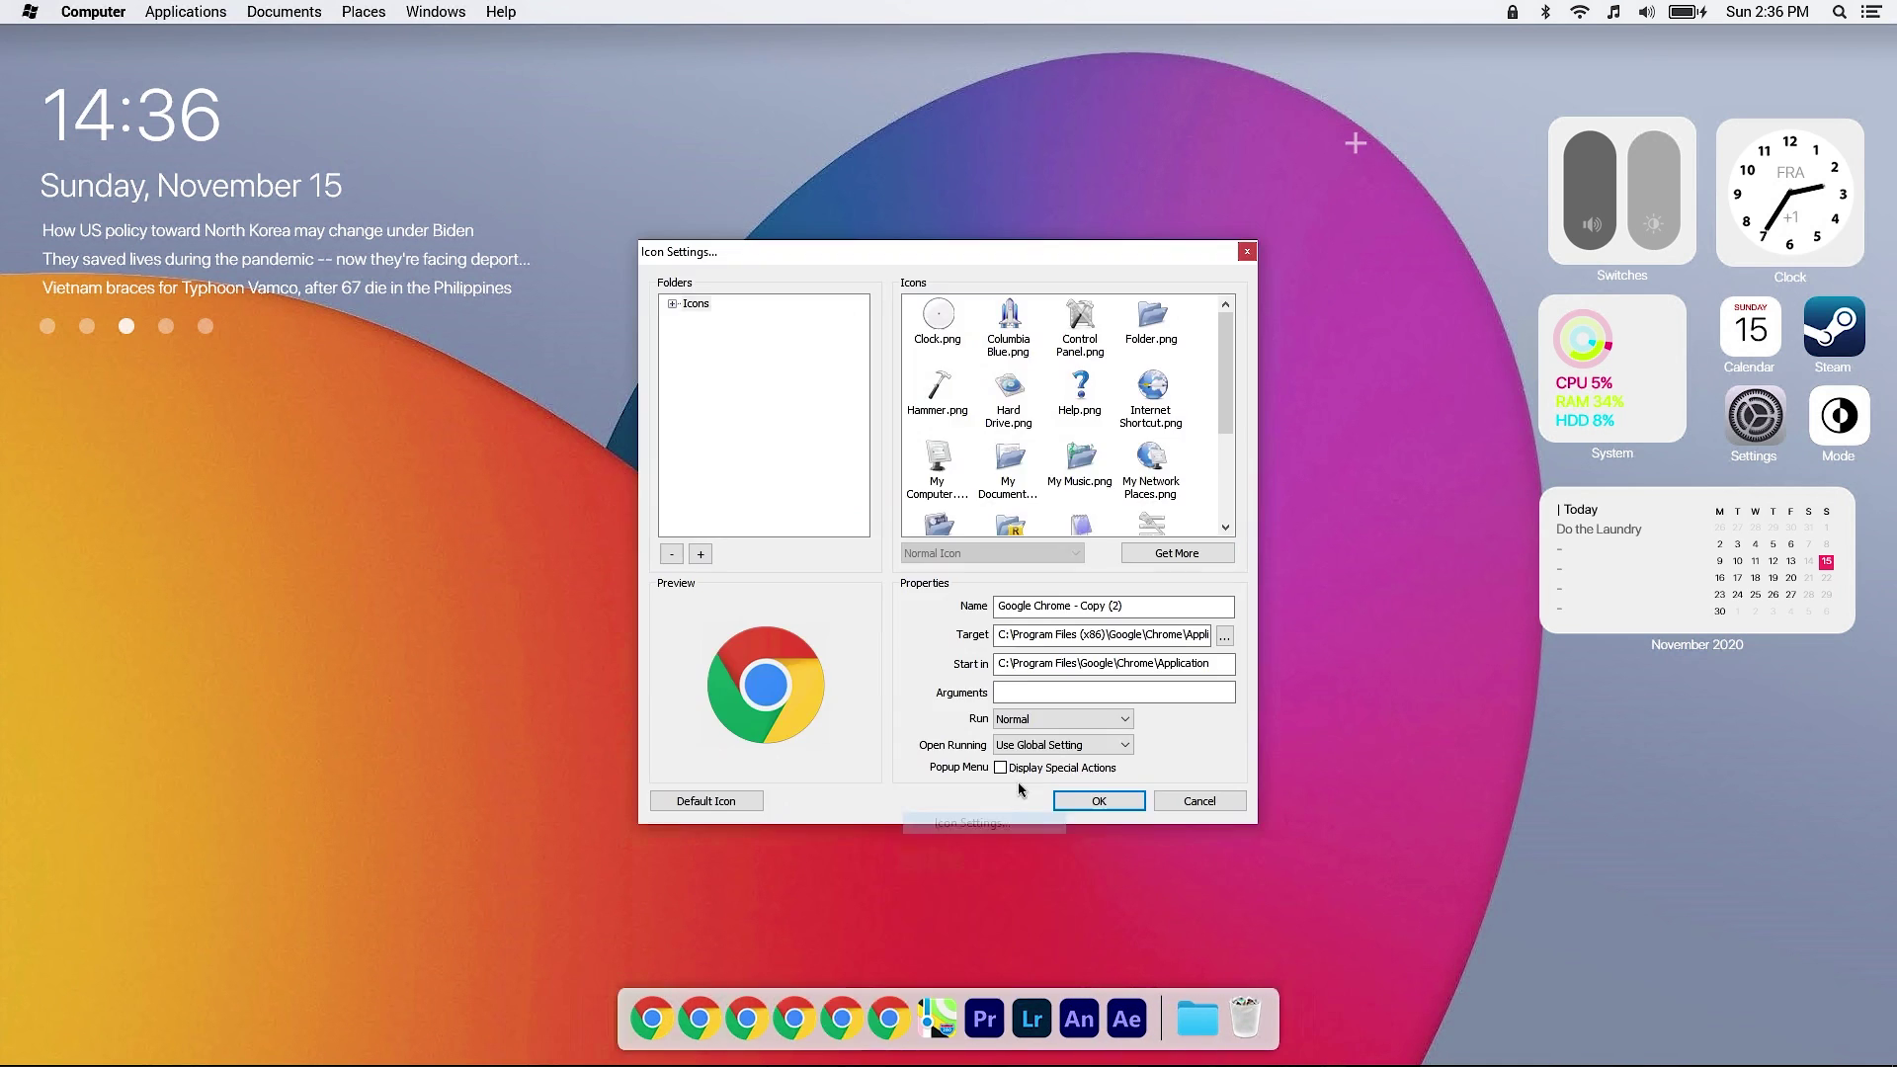
{"action": "left_click", "coordinate": [691, 312]}
{"action": "left_click", "coordinate": [1090, 462]}
{"action": "left_click", "coordinate": [1098, 801]}
Replace the icon of the Chrome shortcut next to Music with the Big Sur-style Google Chrome icon.
{"action": "right_click", "coordinate": [841, 1017]}
{"action": "left_click", "coordinate": [906, 826]}
{"action": "left_click", "coordinate": [692, 312]}
{"action": "scroll", "coordinate": [1087, 447], "scroll_direction": "down", "scroll_amount": 3}
{"action": "left_click", "coordinate": [1087, 448]}
{"action": "left_click", "coordinate": [1098, 802]}
Give the shortcut just before the Big Sur-style Chrome icon in the dock the Telegram icon.
{"action": "right_click", "coordinate": [795, 1017]}
{"action": "left_click", "coordinate": [860, 699]}
{"action": "left_click", "coordinate": [691, 312]}
{"action": "scroll", "coordinate": [1024, 388], "scroll_direction": "down", "scroll_amount": 3}
{"action": "left_click", "coordinate": [1023, 388]}
{"action": "left_click", "coordinate": [1098, 801]}
Give the Chrome shortcut next to Telegram in the dock the Safari icon from the Big Sur pack.
{"action": "right_click", "coordinate": [747, 1018]}
{"action": "left_click", "coordinate": [811, 826]}
{"action": "left_click", "coordinate": [691, 312]}
{"action": "scroll", "coordinate": [1017, 395], "scroll_direction": "down", "scroll_amount": 3}
{"action": "left_click", "coordinate": [1015, 385]}
{"action": "left_click", "coordinate": [1098, 801]}
Give the second shortcut in the dock the Spotify icon from the Big Sur pack.
{"action": "right_click", "coordinate": [700, 1017]}
{"action": "left_click", "coordinate": [764, 825]}
{"action": "left_click", "coordinate": [692, 312]}
{"action": "scroll", "coordinate": [1018, 395], "scroll_direction": "down", "scroll_amount": 3}
{"action": "left_click", "coordinate": [941, 456]}
{"action": "left_click", "coordinate": [1098, 801]}
Give the first shortcut in the dock the Google Podcasts icon from the Big Sur pack.
{"action": "right_click", "coordinate": [653, 1018]}
{"action": "left_click", "coordinate": [705, 826]}
{"action": "left_click", "coordinate": [691, 312]}
{"action": "scroll", "coordinate": [1080, 439], "scroll_direction": "down", "scroll_amount": 3}
{"action": "left_click", "coordinate": [1082, 326]}
{"action": "left_click", "coordinate": [1097, 800]}
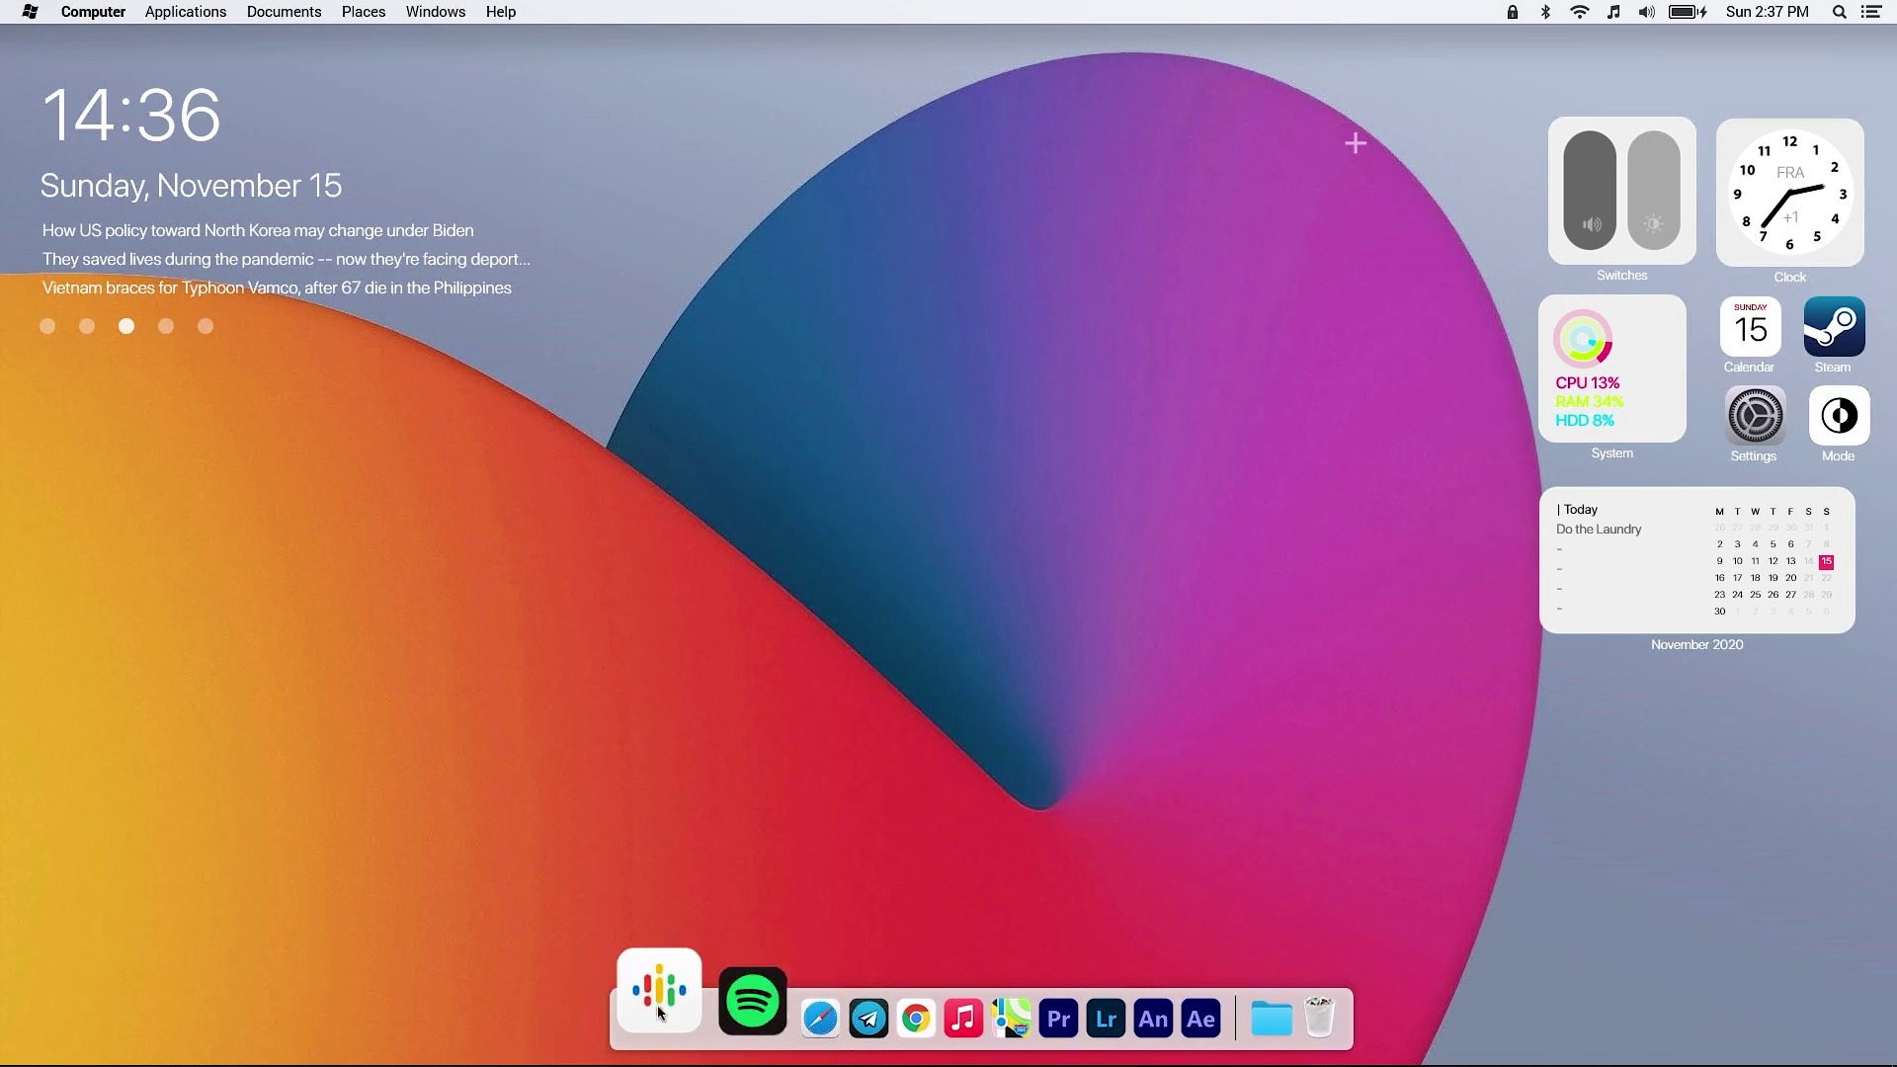
{"action": "right_click", "coordinate": [1244, 1018]}
{"action": "left_click", "coordinate": [1362, 957]}
{"action": "right_click", "coordinate": [1247, 983]}
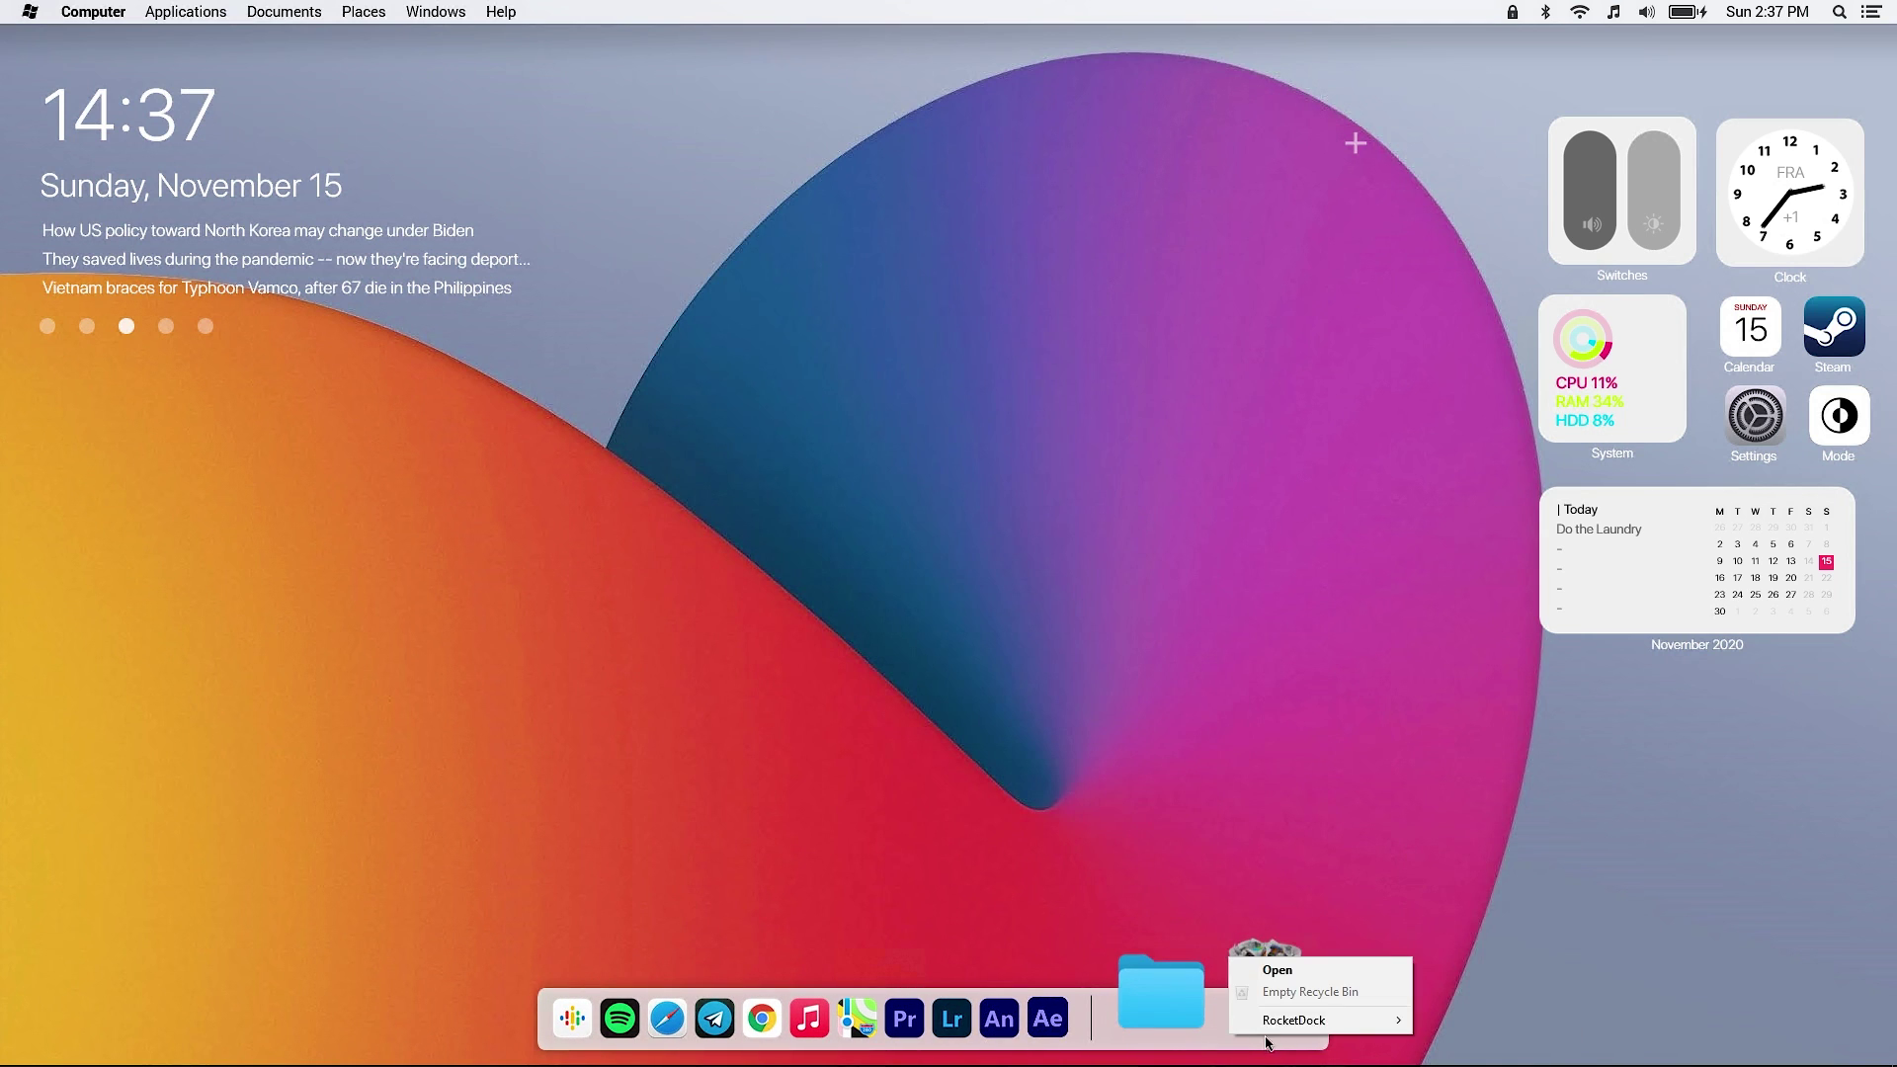
{"action": "left_click", "coordinate": [1497, 969]}
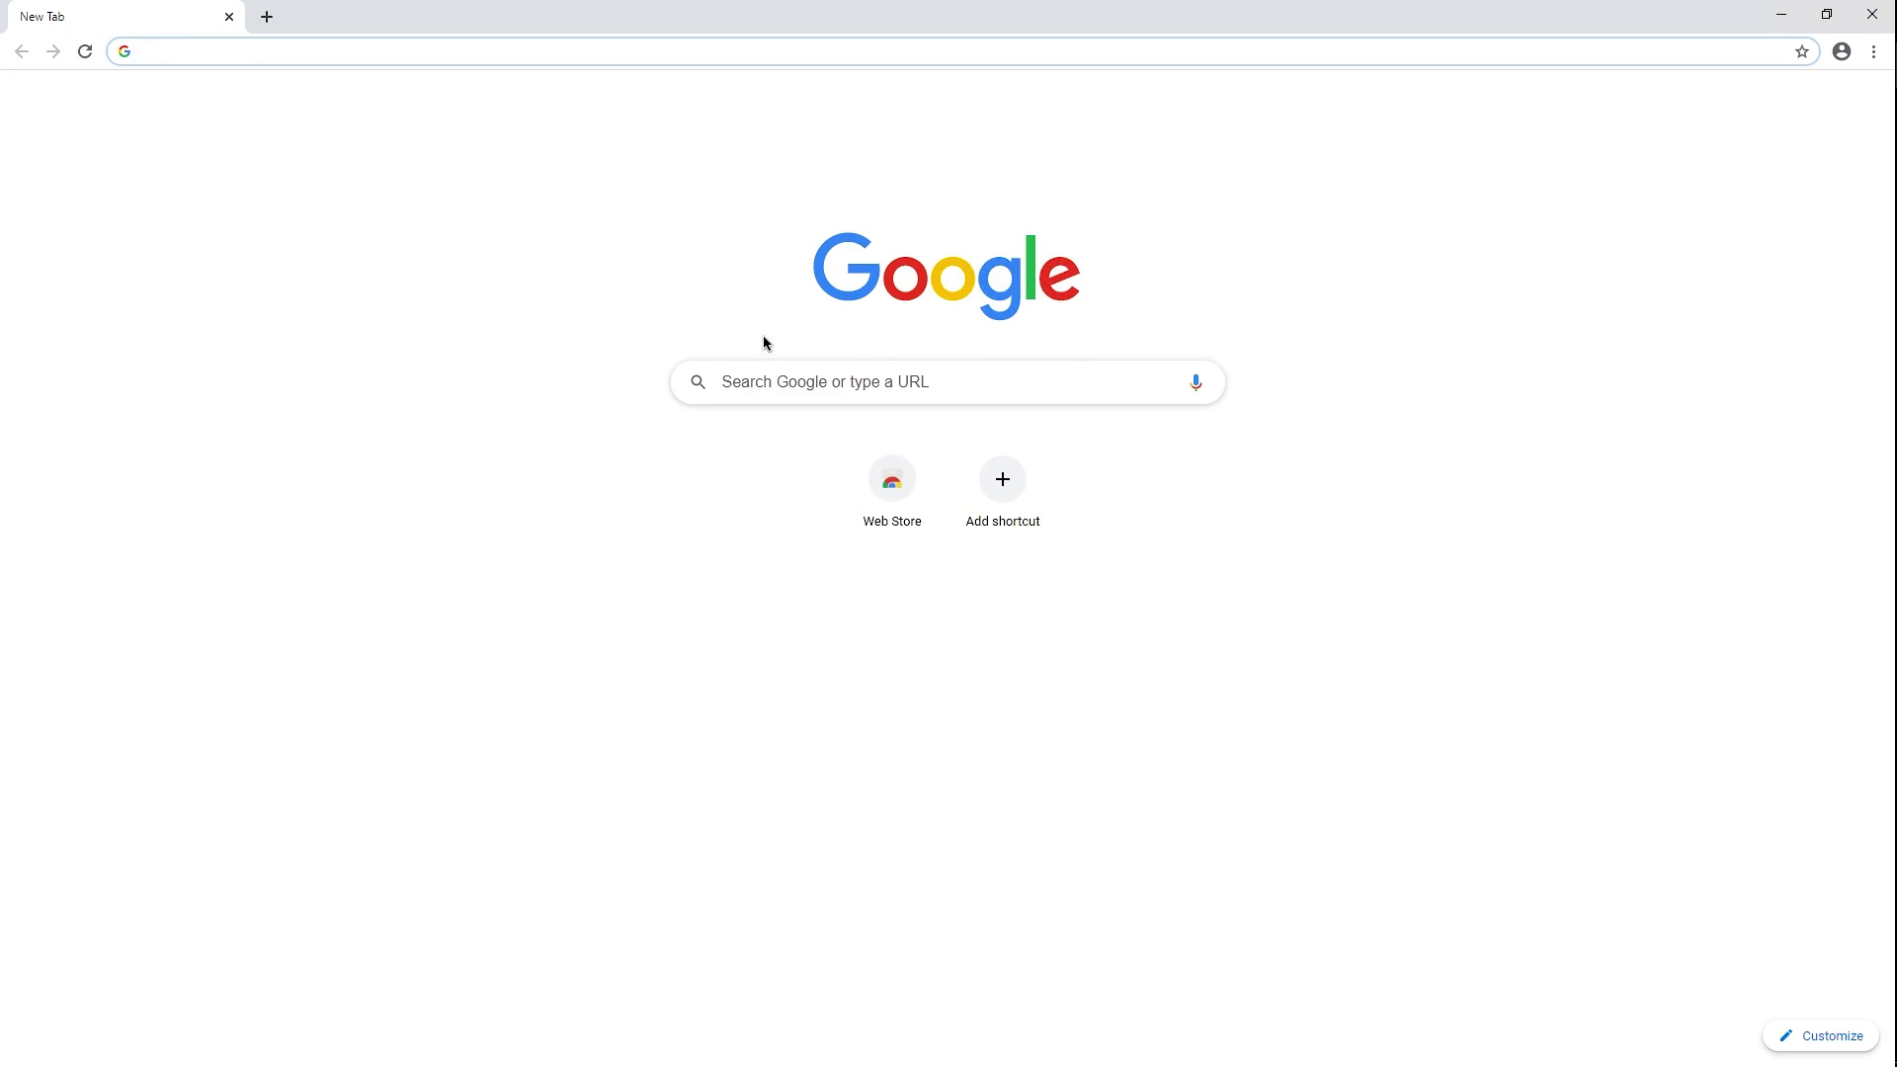
Search Google in Chrome for "big surr wallpaper".
{"action": "left_click", "coordinate": [779, 393]}
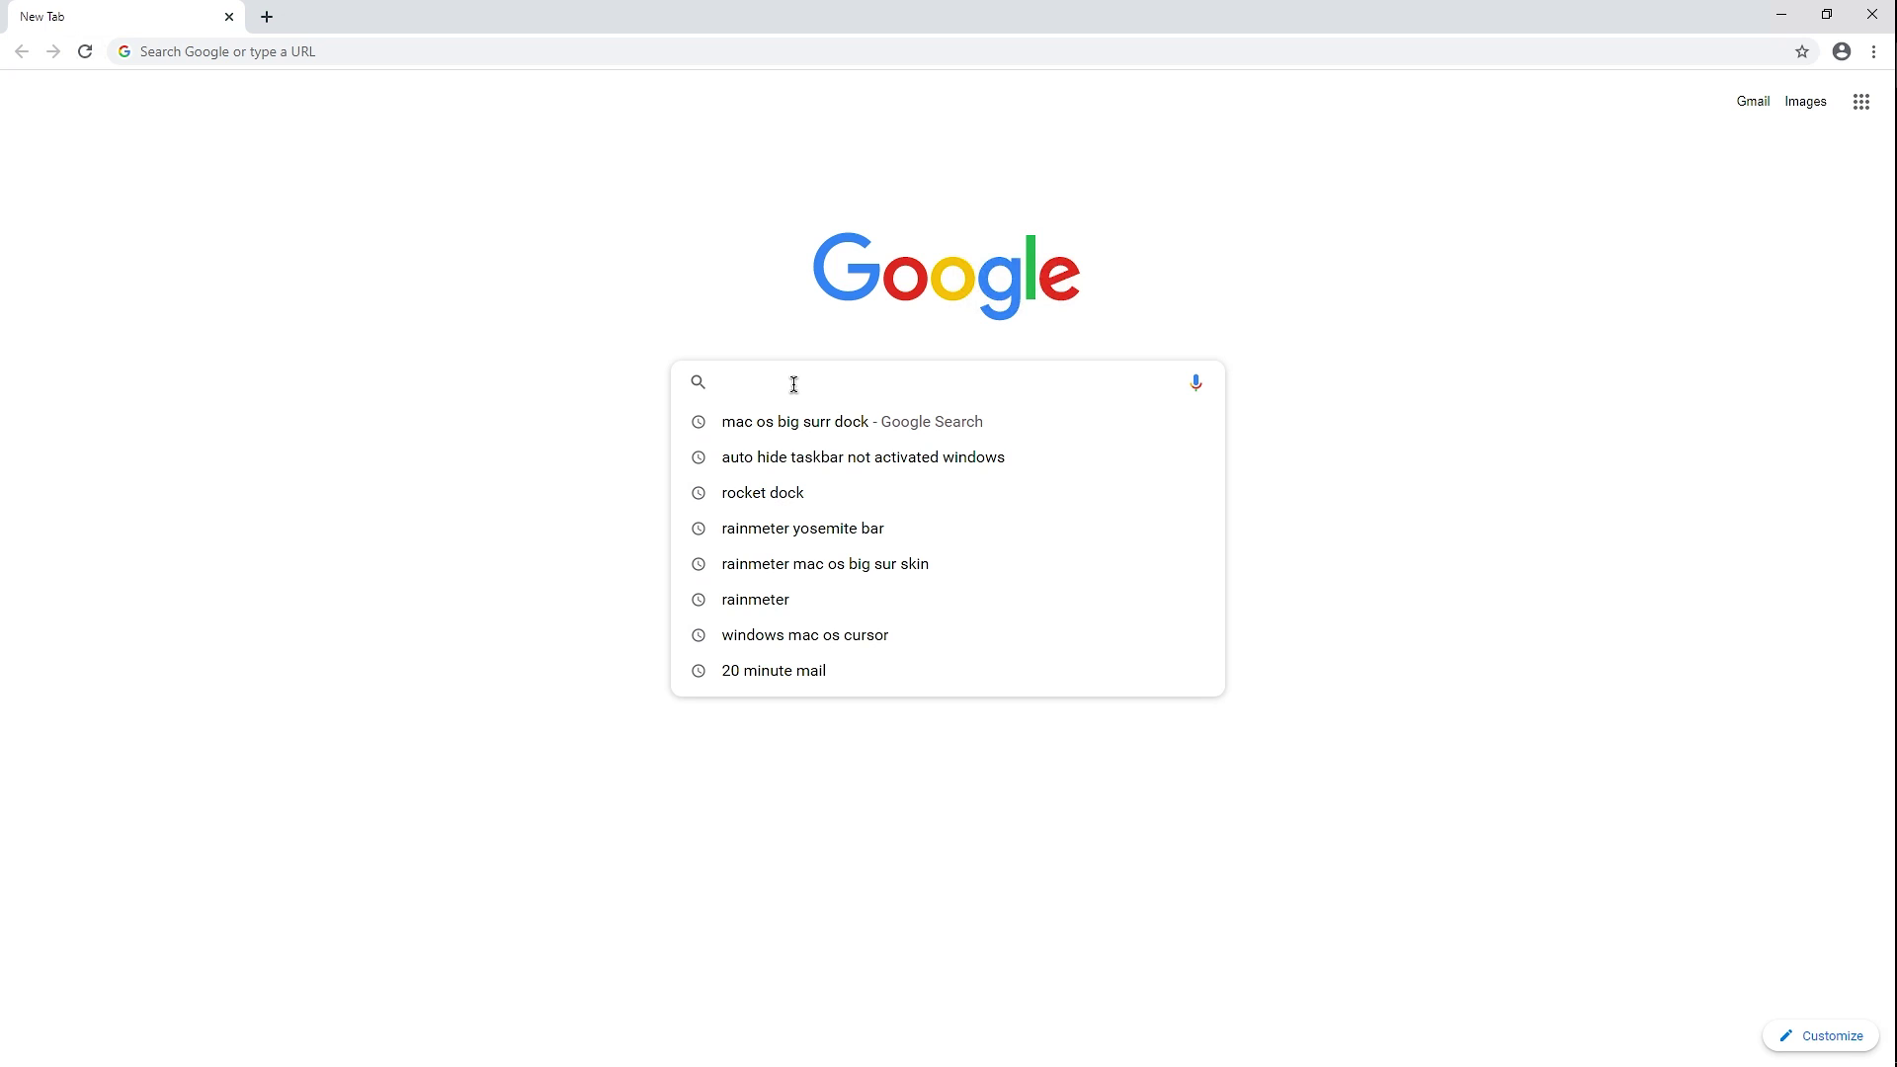
{"action": "type", "text": "big surr wallpaper"}
{"action": "key", "text": "Return"}
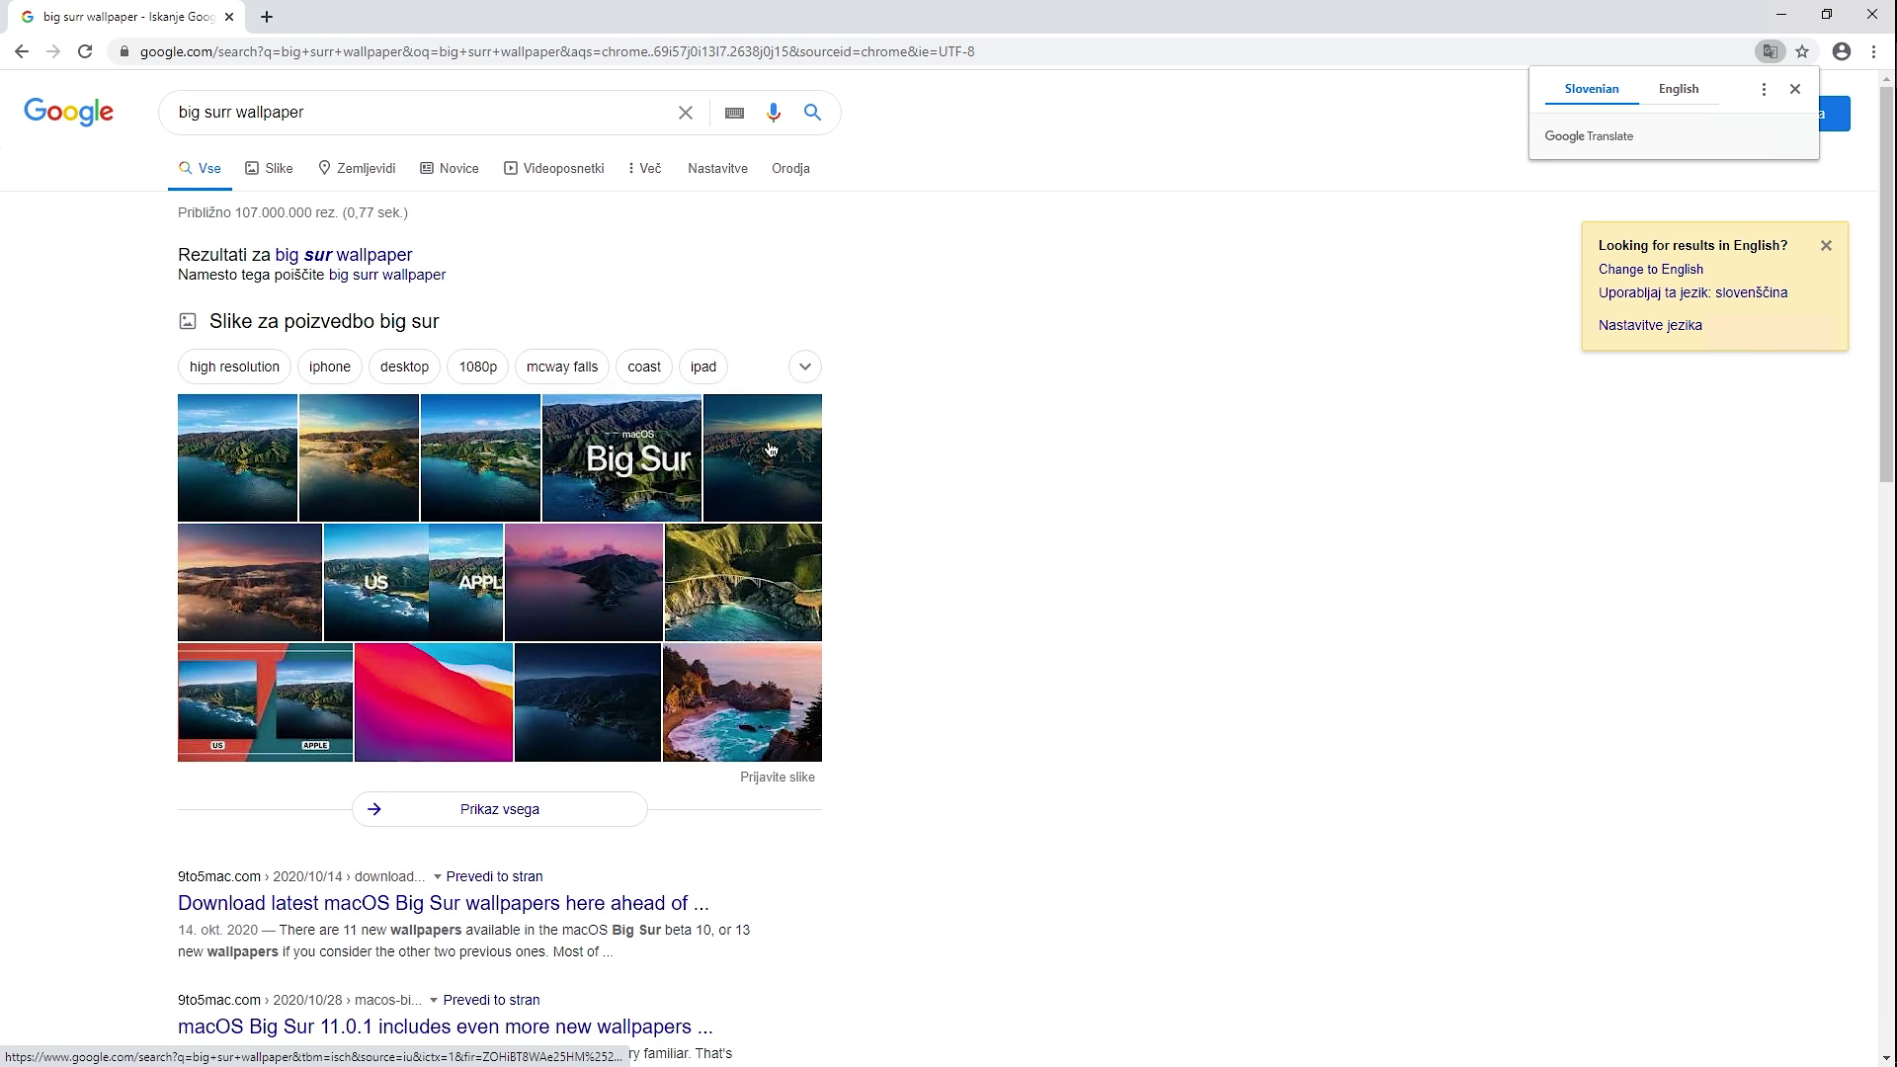
Open the 4kwallpapers.com macOS Big Sur result and go to its related daylight Big Sur mountains wallpaper.
{"action": "scroll", "coordinate": [614, 644], "scroll_direction": "down", "scroll_amount": 3}
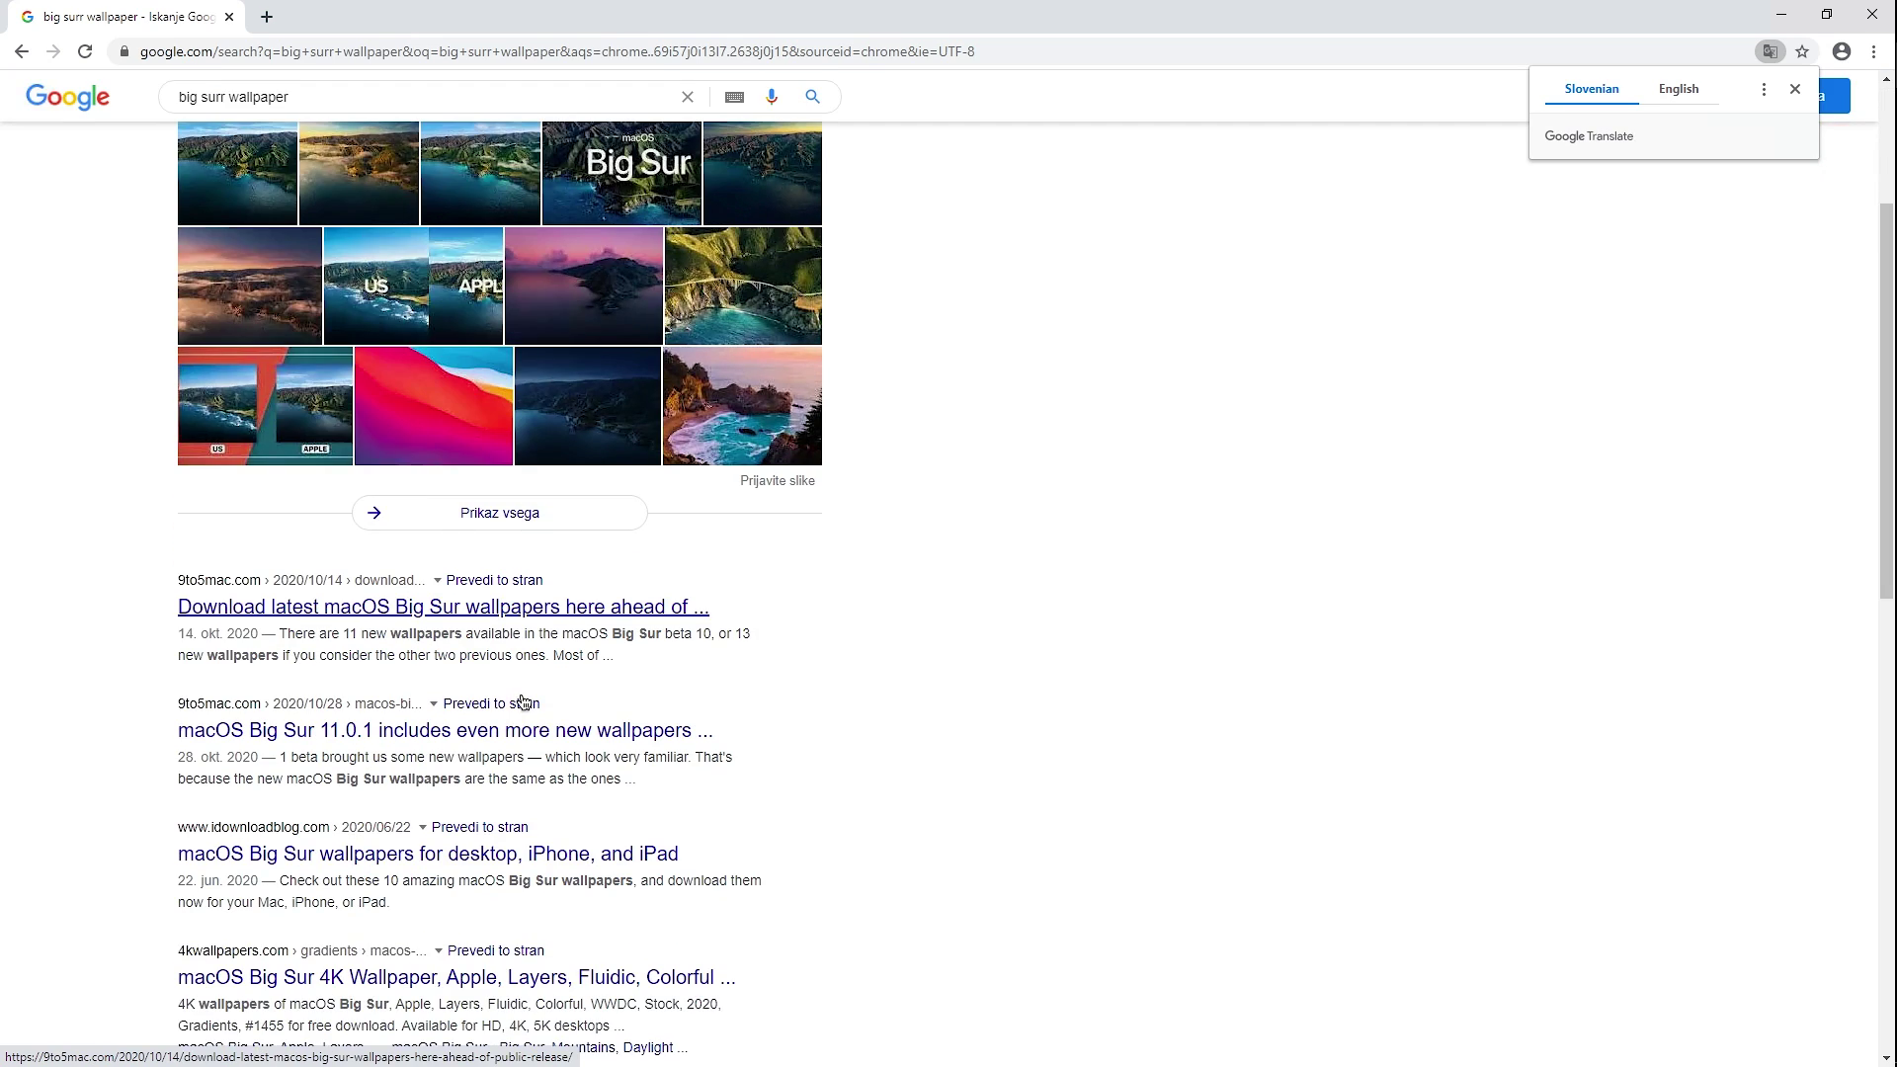
{"action": "left_click", "coordinate": [446, 978]}
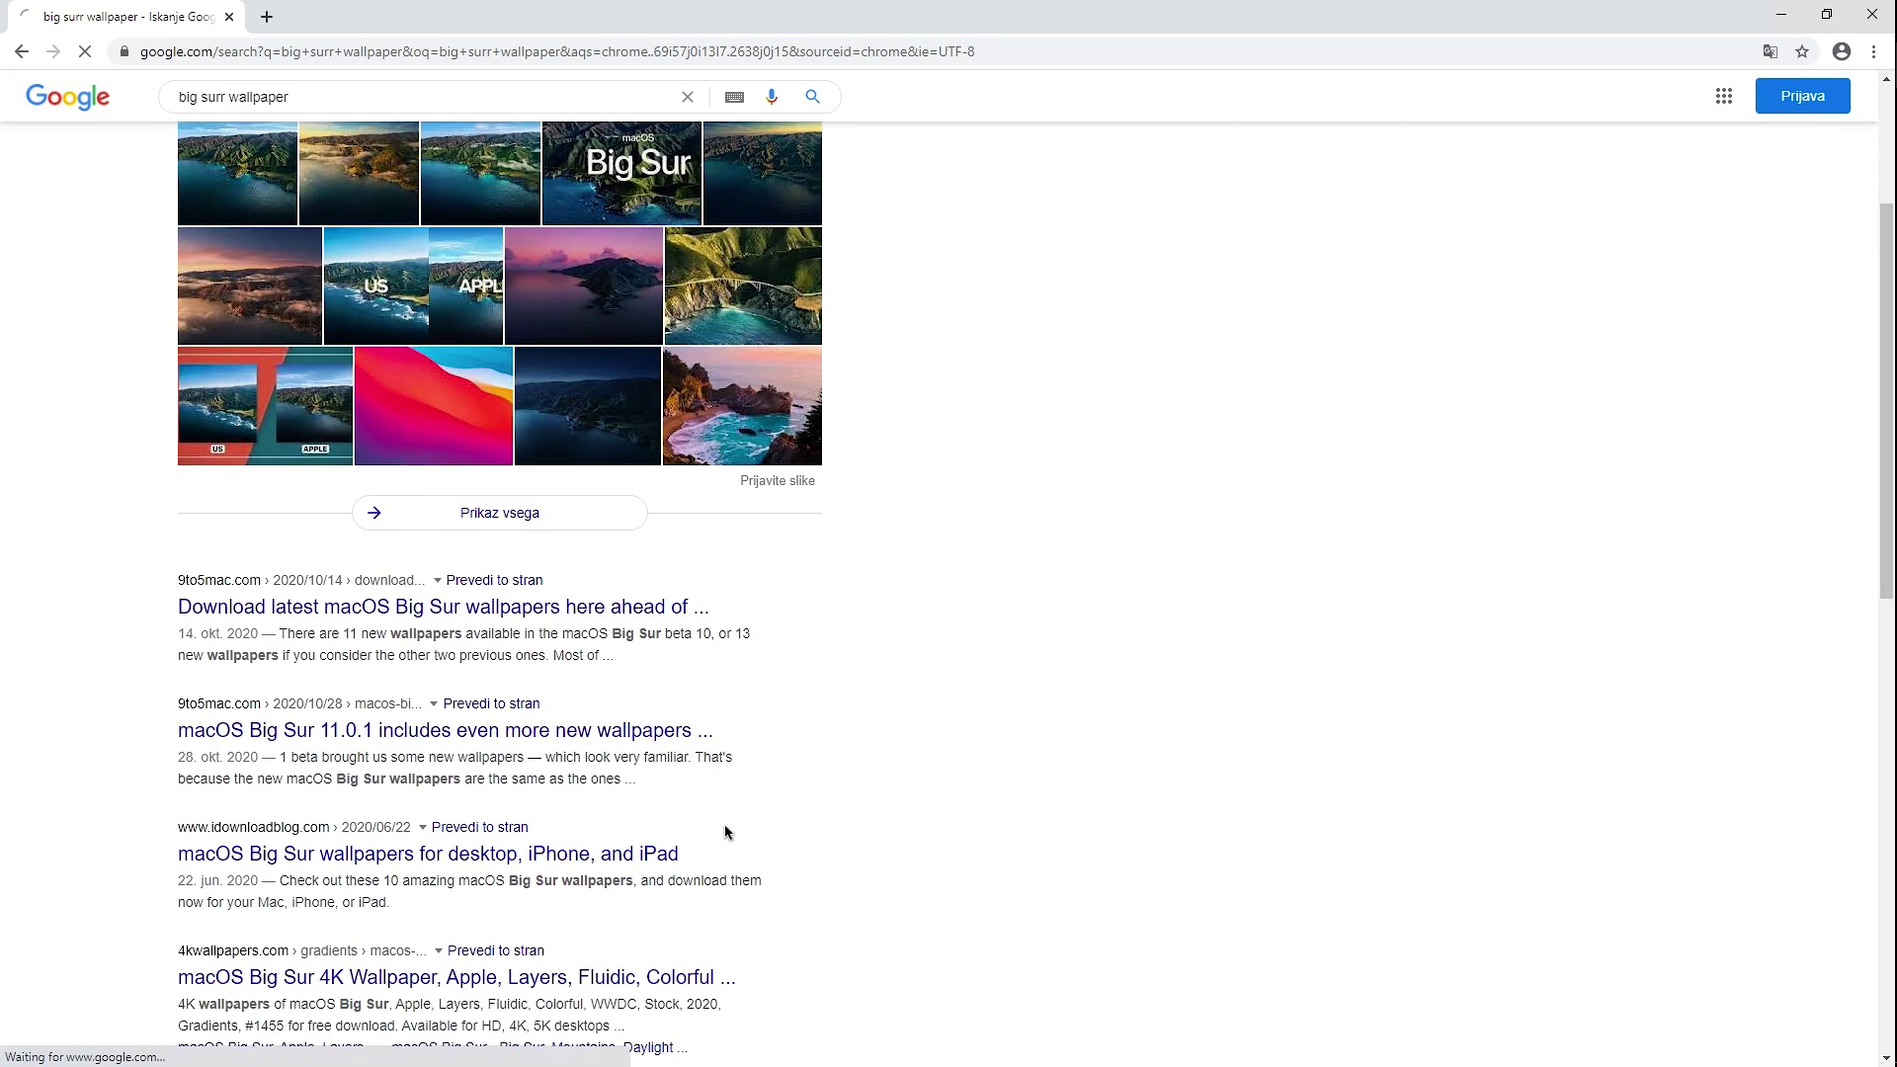
{"action": "scroll", "coordinate": [931, 534], "scroll_direction": "down", "scroll_amount": 2}
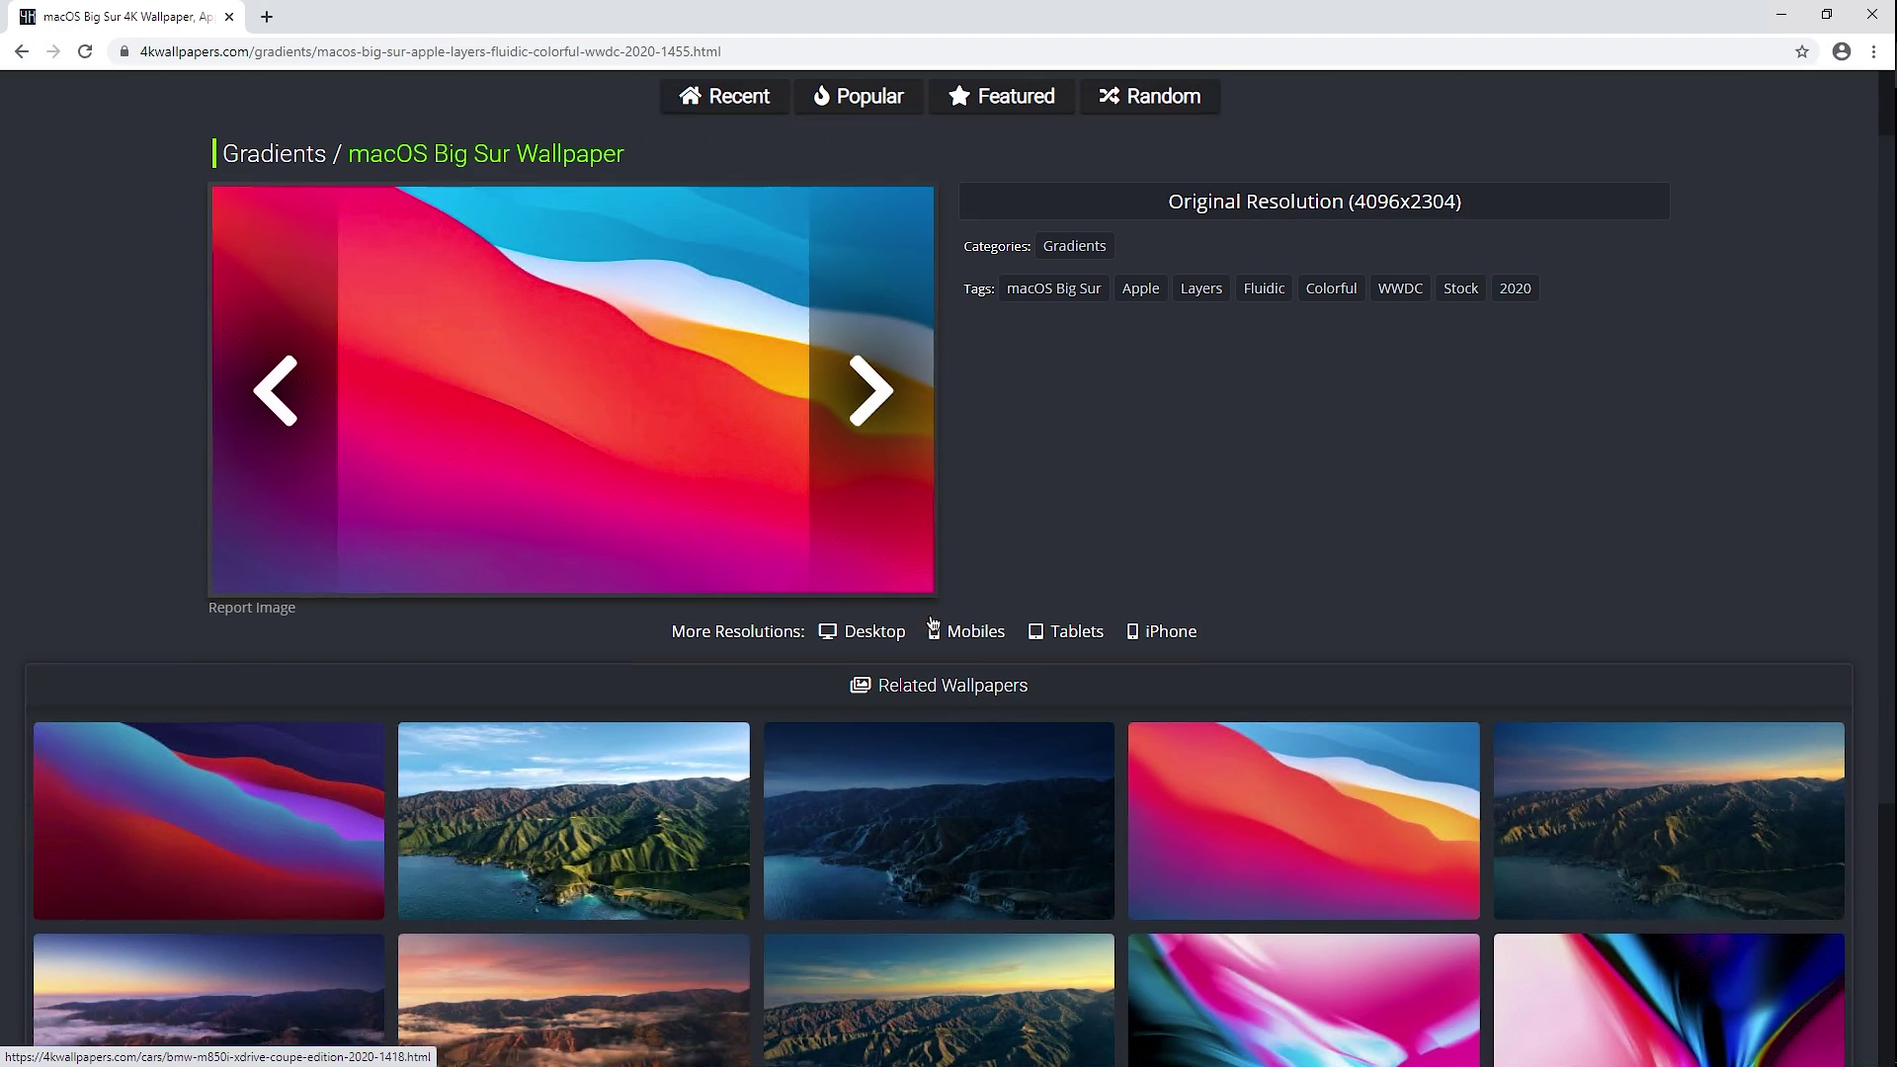
{"action": "left_click", "coordinate": [611, 791]}
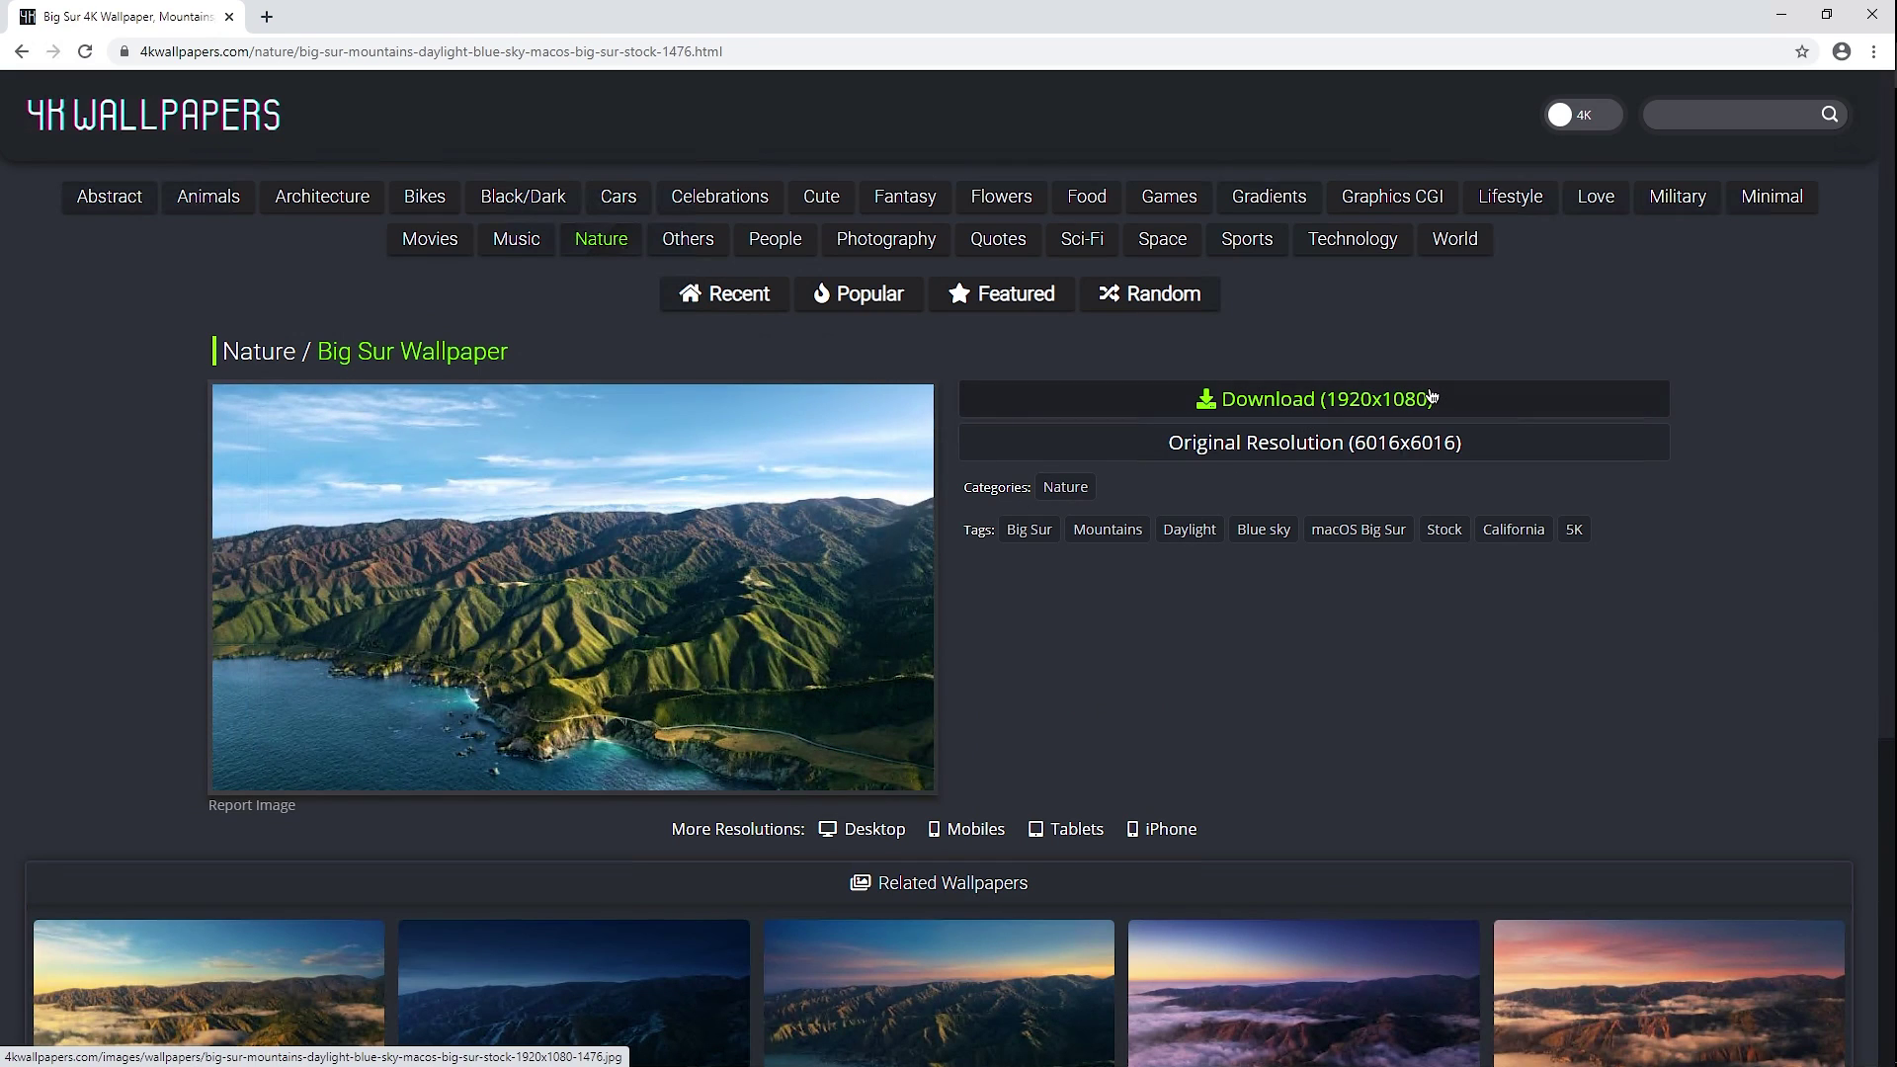
Download the daylight Big Sur mountains wallpaper at 1920x1080 and close the browser.
{"action": "left_click", "coordinate": [1432, 398]}
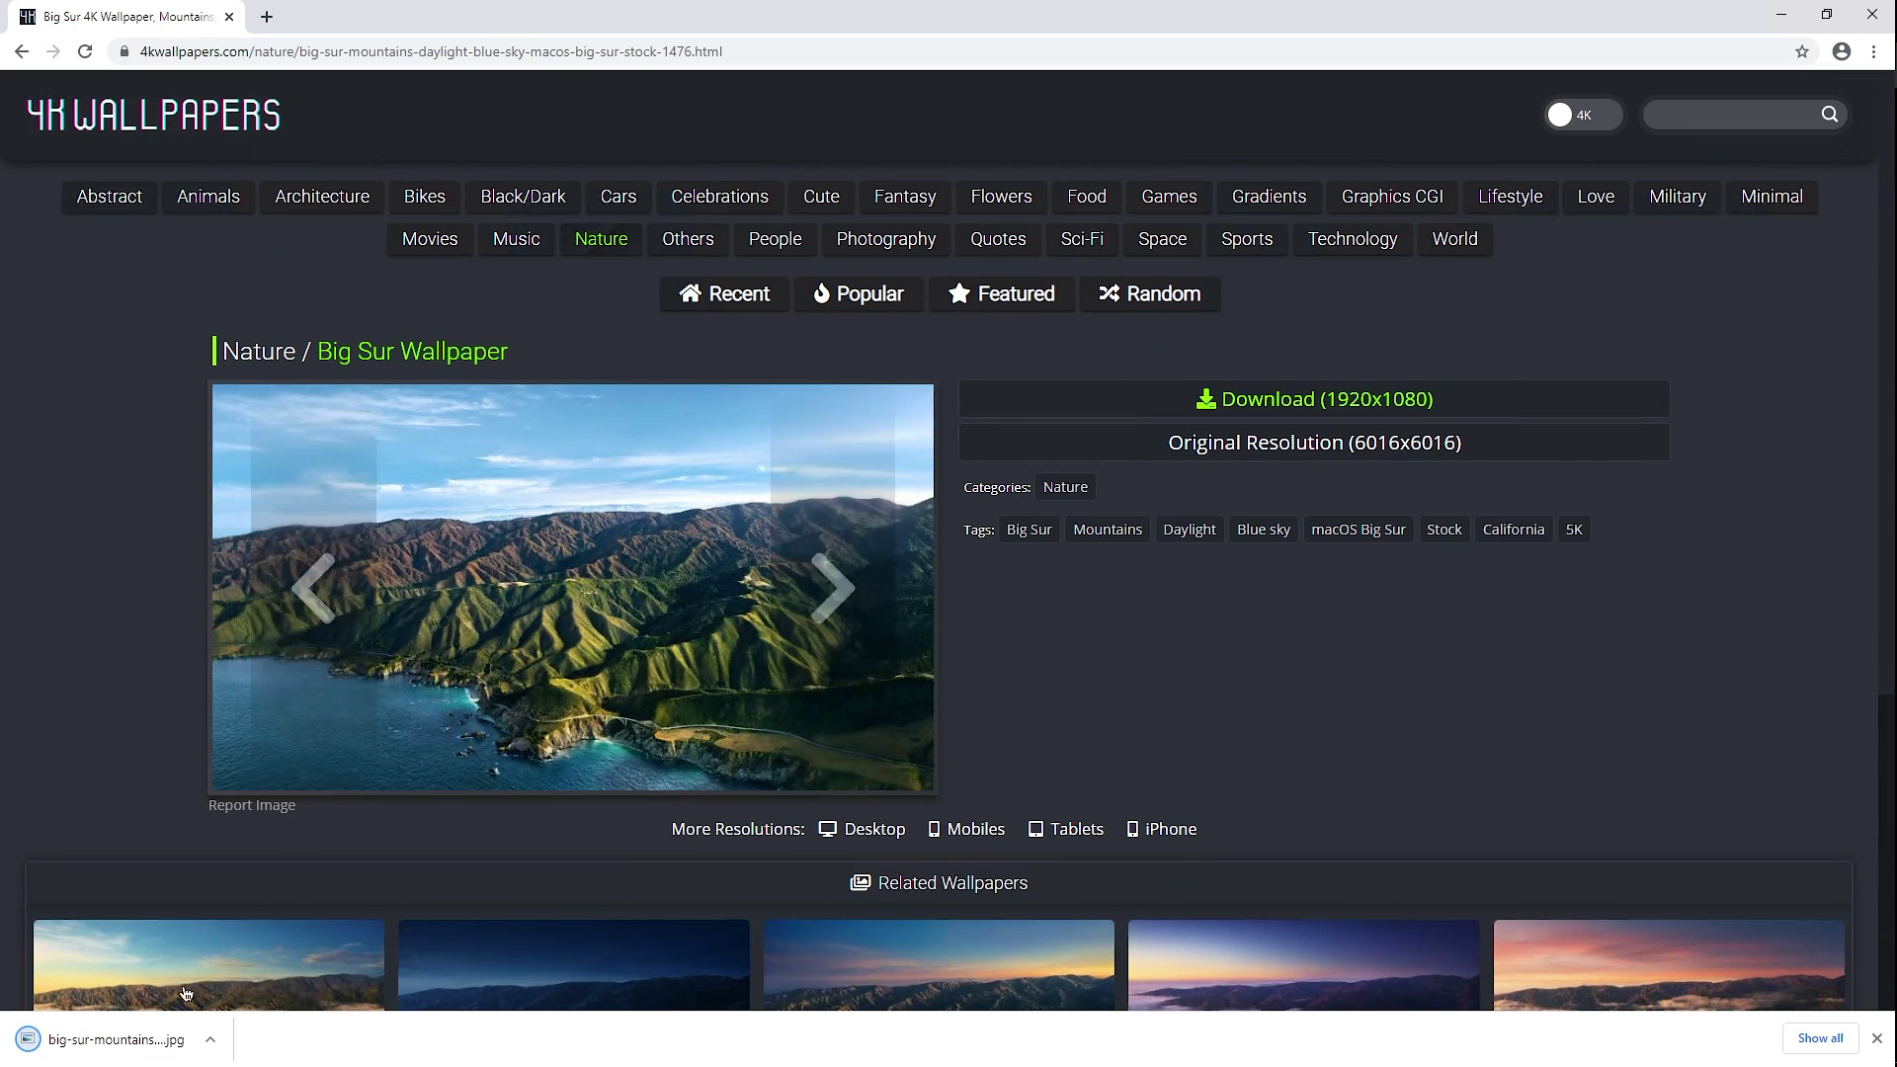
{"action": "left_click", "coordinate": [1872, 14]}
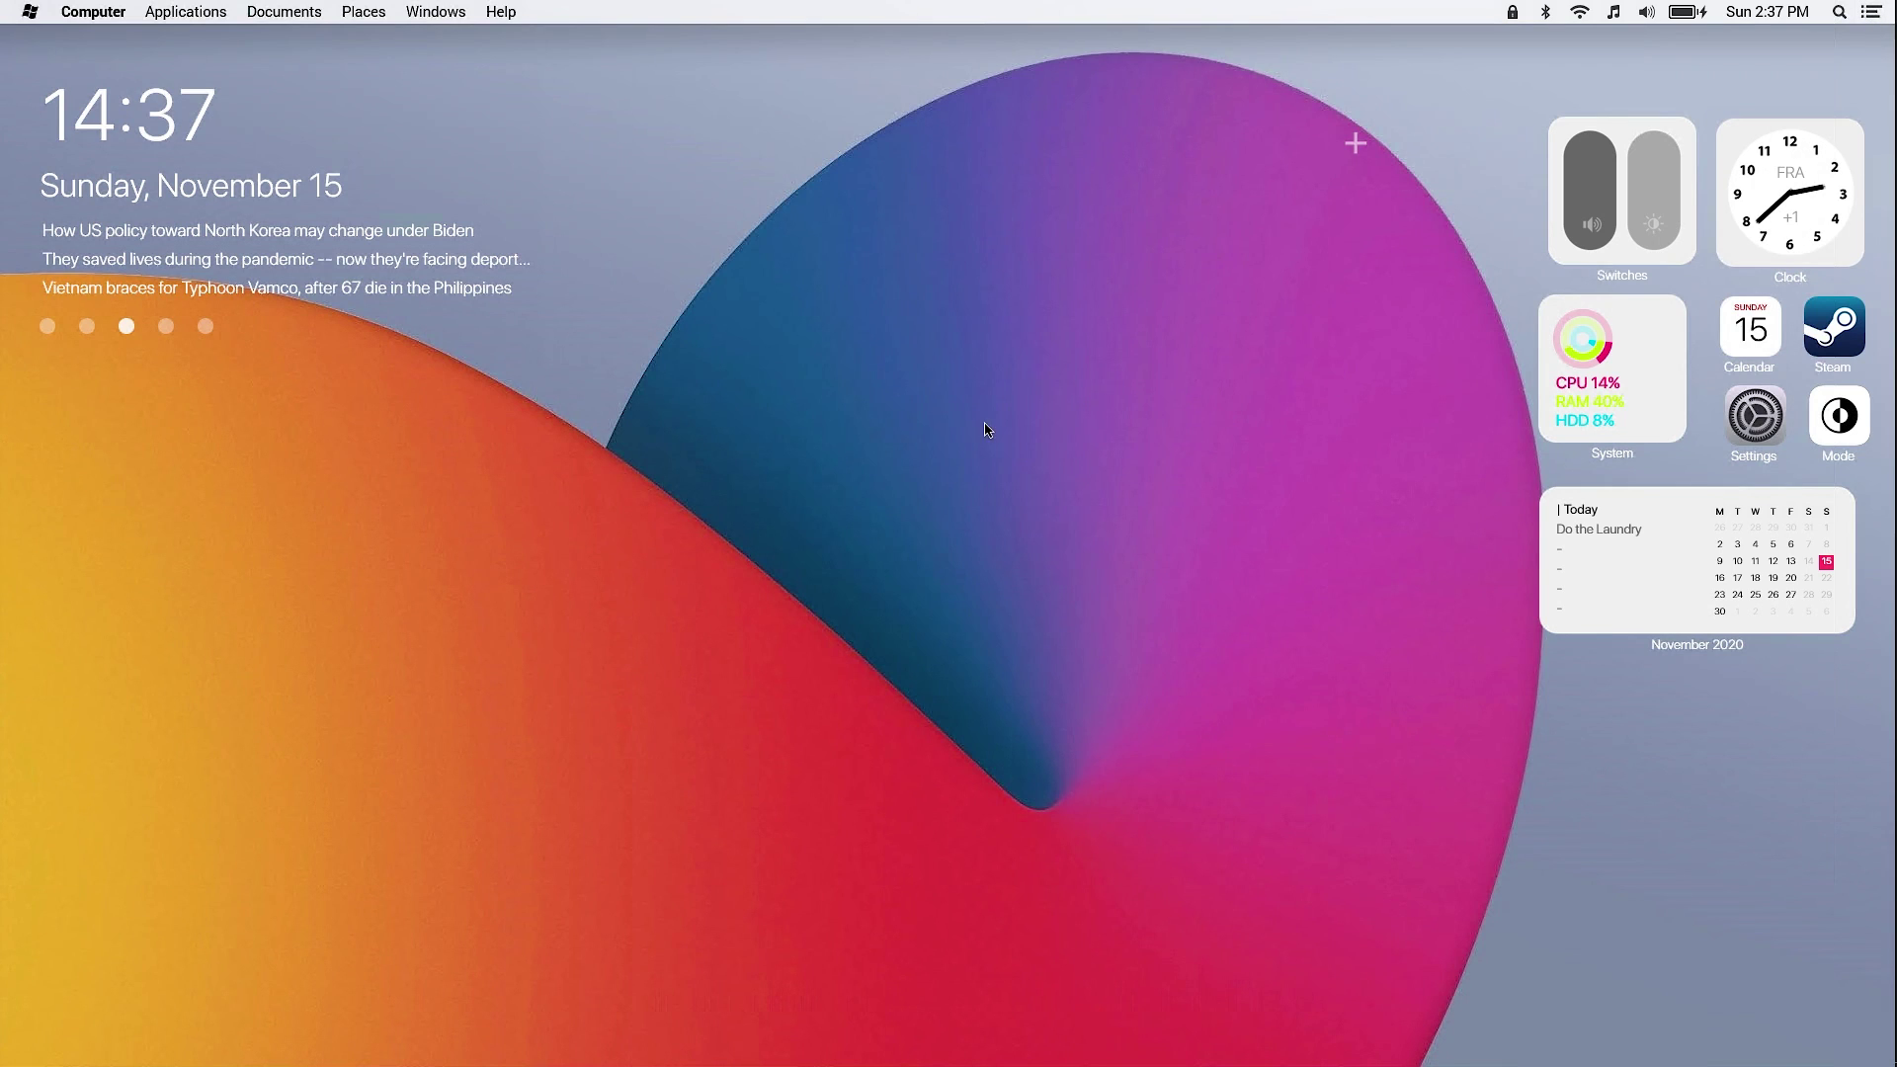
Set the downloaded Big Sur mountains JPEG in the Downloads folder as the desktop background, then close File Explorer.
{"action": "mouse_move", "coordinate": [1880, 51]}
{"action": "left_click", "coordinate": [1866, 111]}
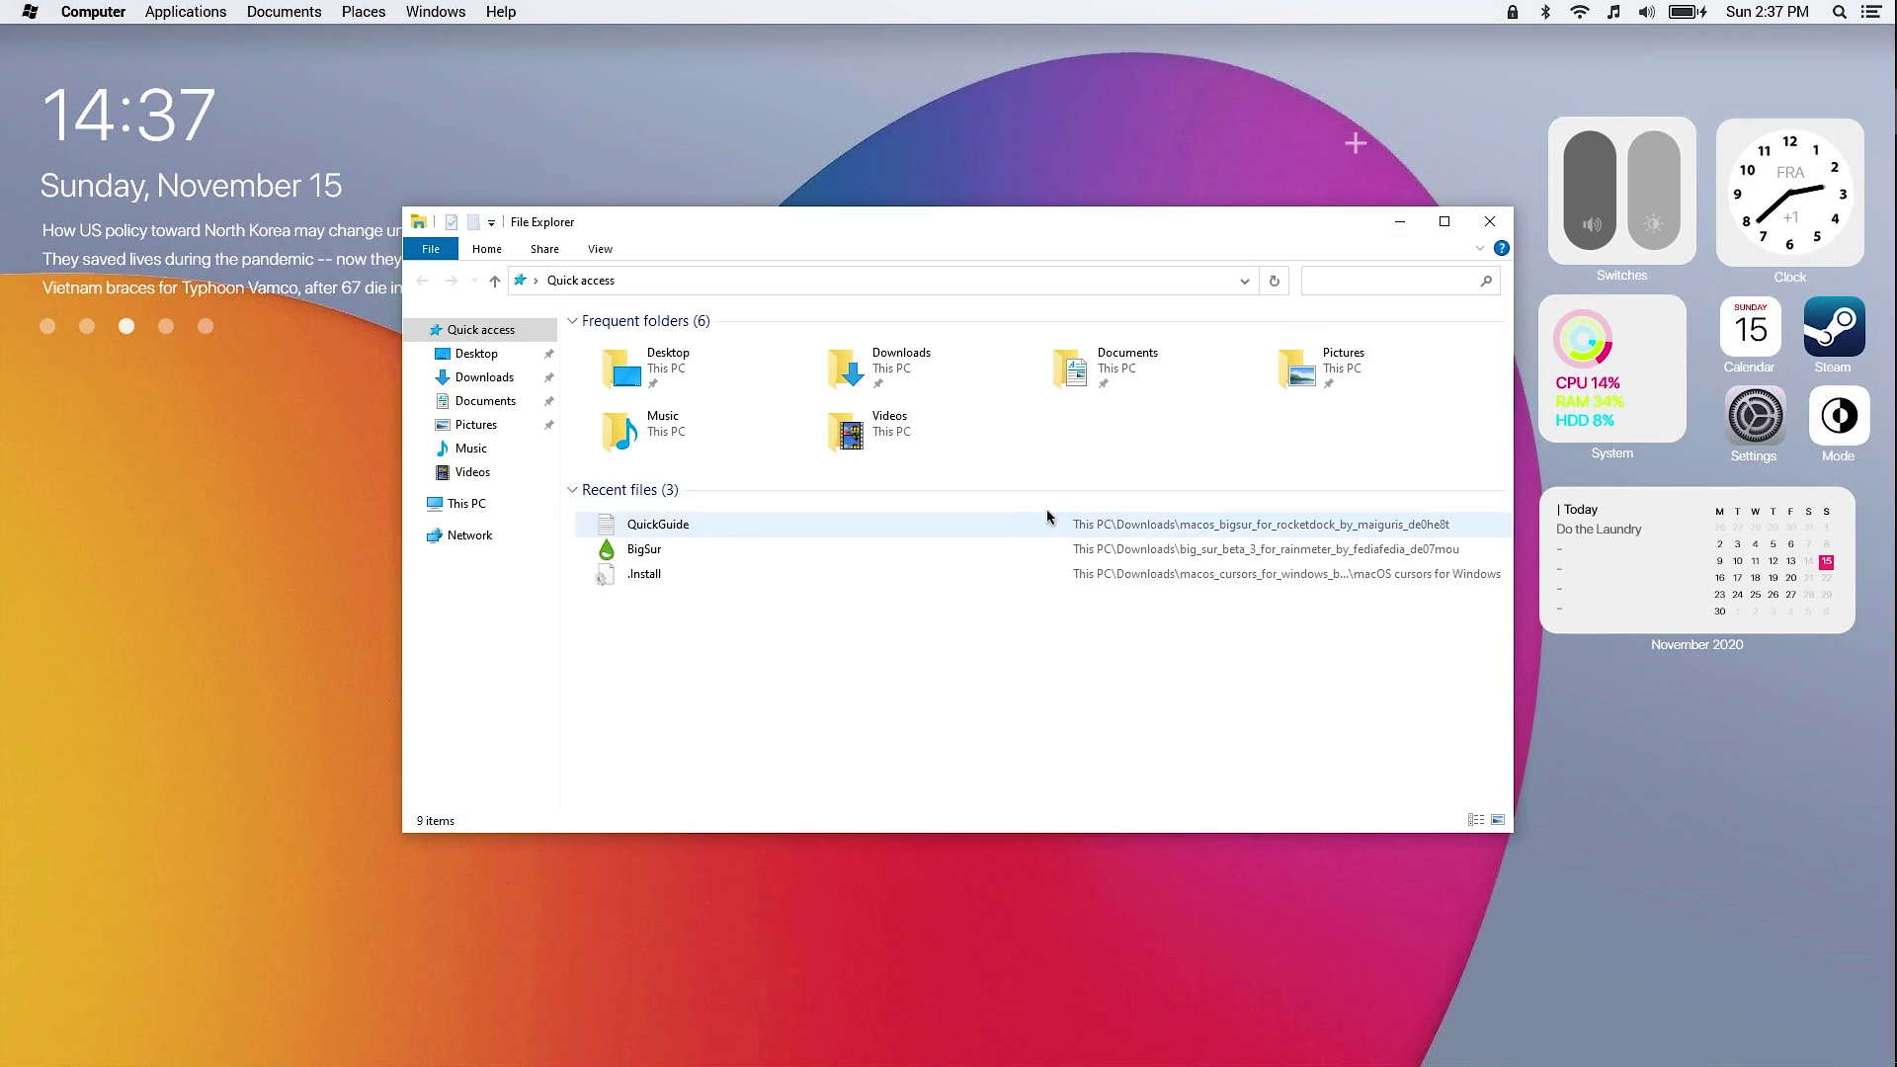
{"action": "double_click", "coordinate": [884, 369]}
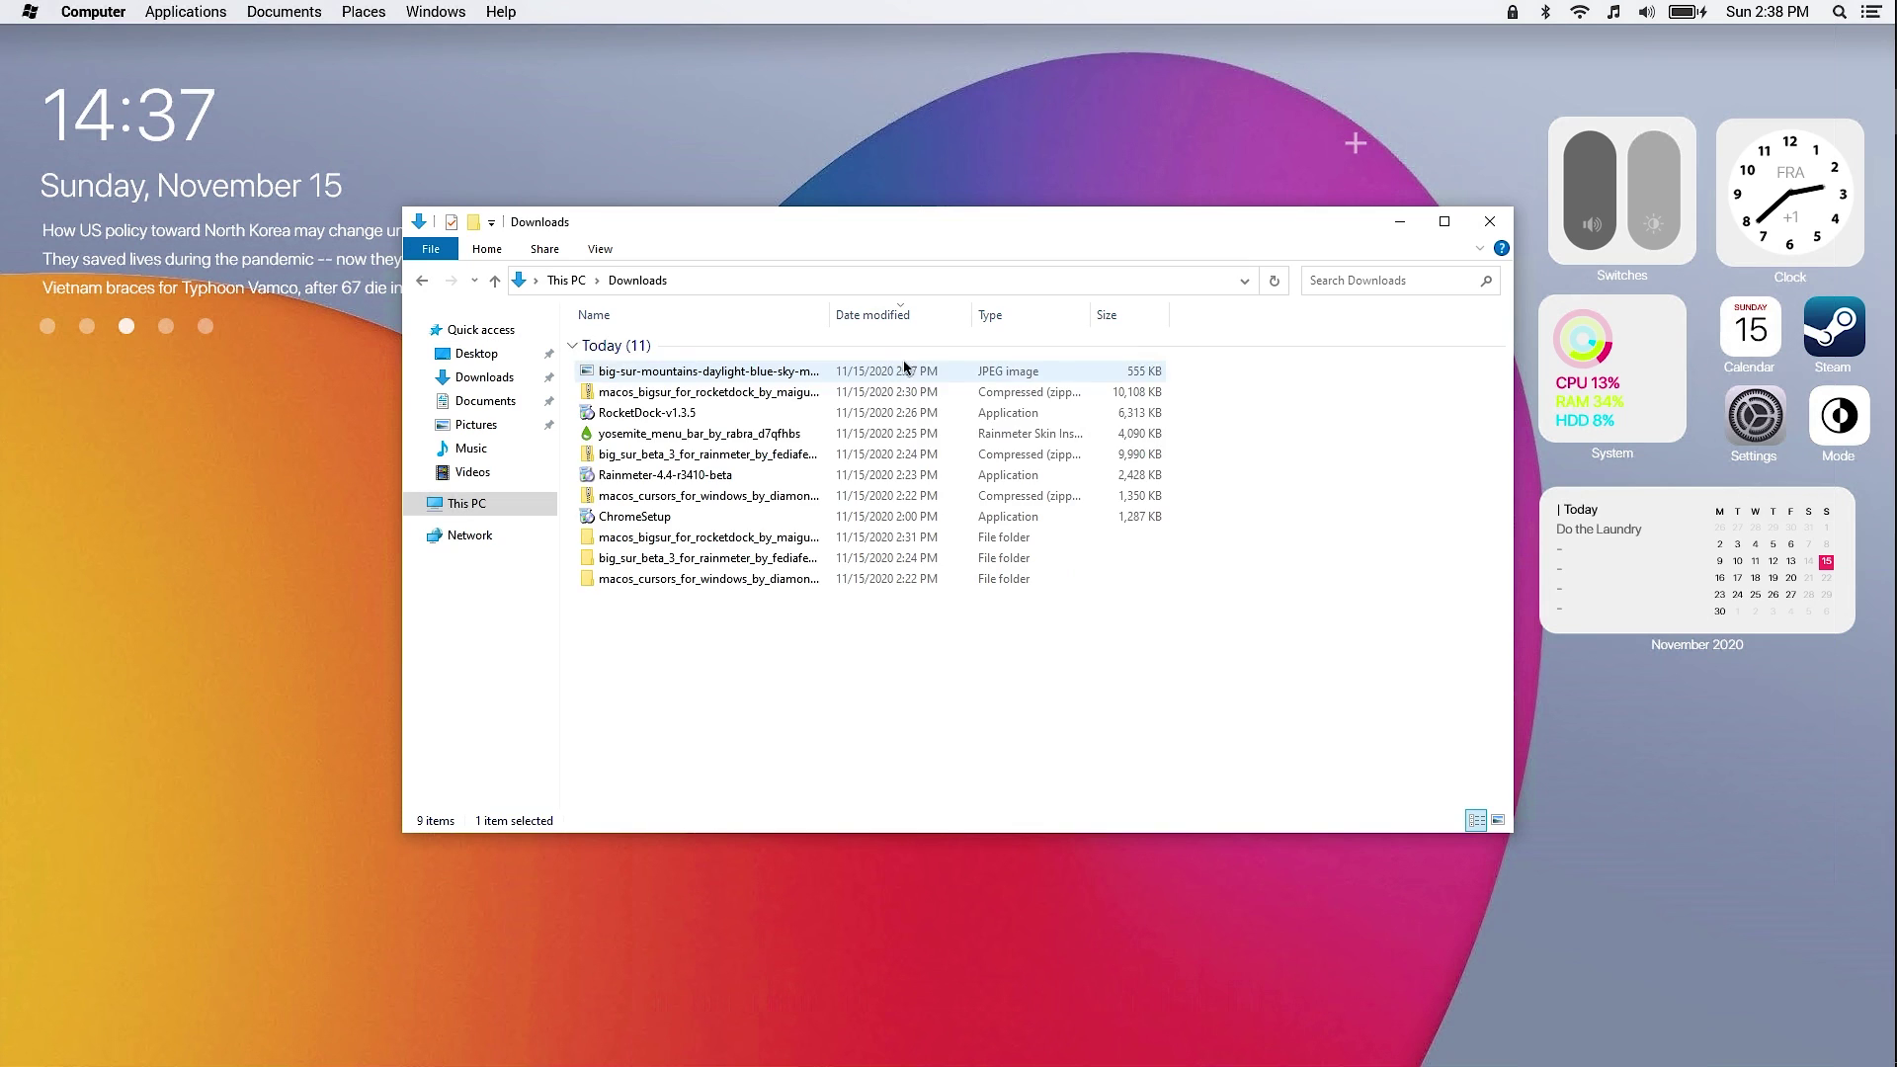
{"action": "left_click", "coordinate": [737, 376]}
{"action": "right_click", "coordinate": [737, 377]}
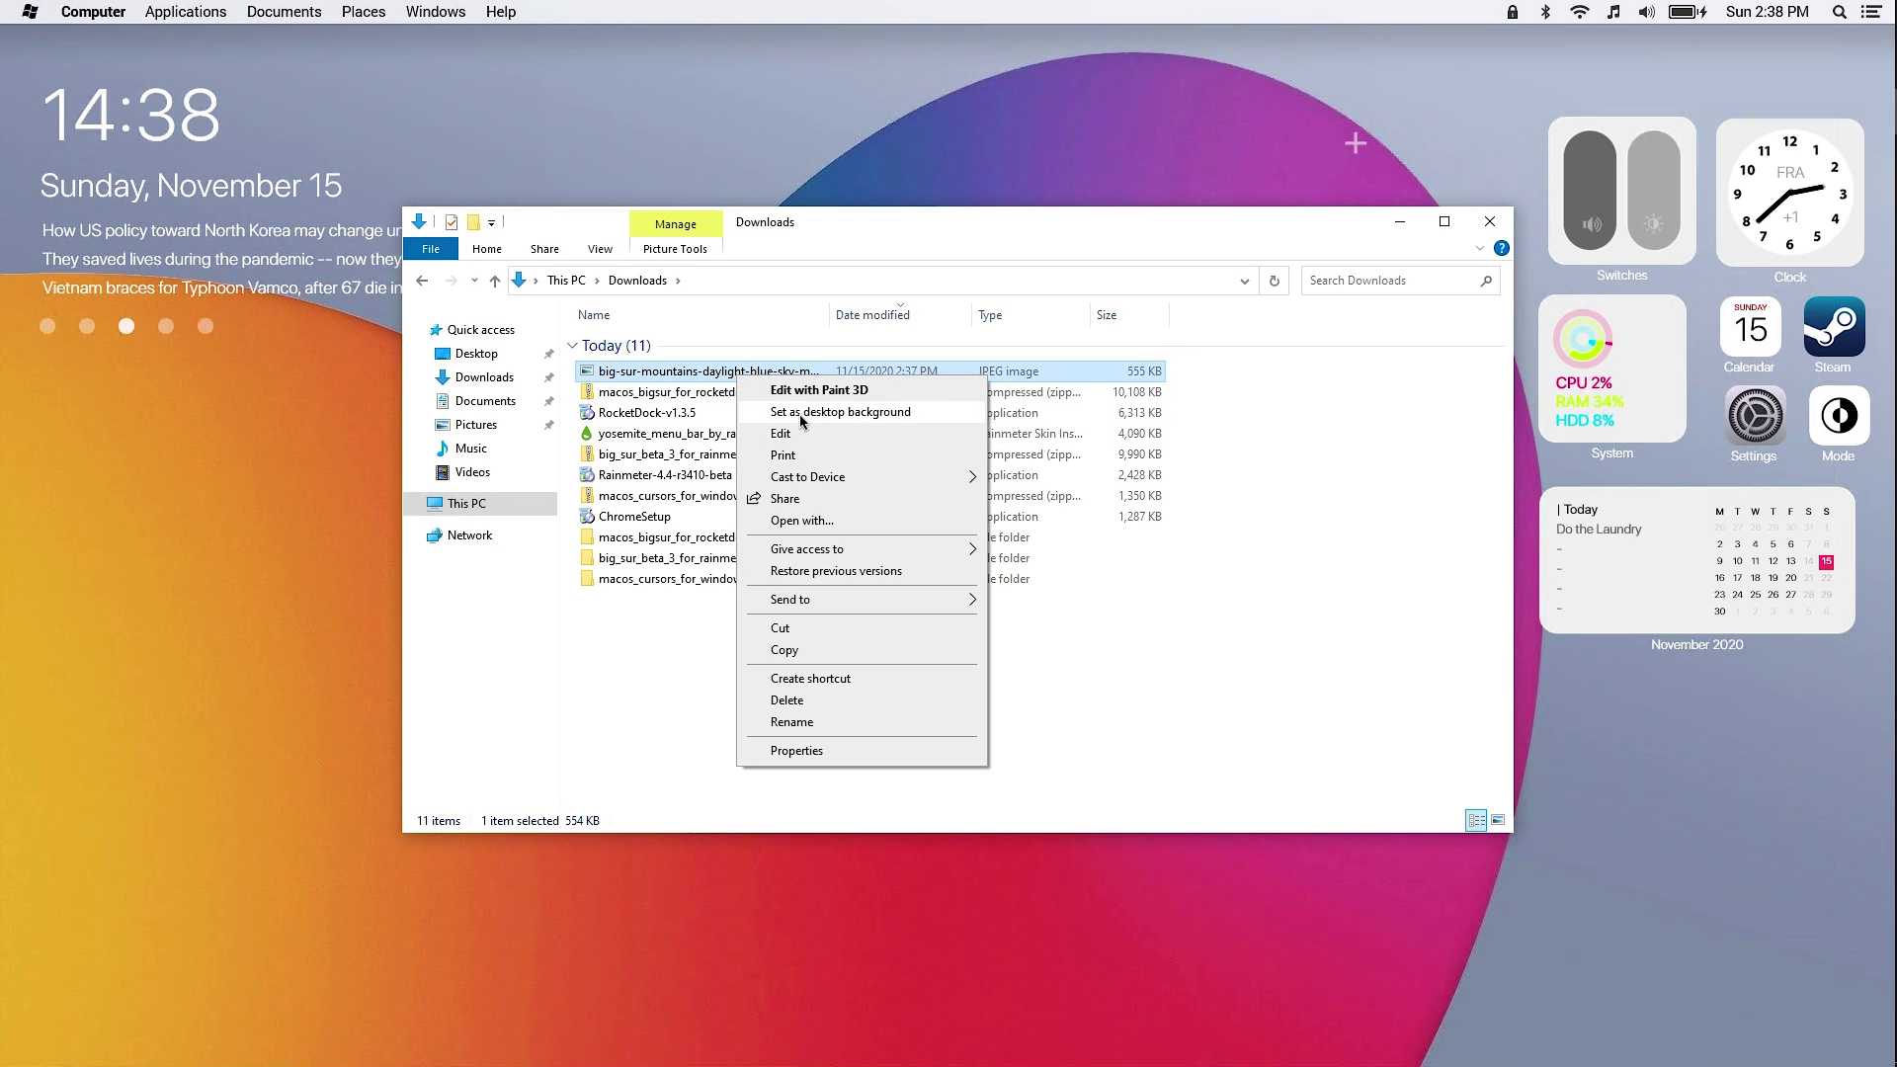
{"action": "left_click", "coordinate": [801, 432]}
{"action": "left_click", "coordinate": [1483, 227]}
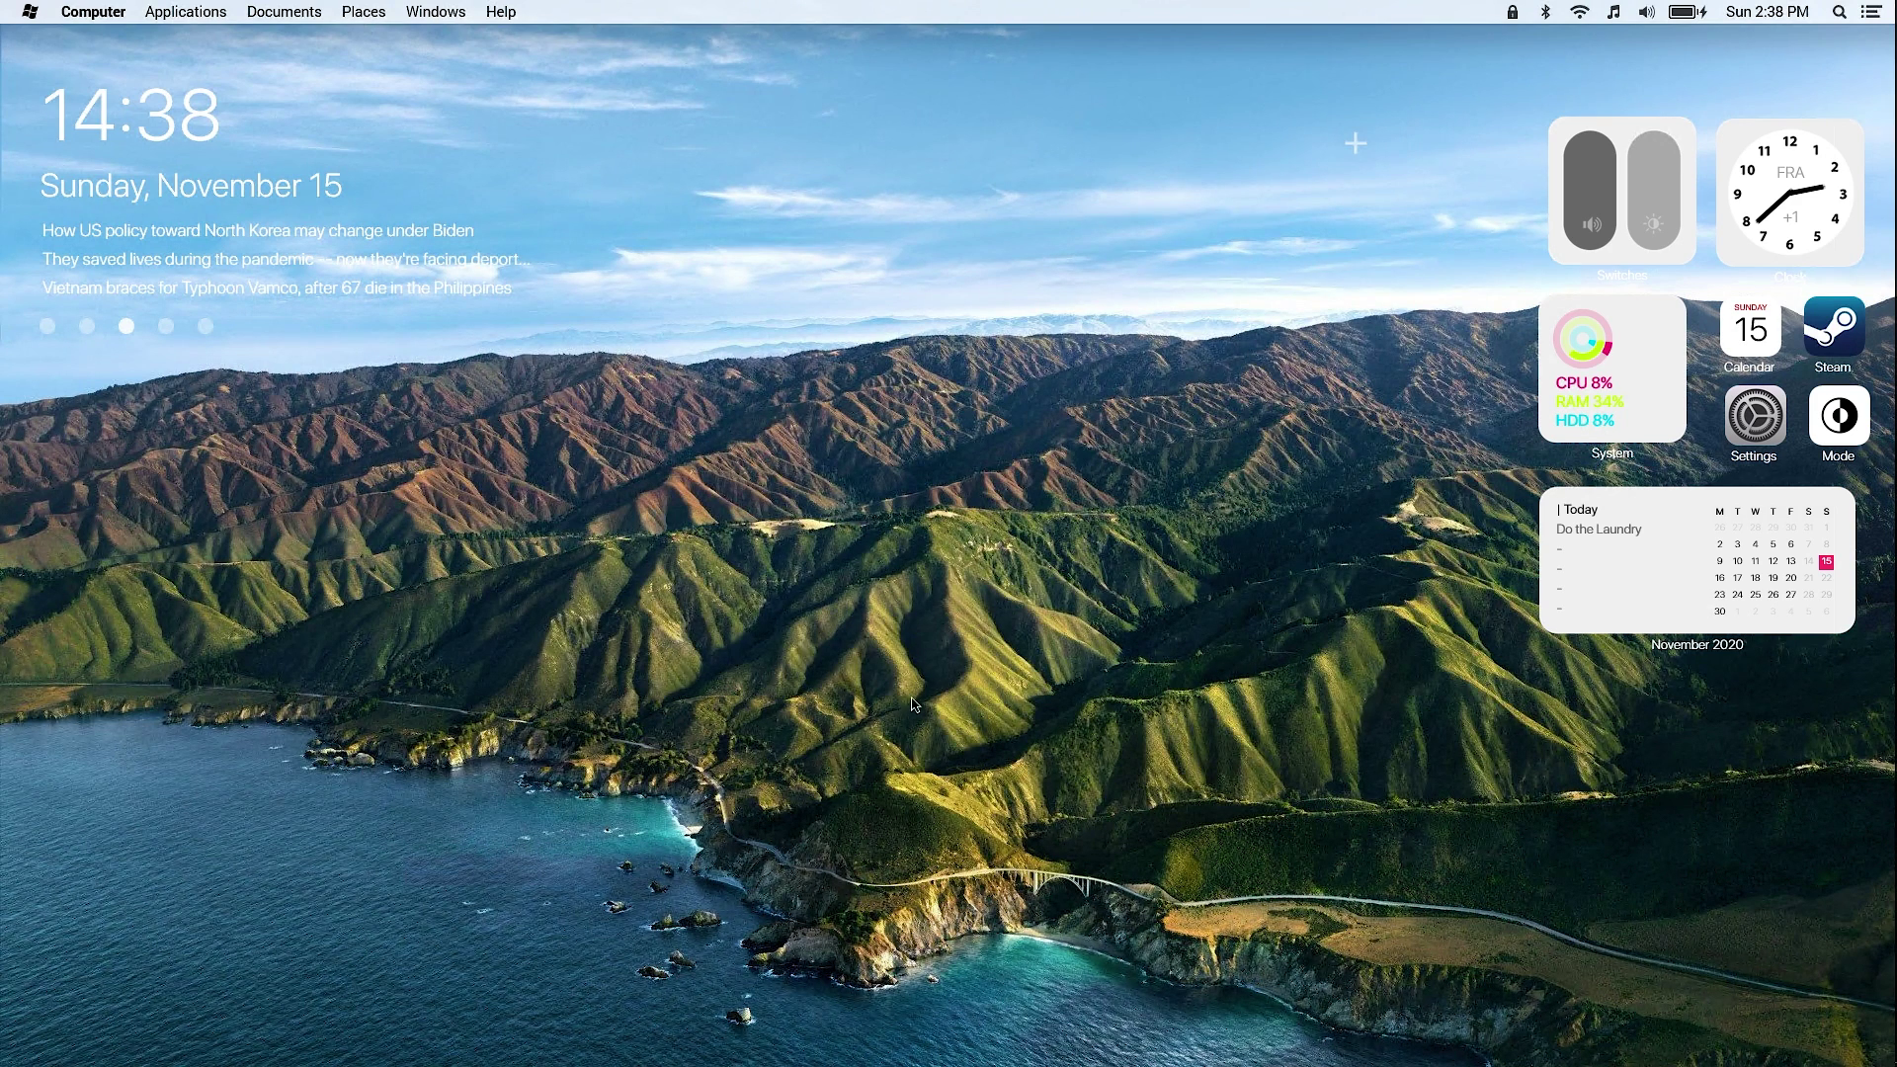
Turn off AutoHide for RocketDock so the dock stays on the desktop.
{"action": "mouse_move", "coordinate": [944, 1065]}
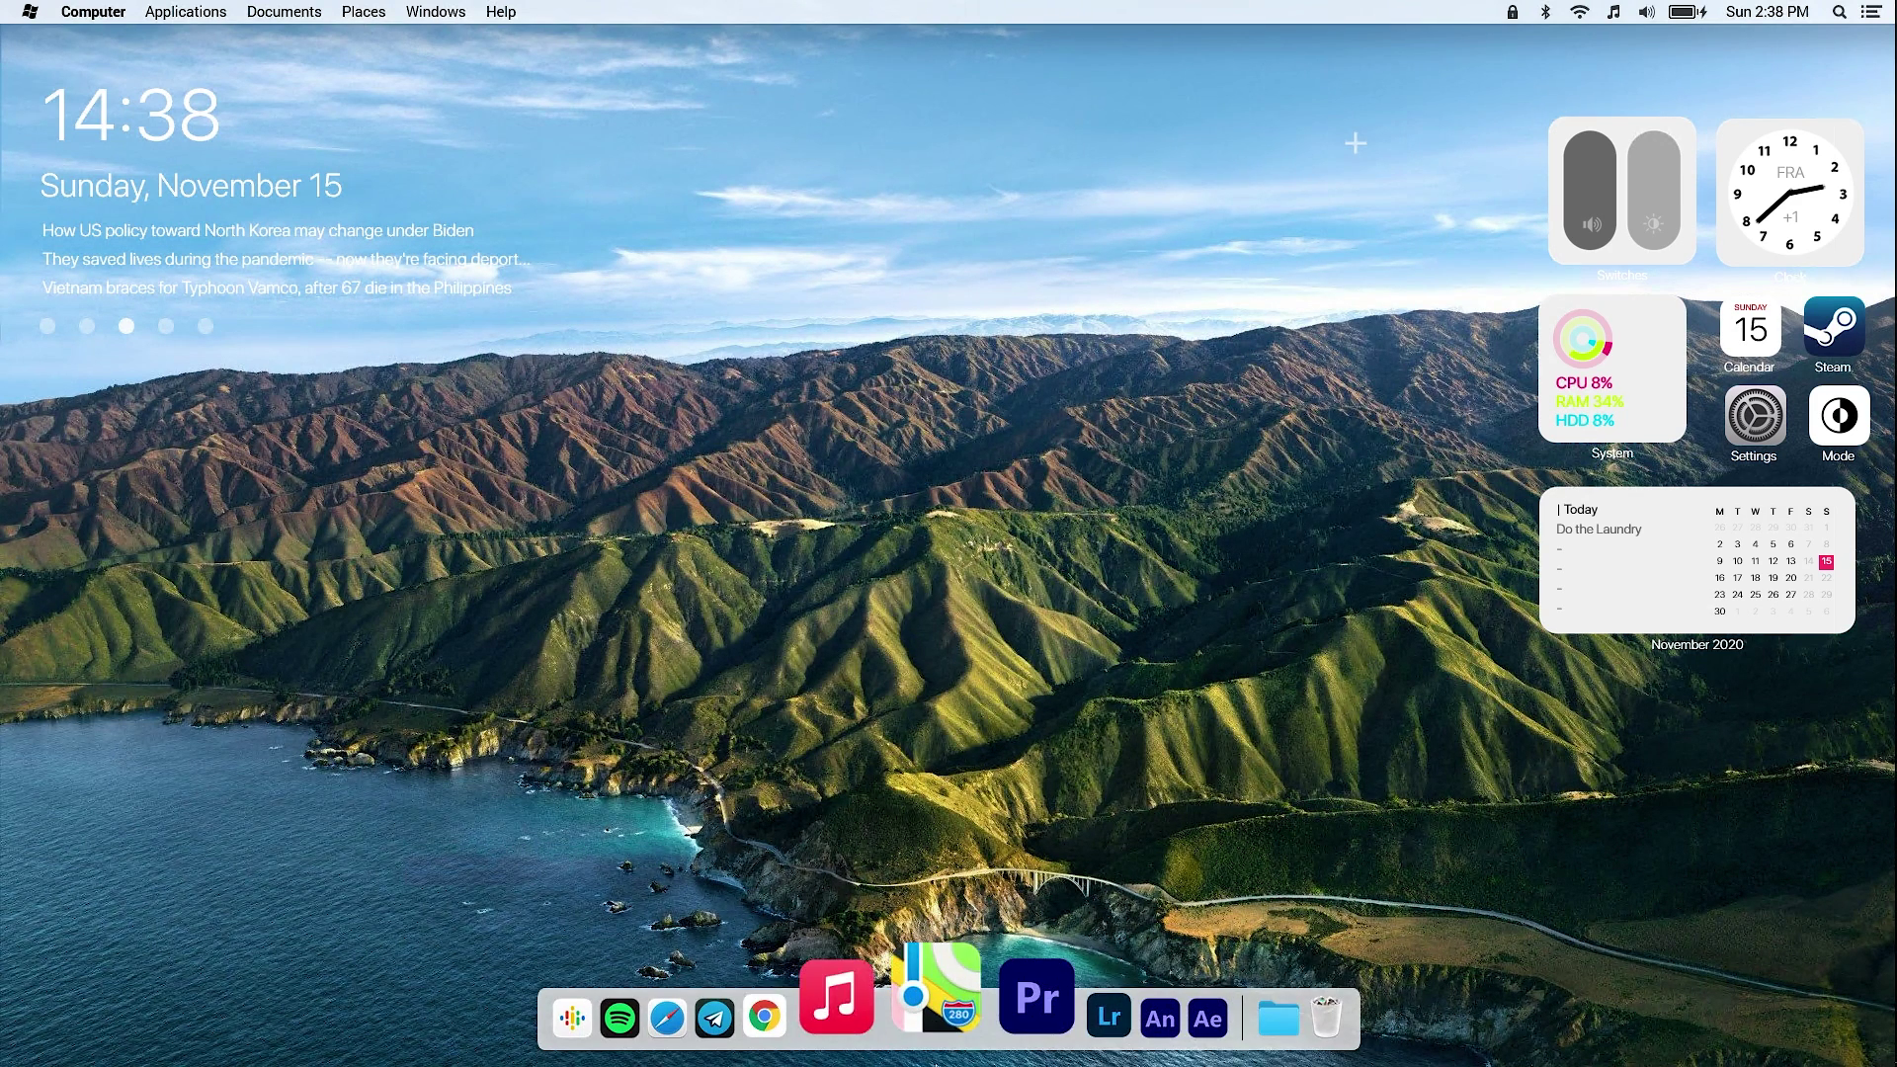
{"action": "right_click", "coordinate": [1235, 1048]}
{"action": "mouse_move", "coordinate": [1311, 1044]}
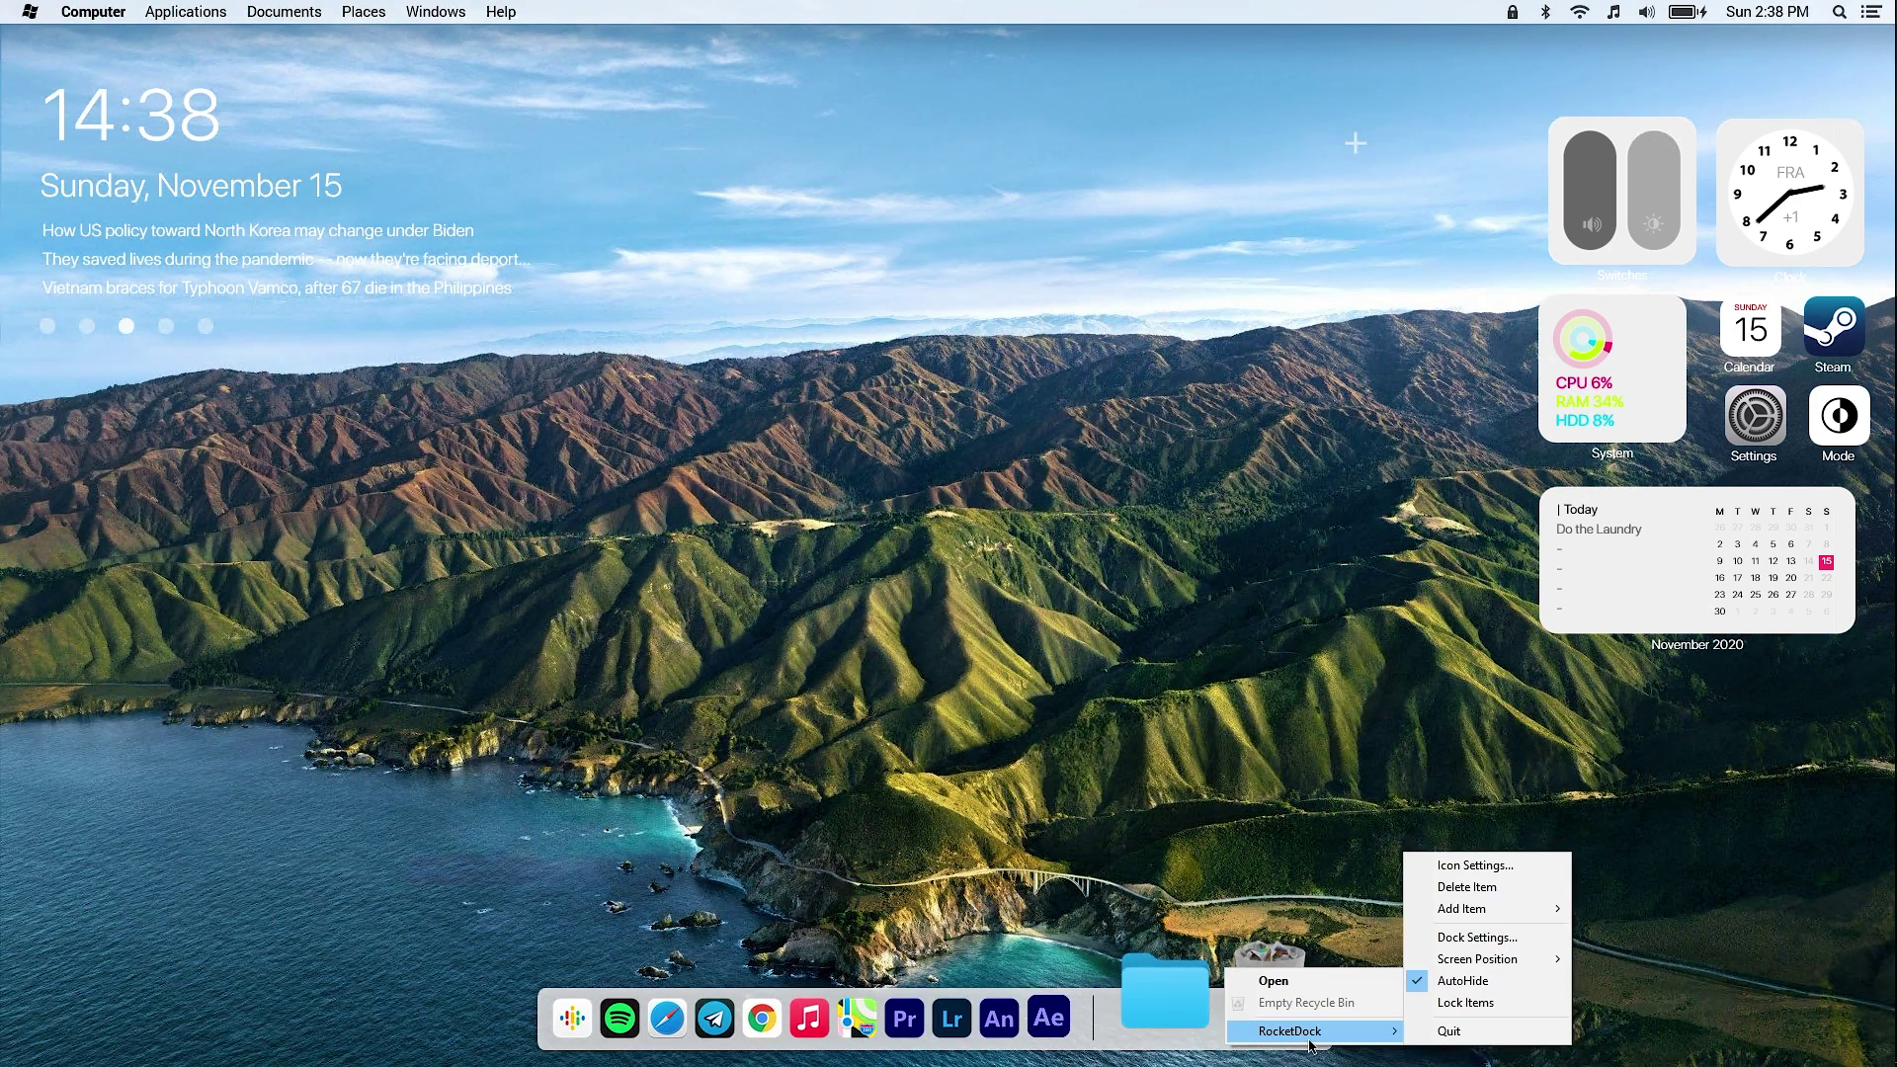
{"action": "left_click", "coordinate": [1466, 981]}
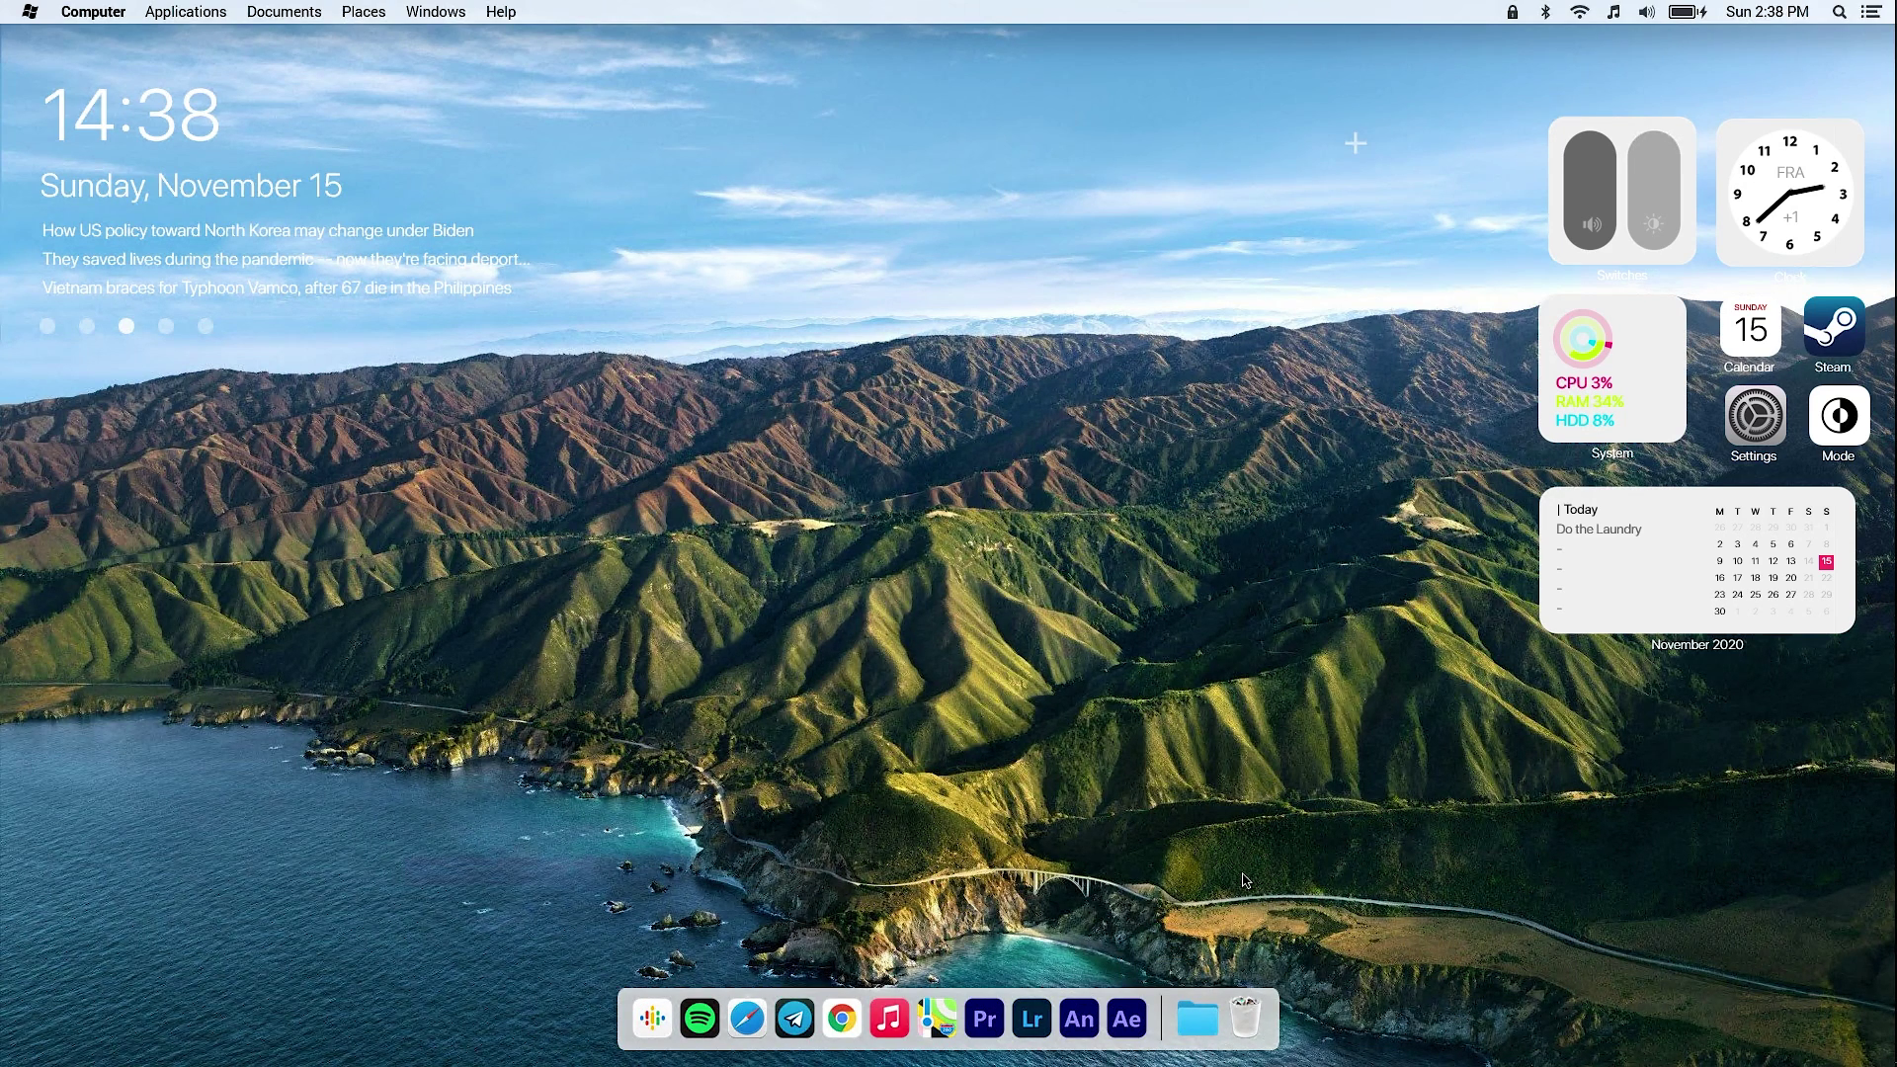